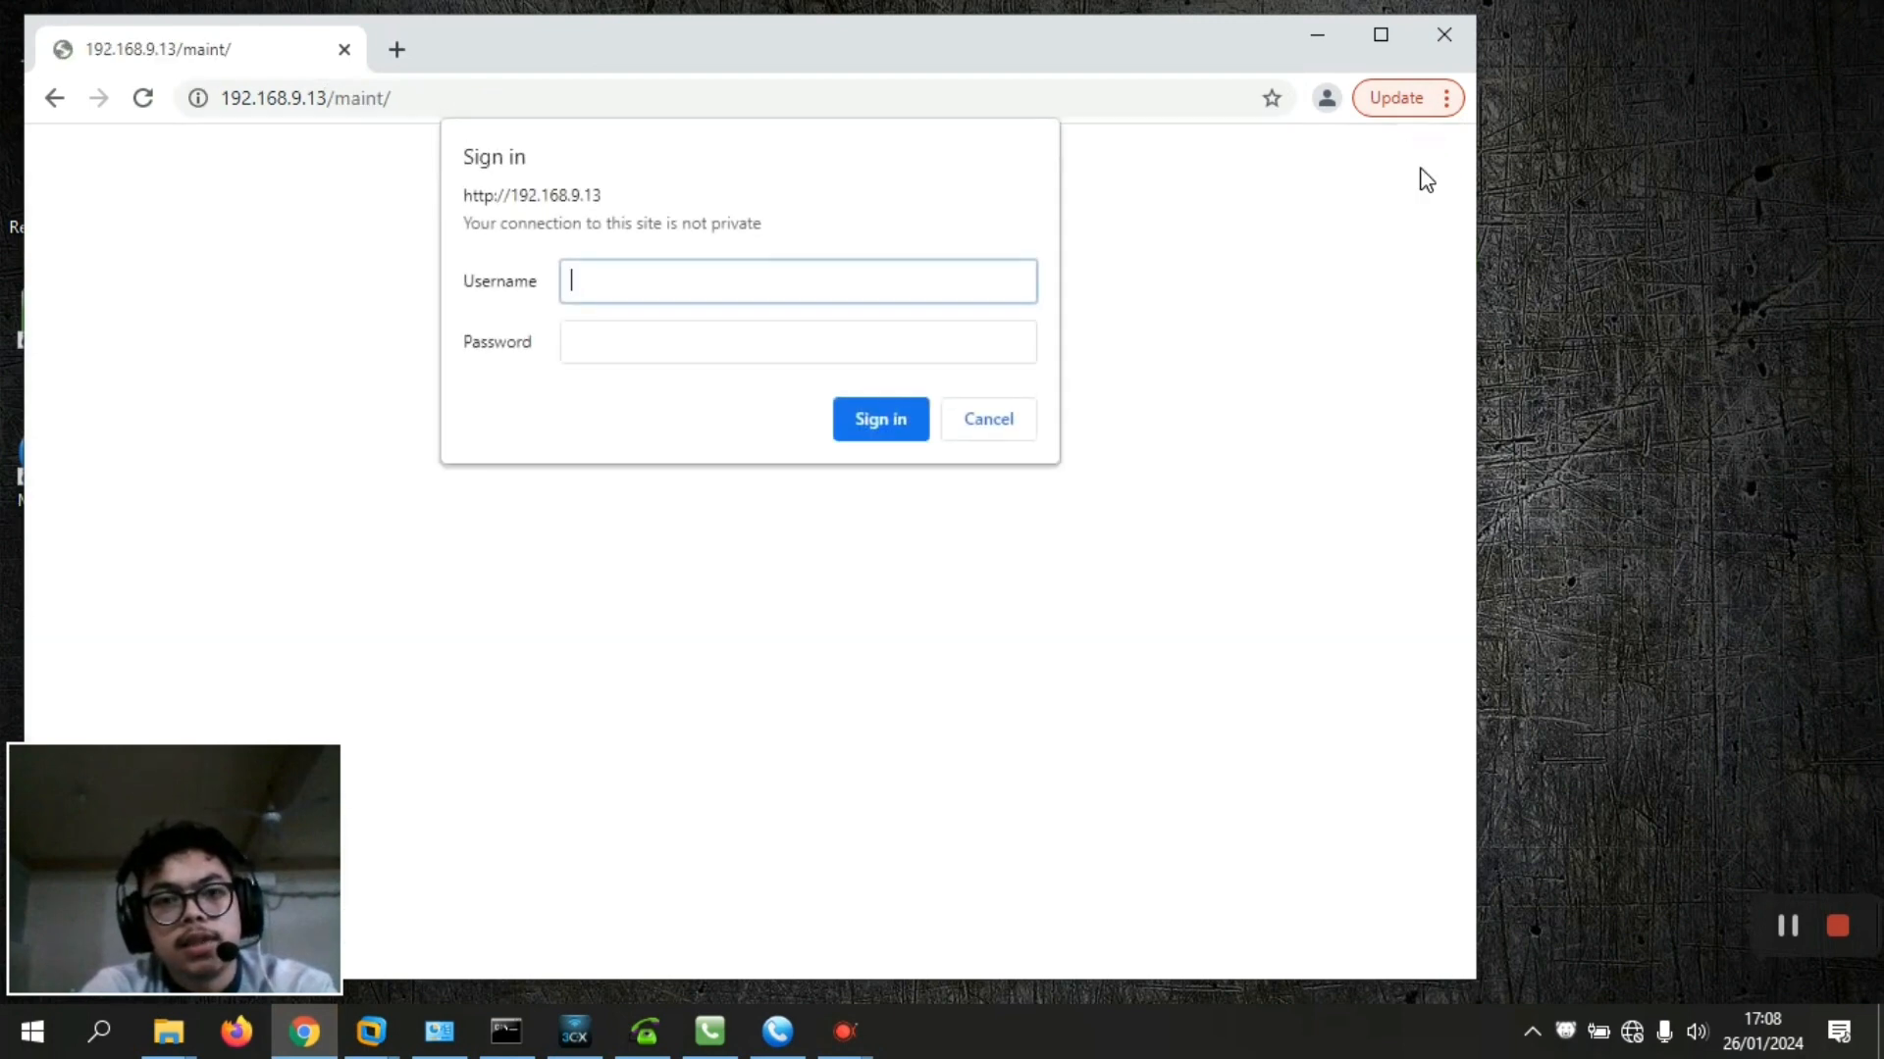
Sign in to the trixbox CE admin area as maint with the account password
text(main)
key(BackSpace)
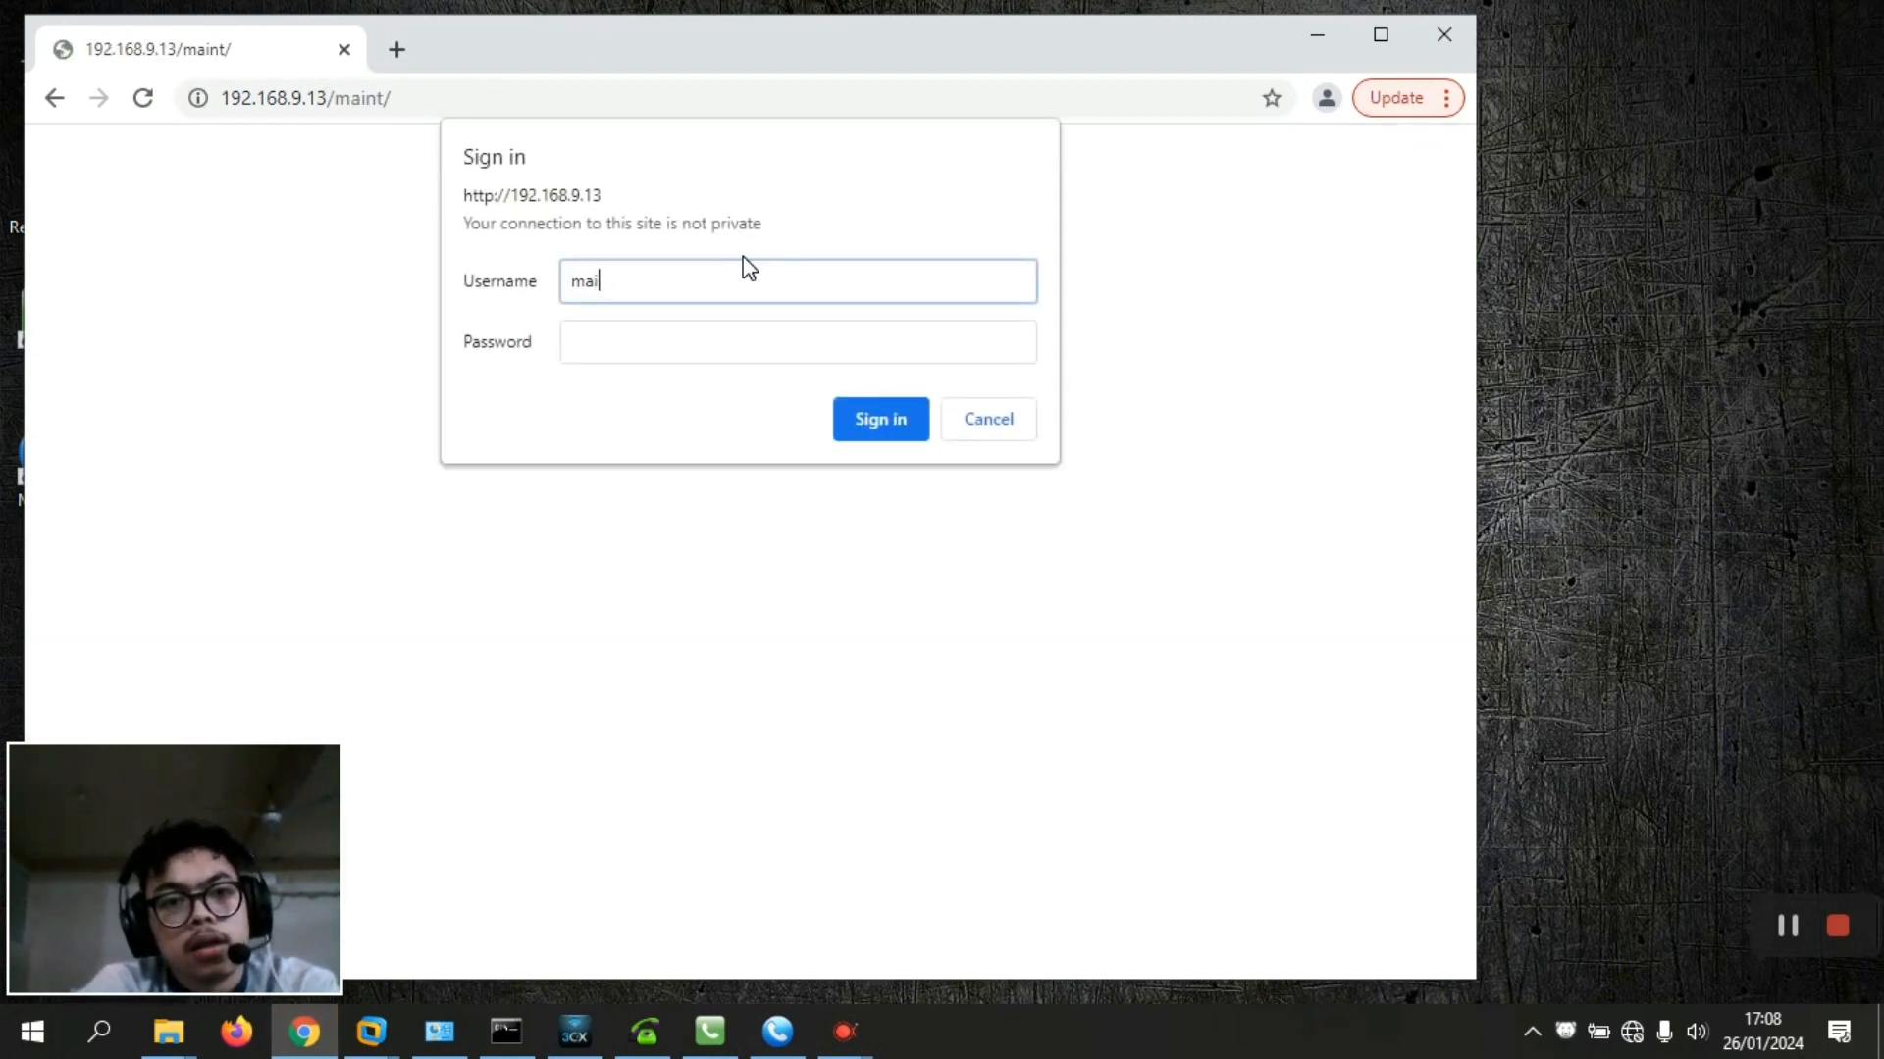
text(nt)
click(646, 362)
text(******)
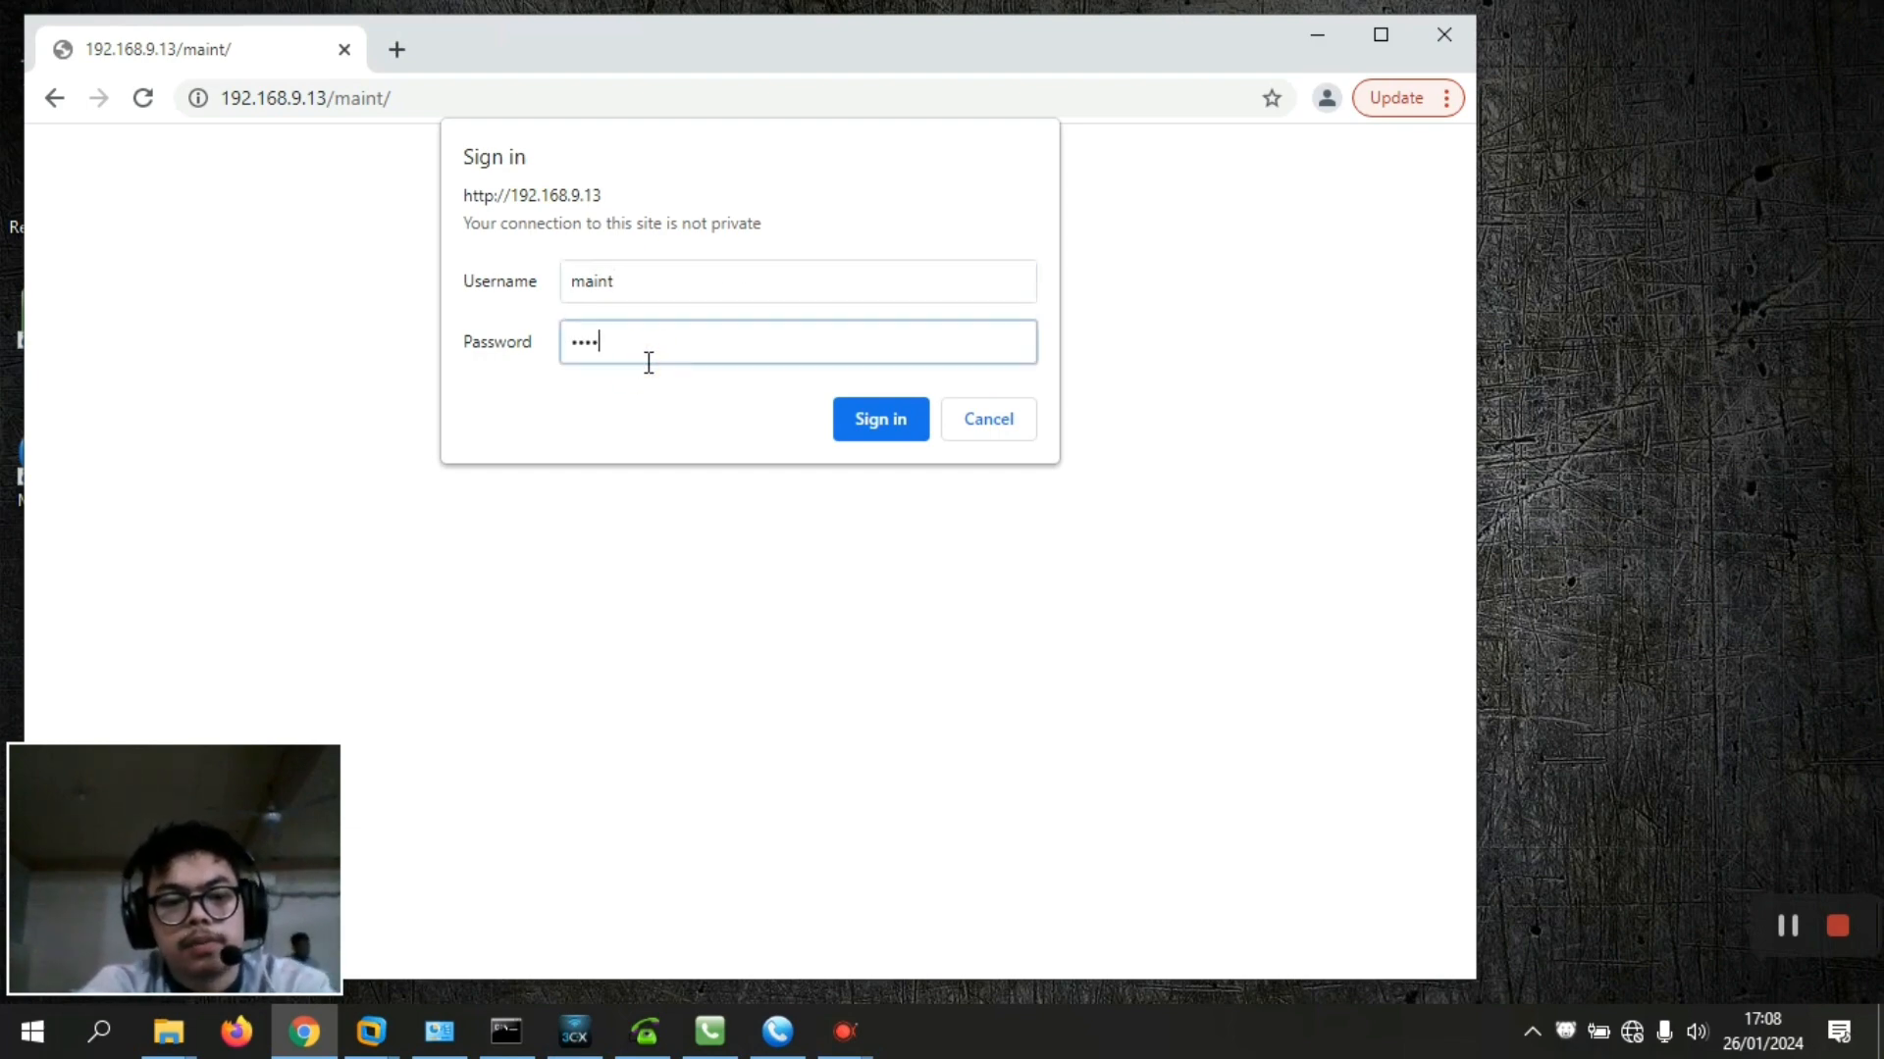
text(**)
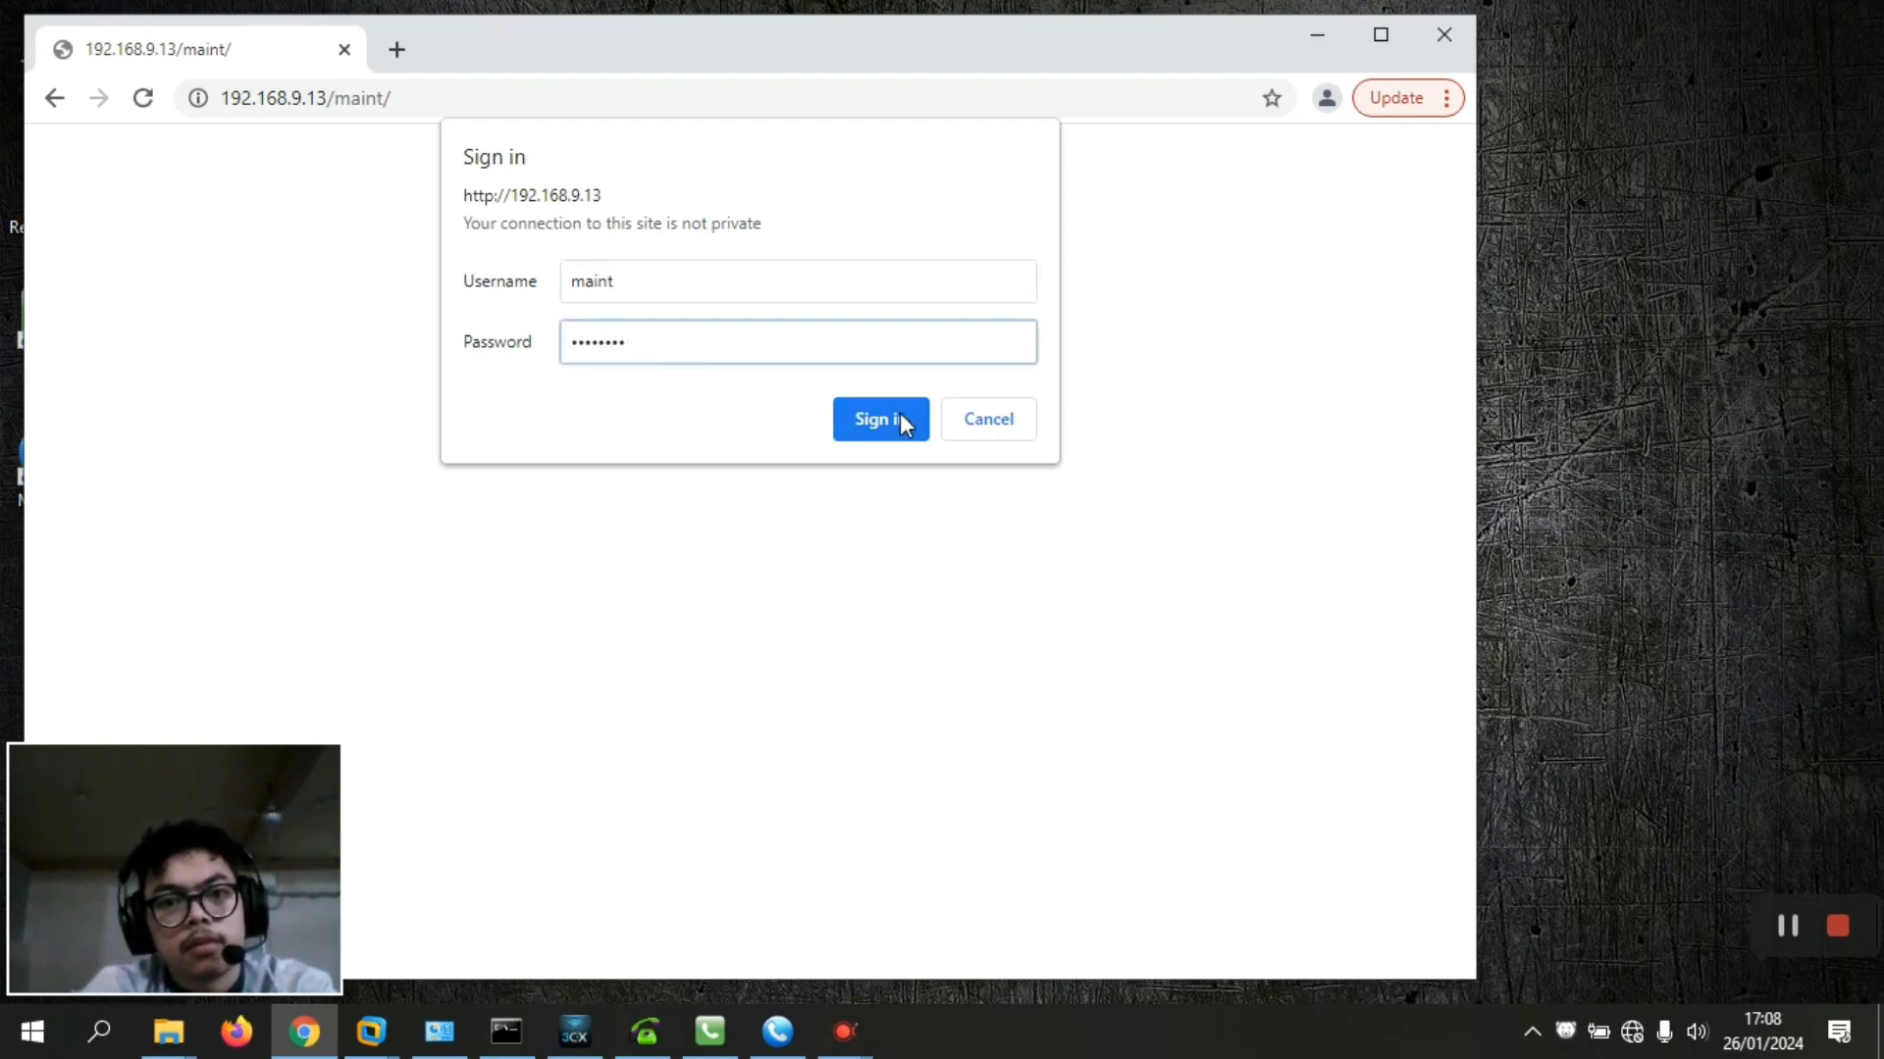
click(902, 424)
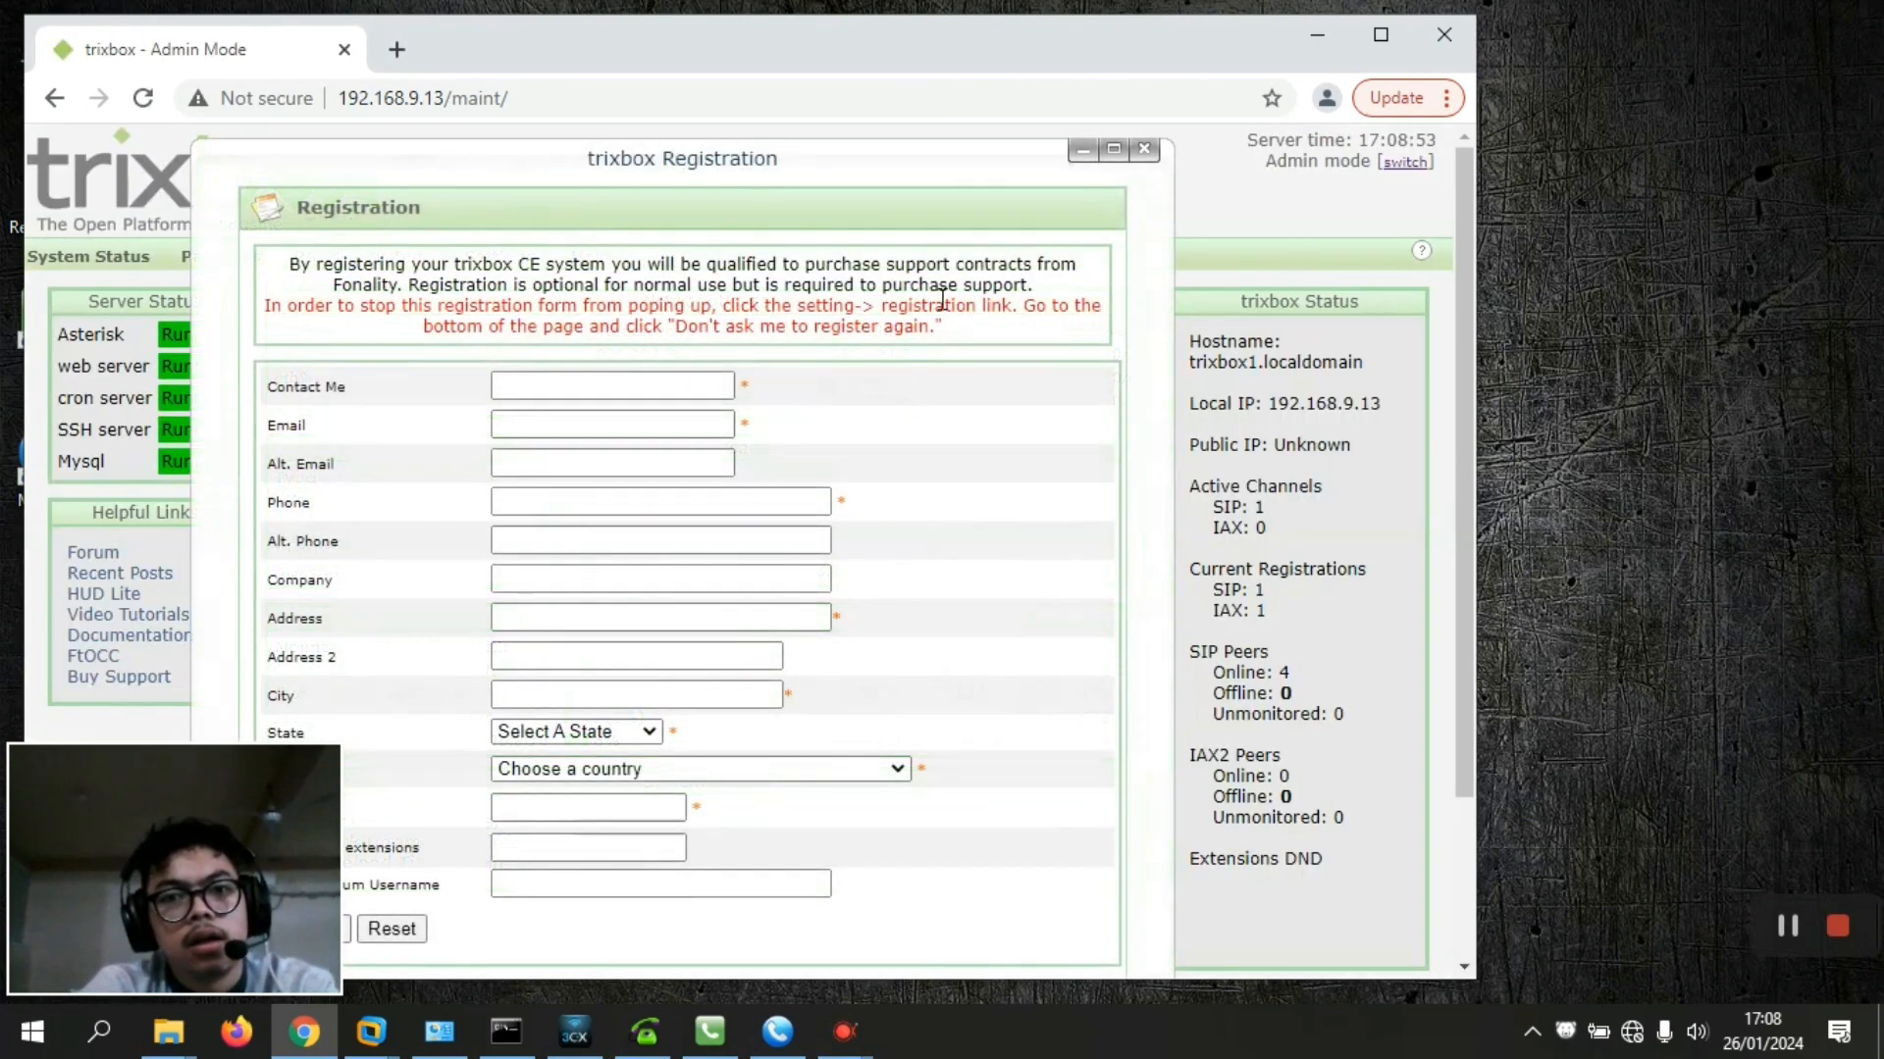
Dismiss the registration popup and go to PBX Settings to view System Status
click(1142, 150)
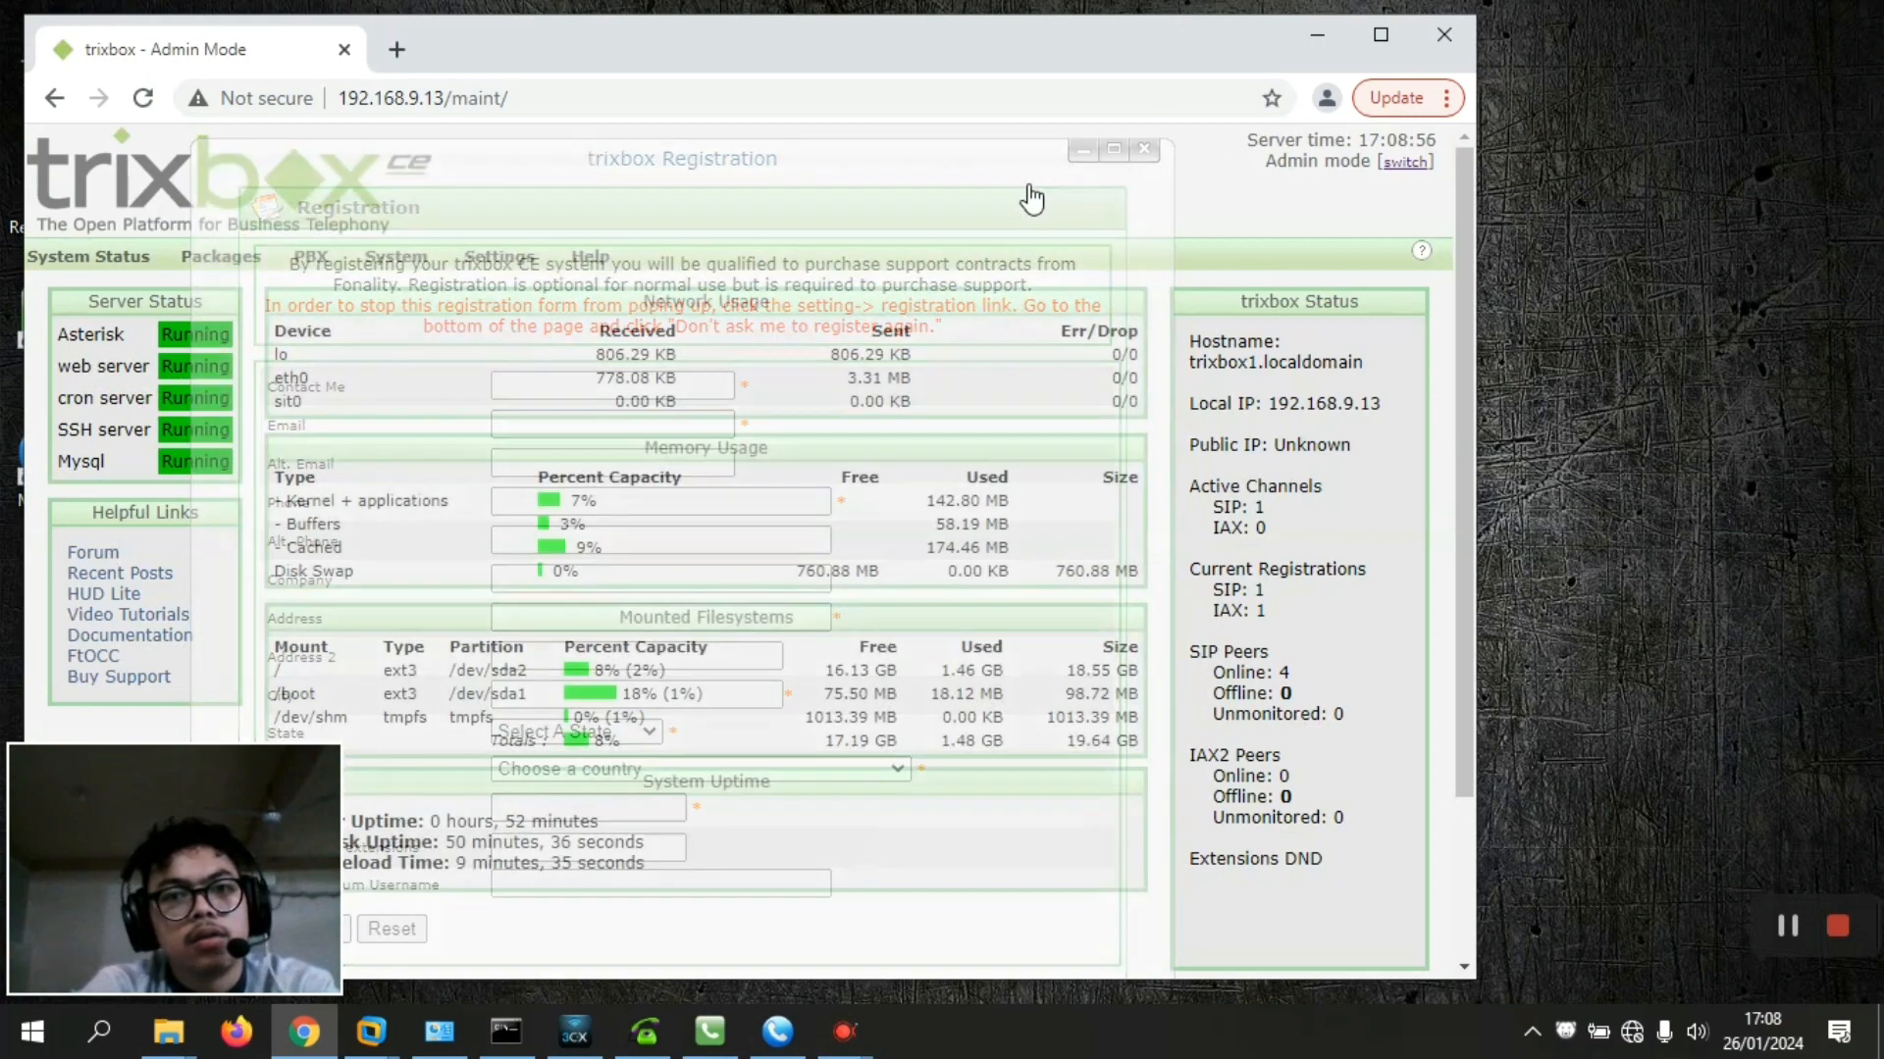
mouse_move(304, 257)
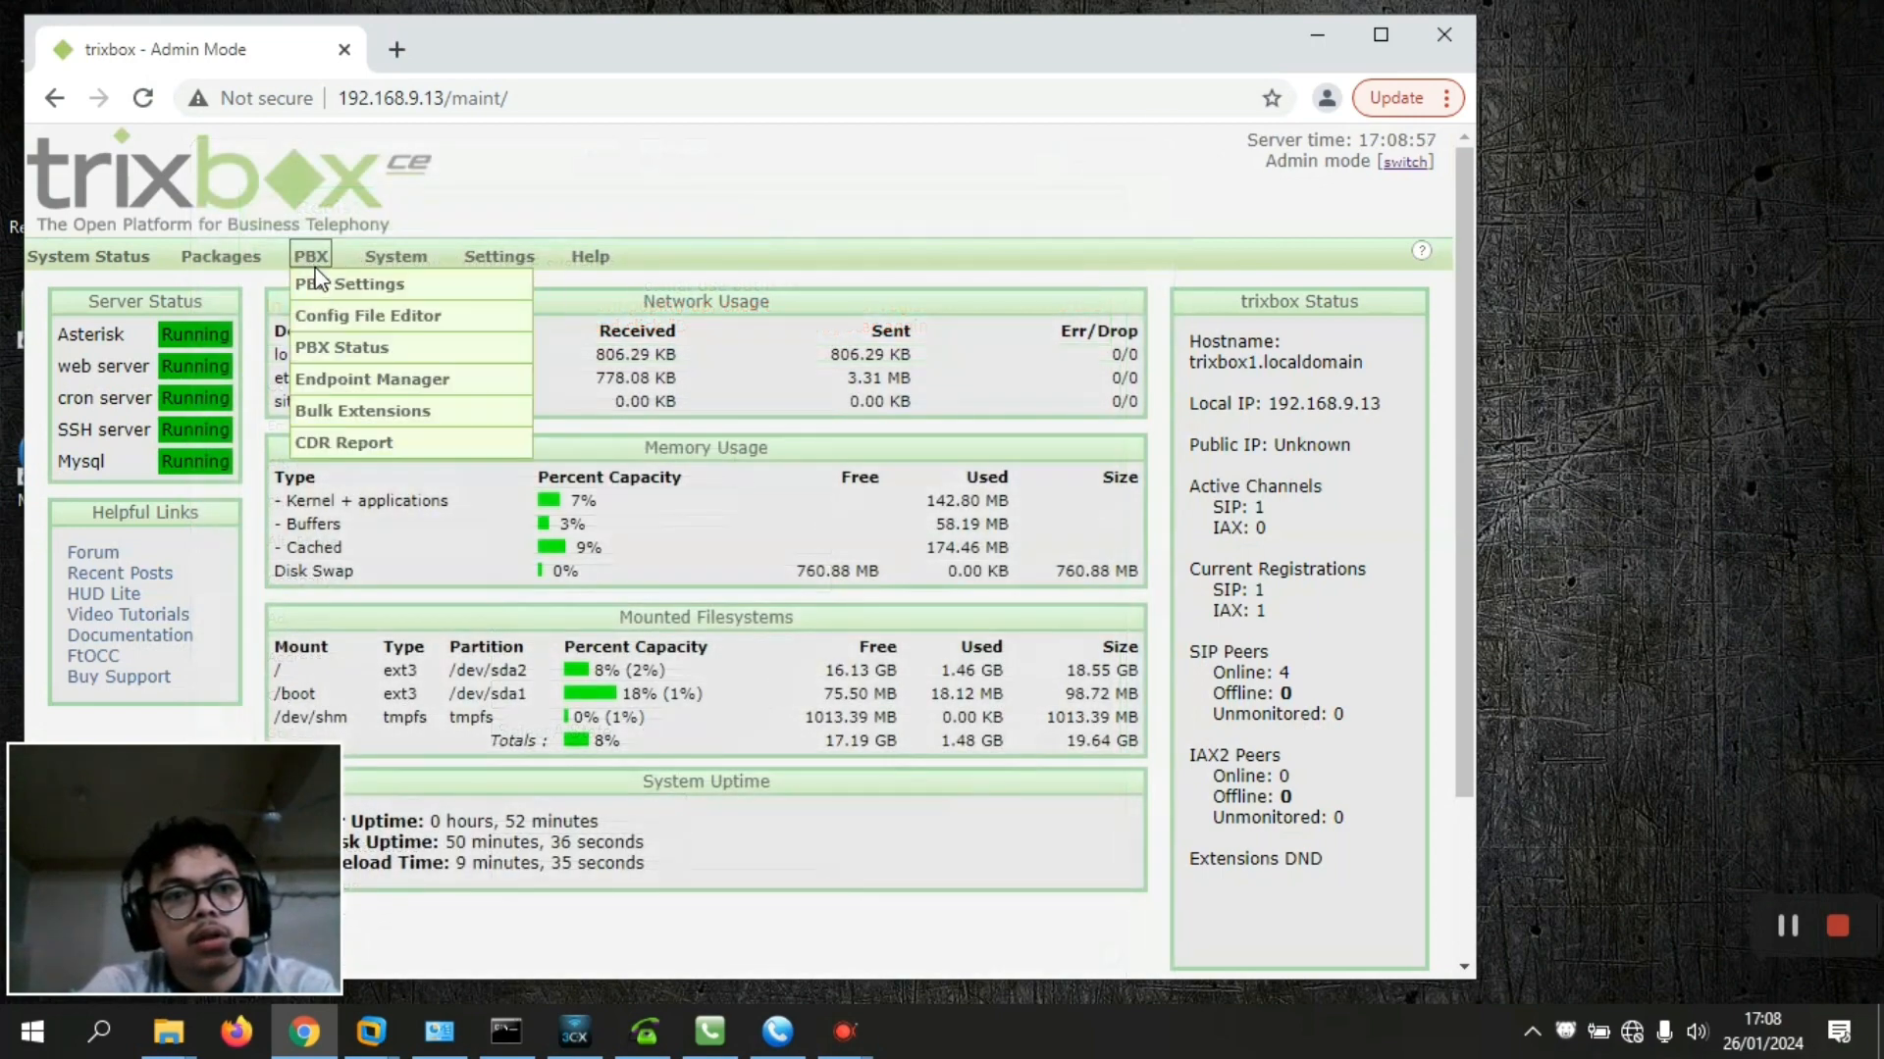
click(323, 285)
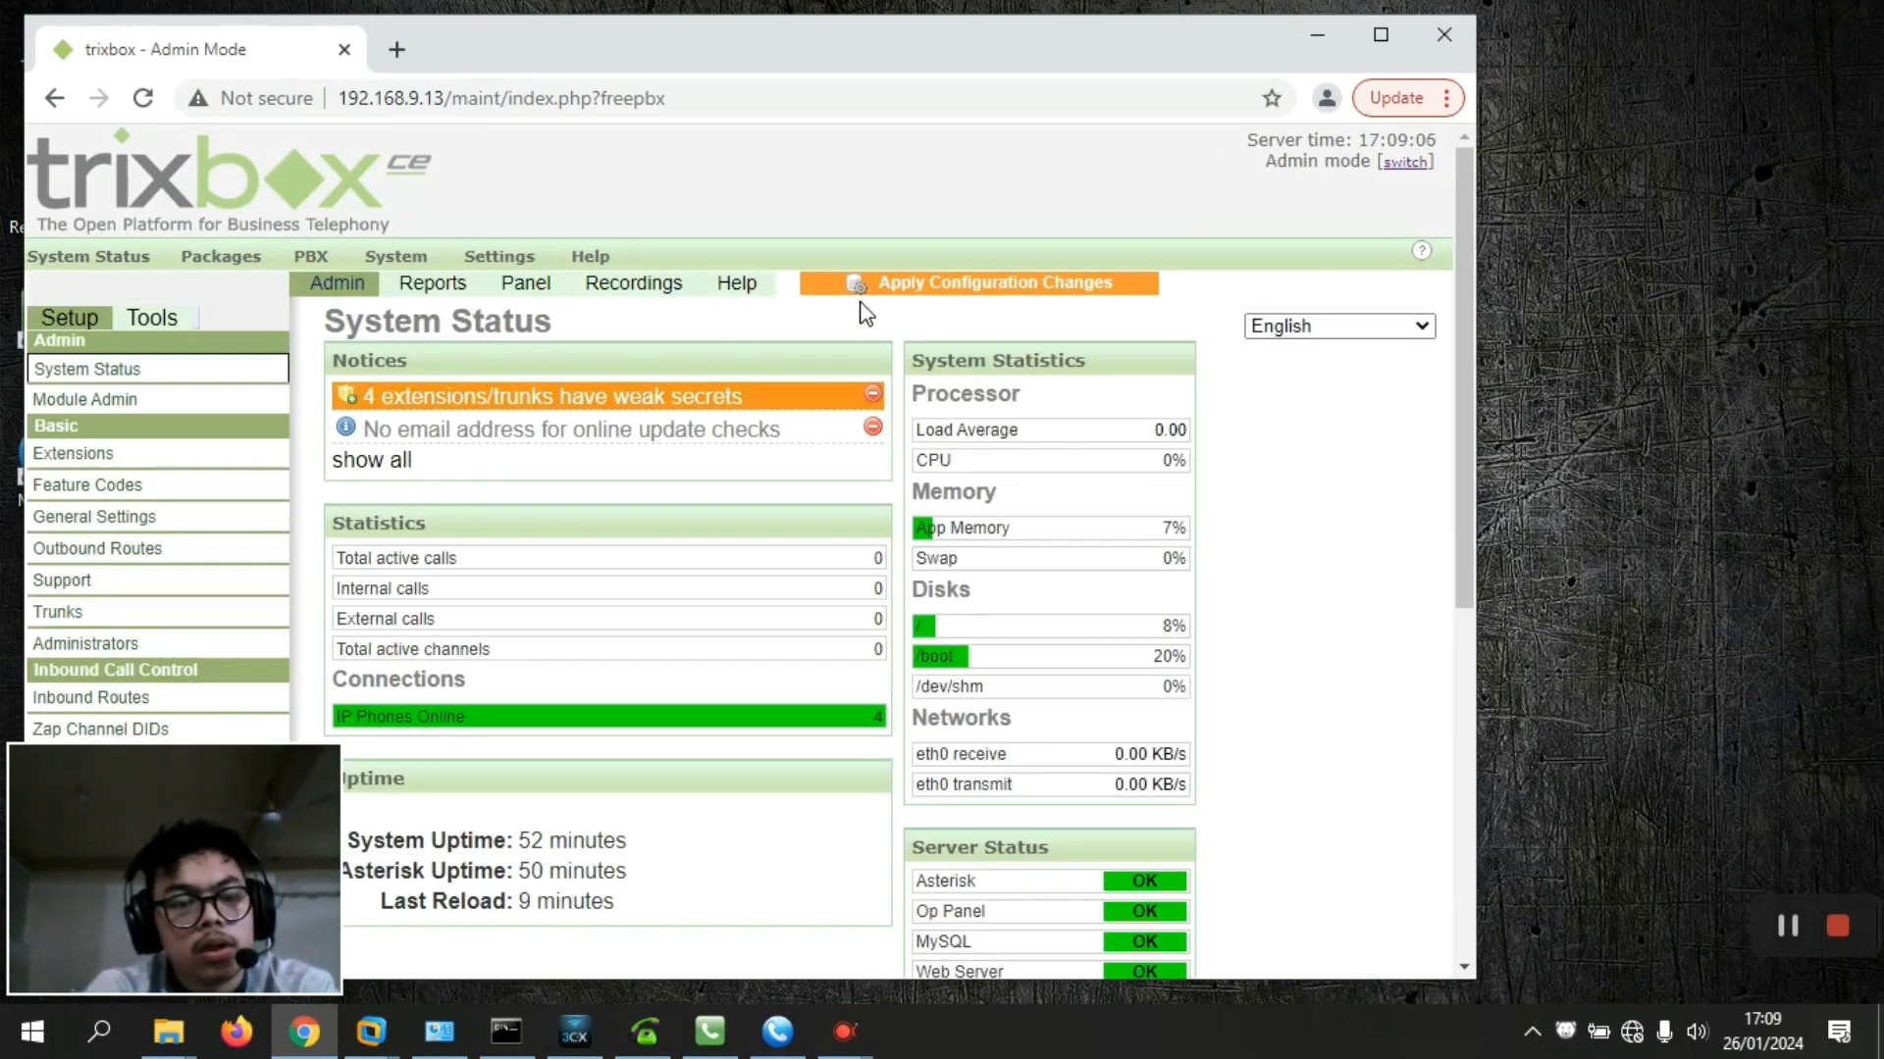
Start a Generic SIP Device extension with number, display name, CID alias and SIP alias 500
click(208, 463)
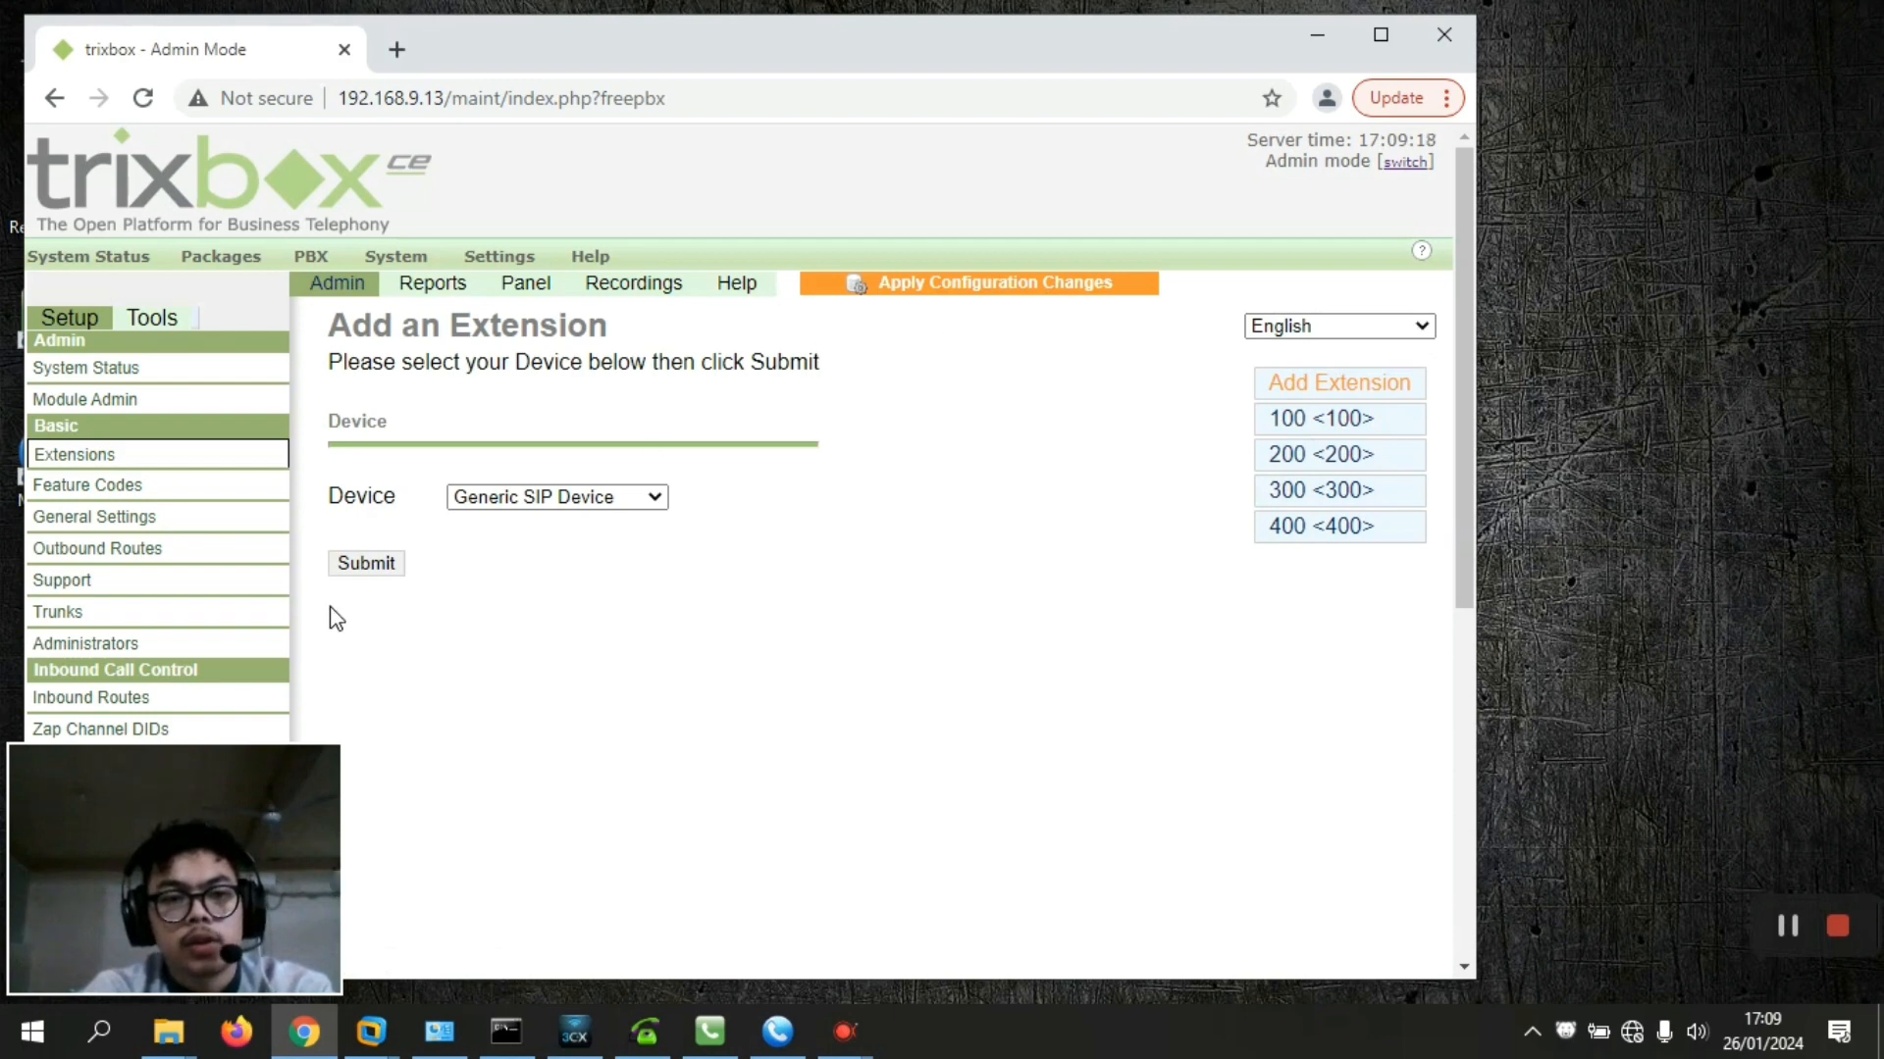
click(365, 565)
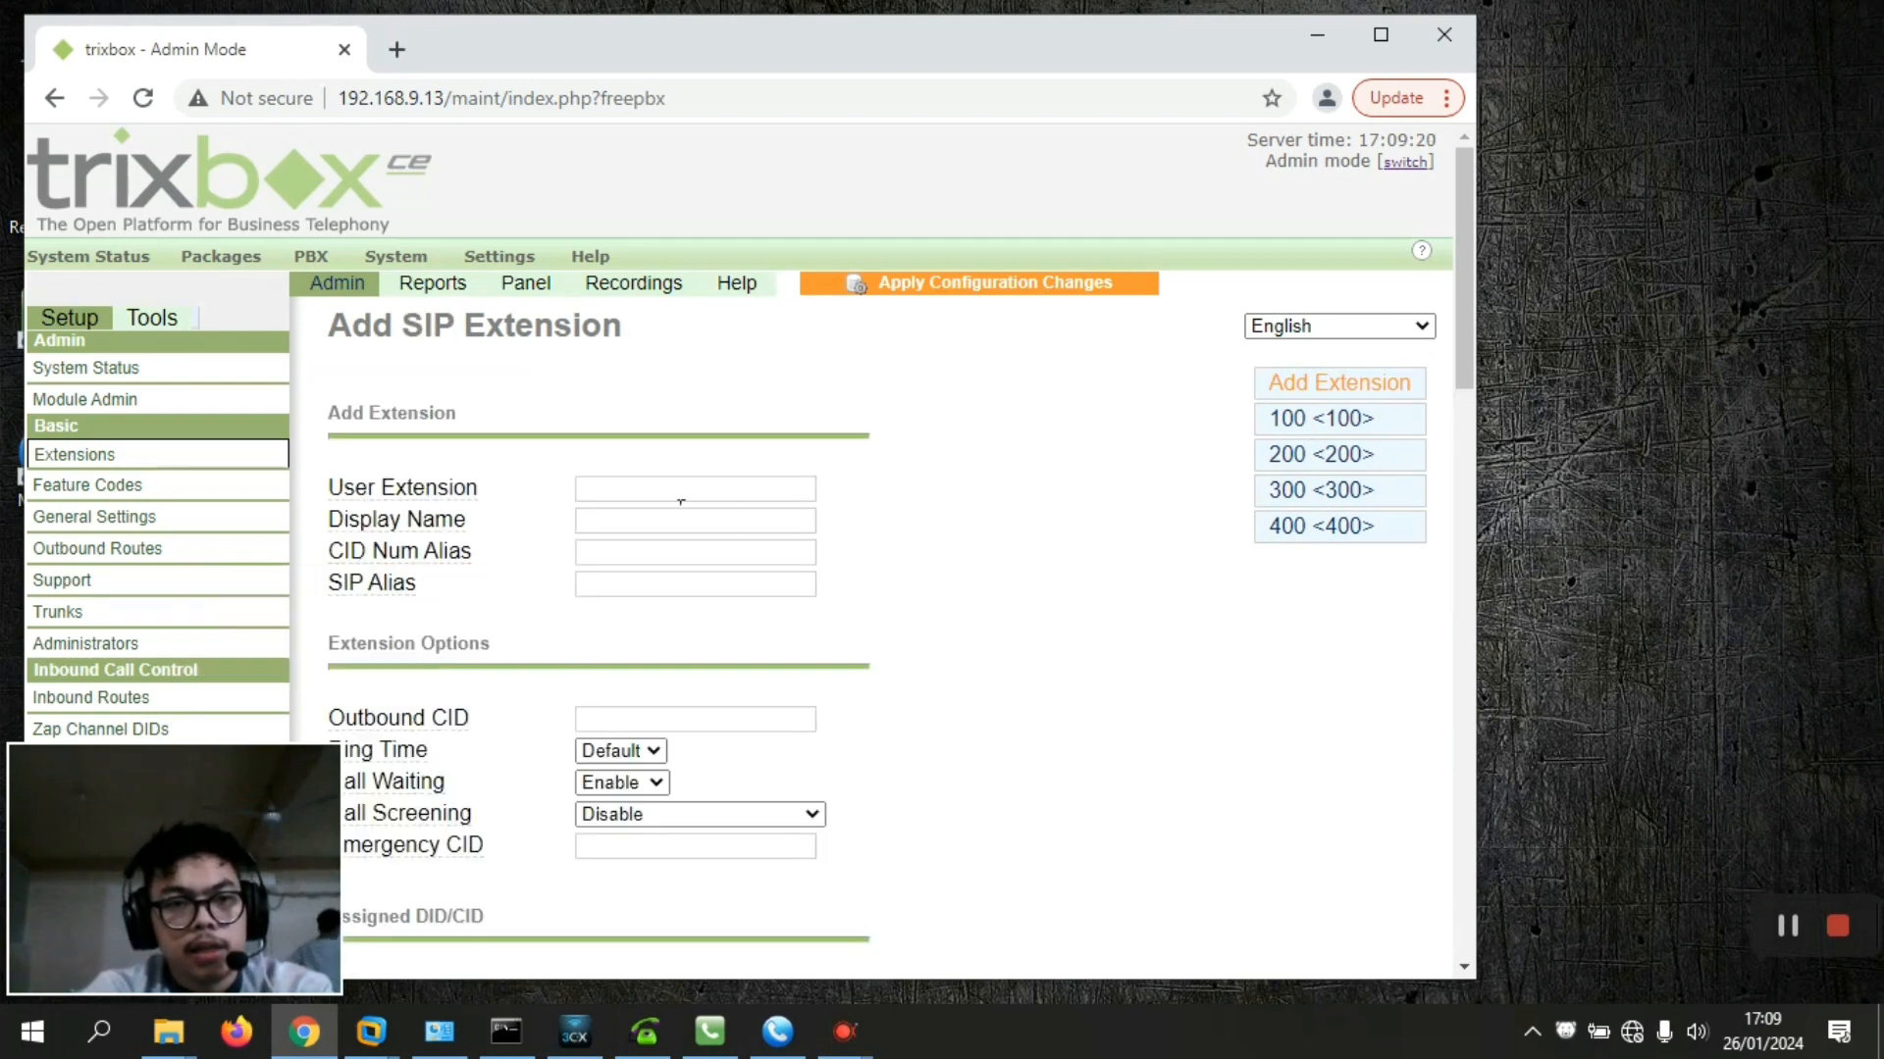
click(688, 489)
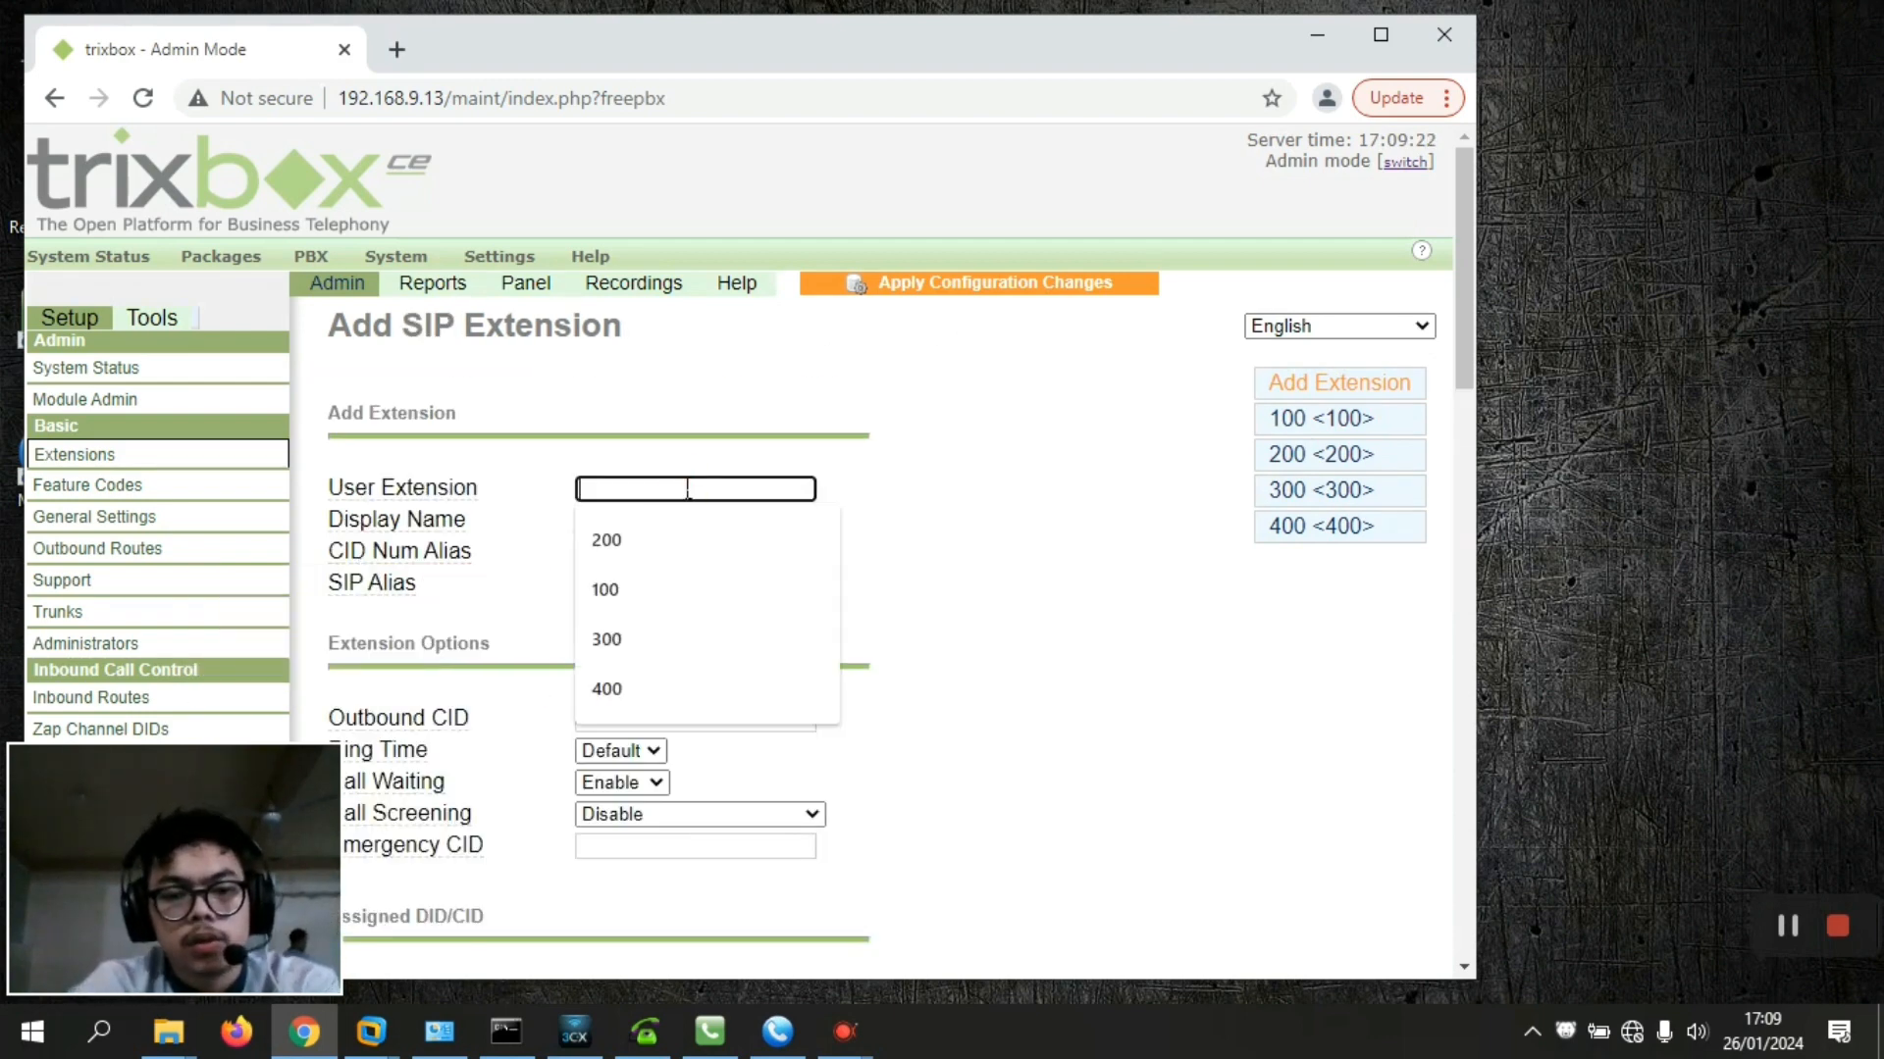
text(500)
key(Tab)
text(500)
key(Tab)
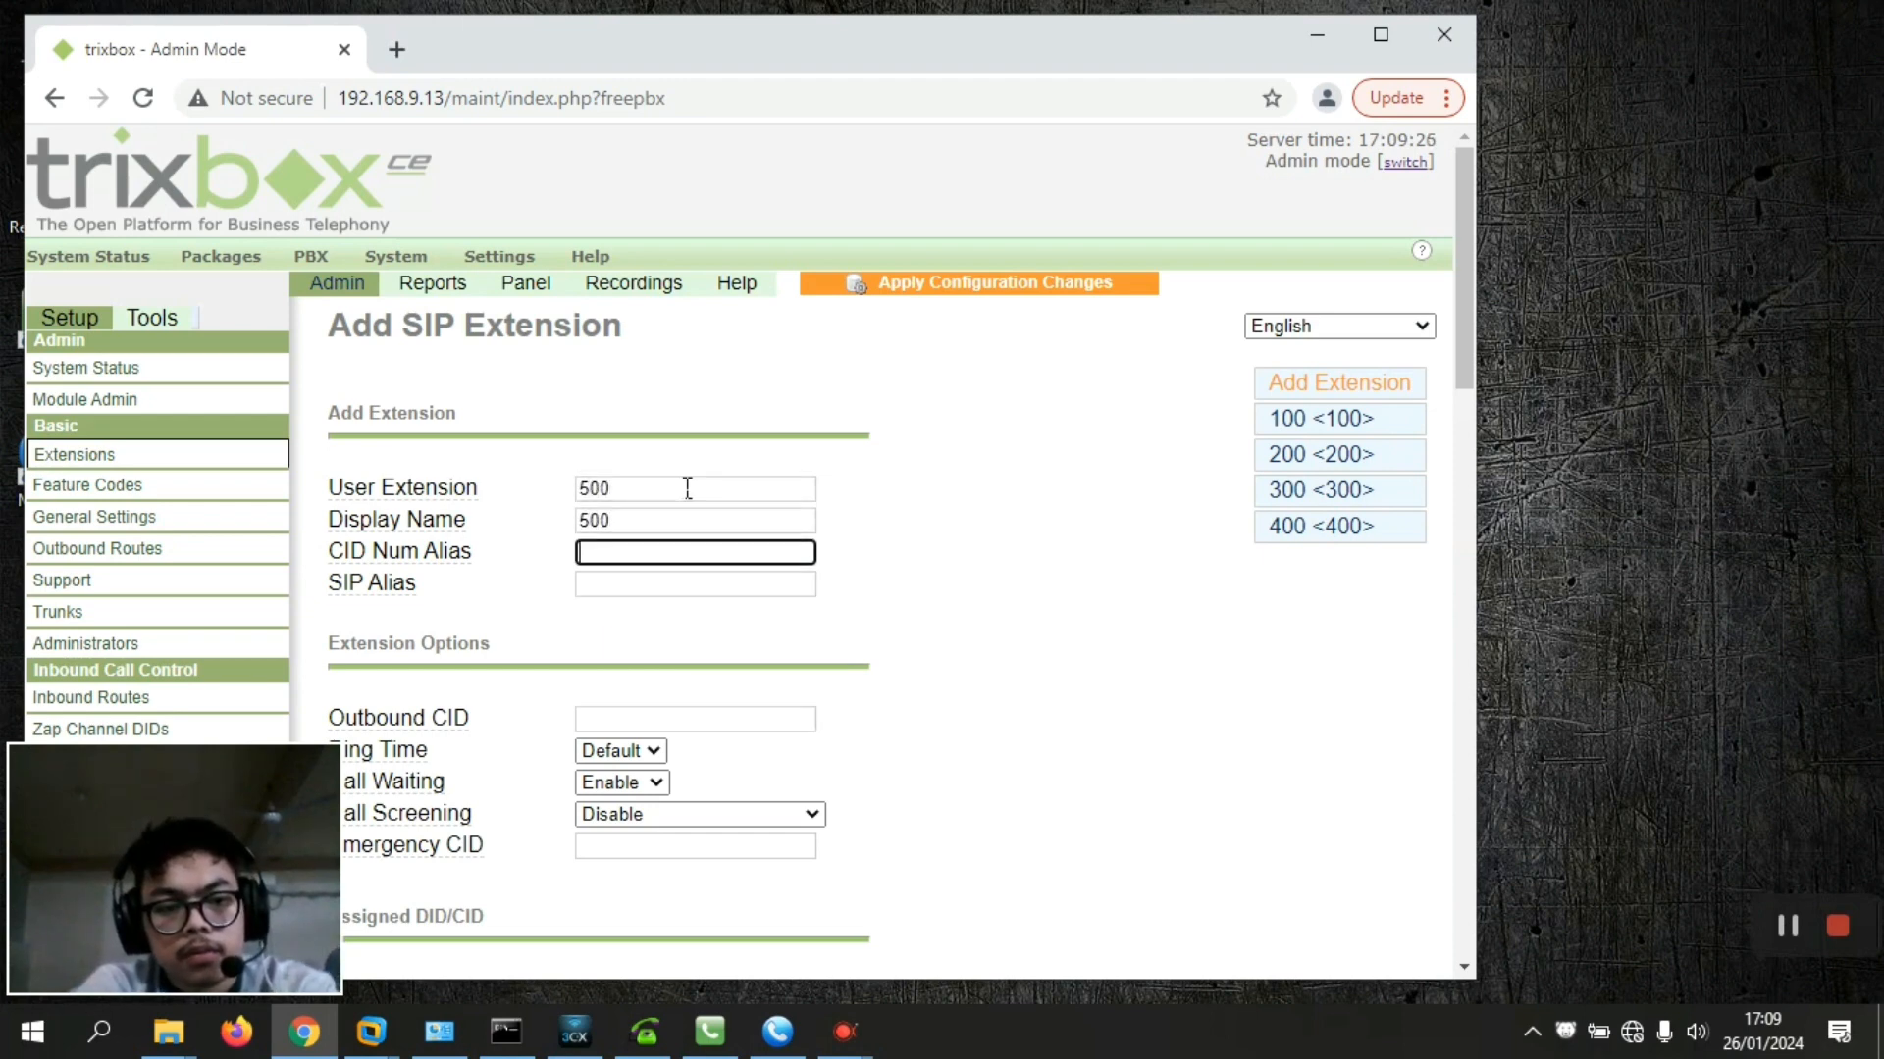
text(500)
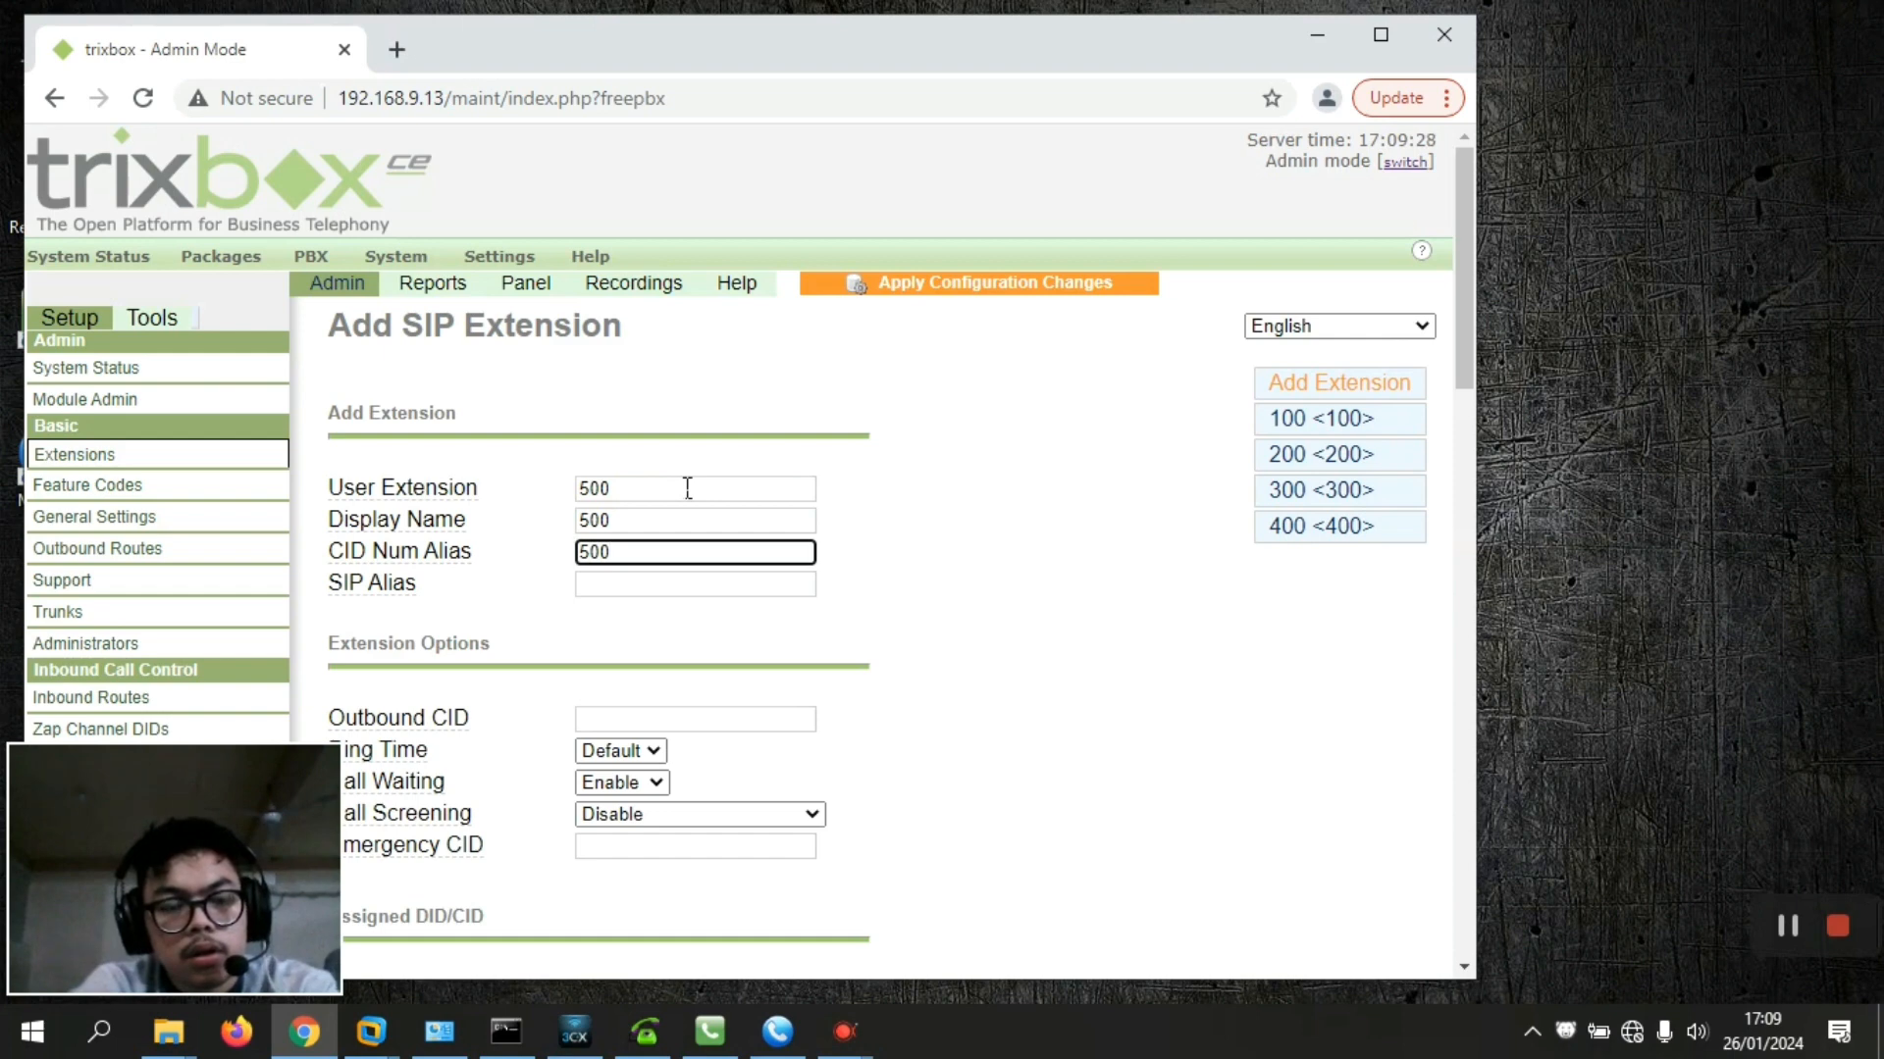
key(Tab)
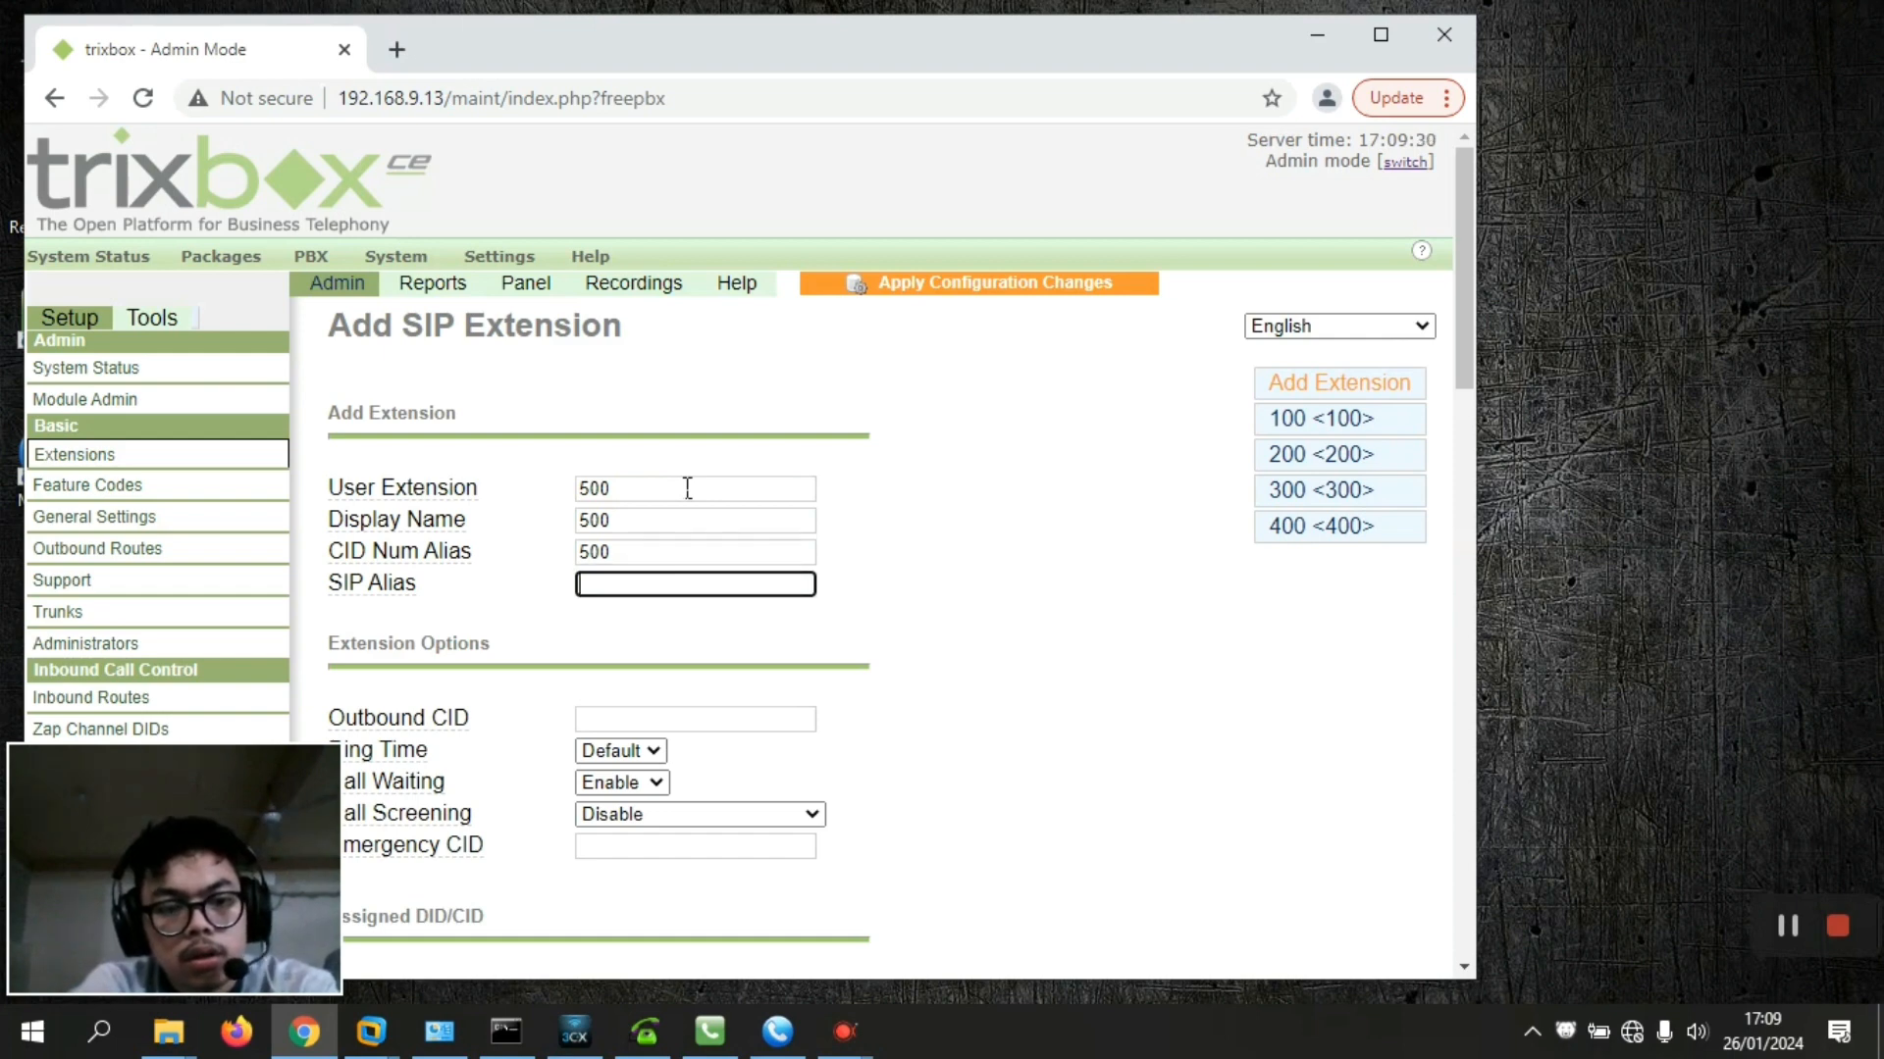
text(500)
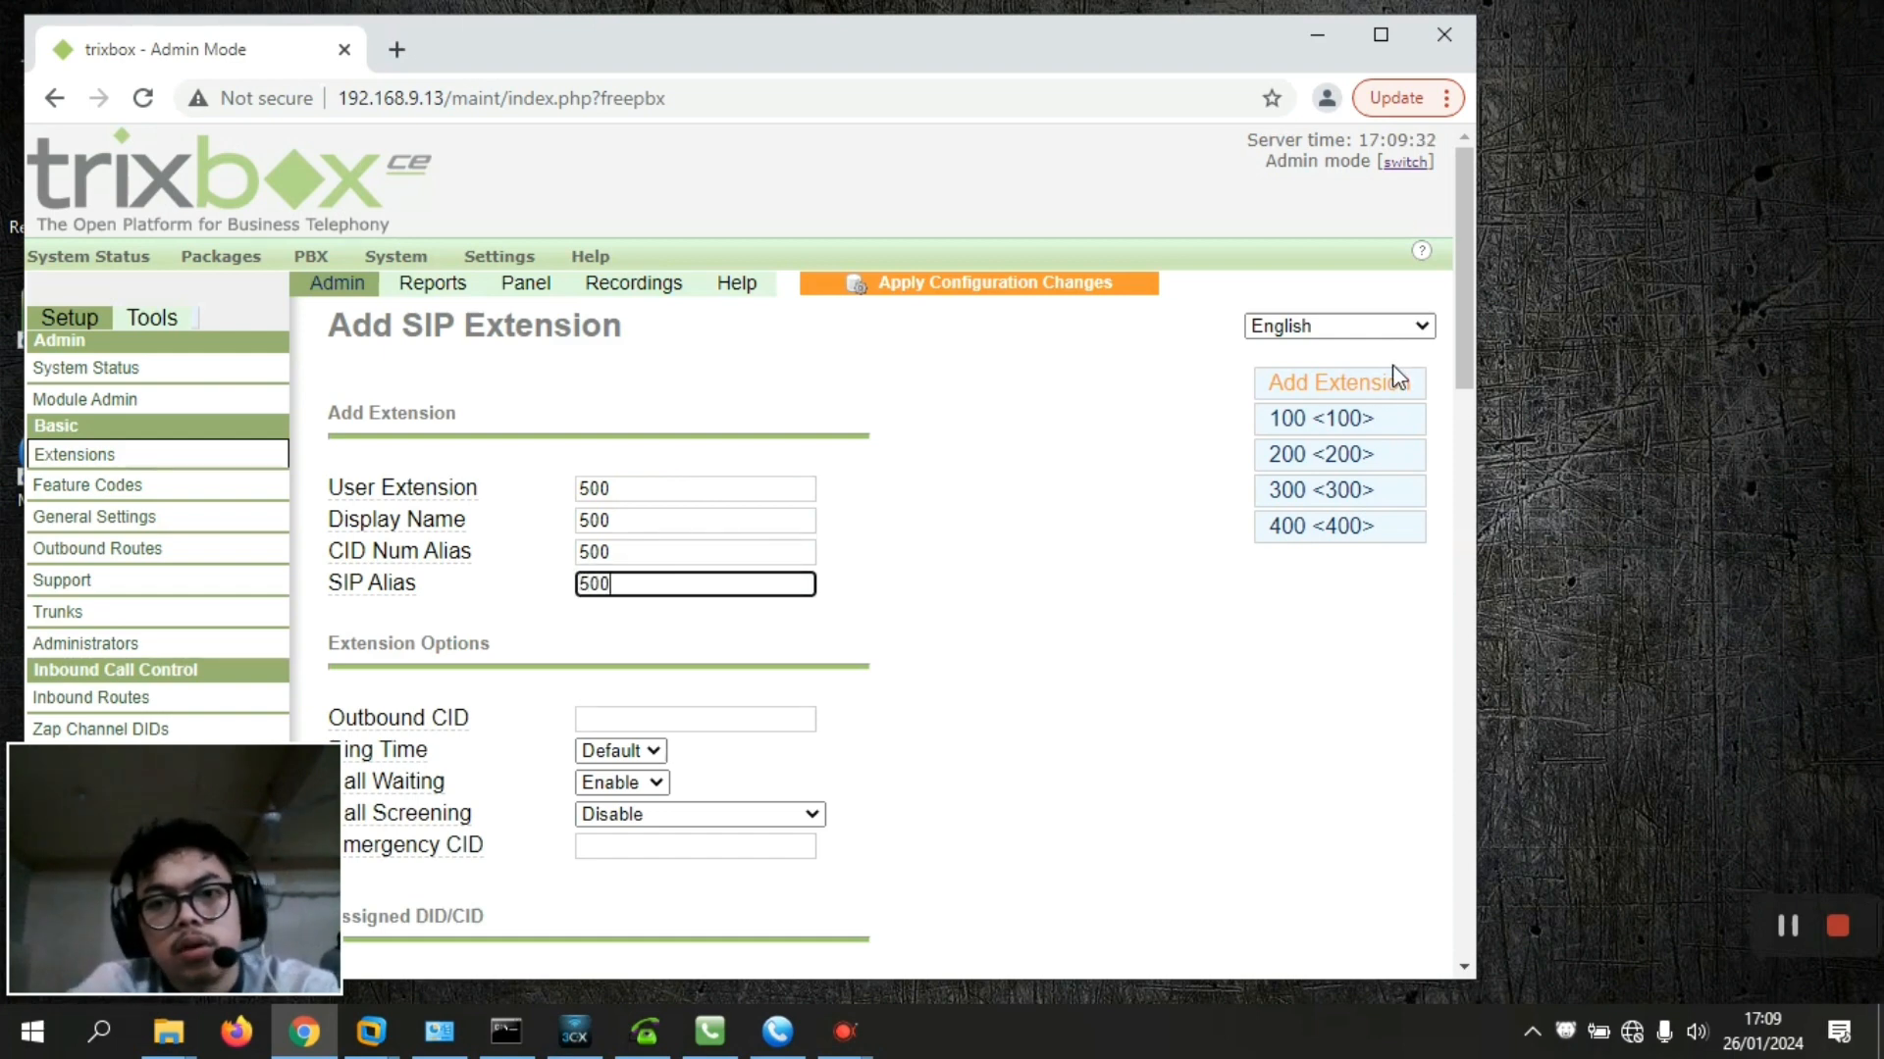
Enter the extension's SIP secret and submit extension 500
drag(1460, 345, 1488, 530)
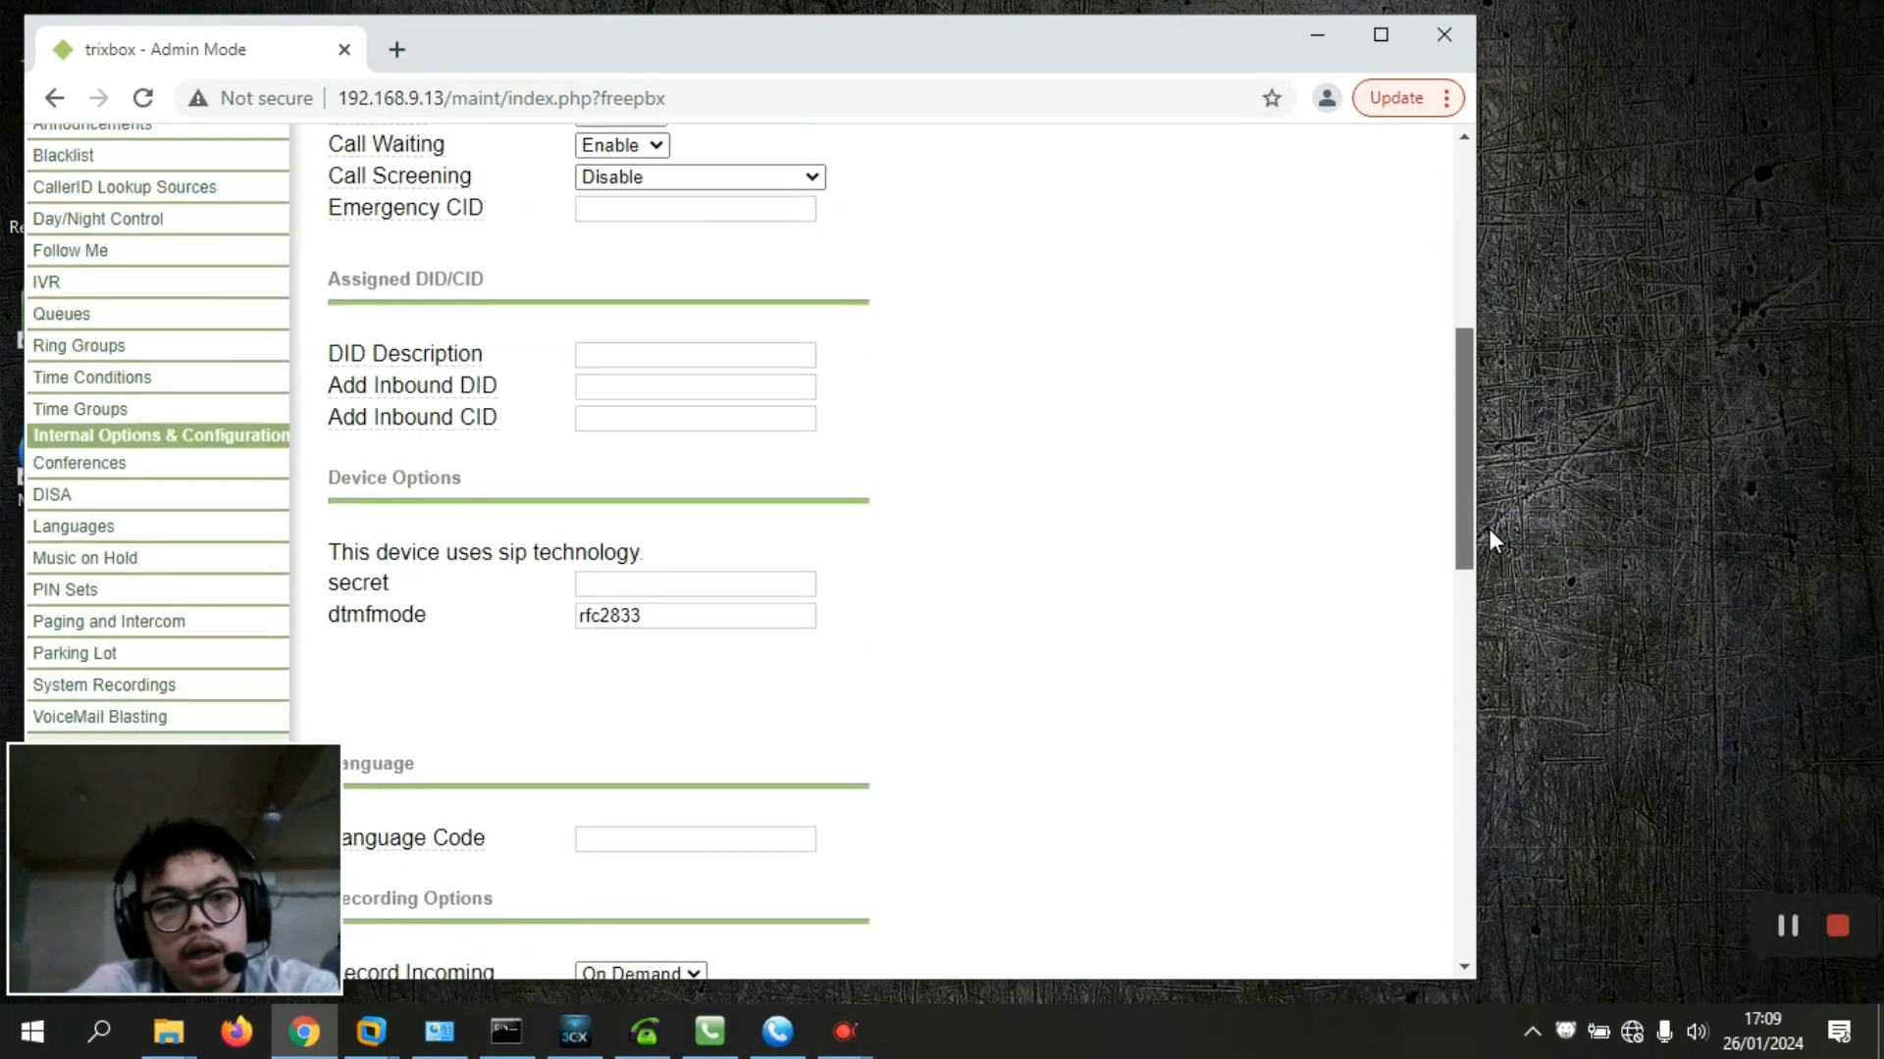
click(644, 577)
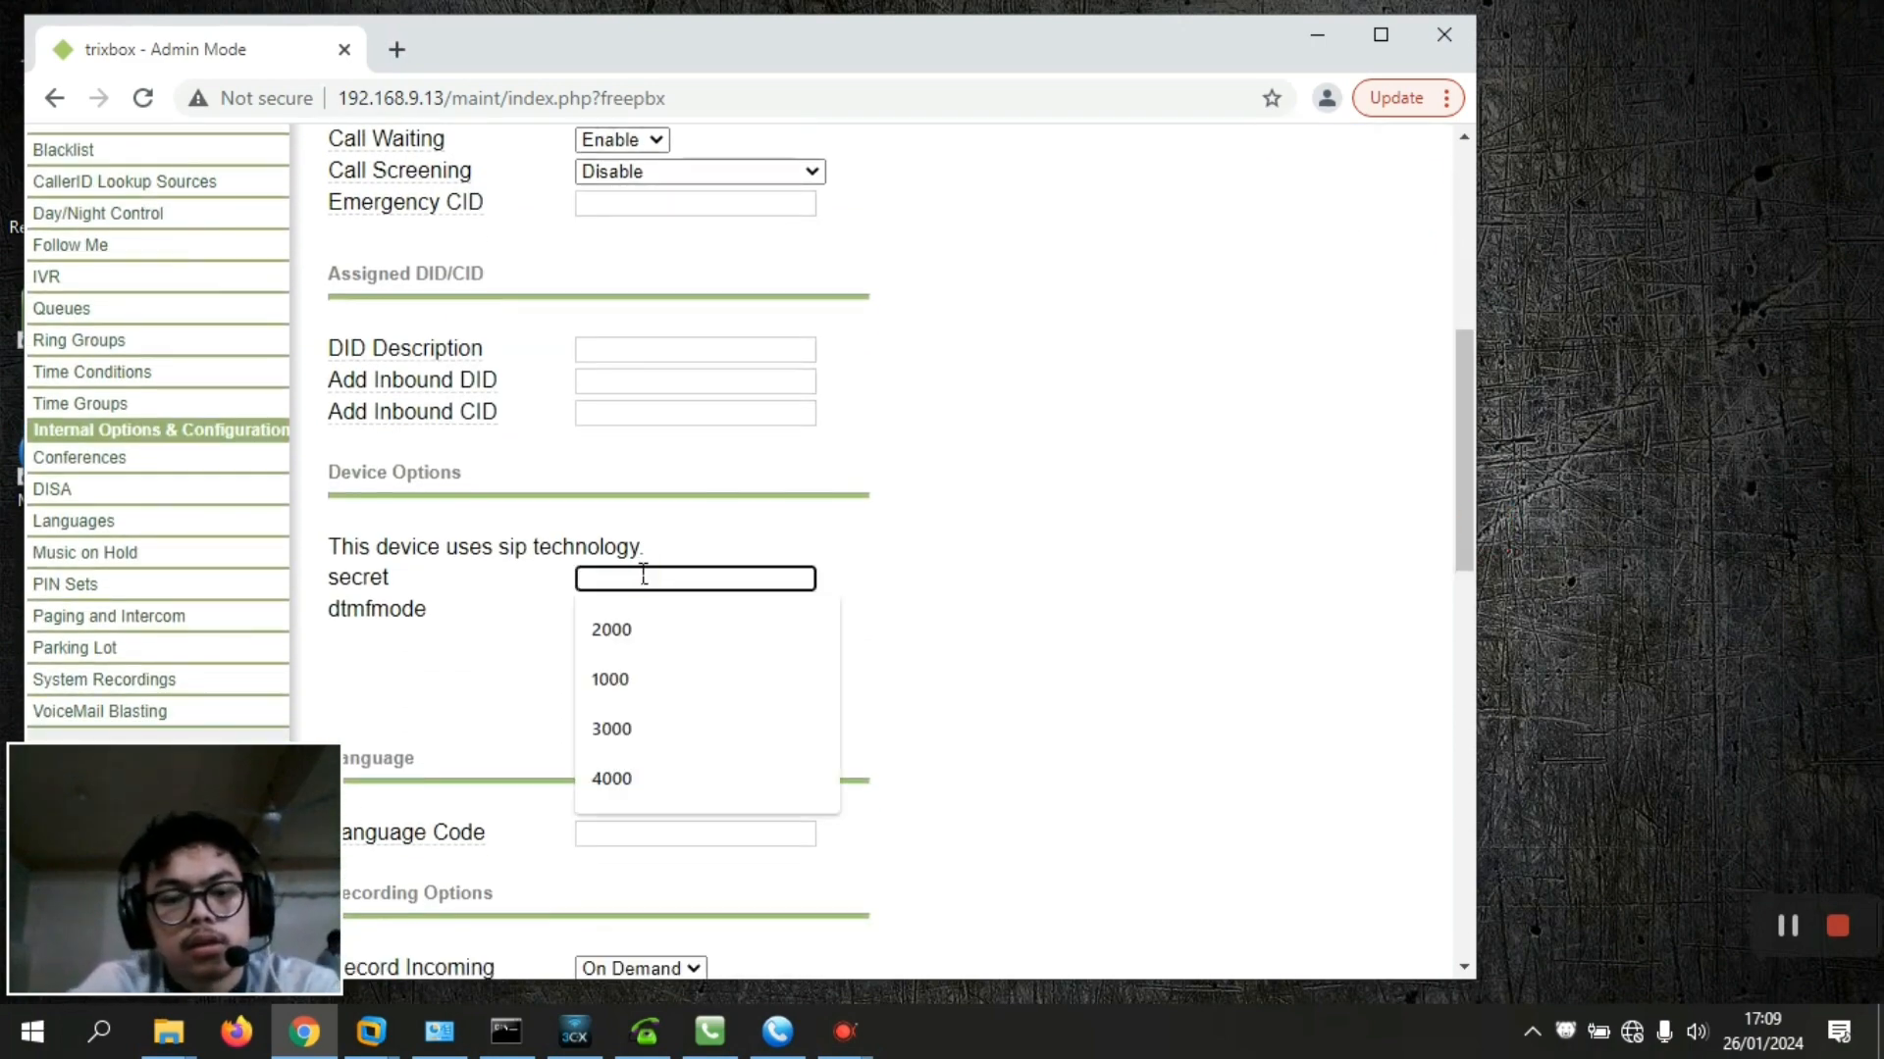
text(5000)
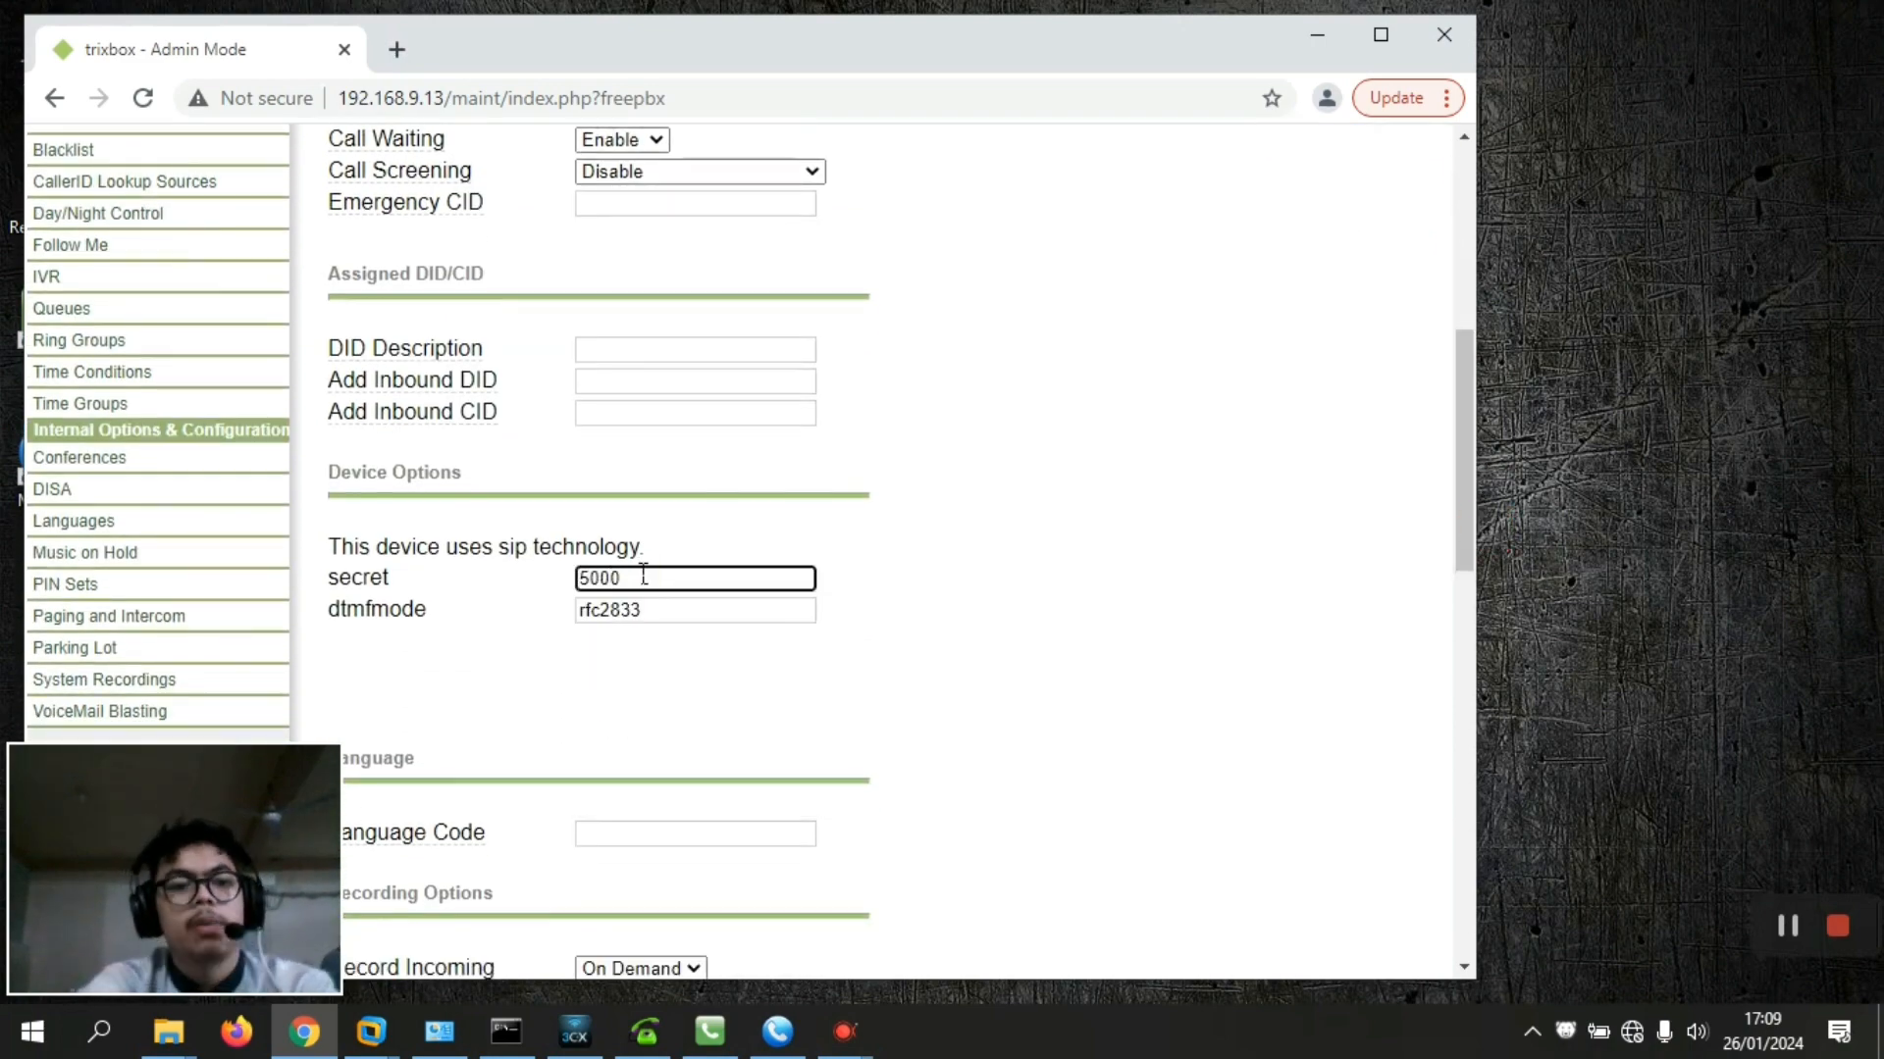
drag(1463, 504, 1485, 819)
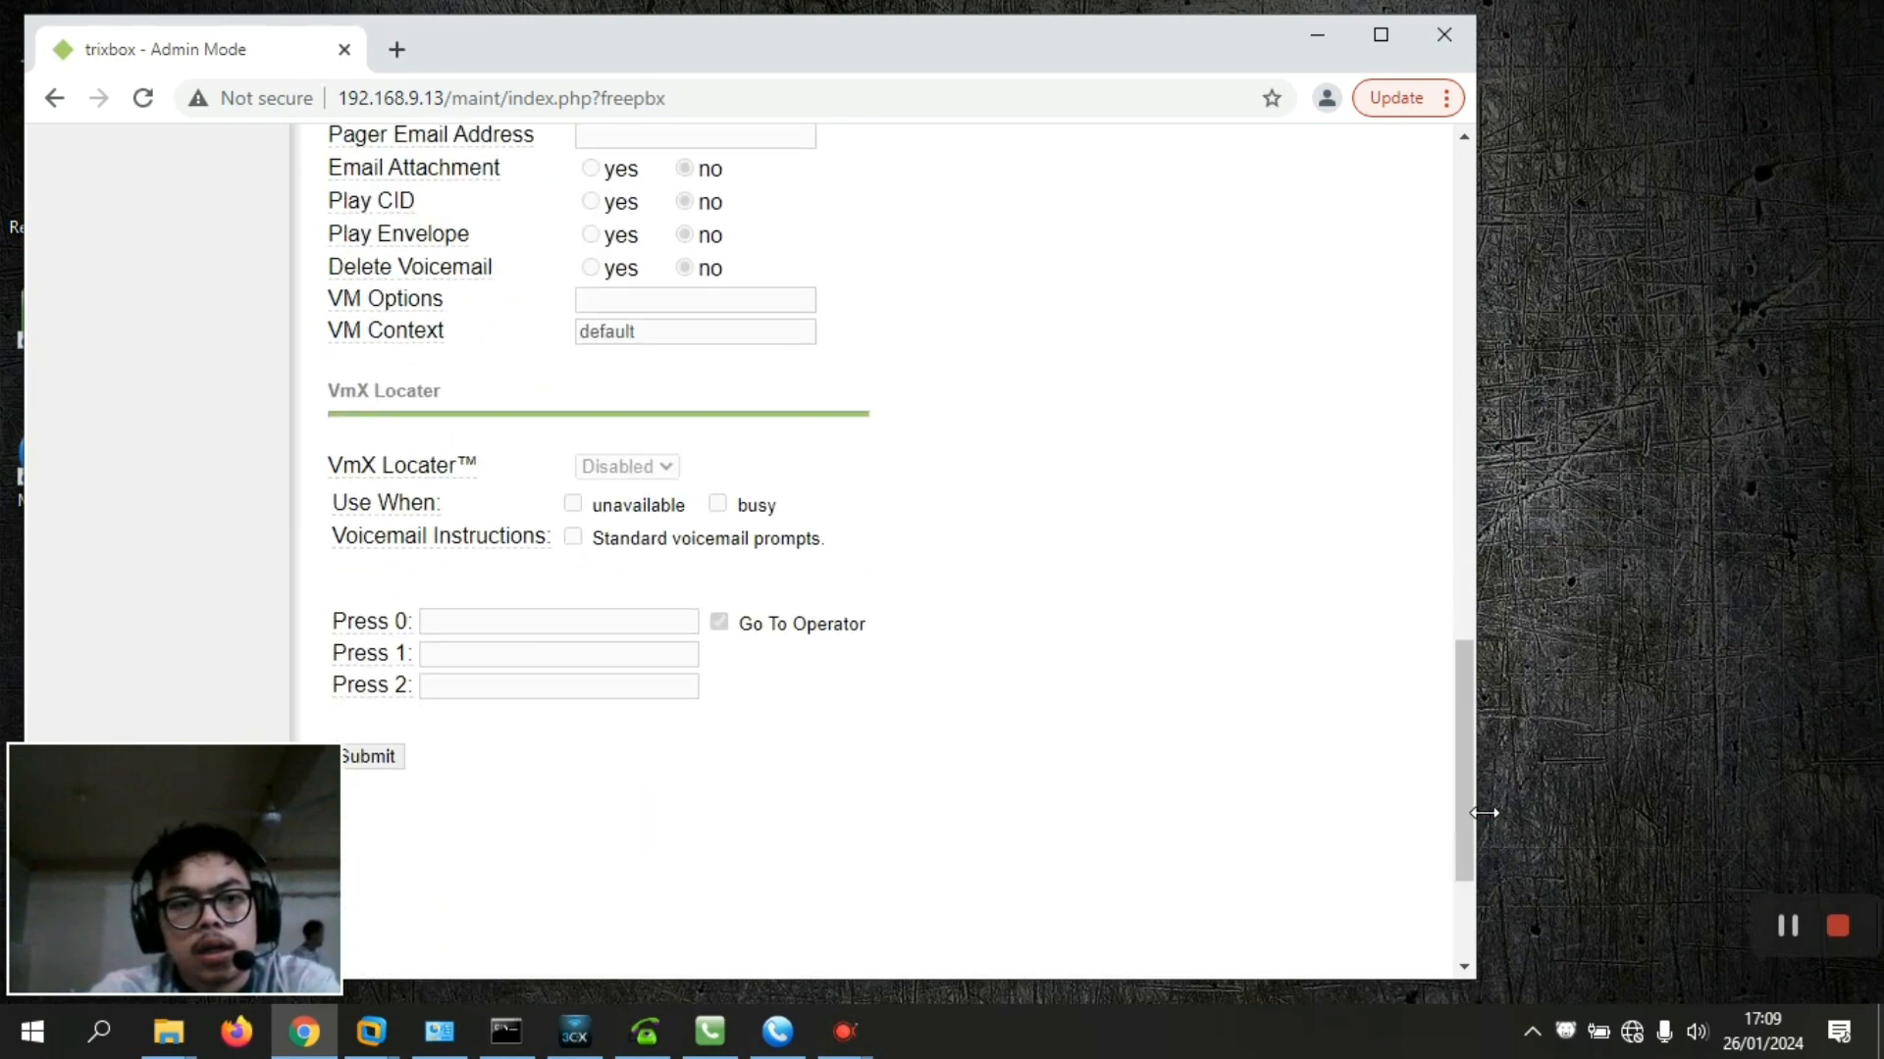
click(366, 757)
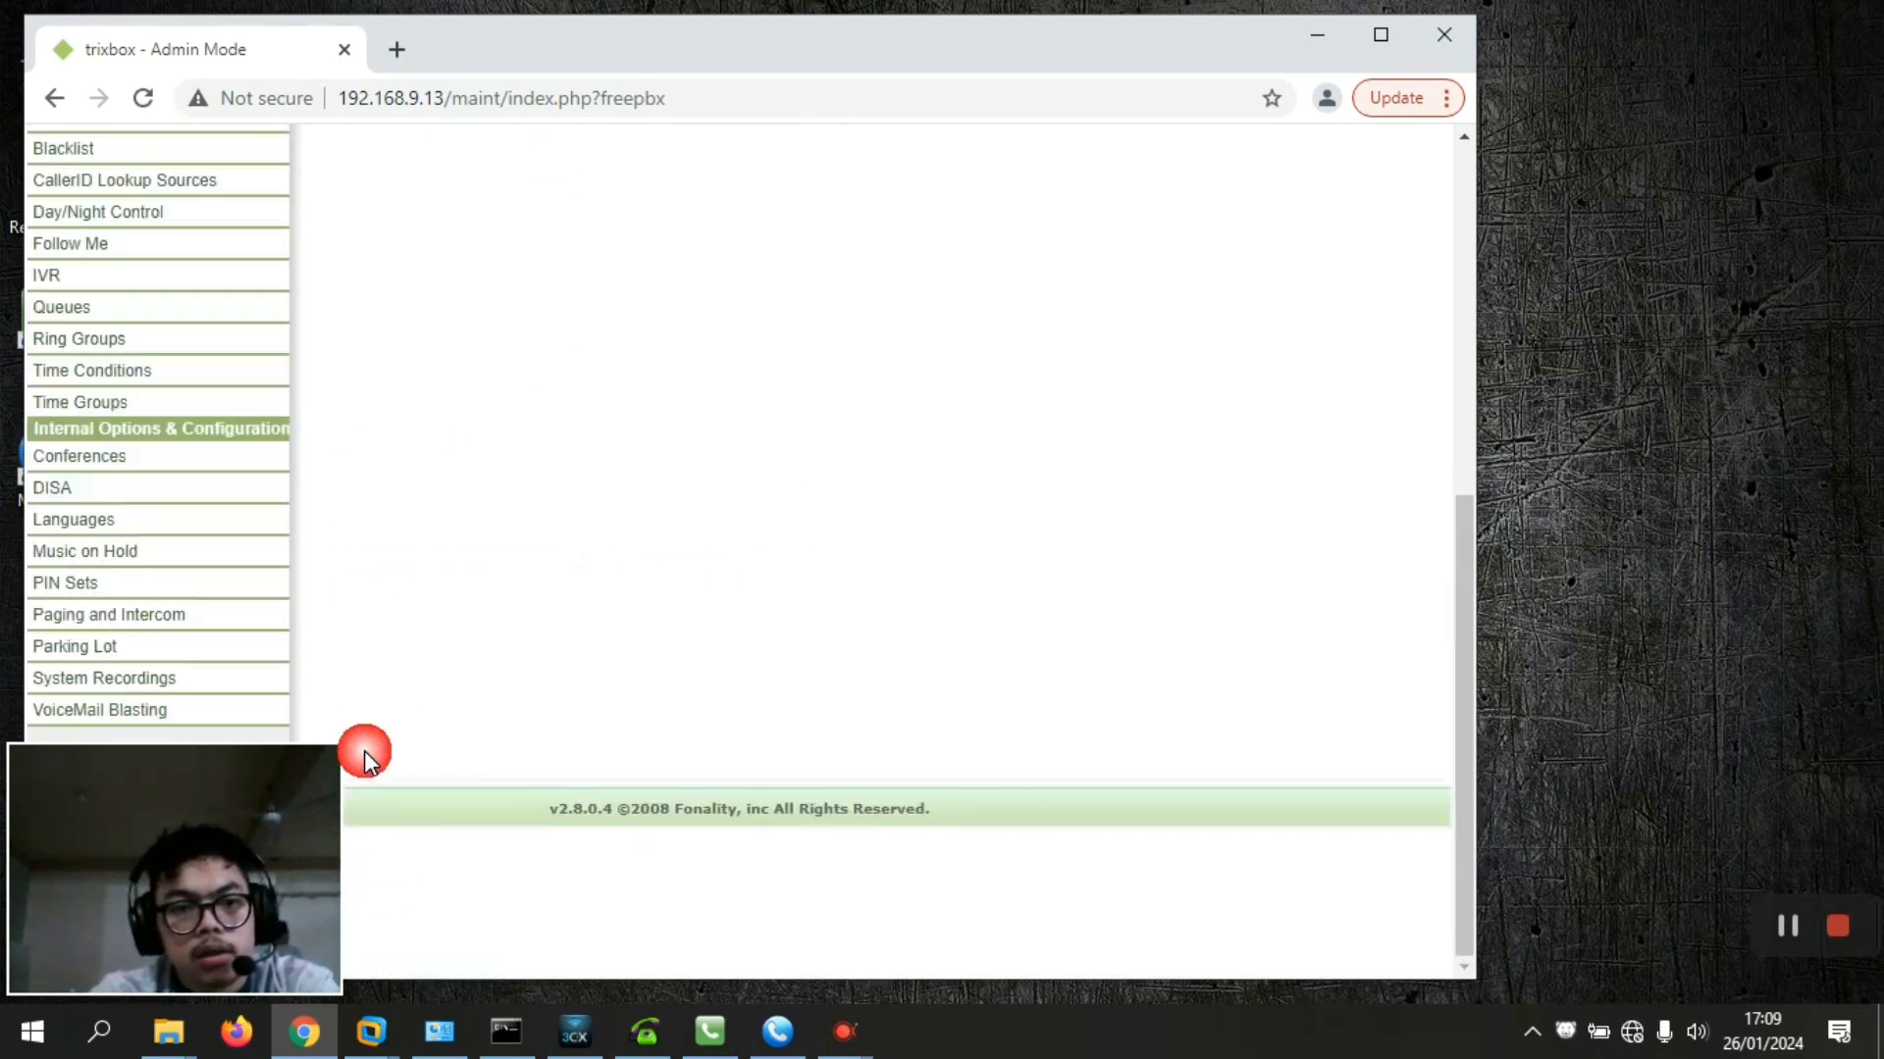
Apply the pending configuration changes and confirm the PBX reload
drag(1462, 628, 1514, 285)
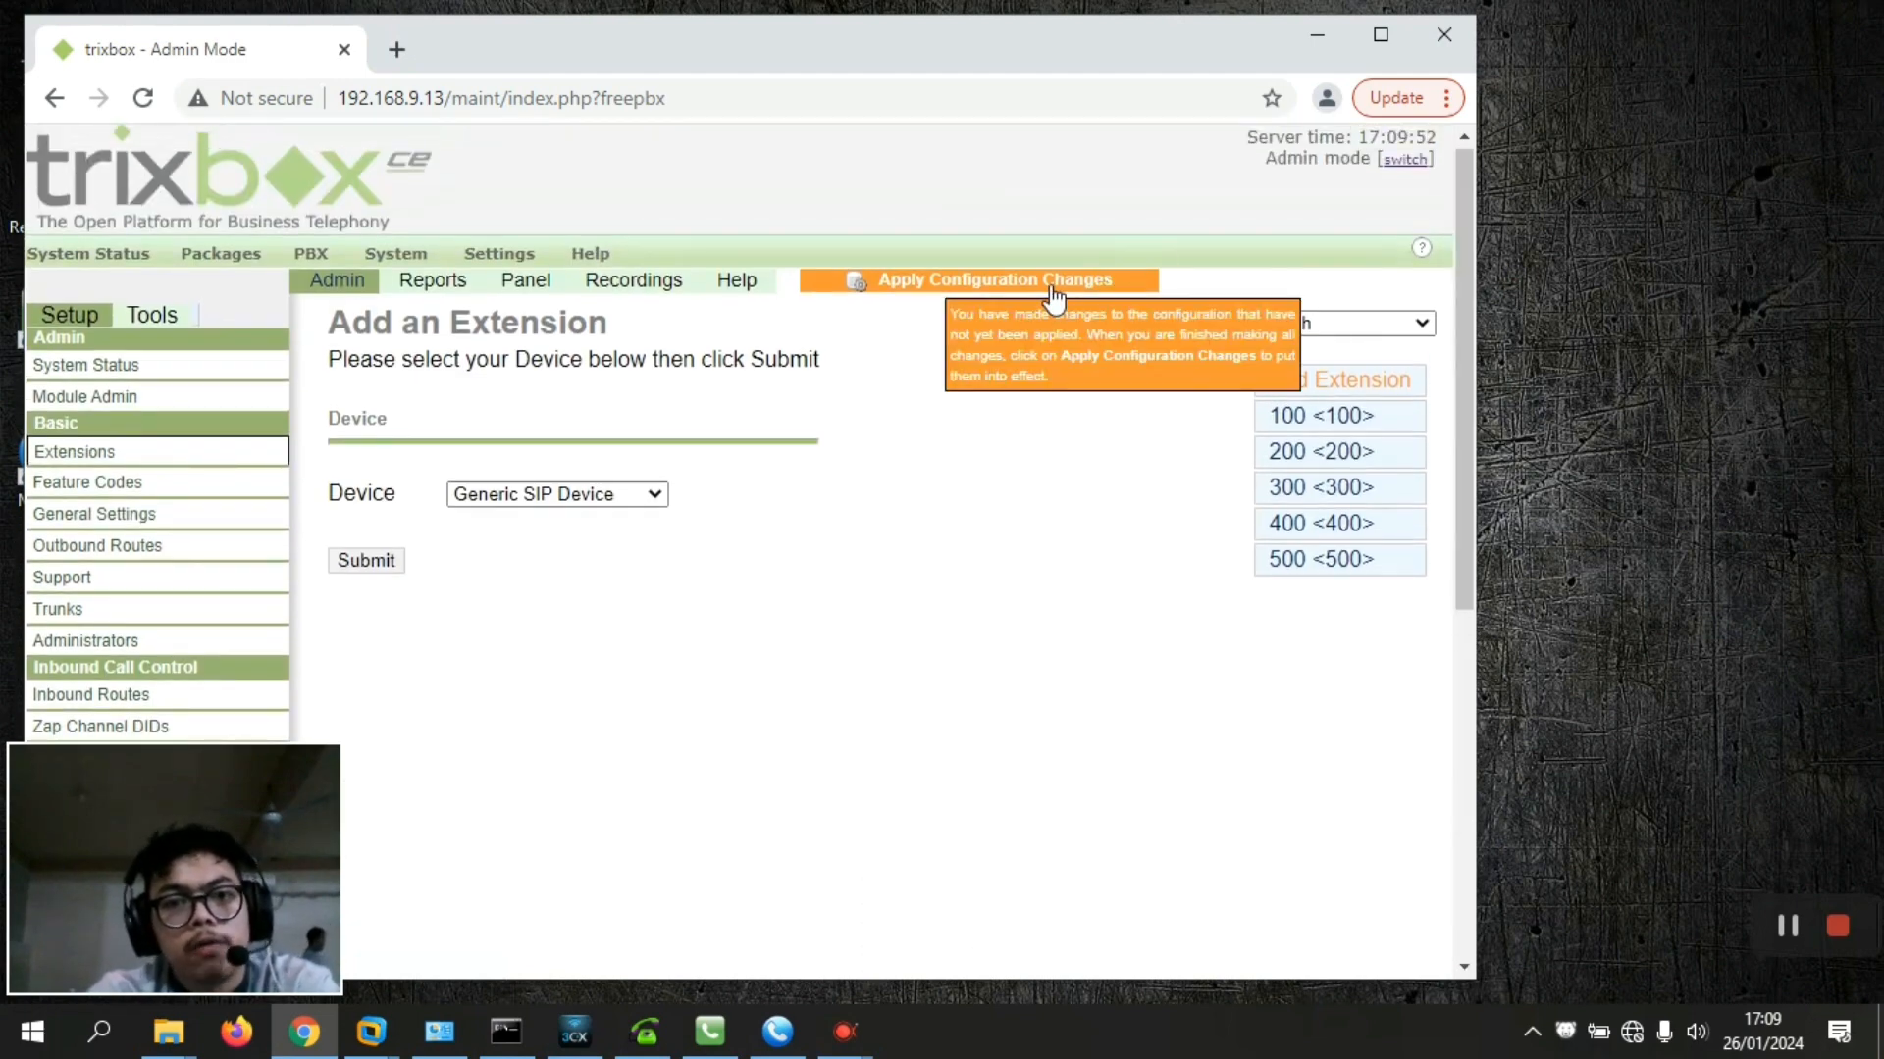
click(1052, 289)
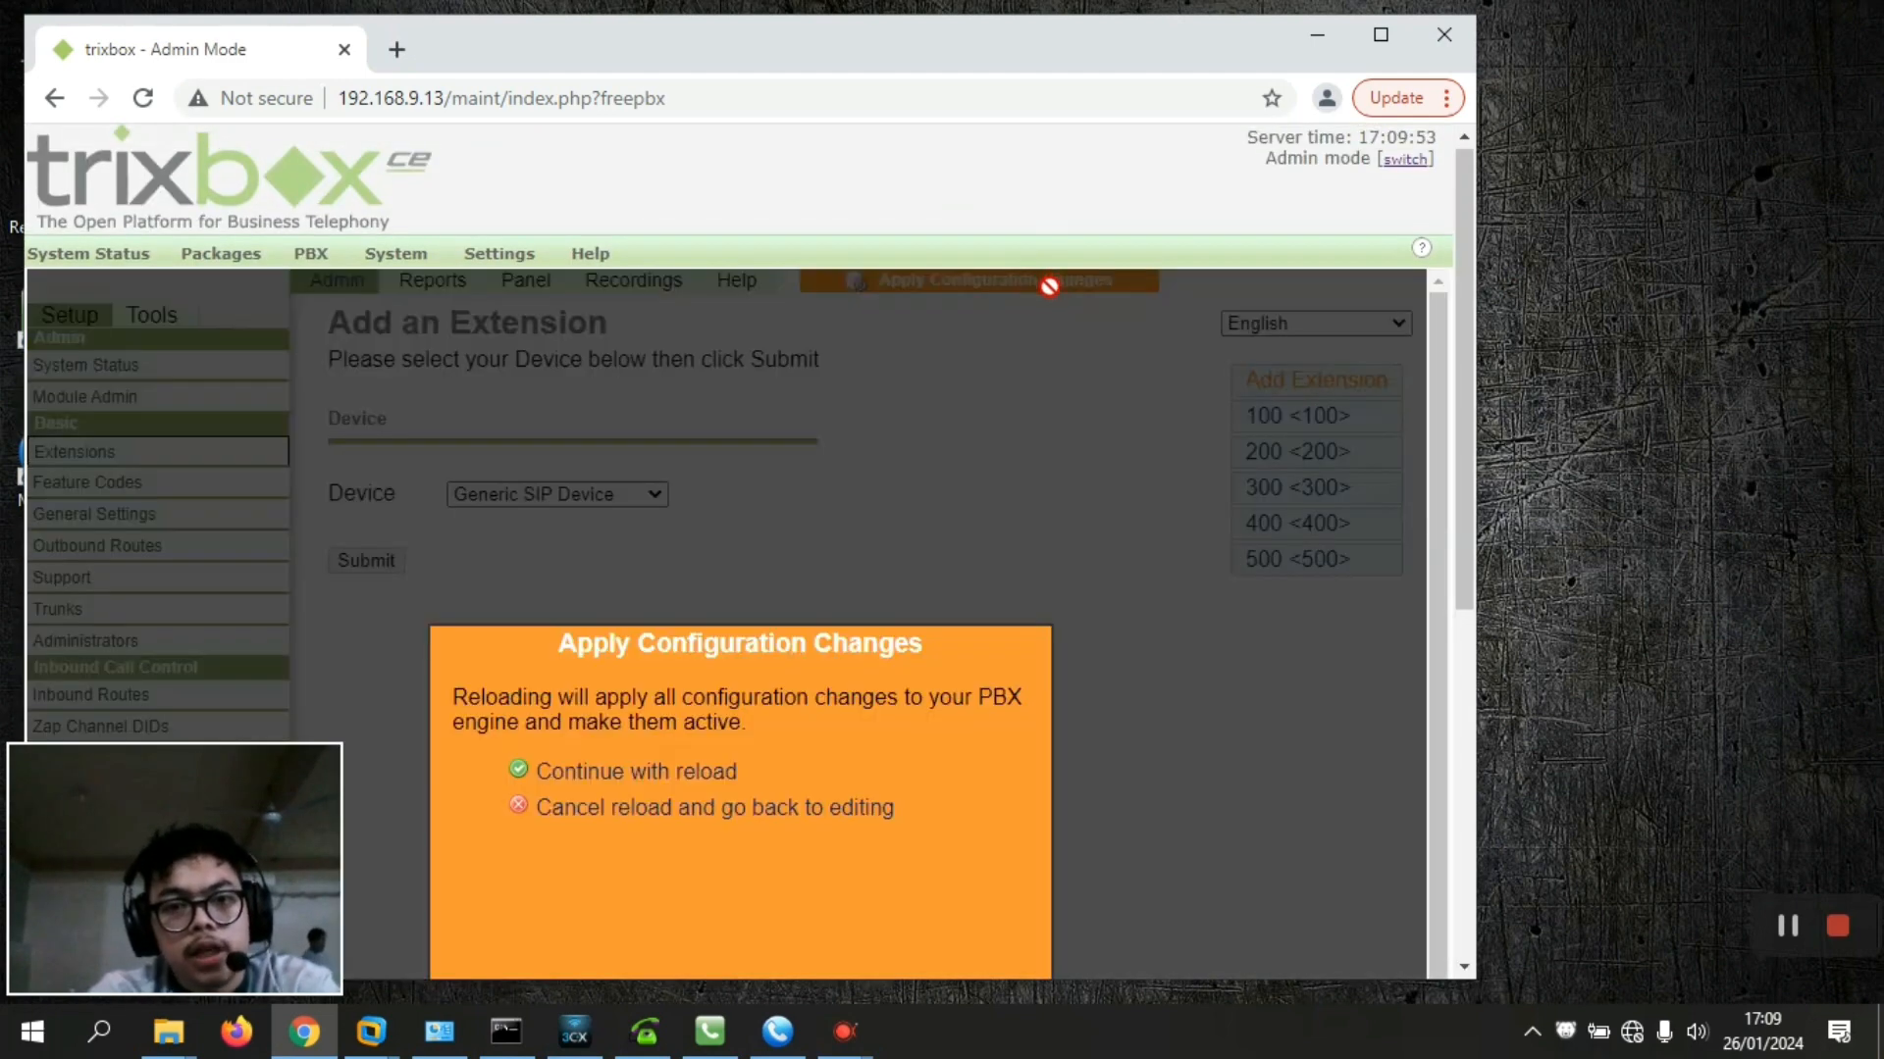
click(675, 777)
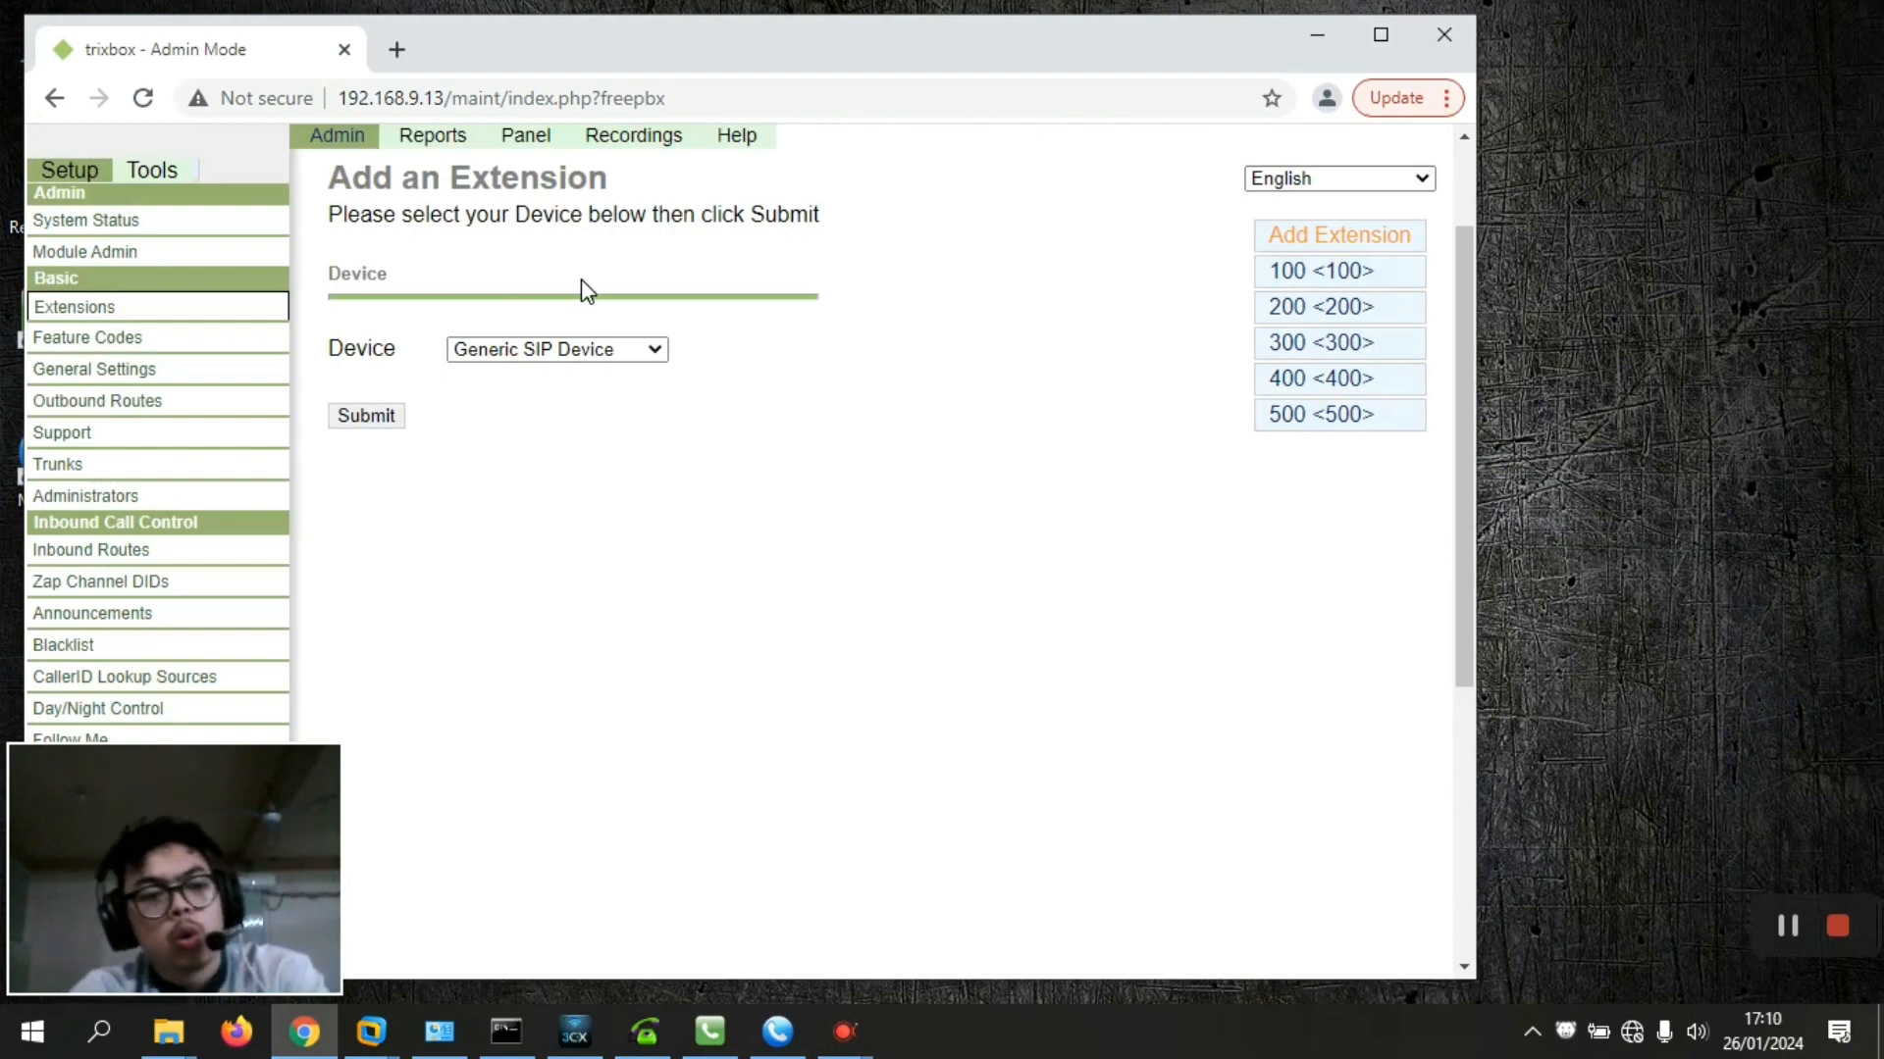
Start ring group 600 with description 'ring group' and a 10-second ring time
drag(1467, 426, 1499, 558)
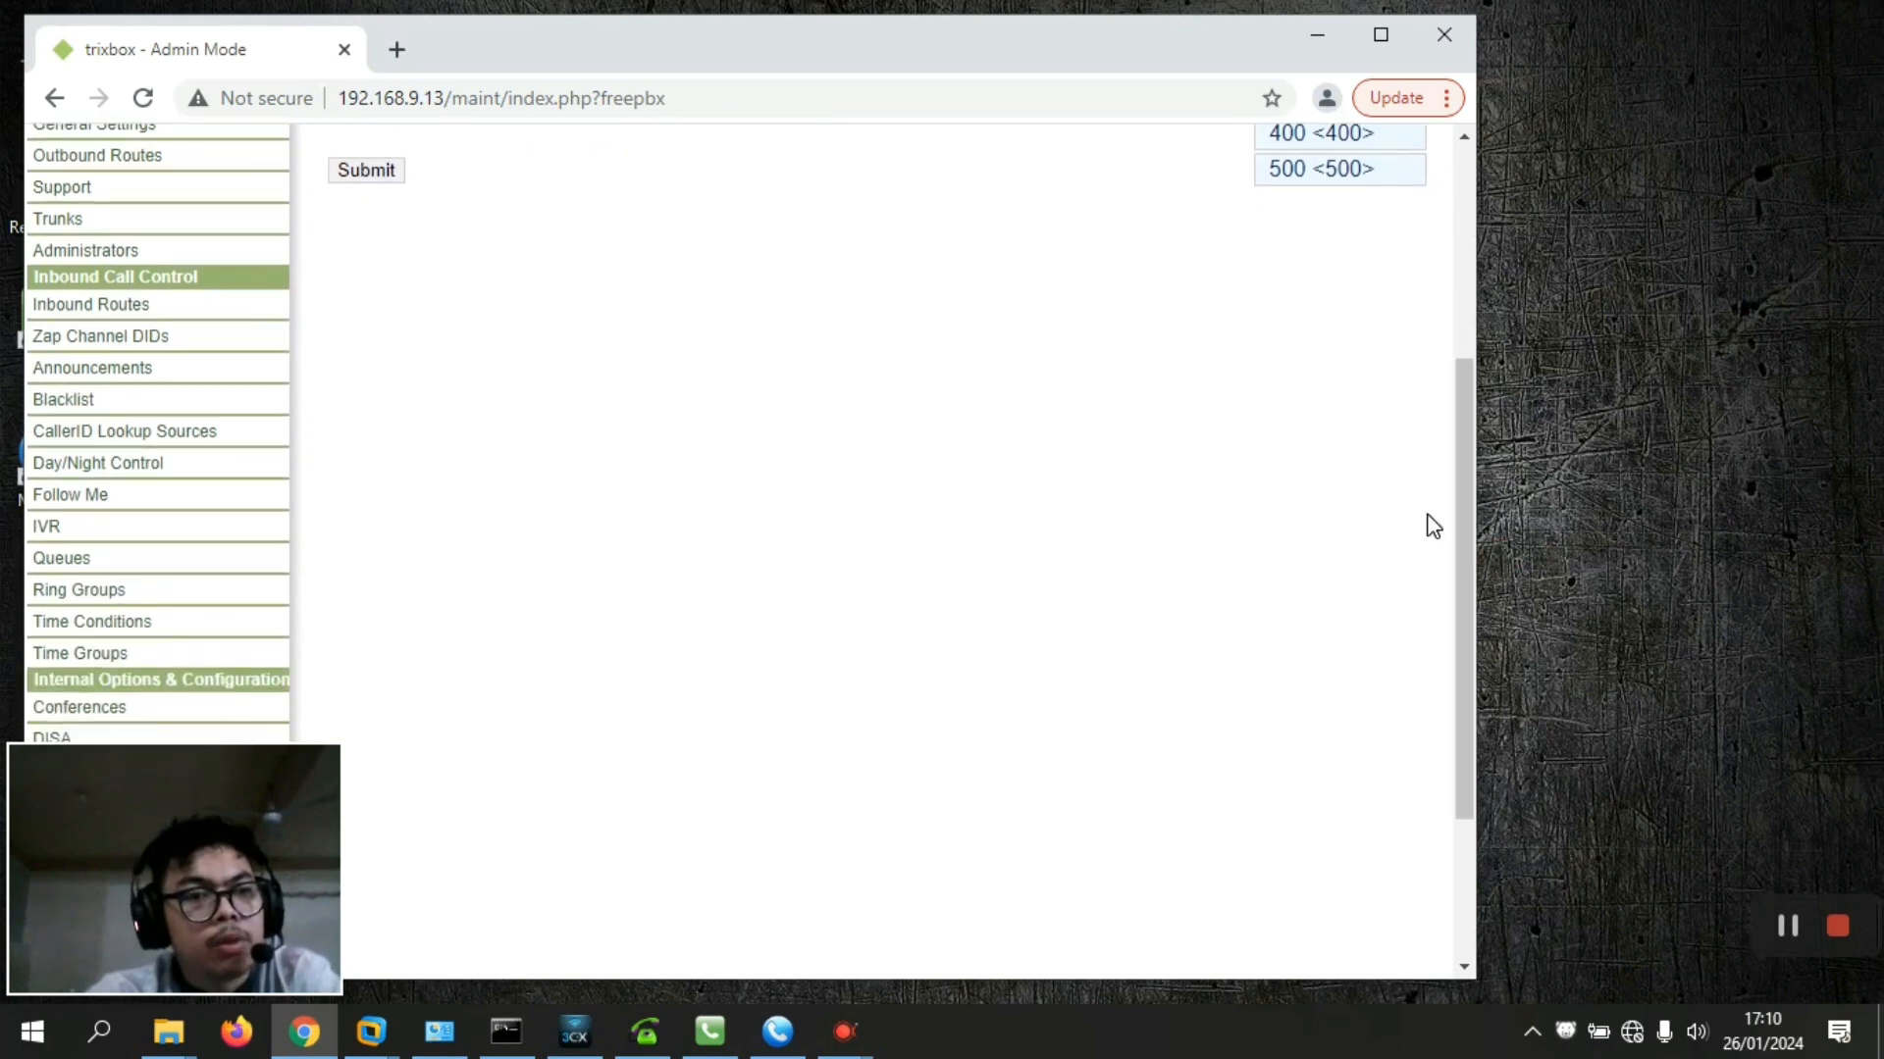
click(114, 599)
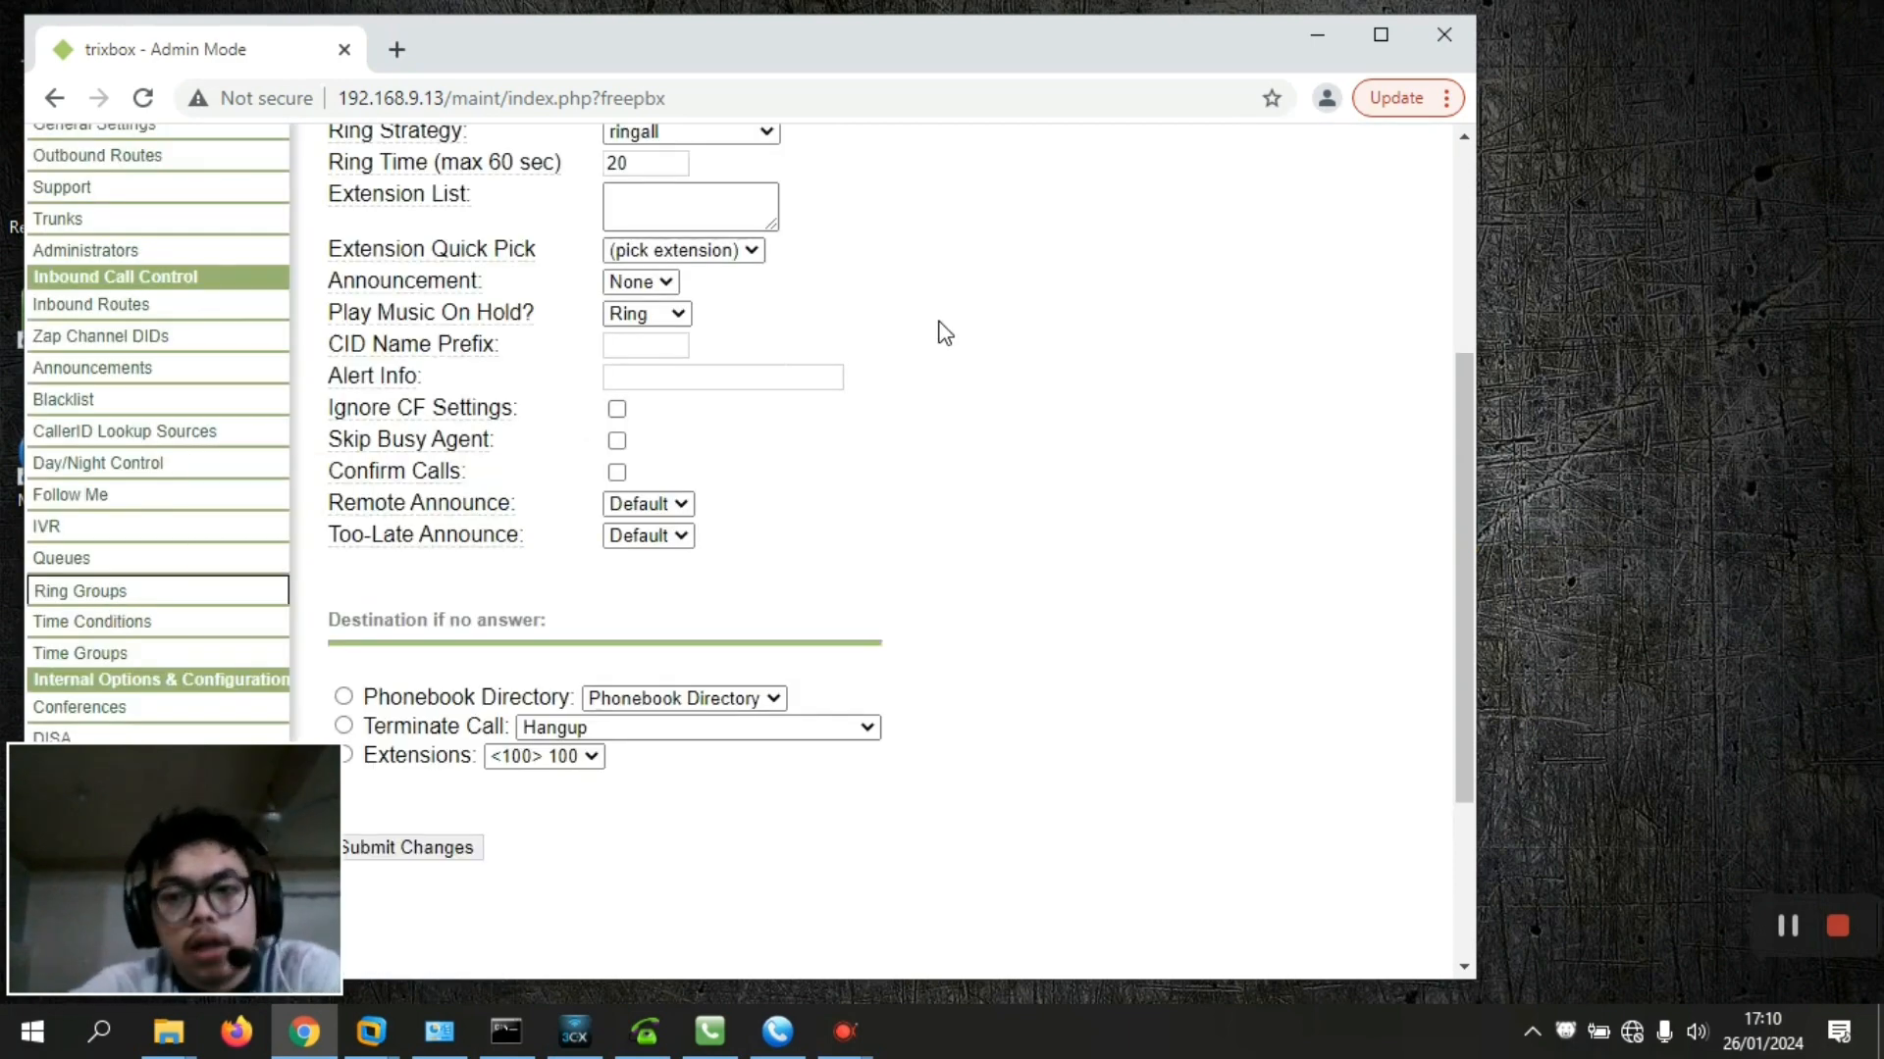
drag(1468, 480, 1483, 389)
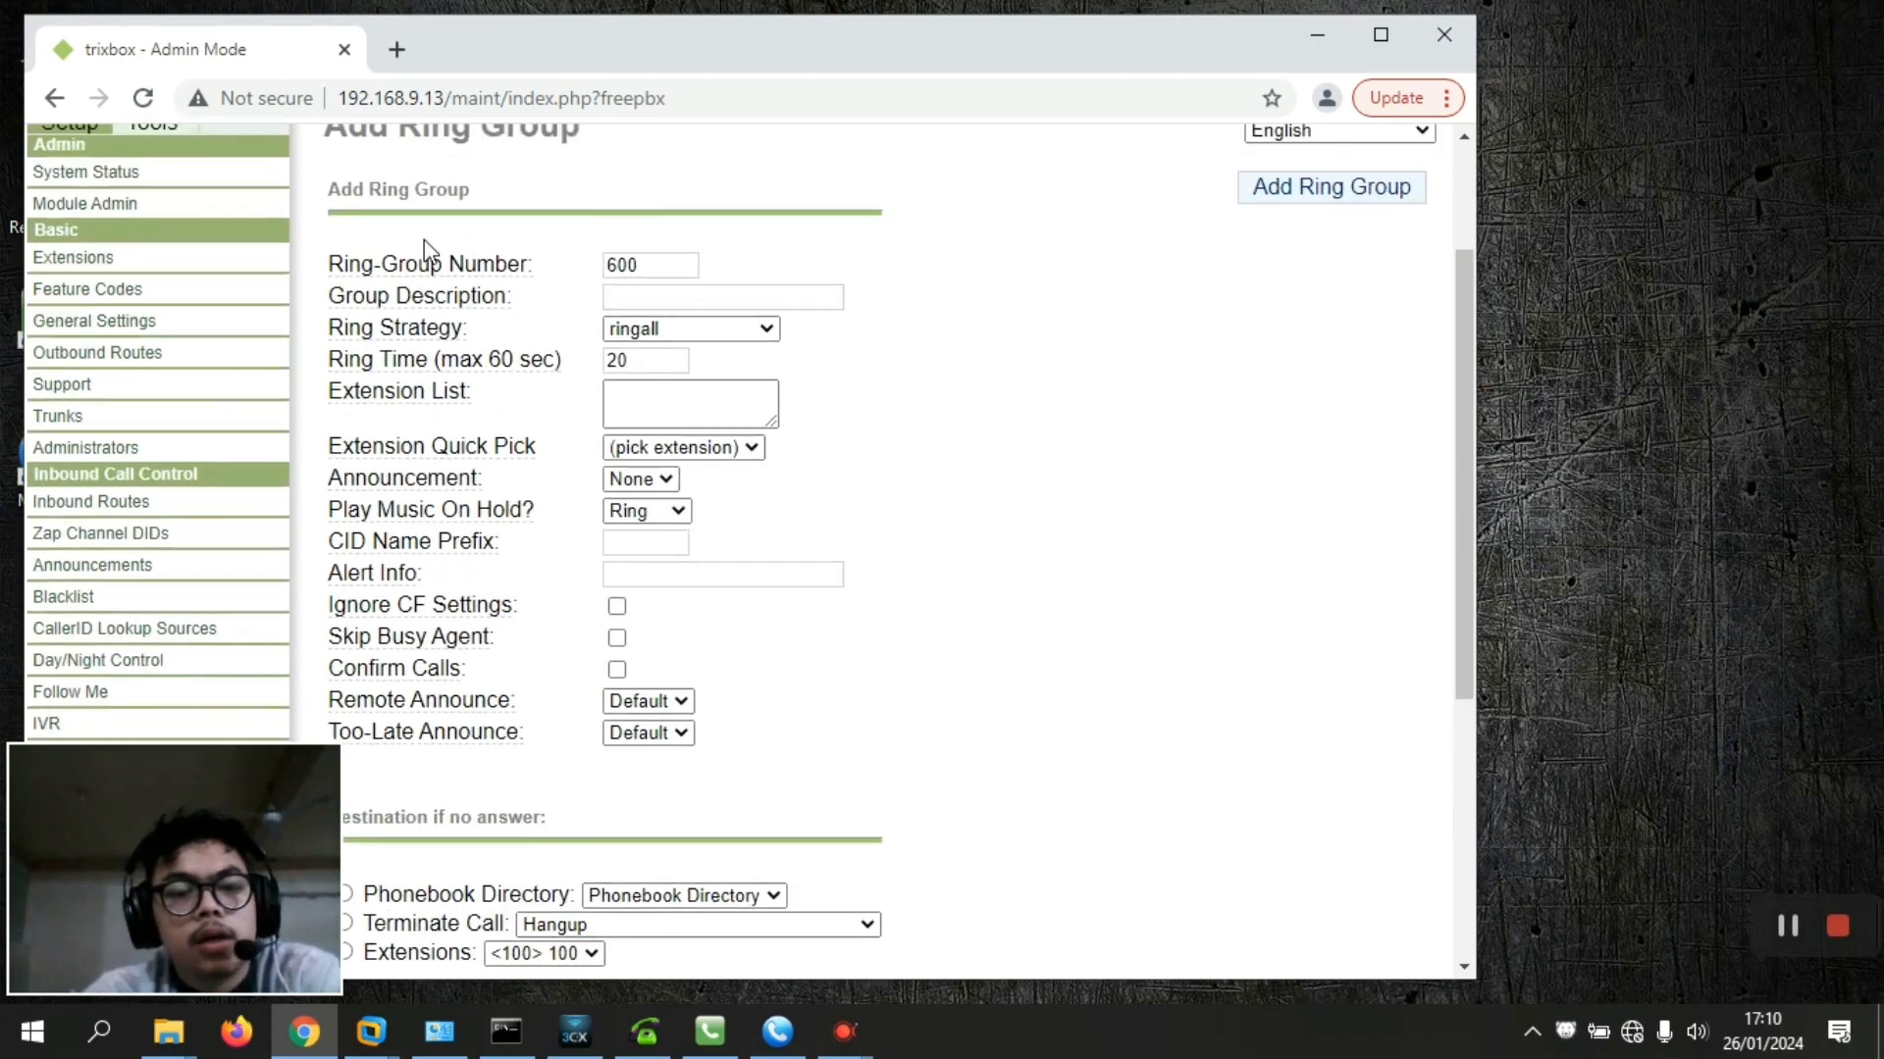
click(666, 291)
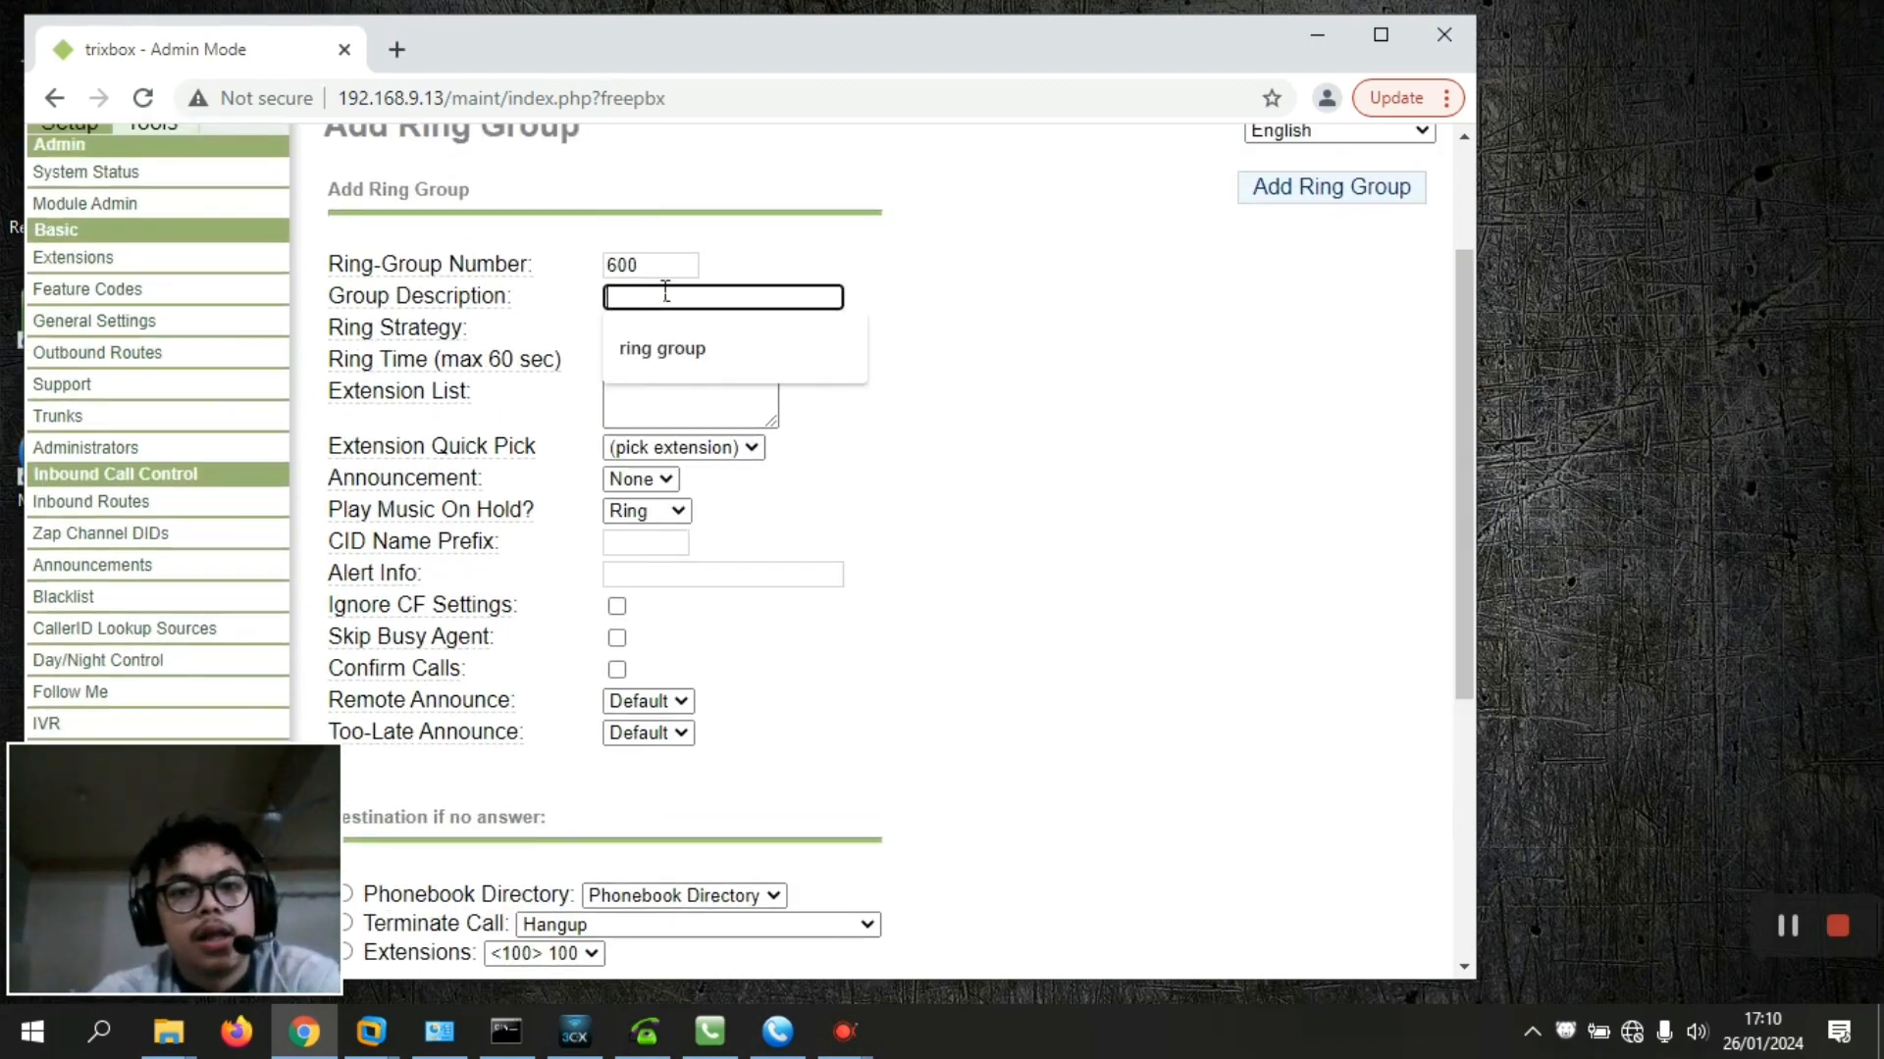
click(682, 351)
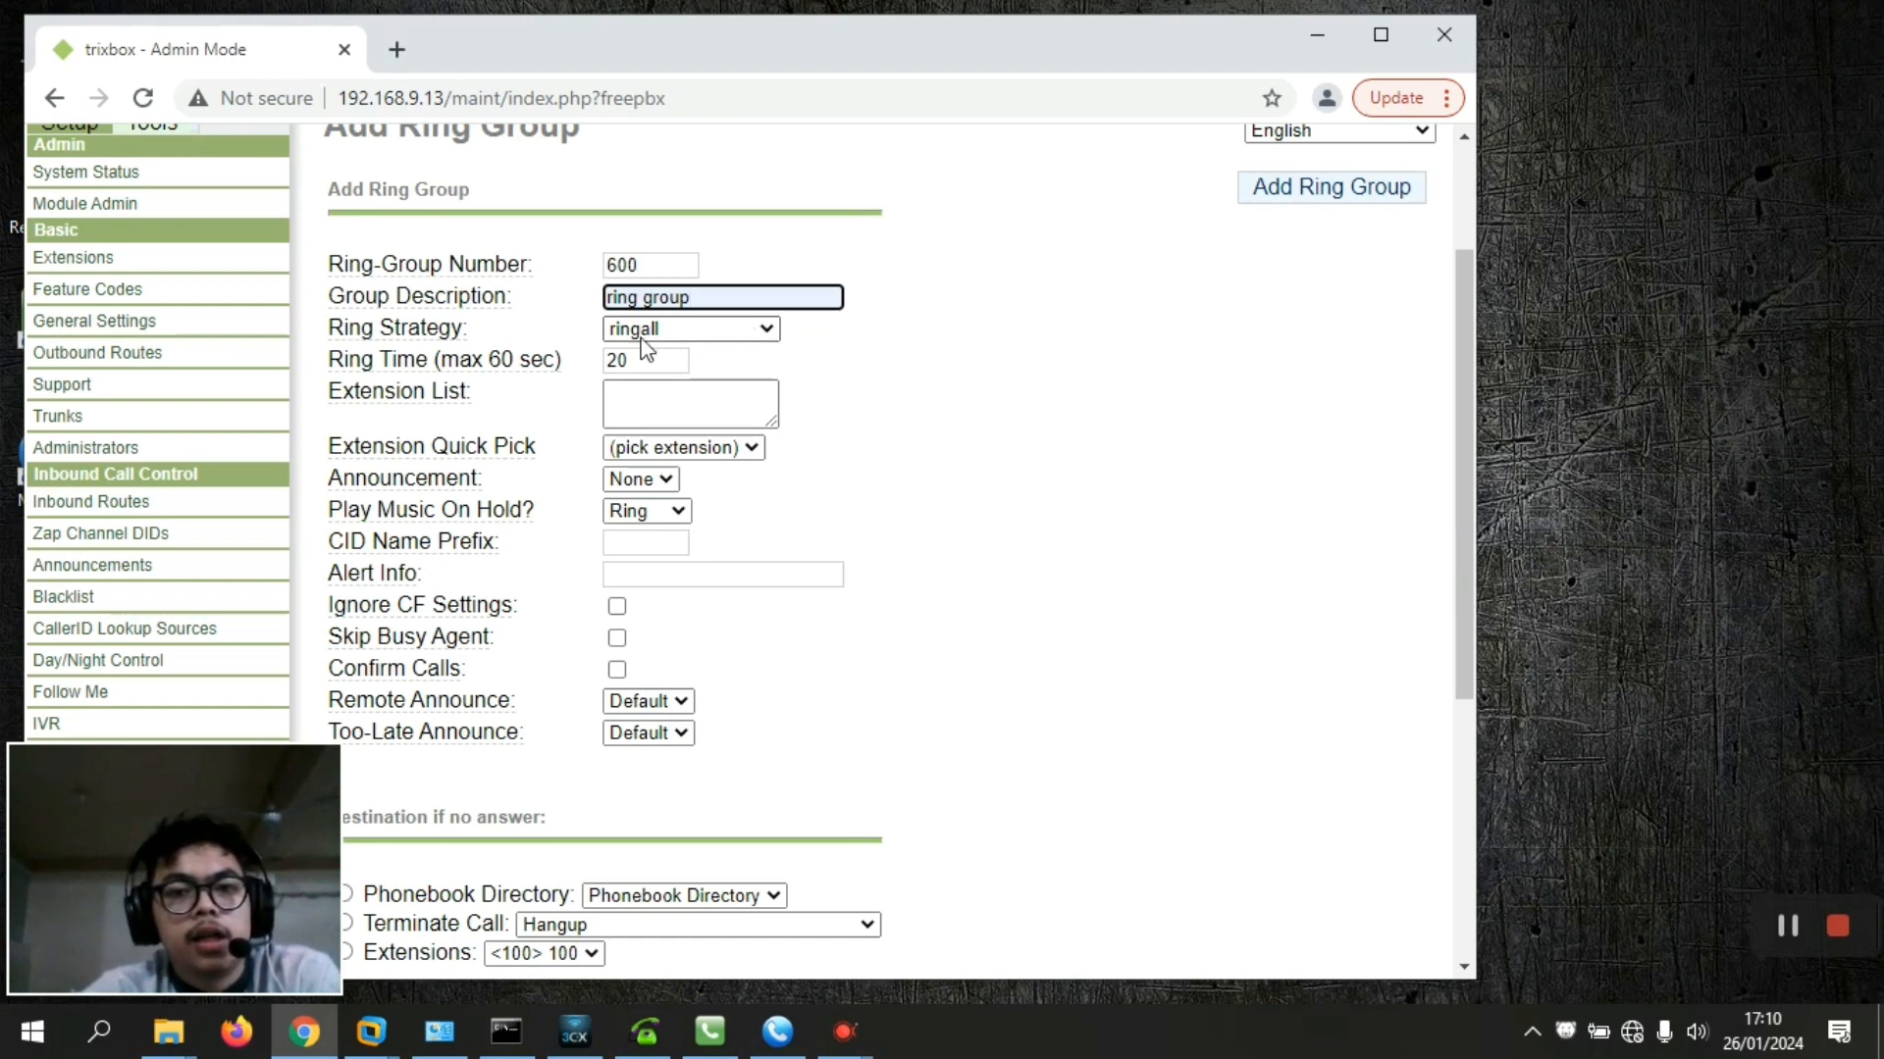
double_click(626, 360)
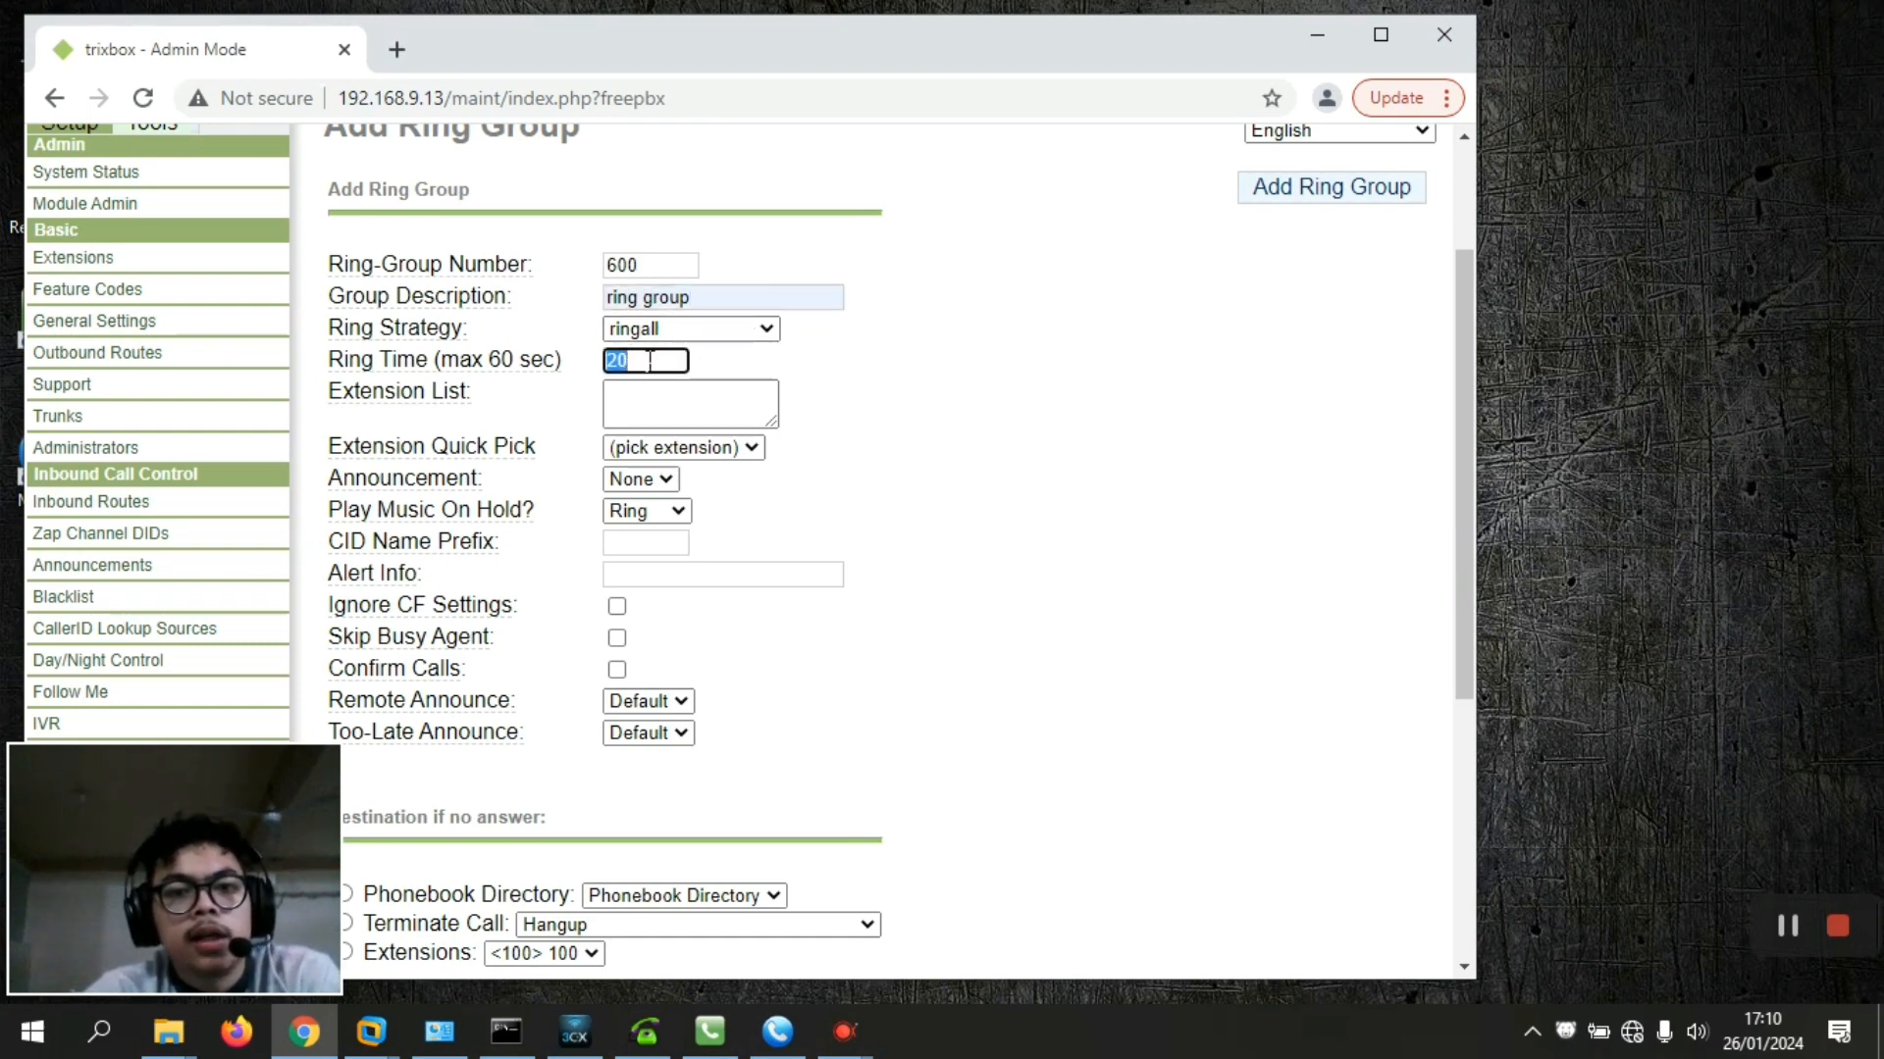
text(10)
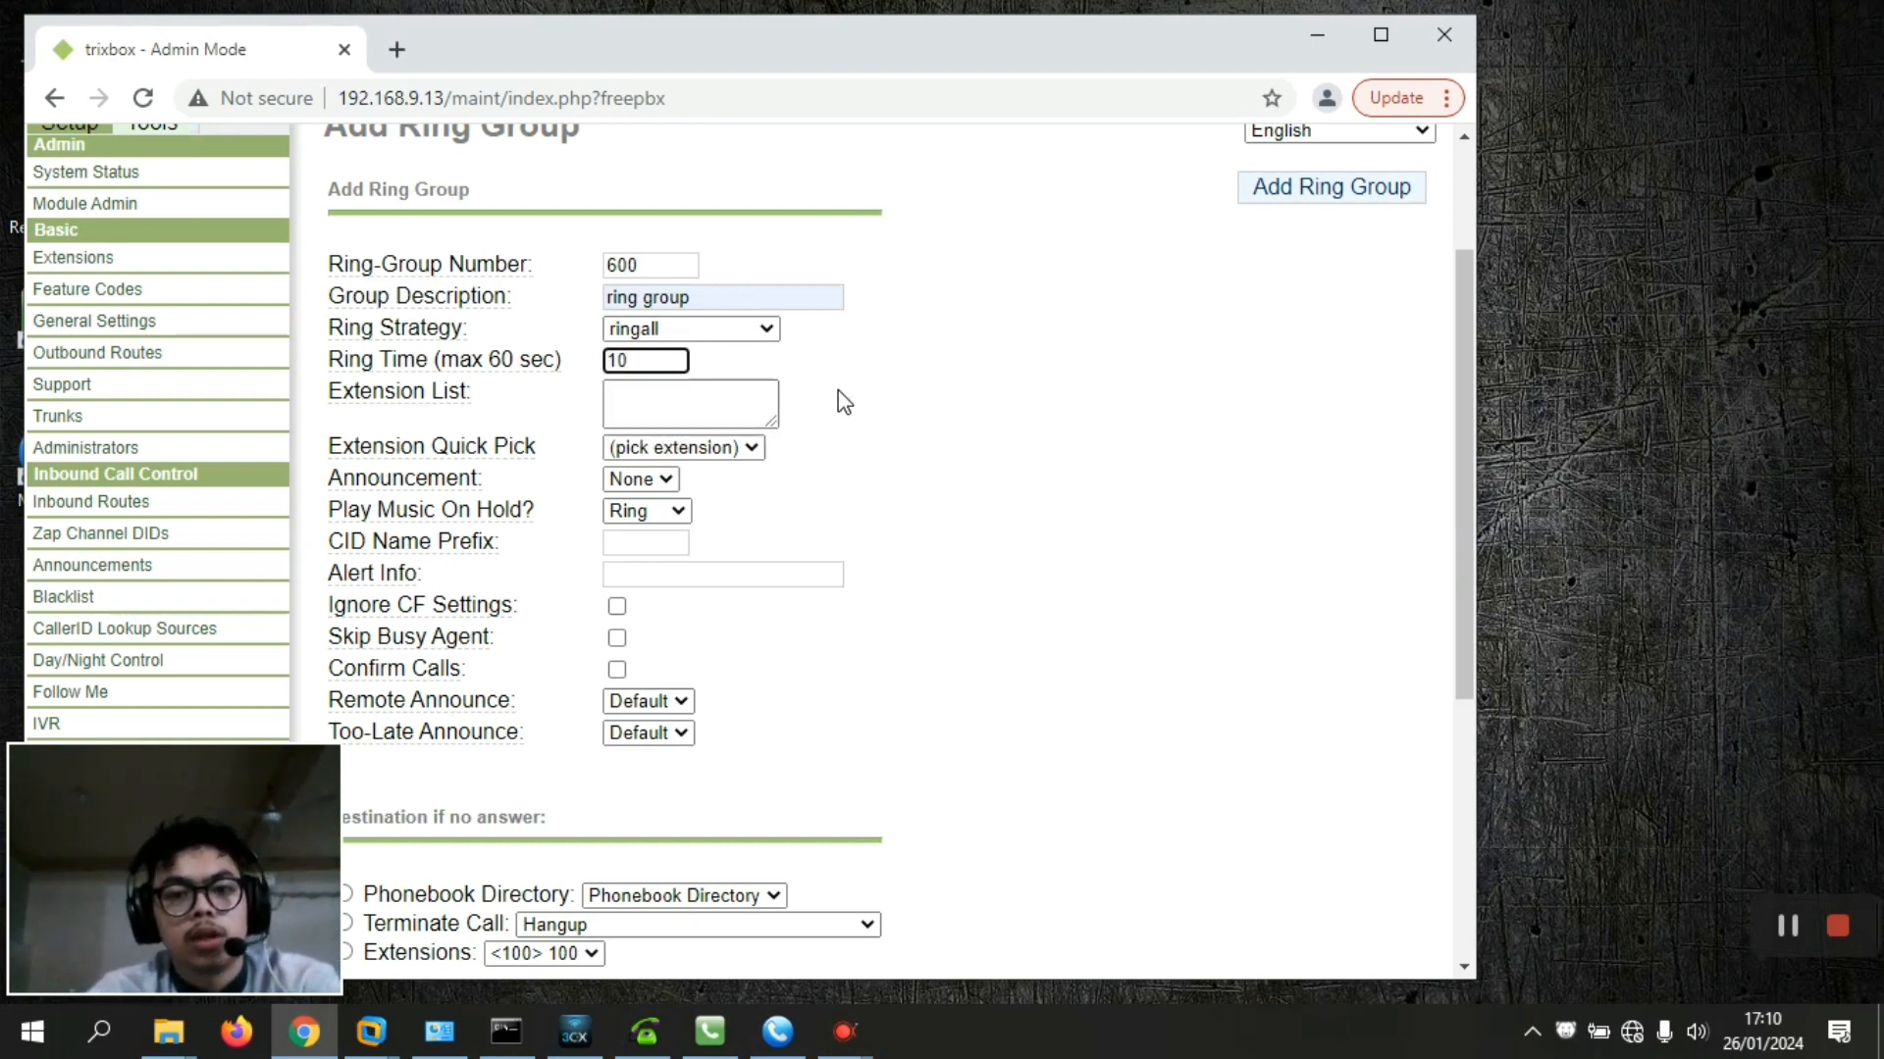
List extensions 200, 300 and 400, set the destination to Terminate Call, and submit
click(671, 408)
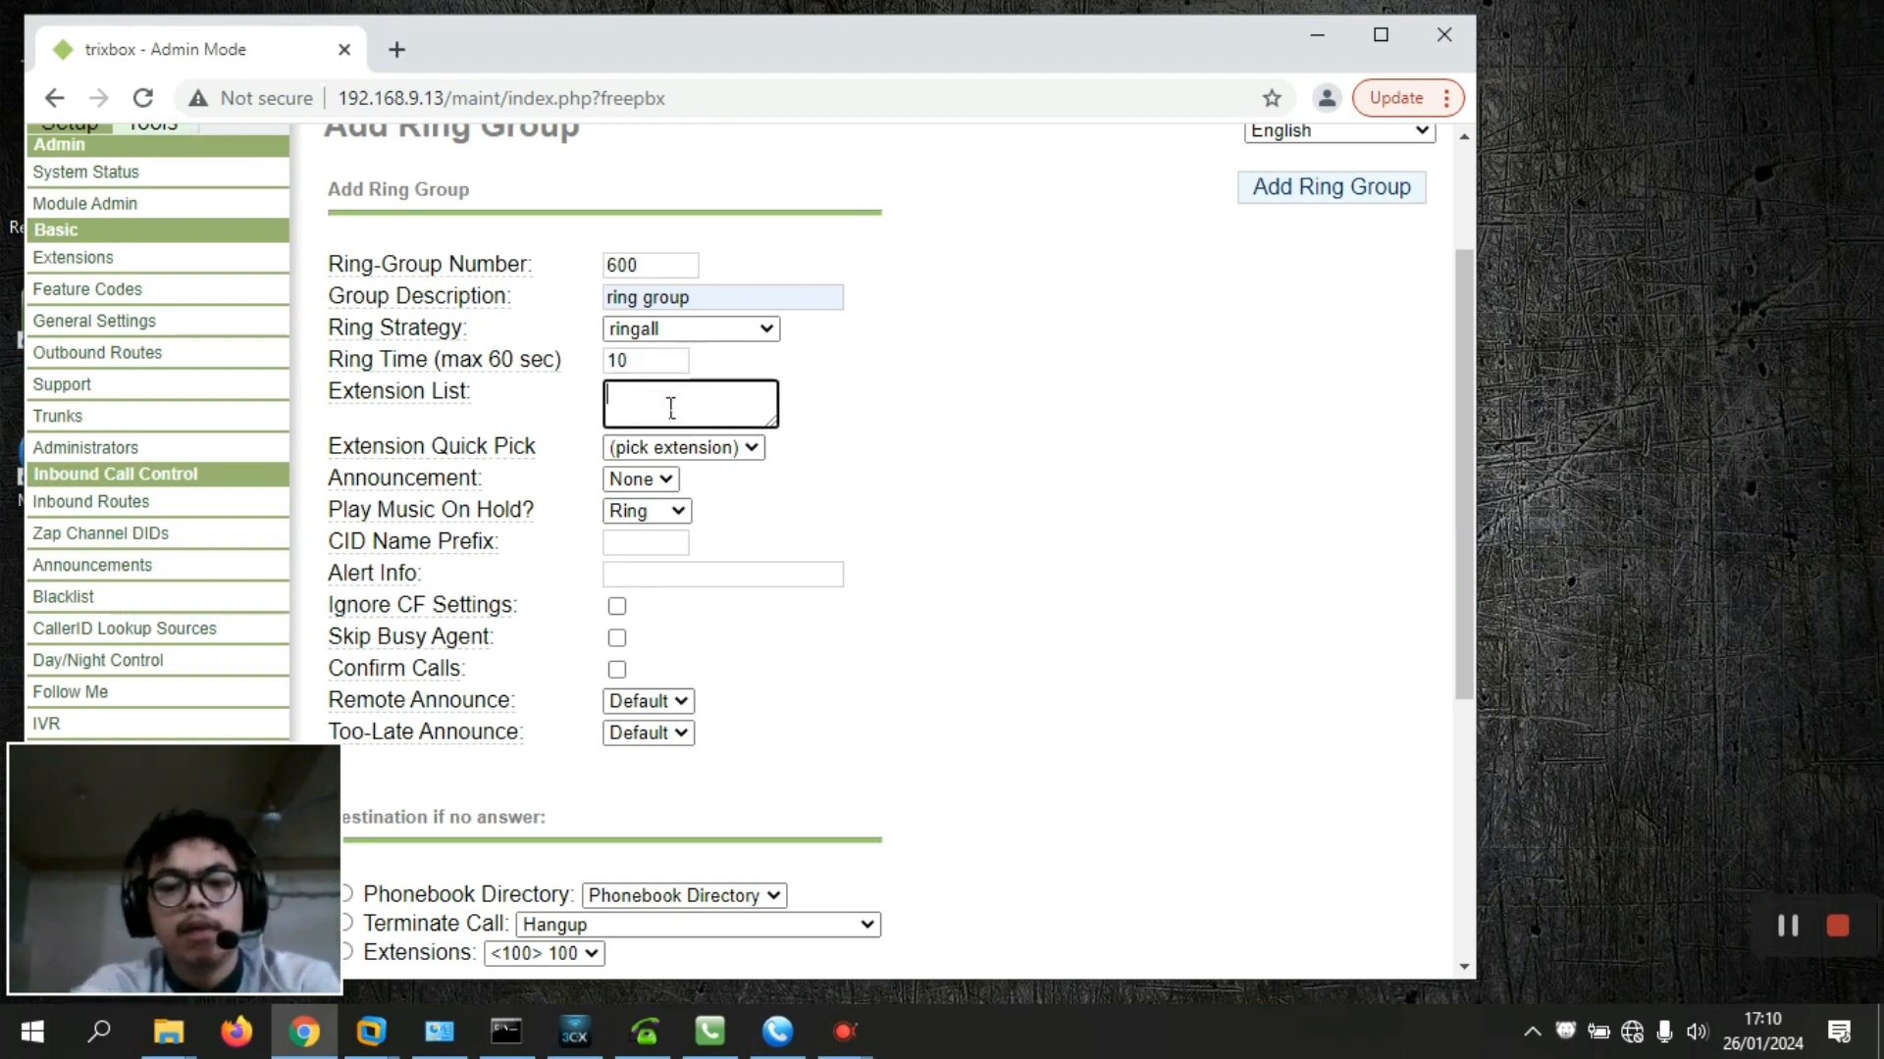
text(200)
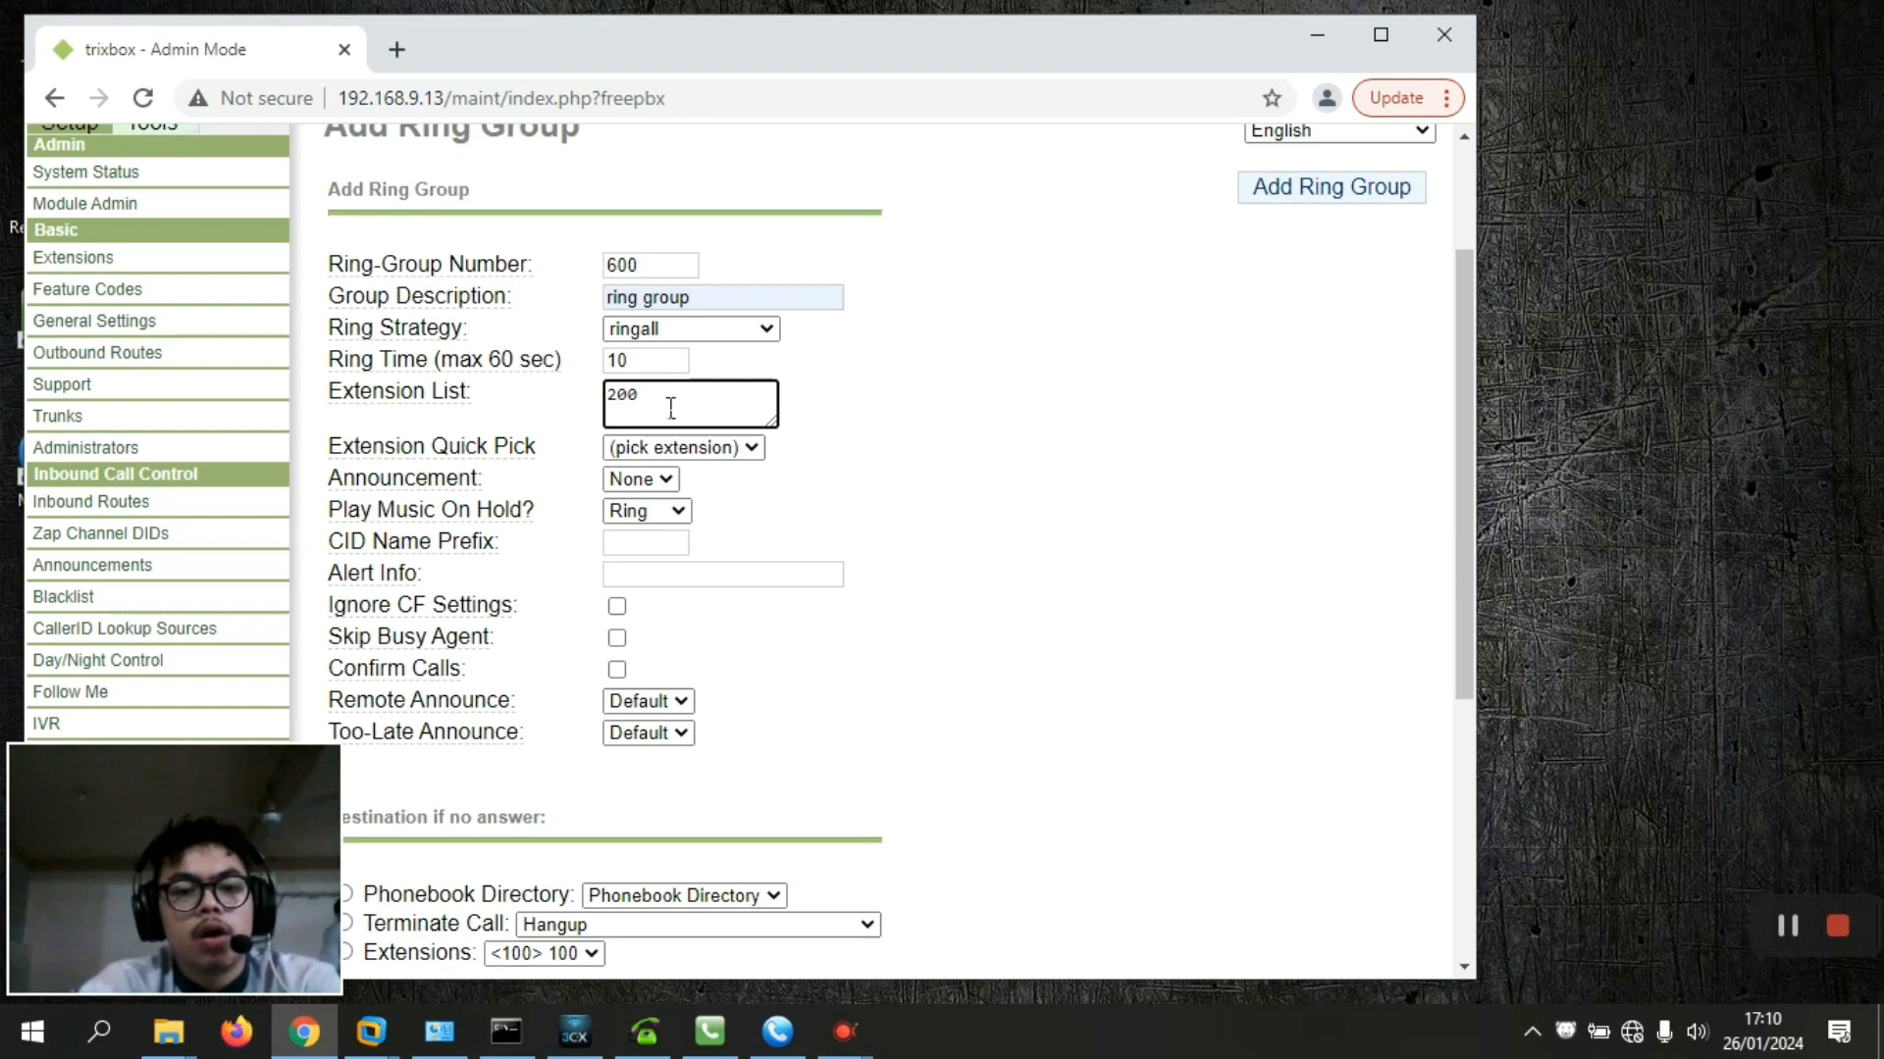
key(Return)
text(300)
key(Return)
text(400)
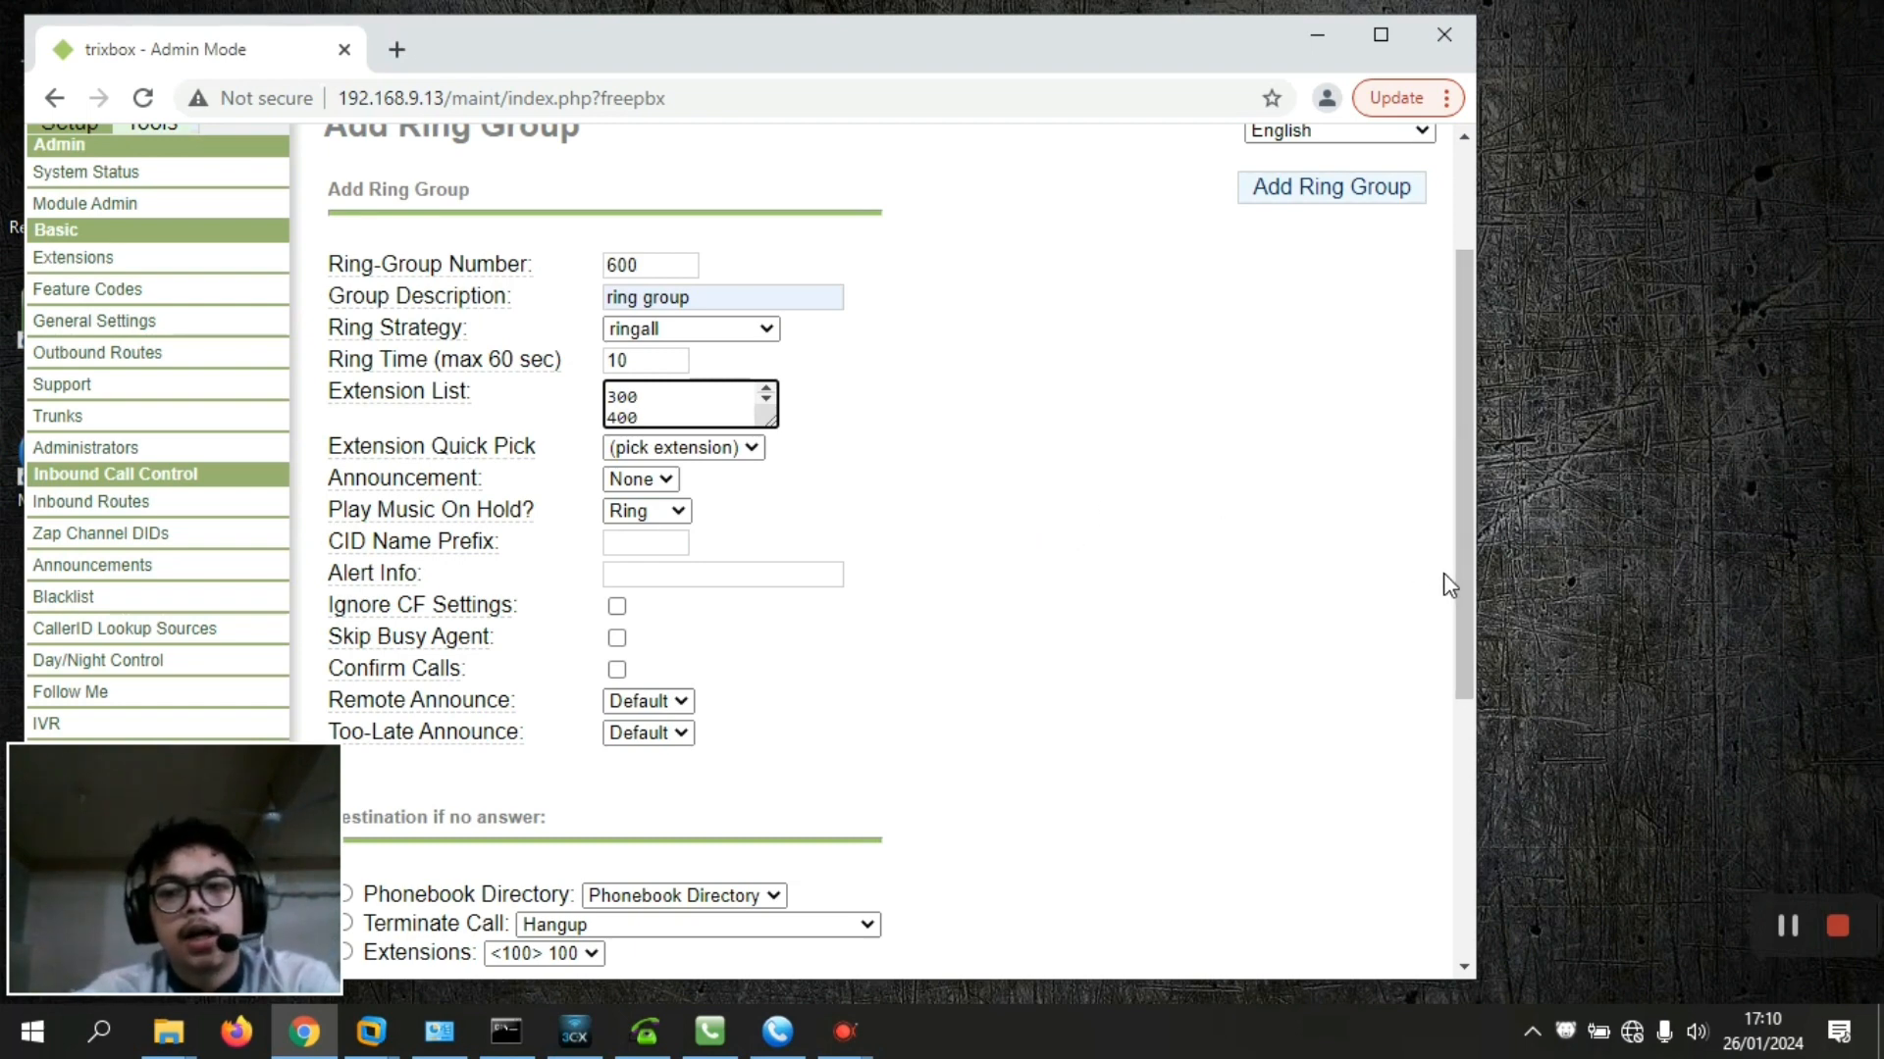
drag(1453, 574, 1469, 720)
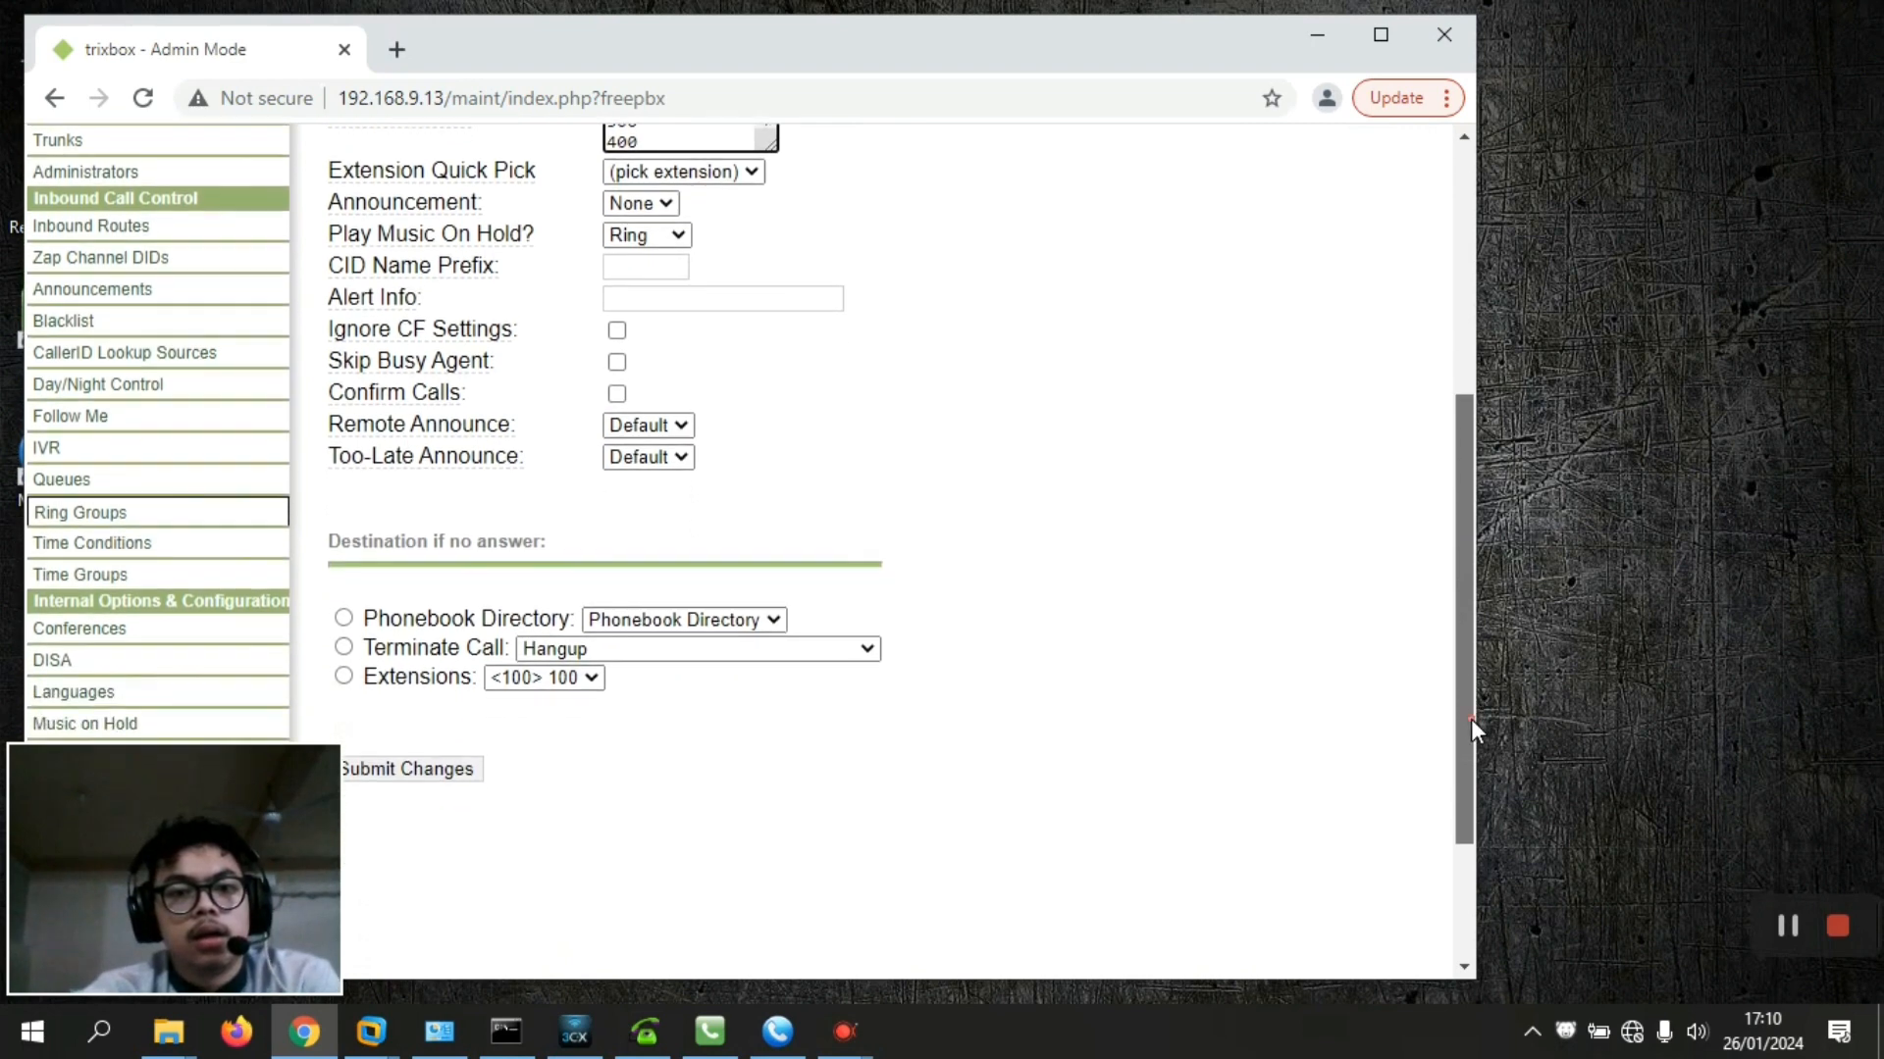
click(372, 647)
click(378, 771)
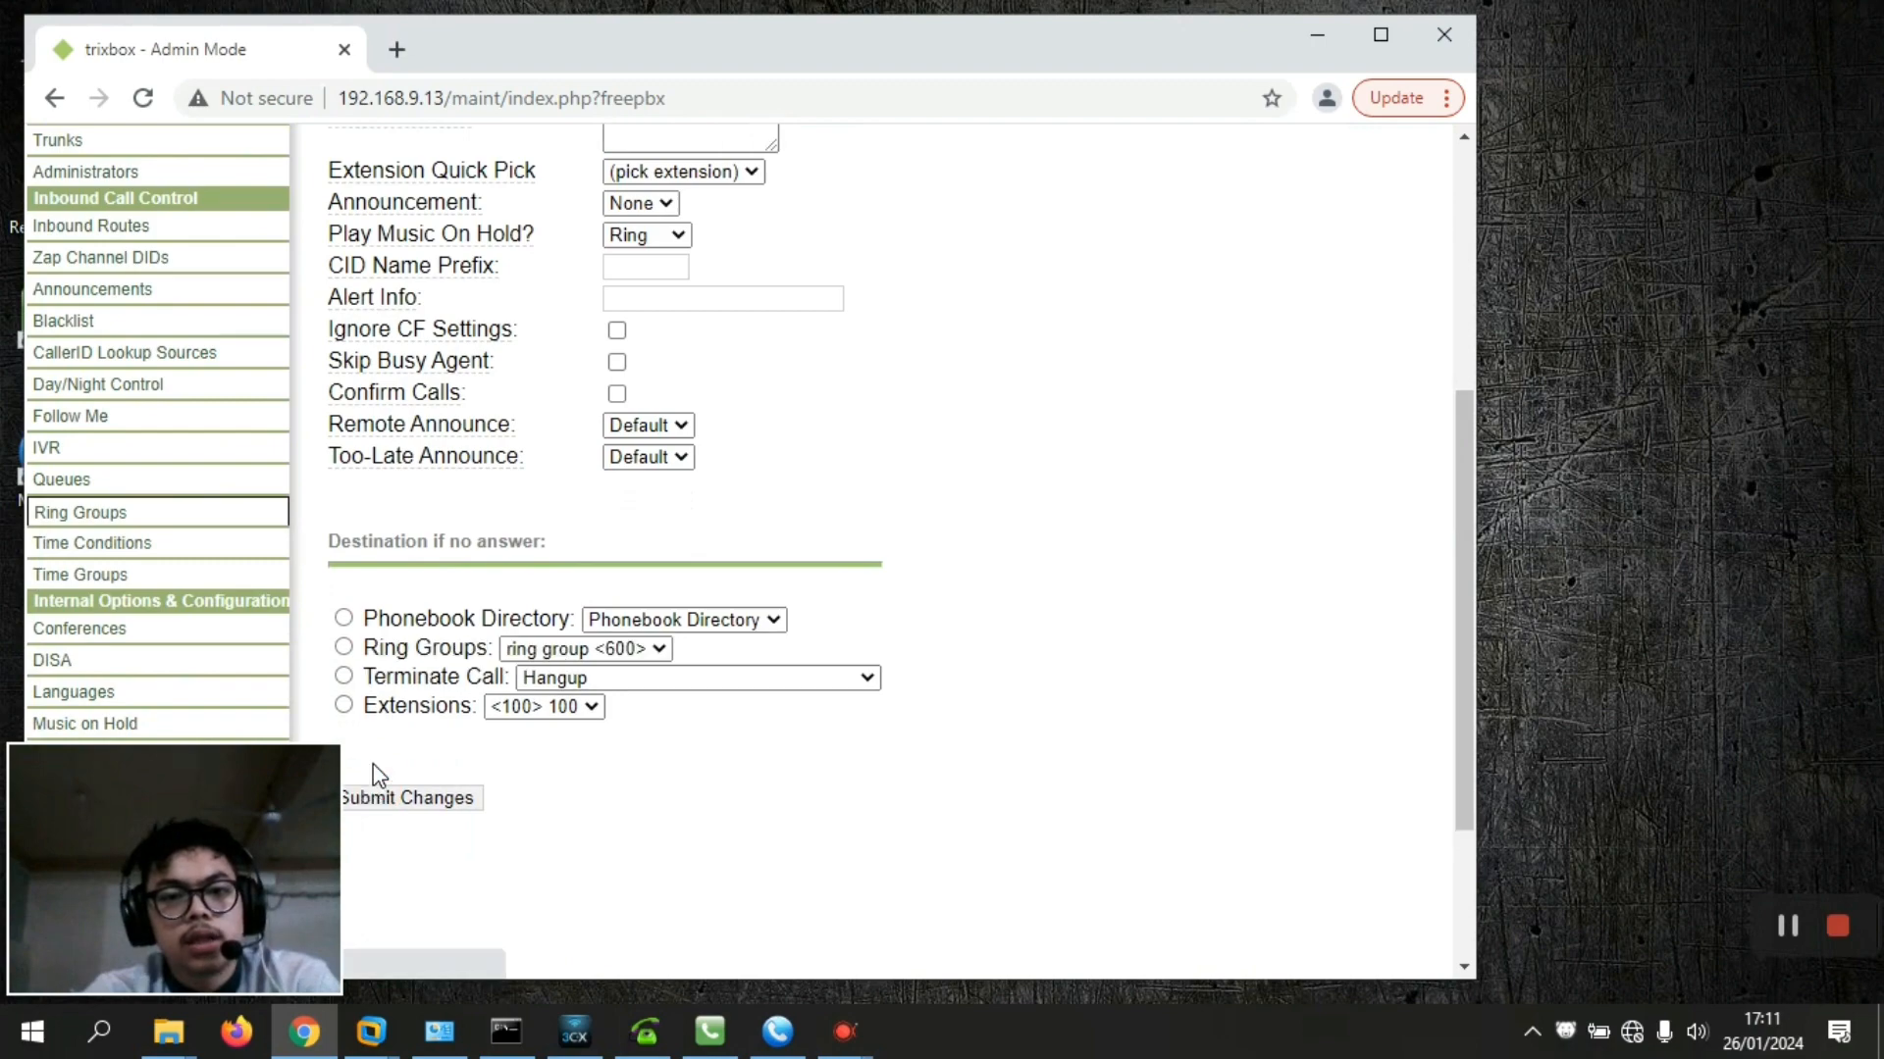
drag(1461, 416, 1497, 60)
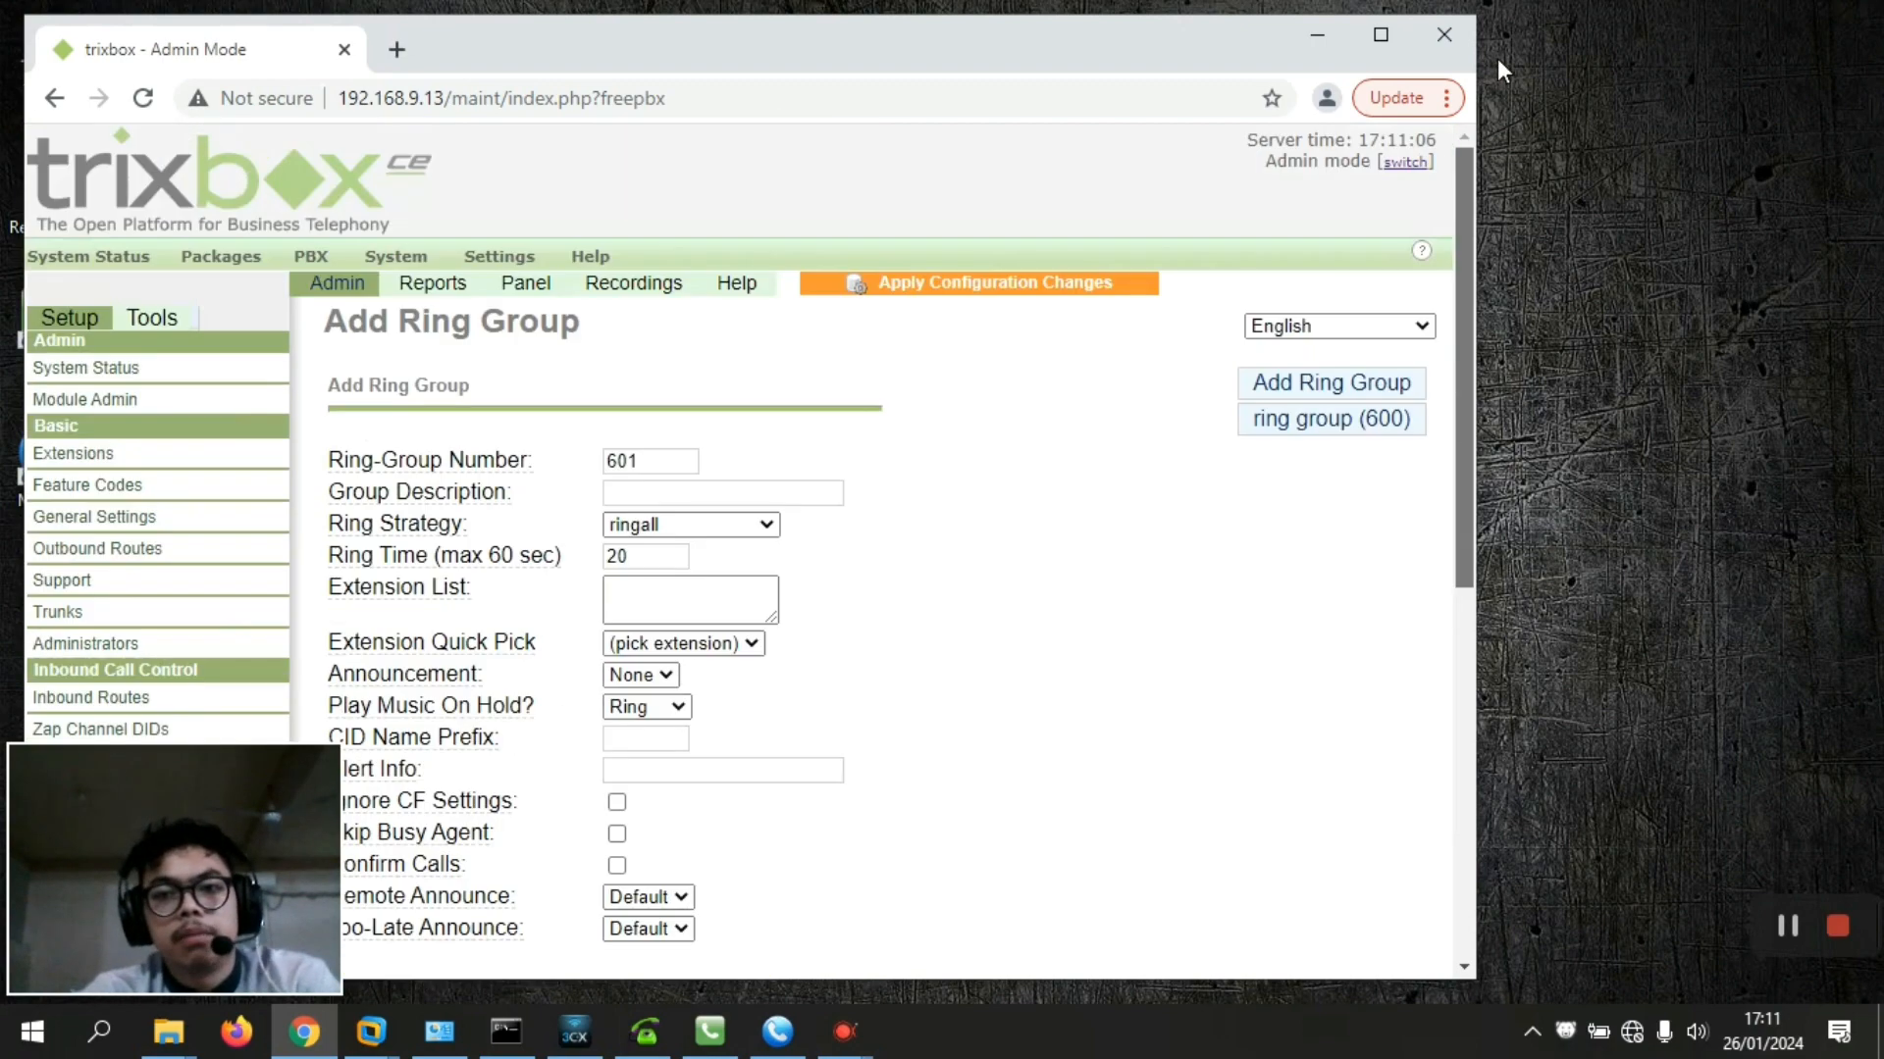
Apply the configuration changes with a reload, then minimise Chrome to show the desktop
click(994, 287)
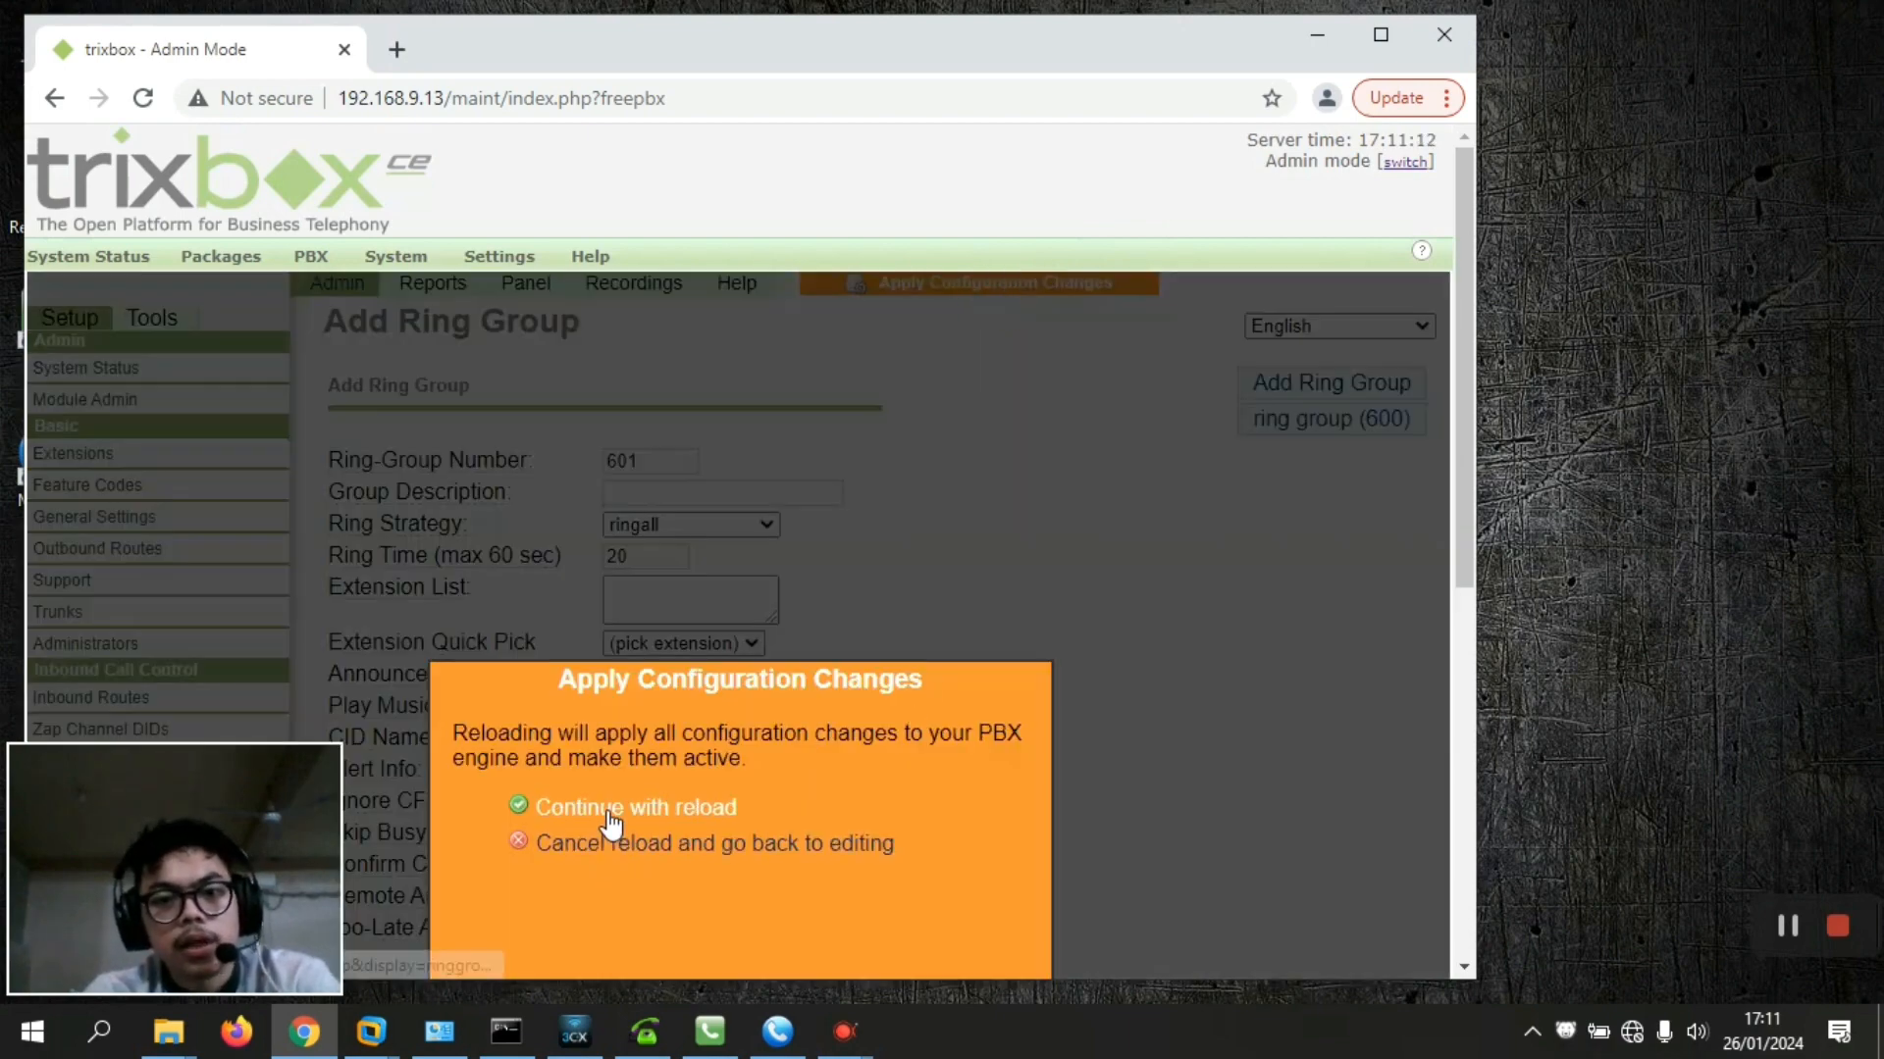
click(609, 810)
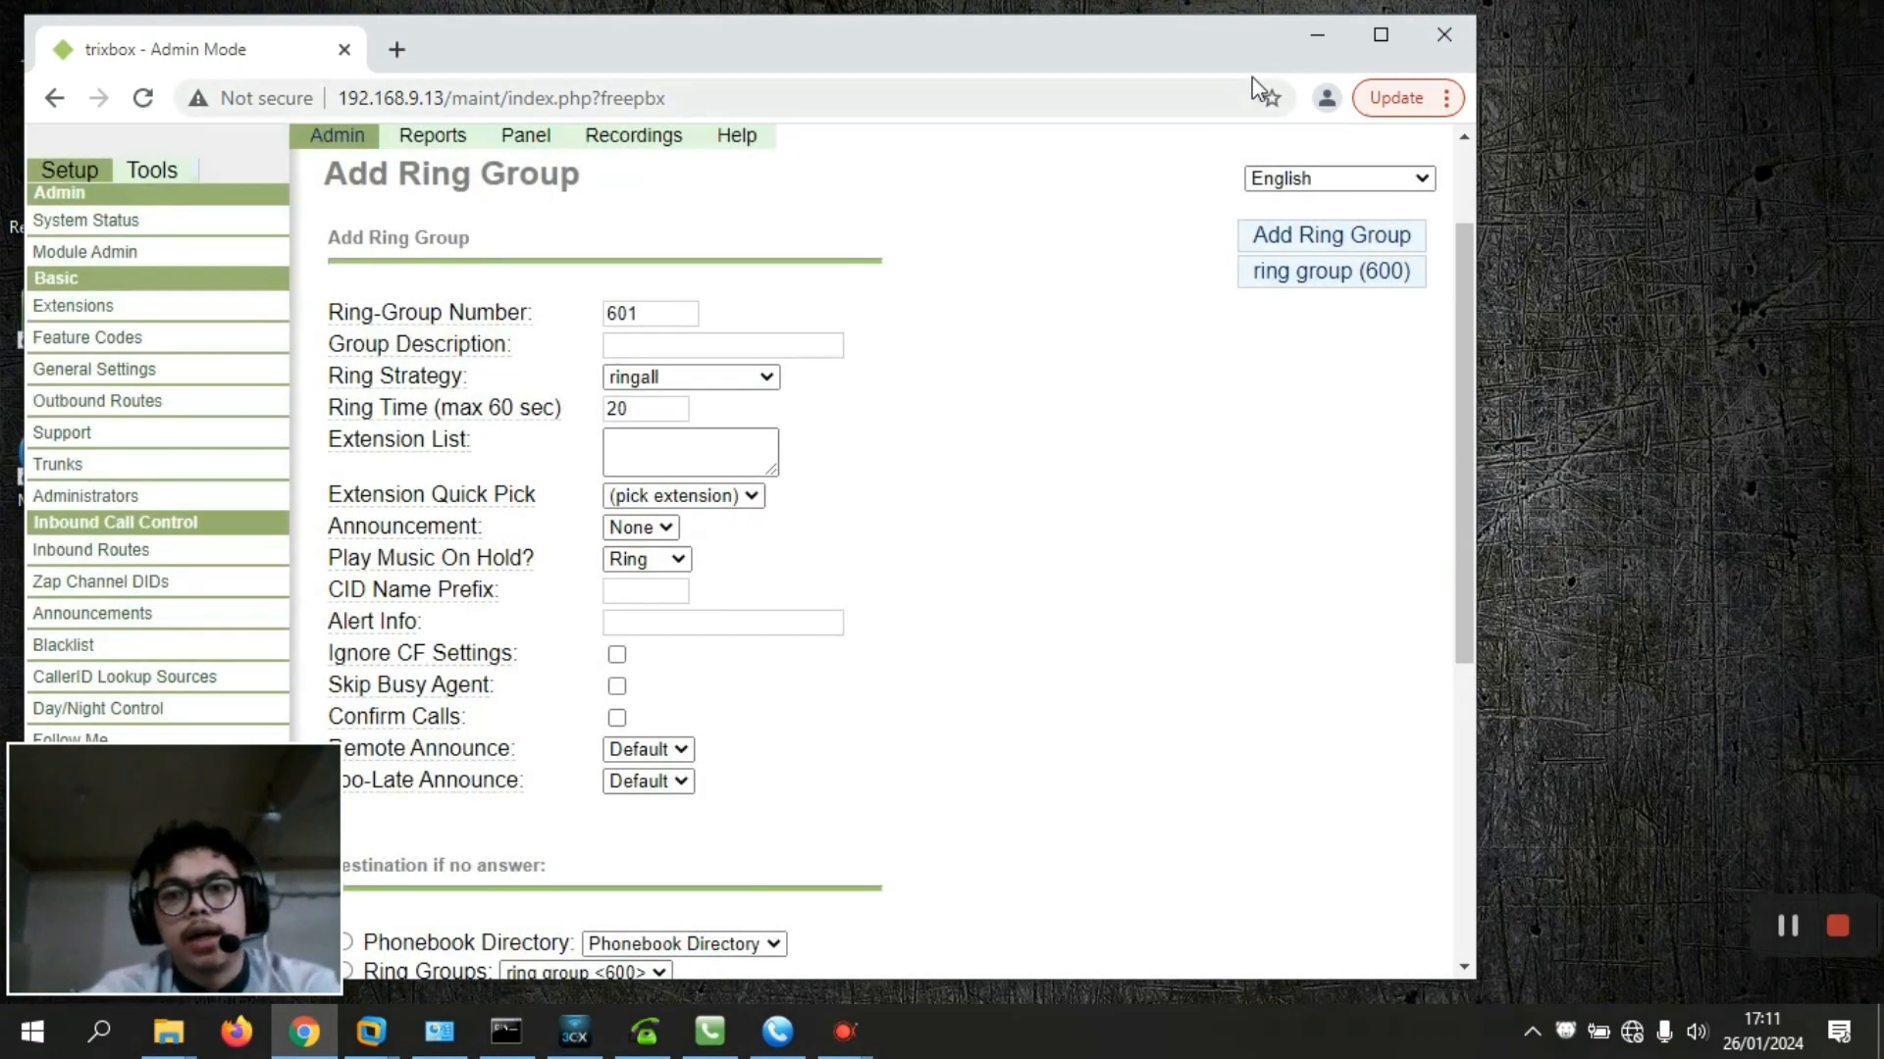
click(1312, 61)
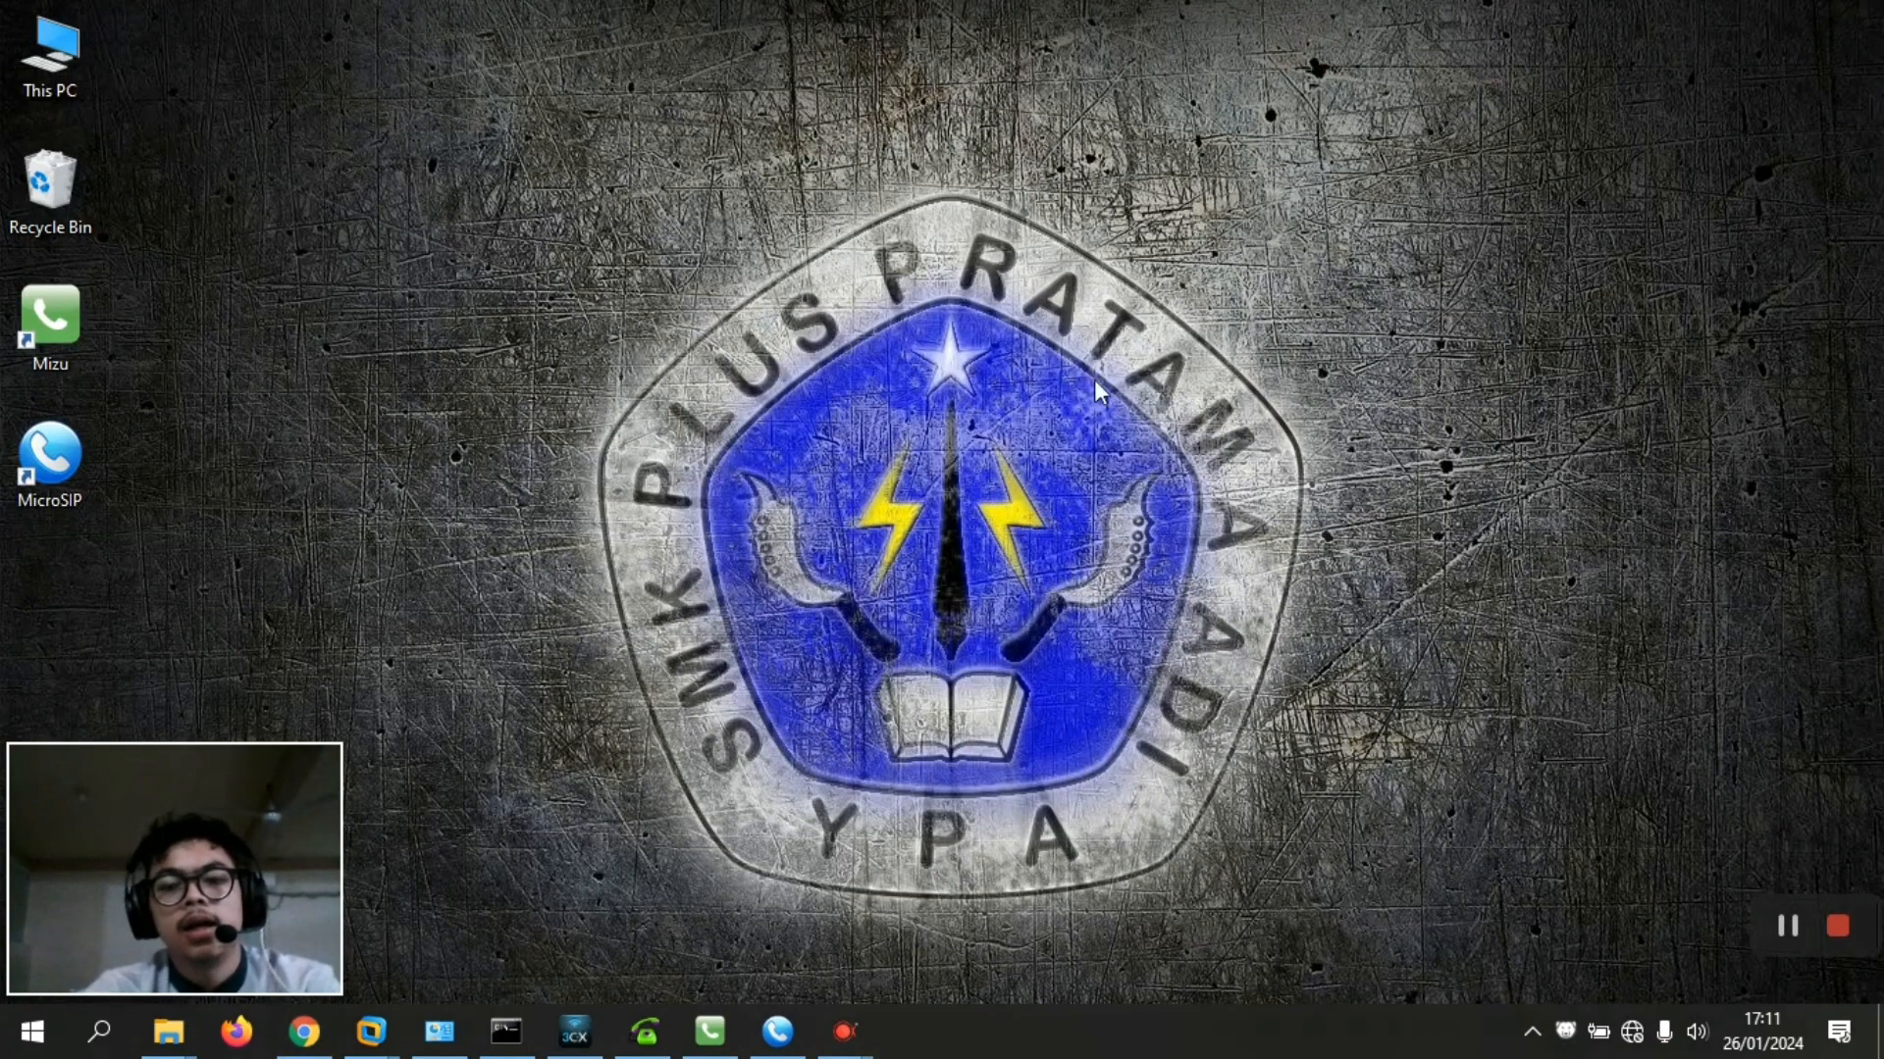
Open the 3CXPhone, extension 200, MizuPhone 400 and MicroSIP softphones from the taskbar
click(572, 1042)
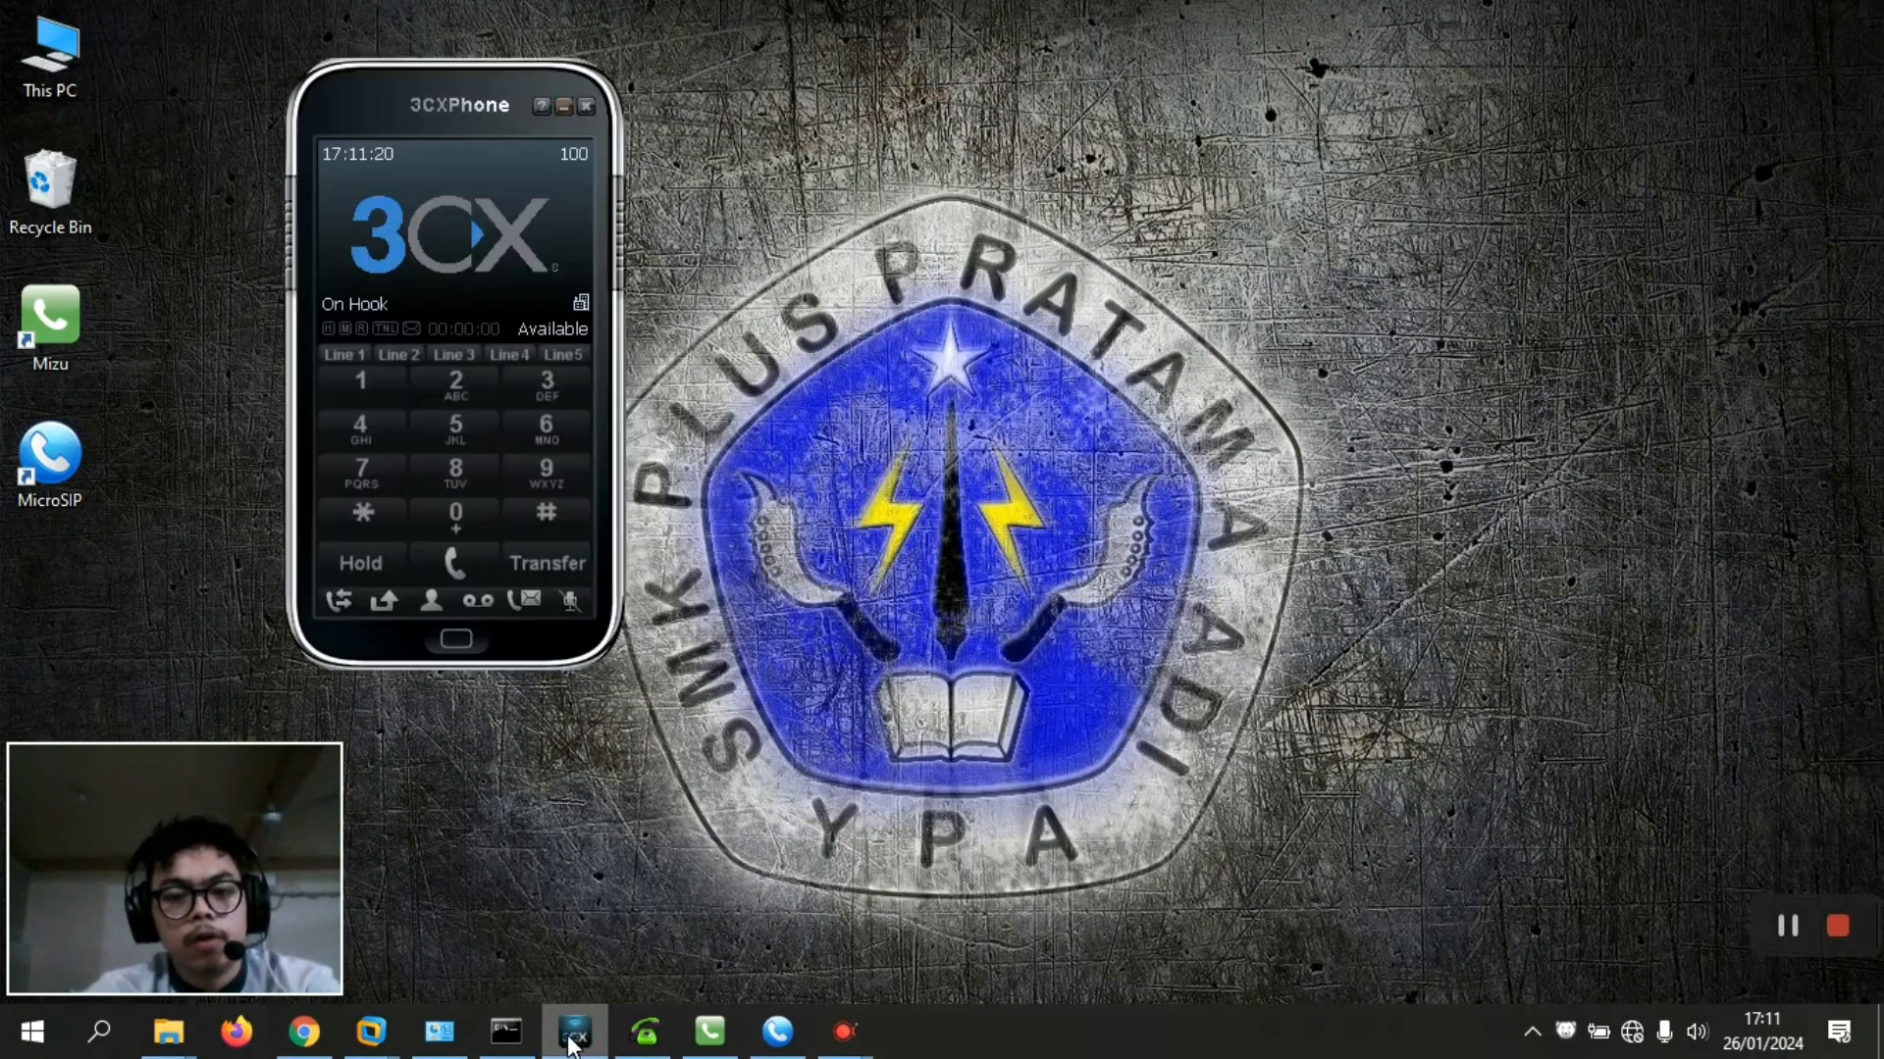
click(631, 1040)
click(709, 1032)
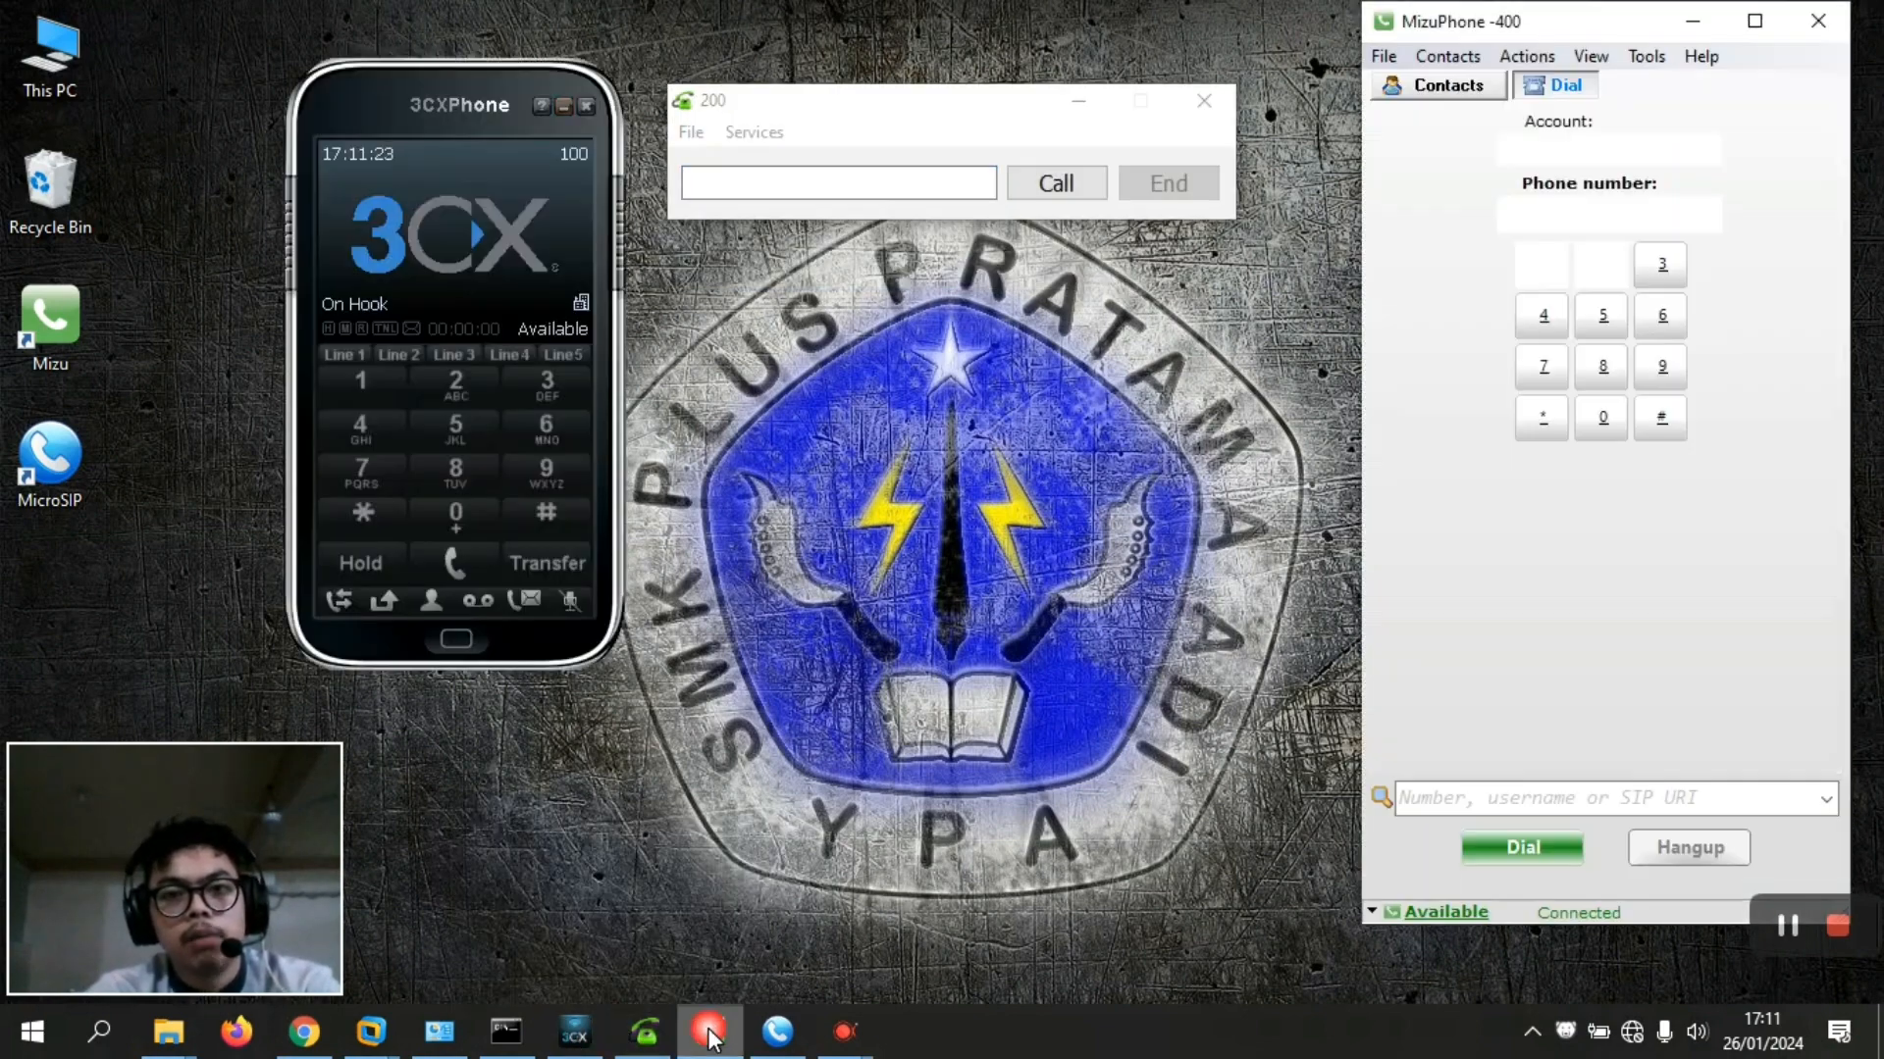
click(777, 1032)
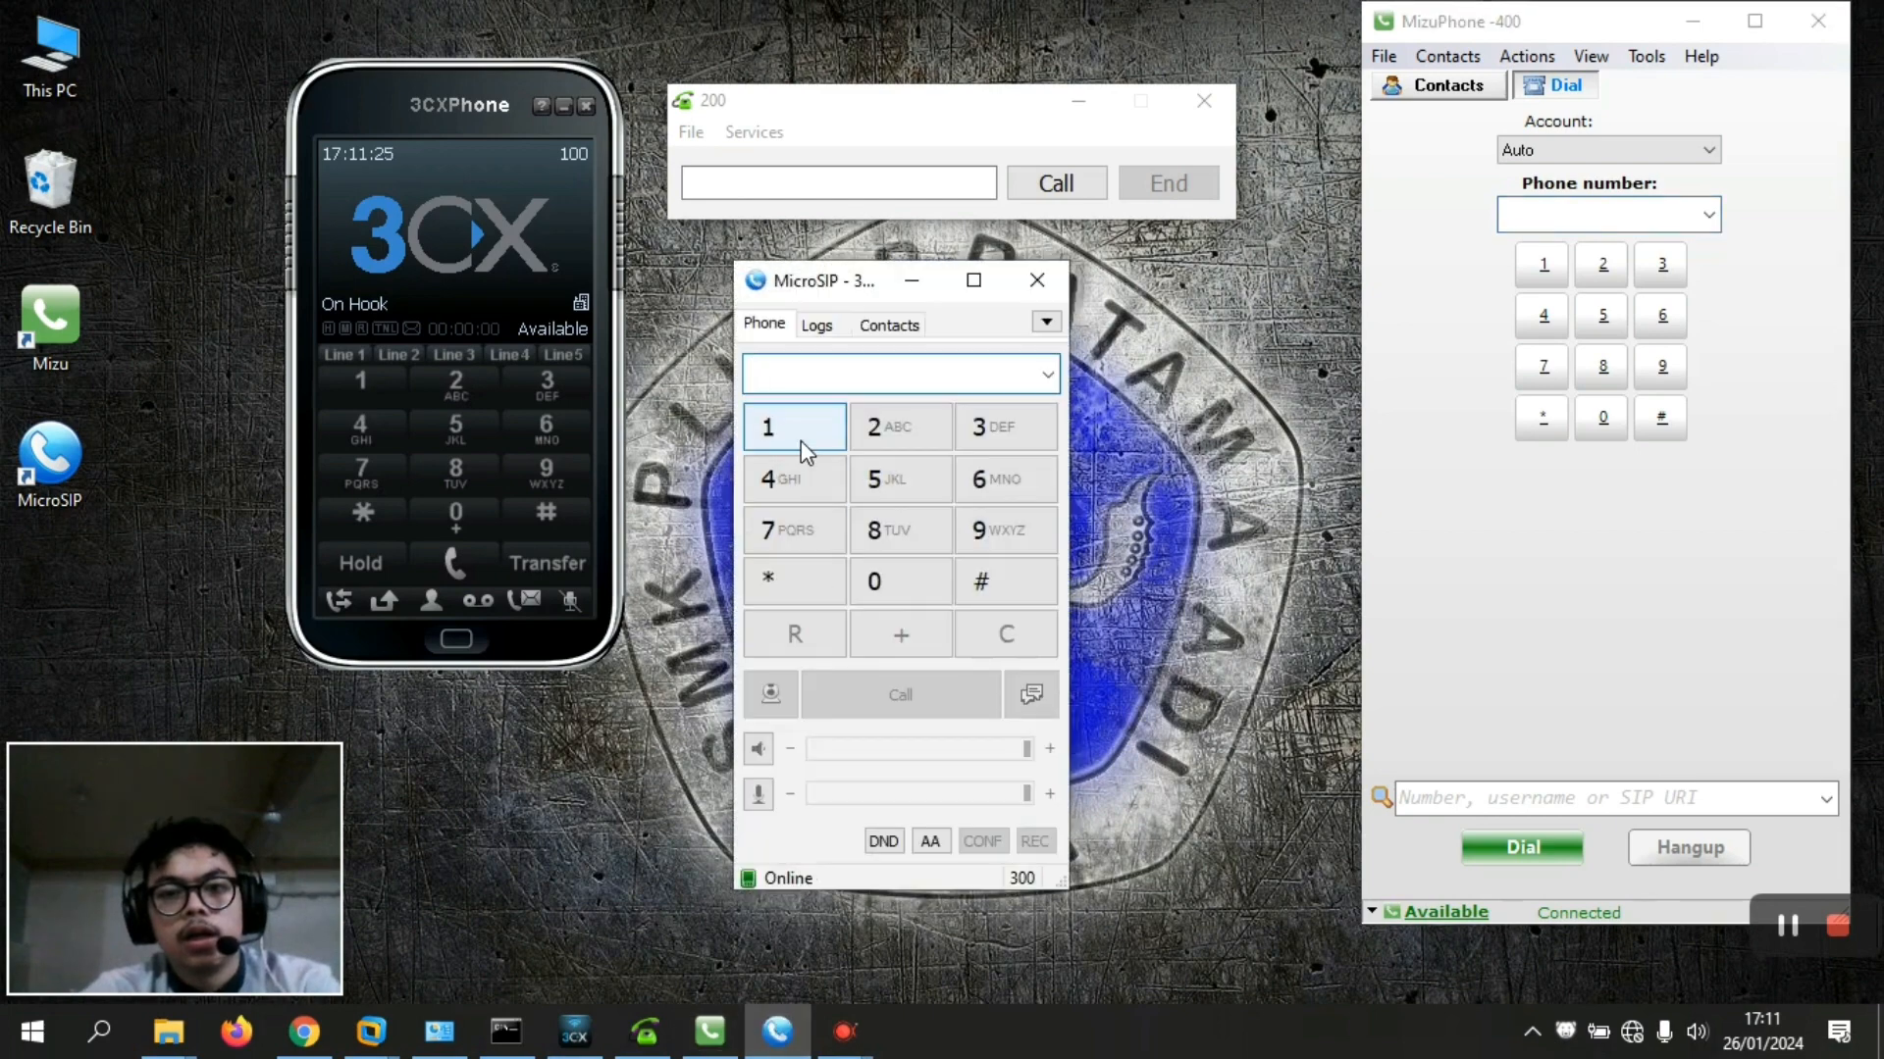
click(571, 149)
Create a 3CXPhone account named 100 with extension and ID 100 and its password
click(713, 222)
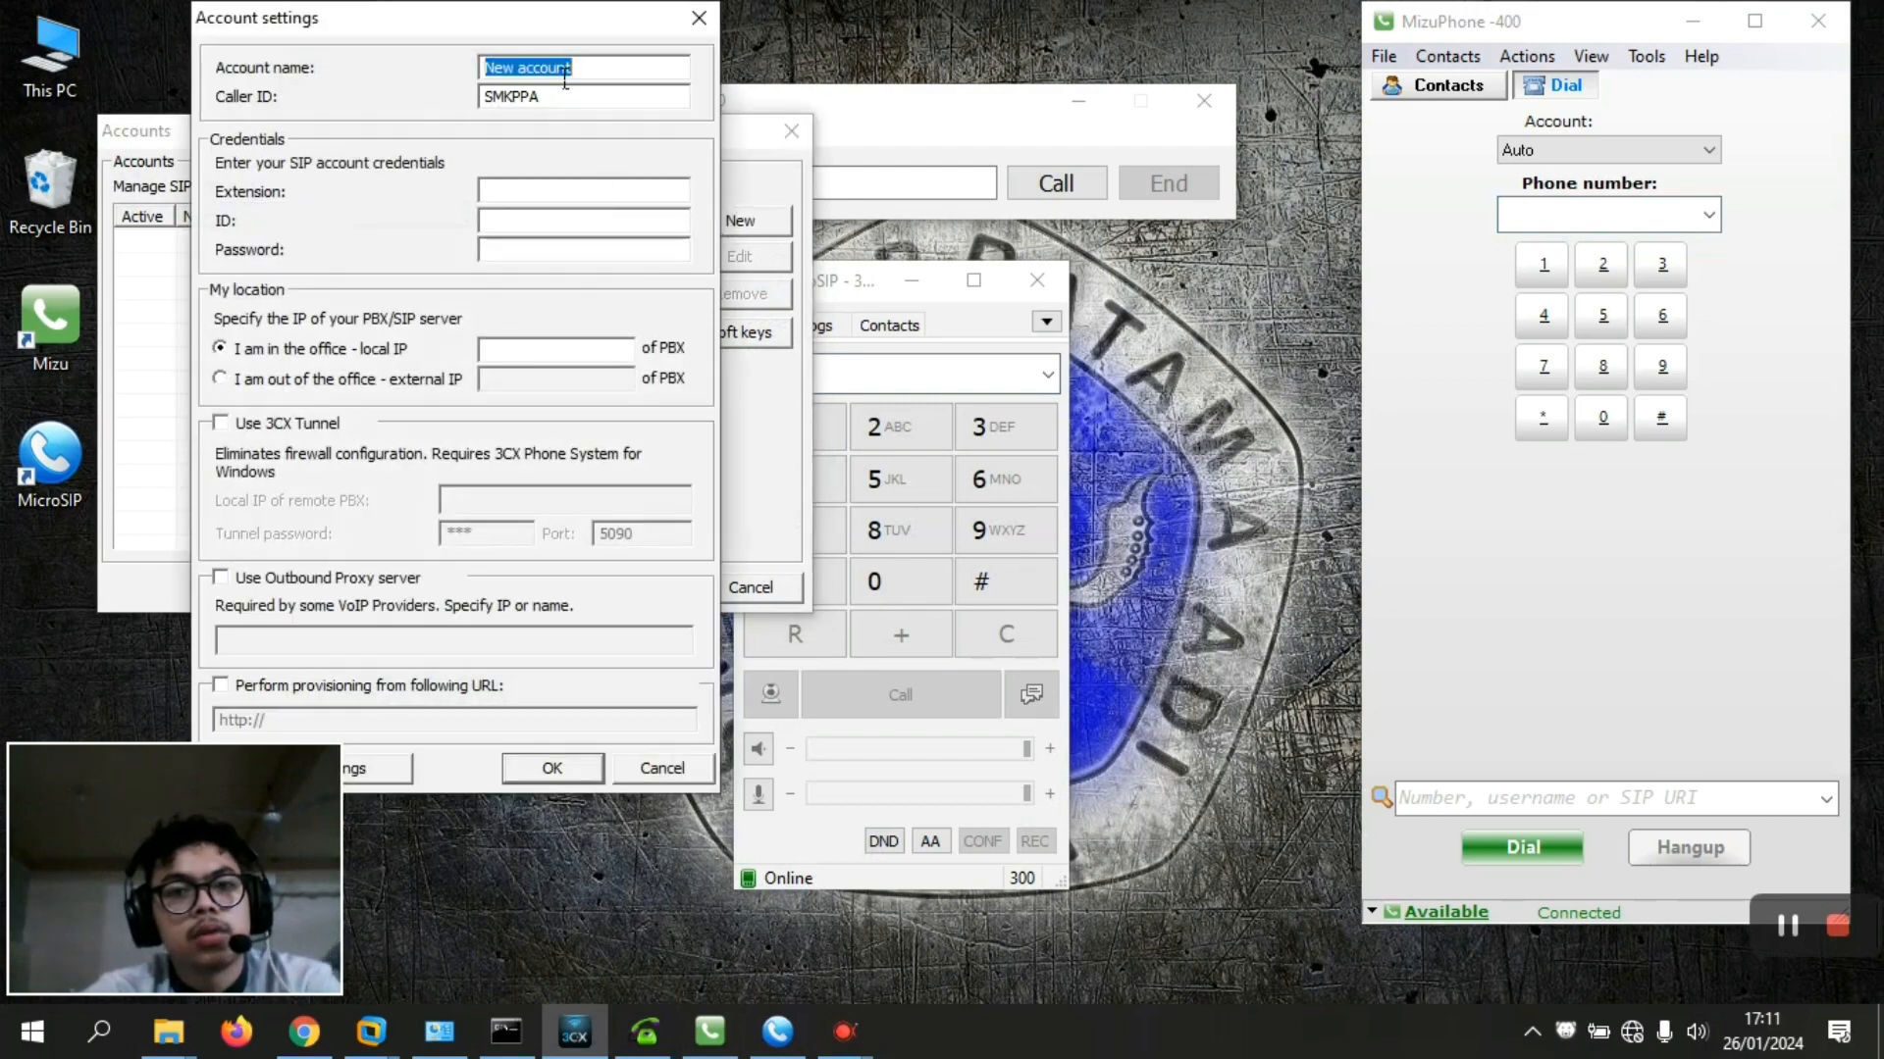
text(100)
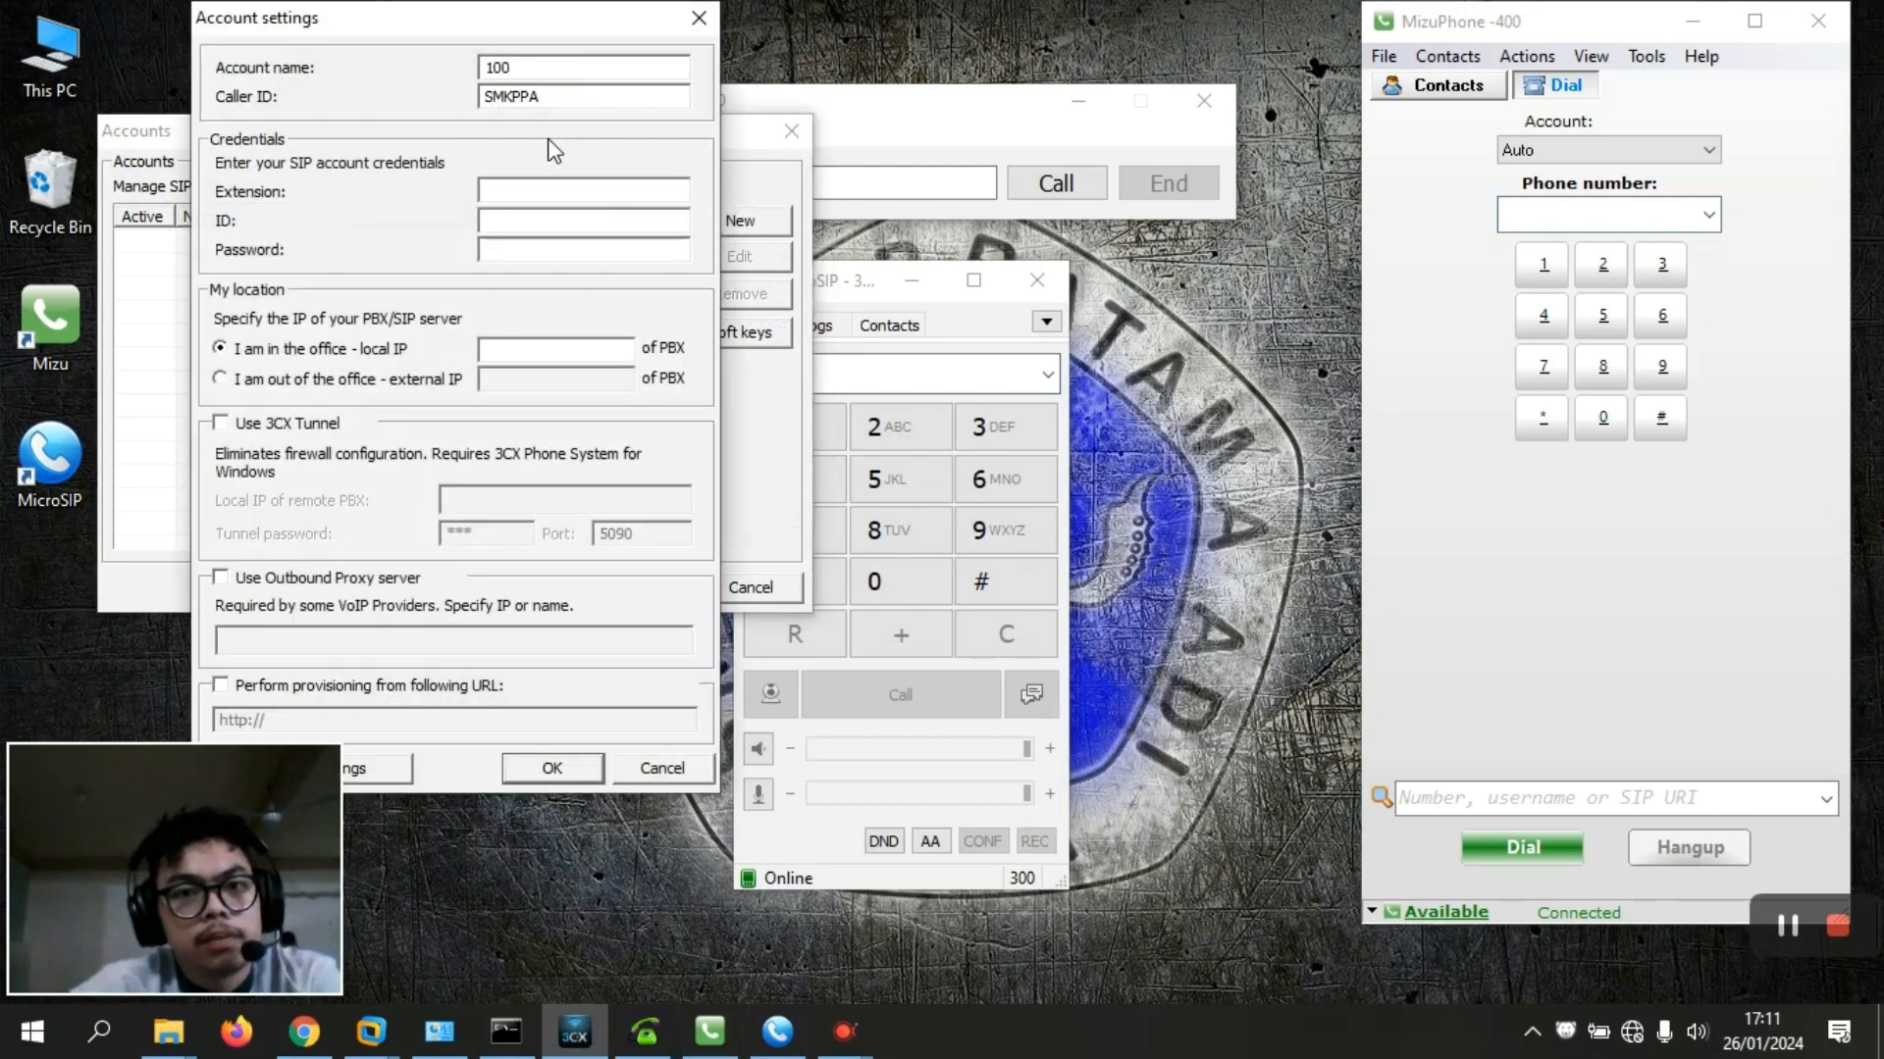
click(527, 187)
text(100)
click(504, 220)
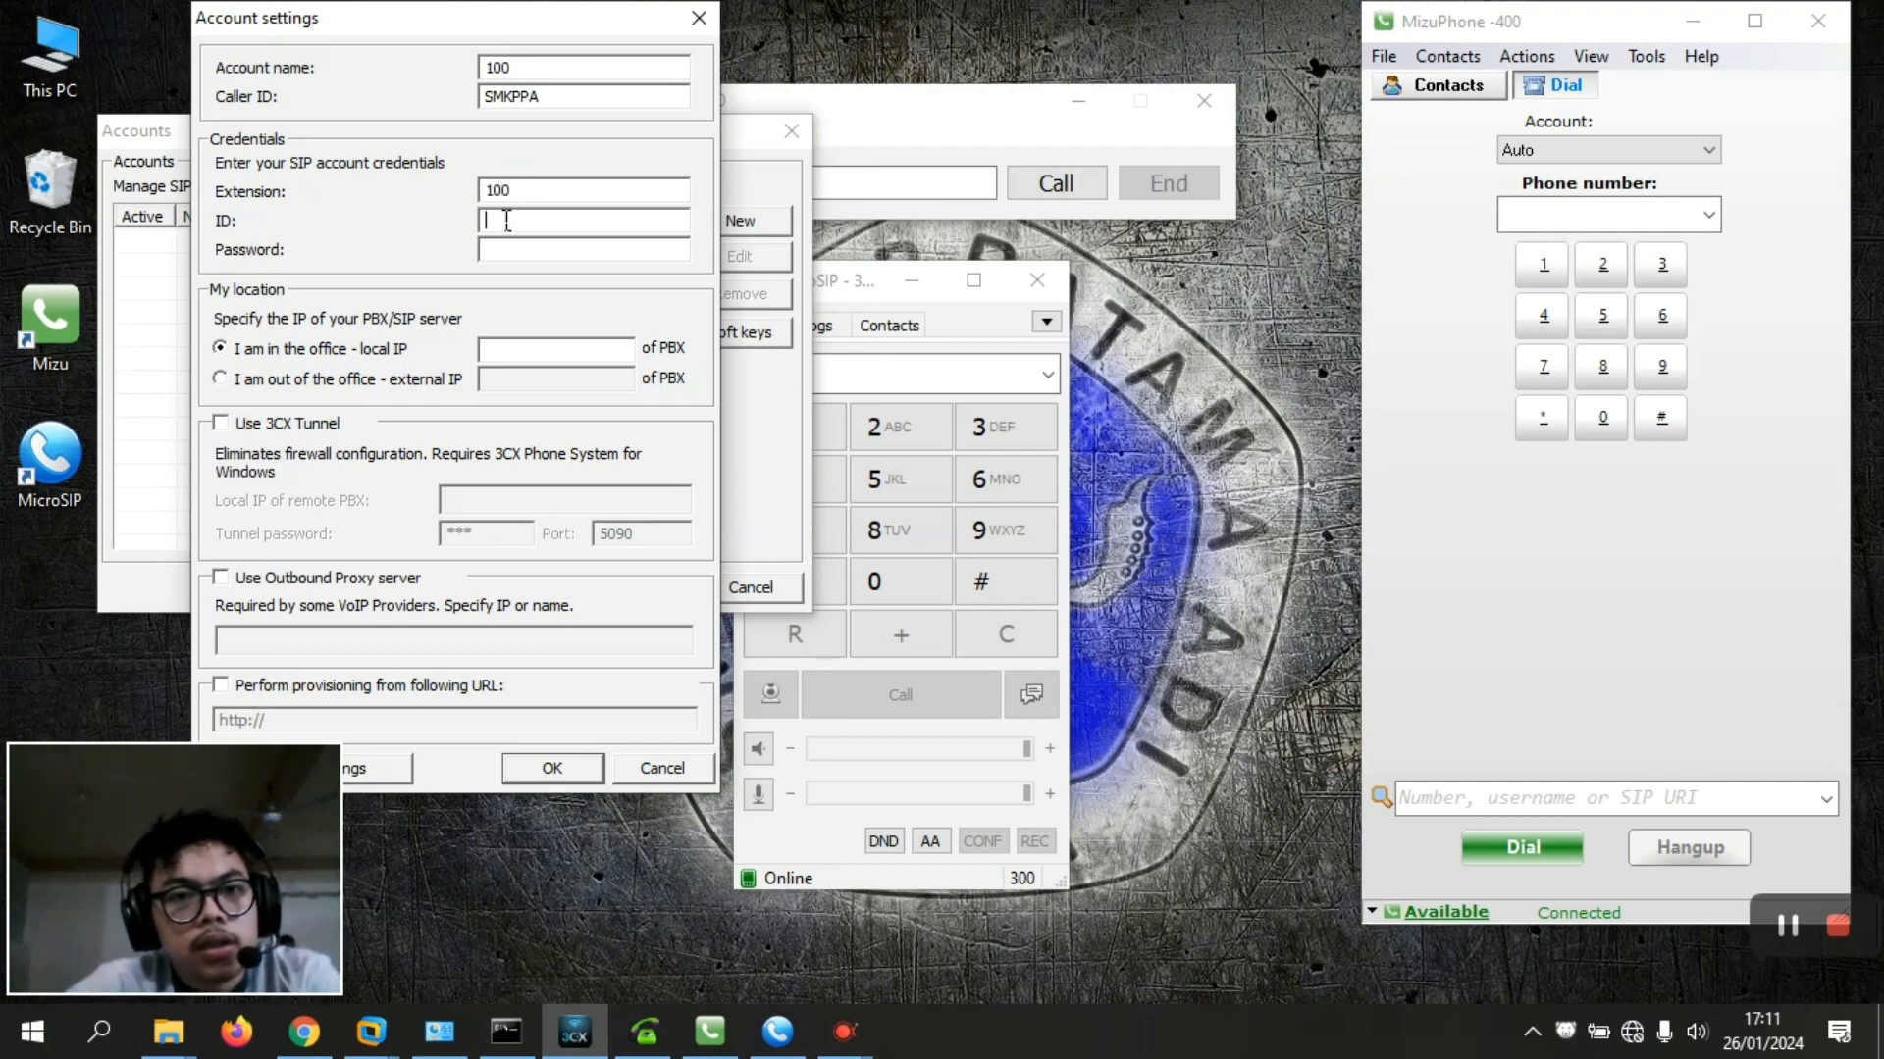
text(100)
click(495, 251)
text(****)
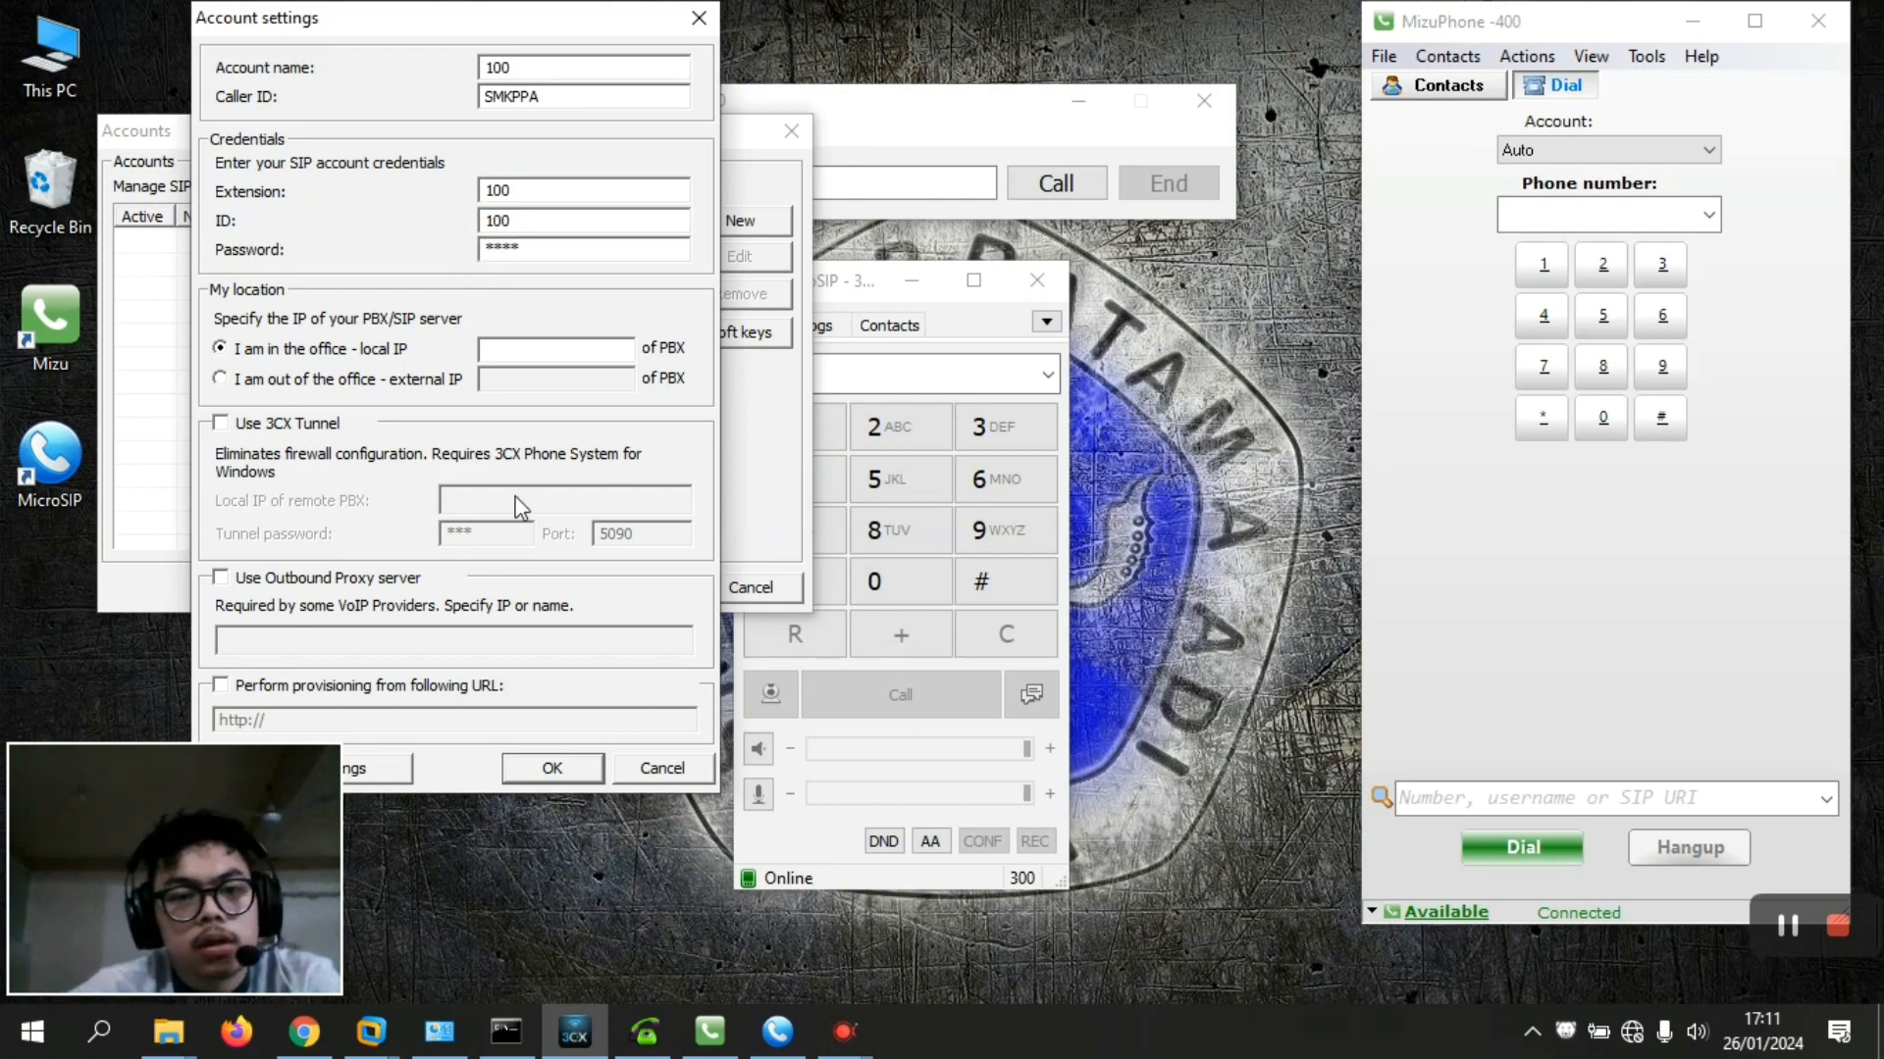
Set the local PBX IP to 192.168.9.13 and save and apply account 100
click(516, 351)
text(192.168)
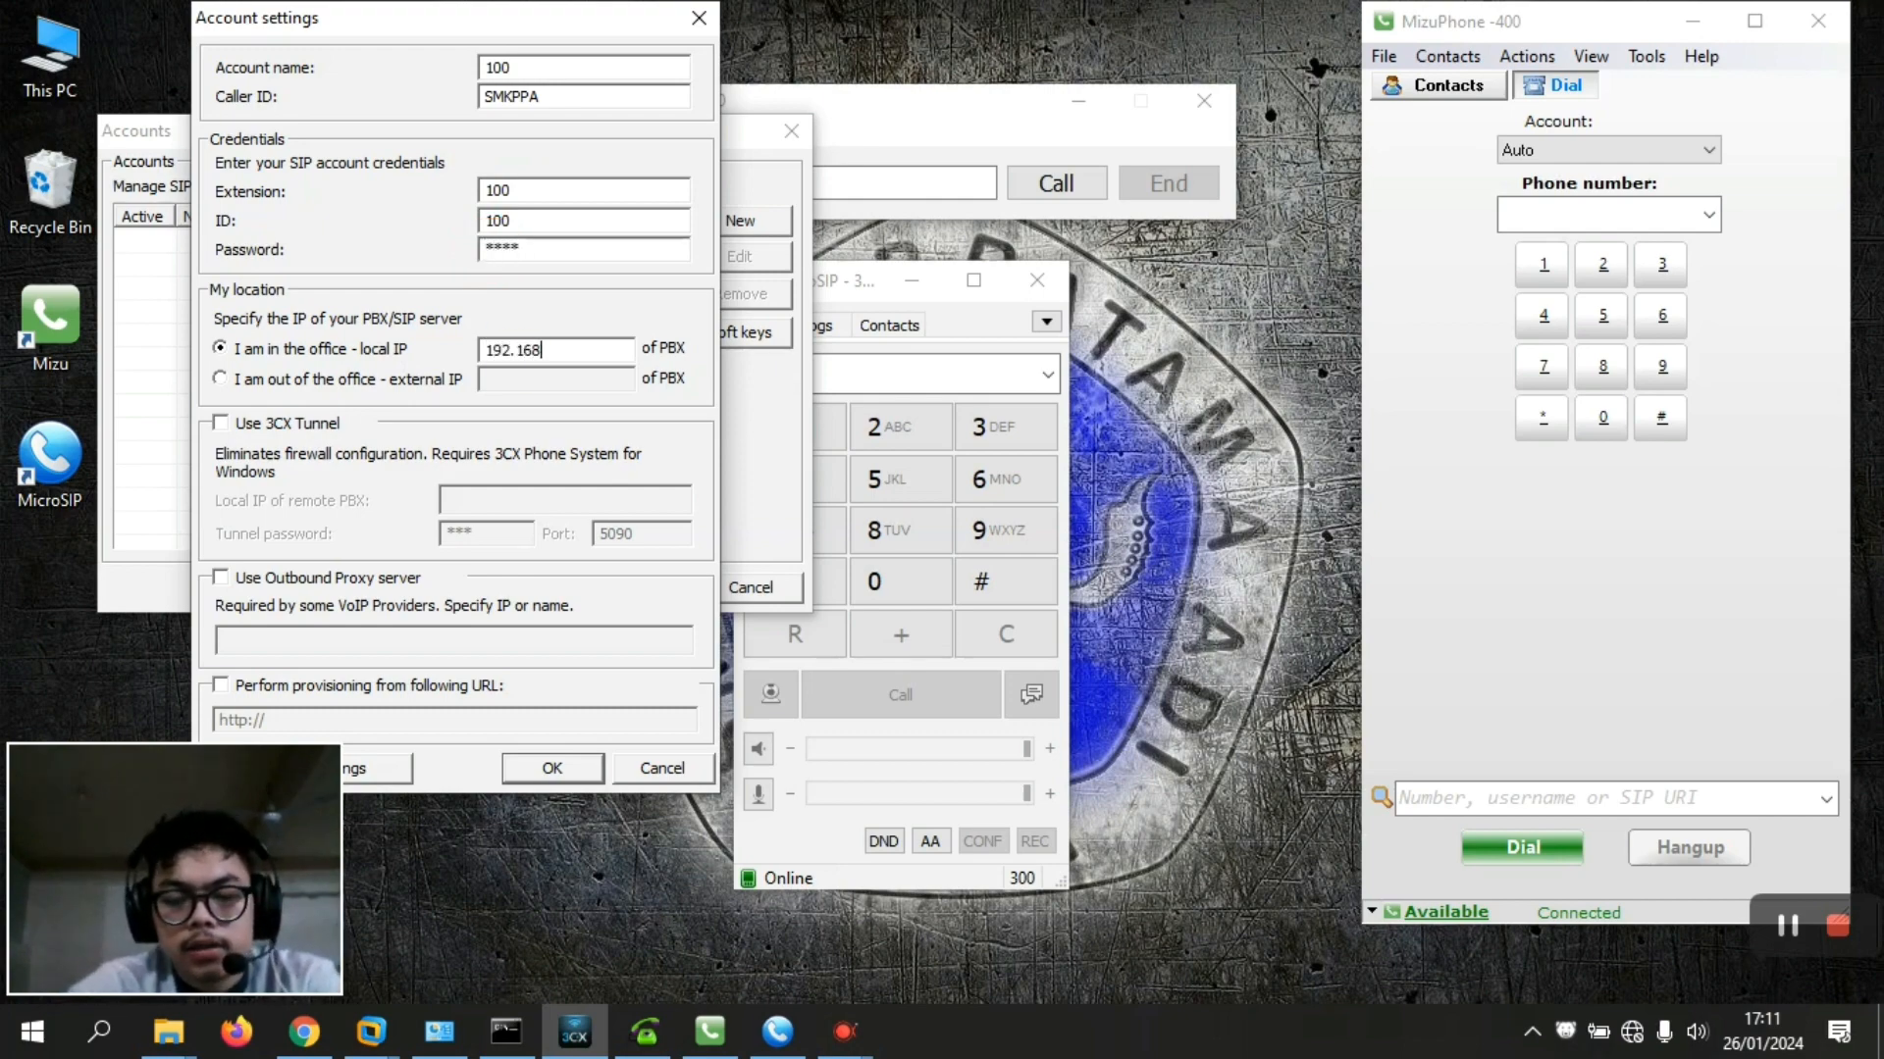
text(.9.13)
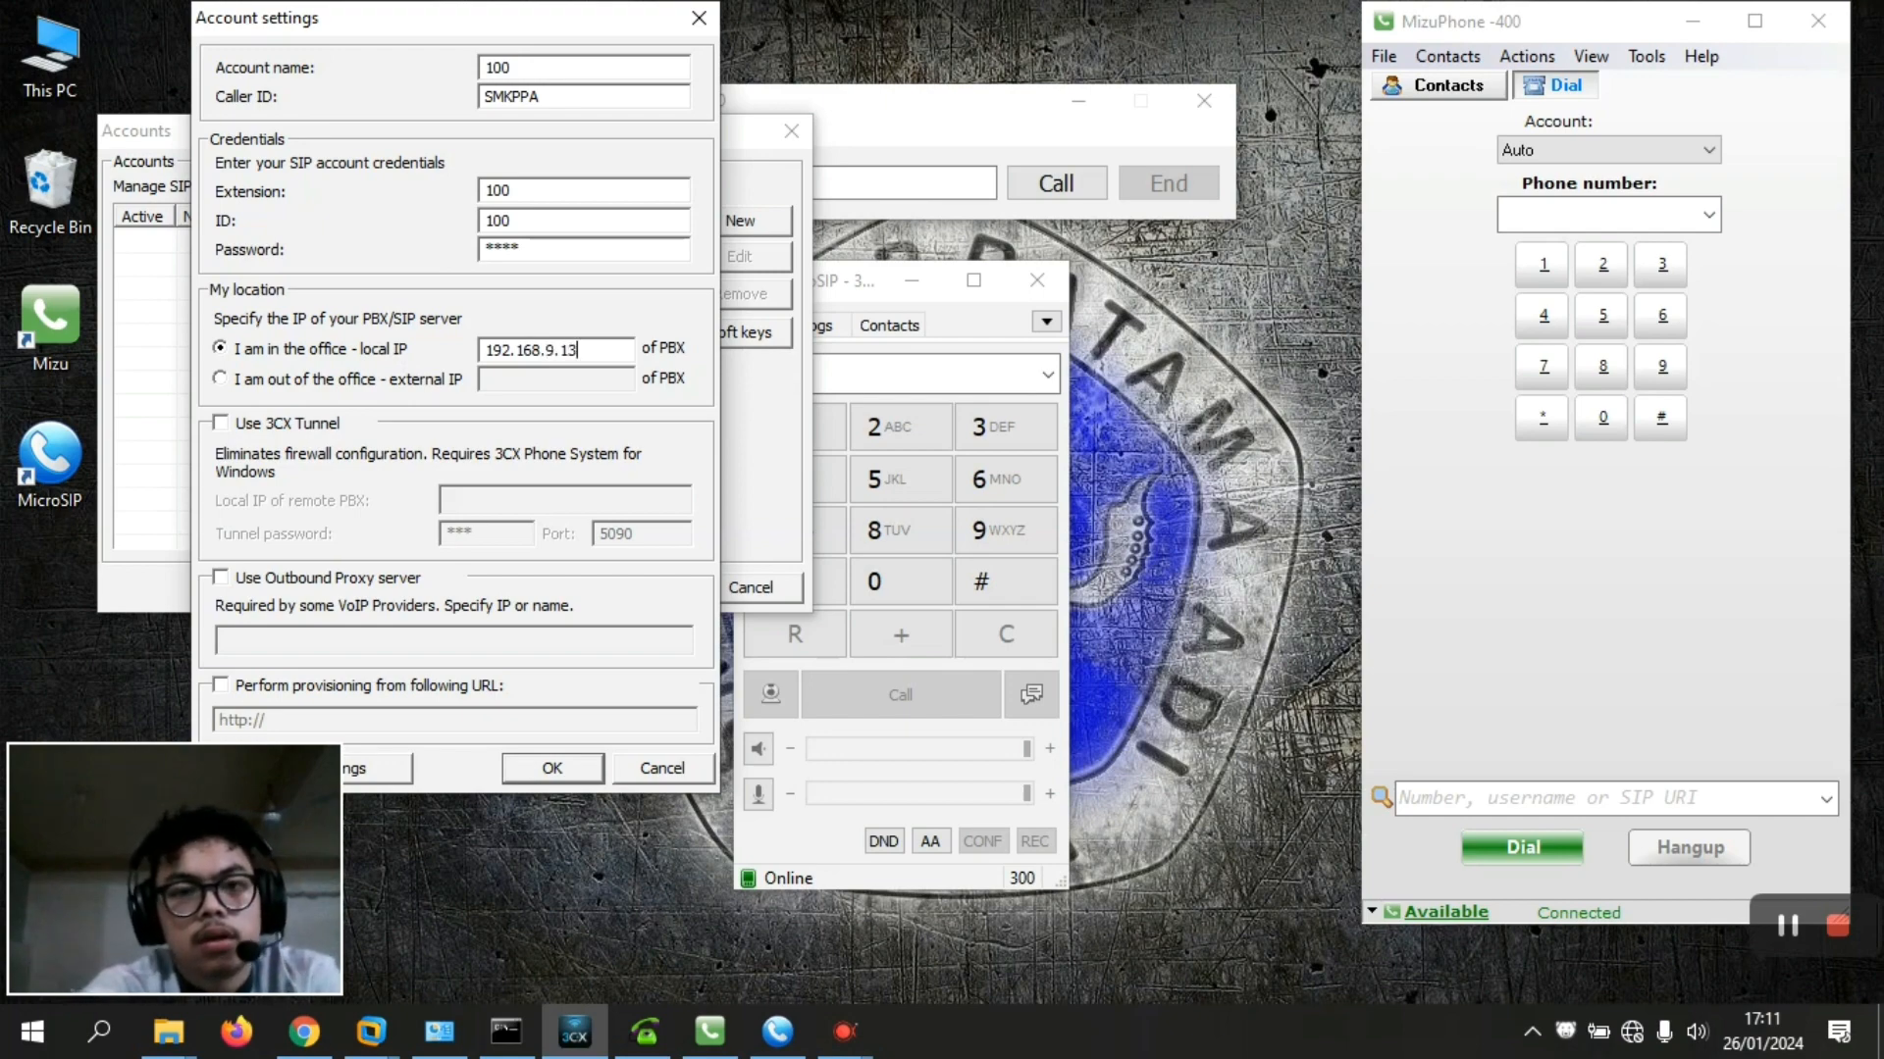
click(549, 769)
click(632, 597)
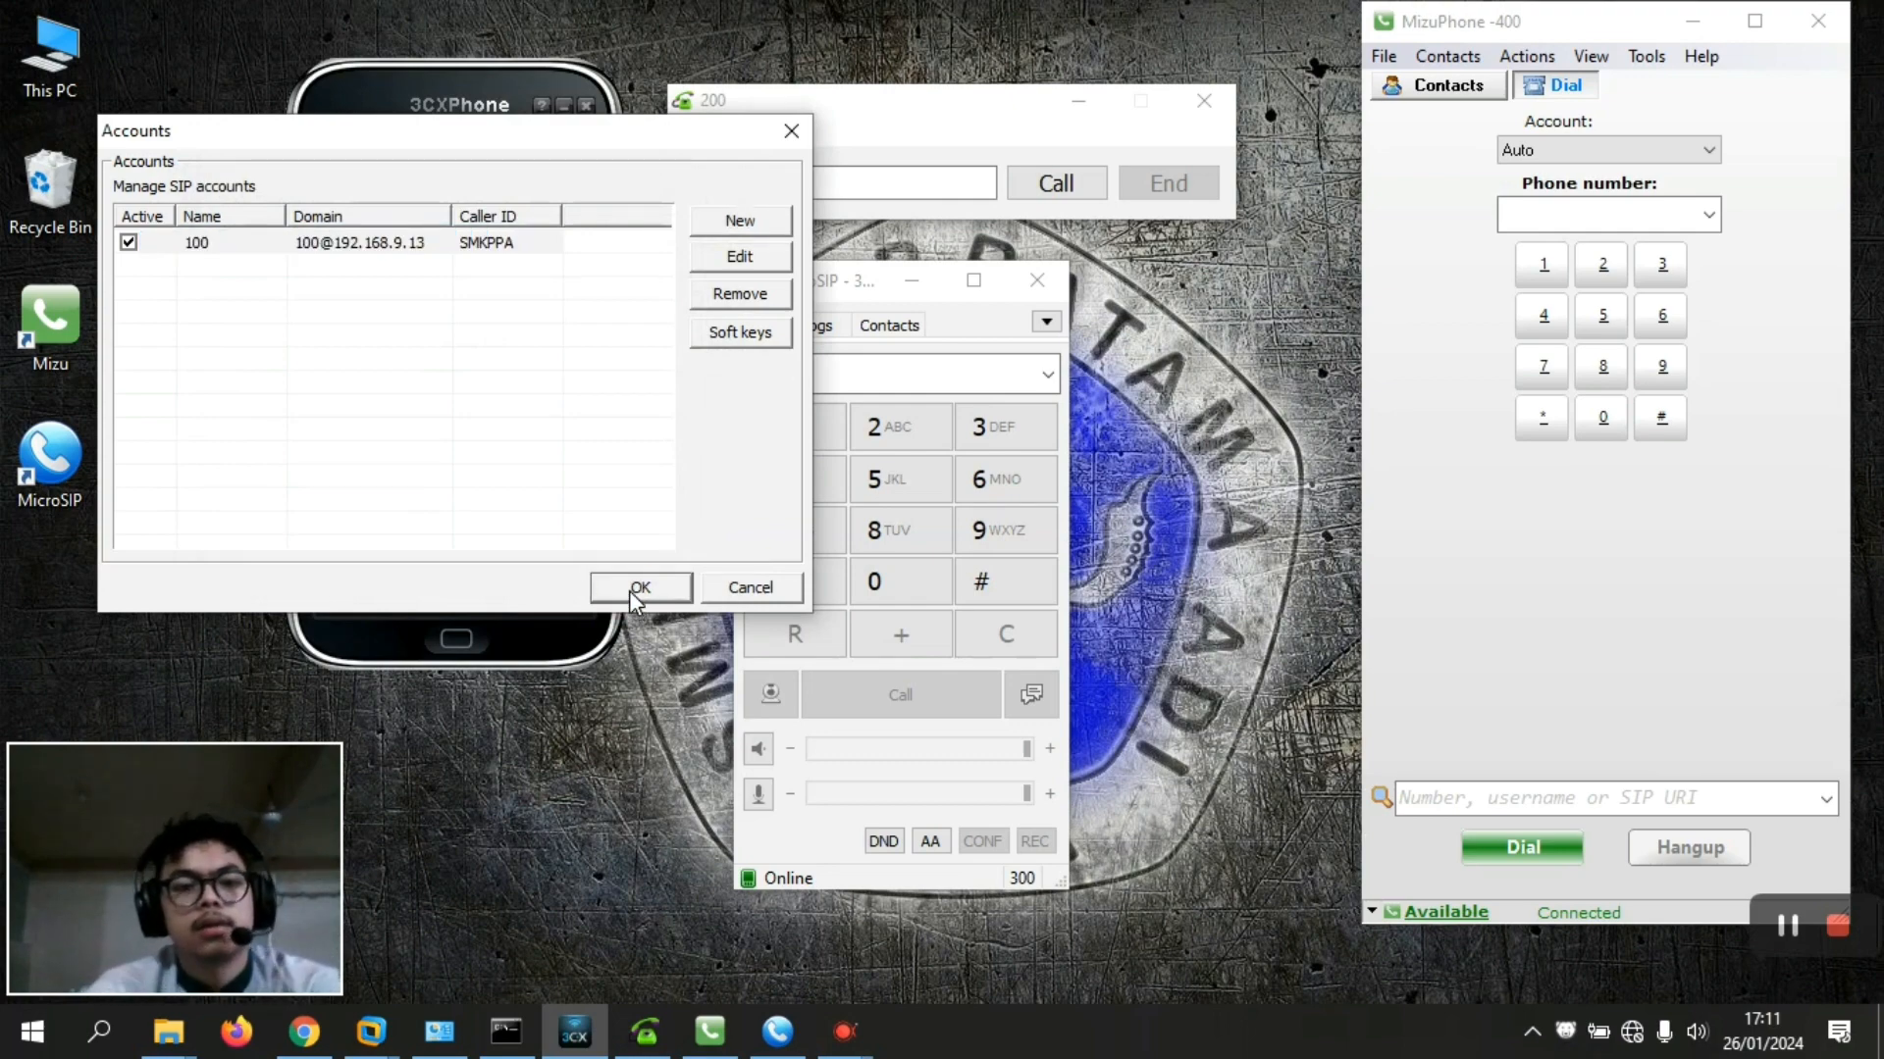
click(633, 588)
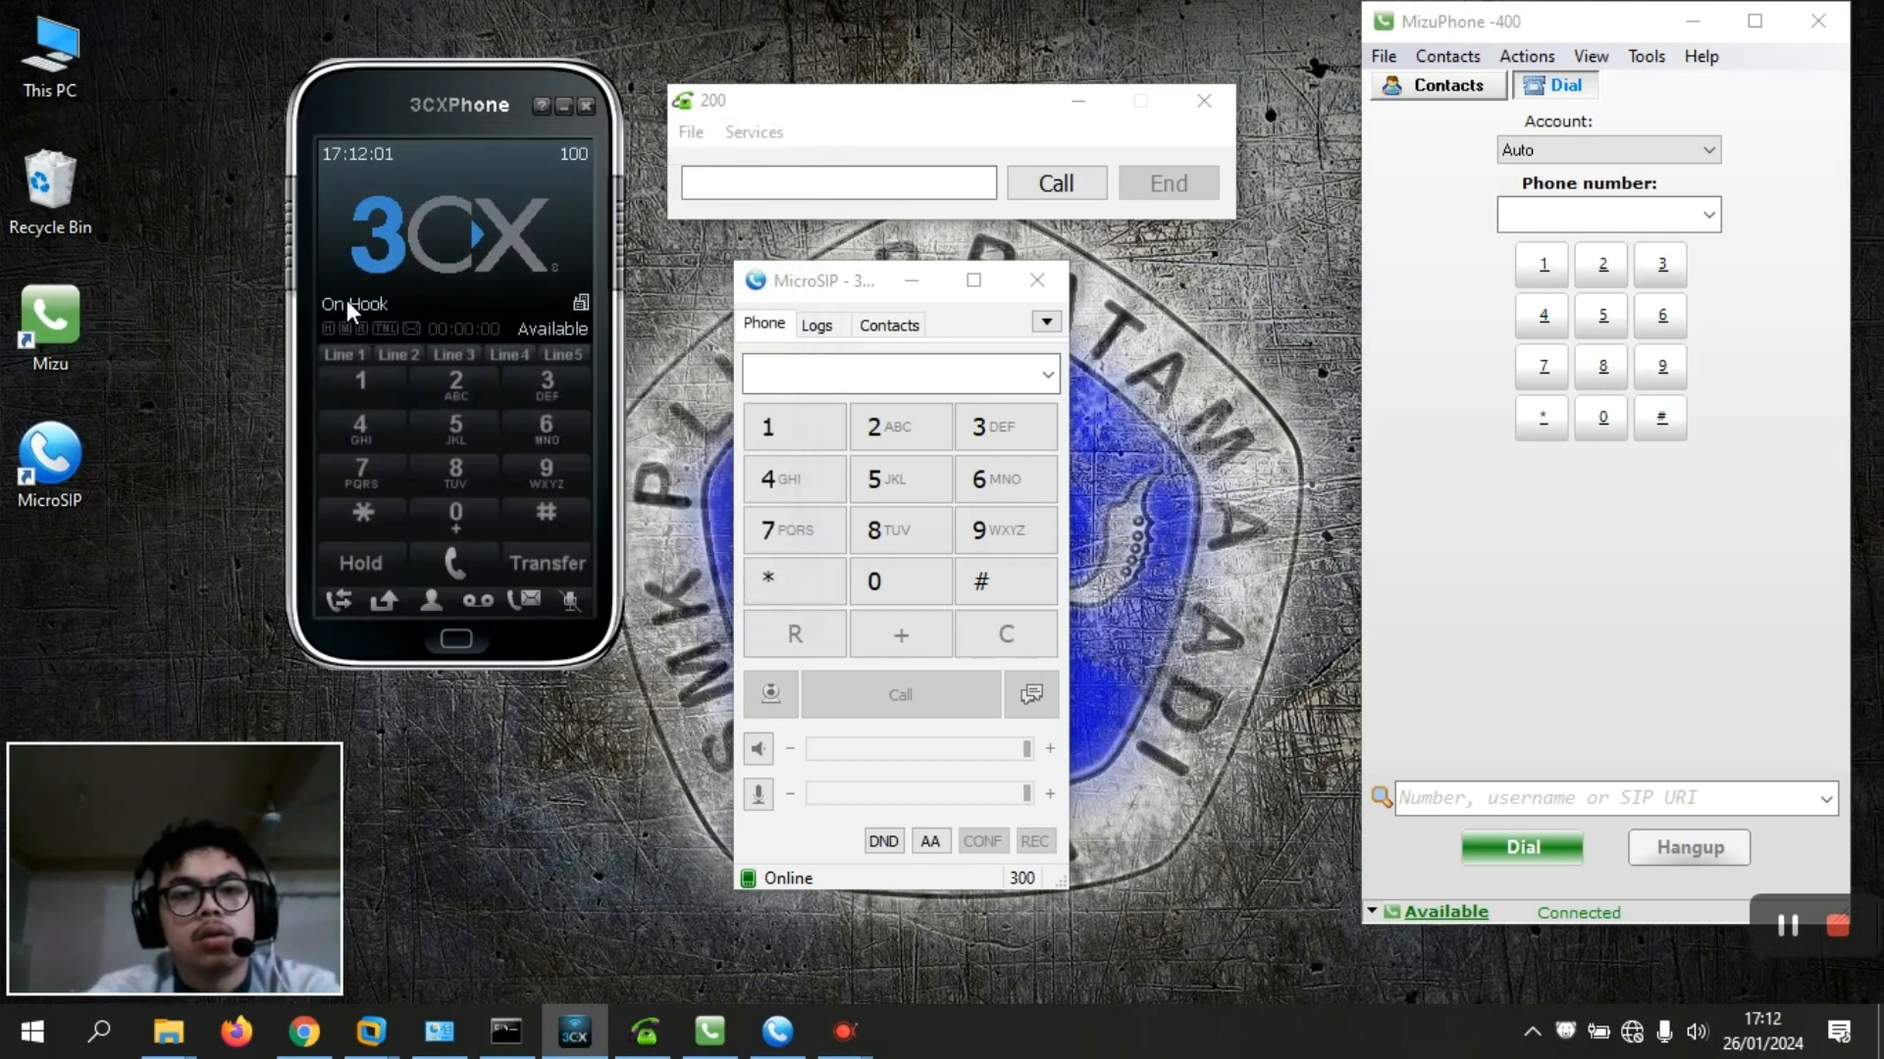
Retype the password in the extension 200 softphone's SIP account settings and save them
click(773, 135)
click(703, 134)
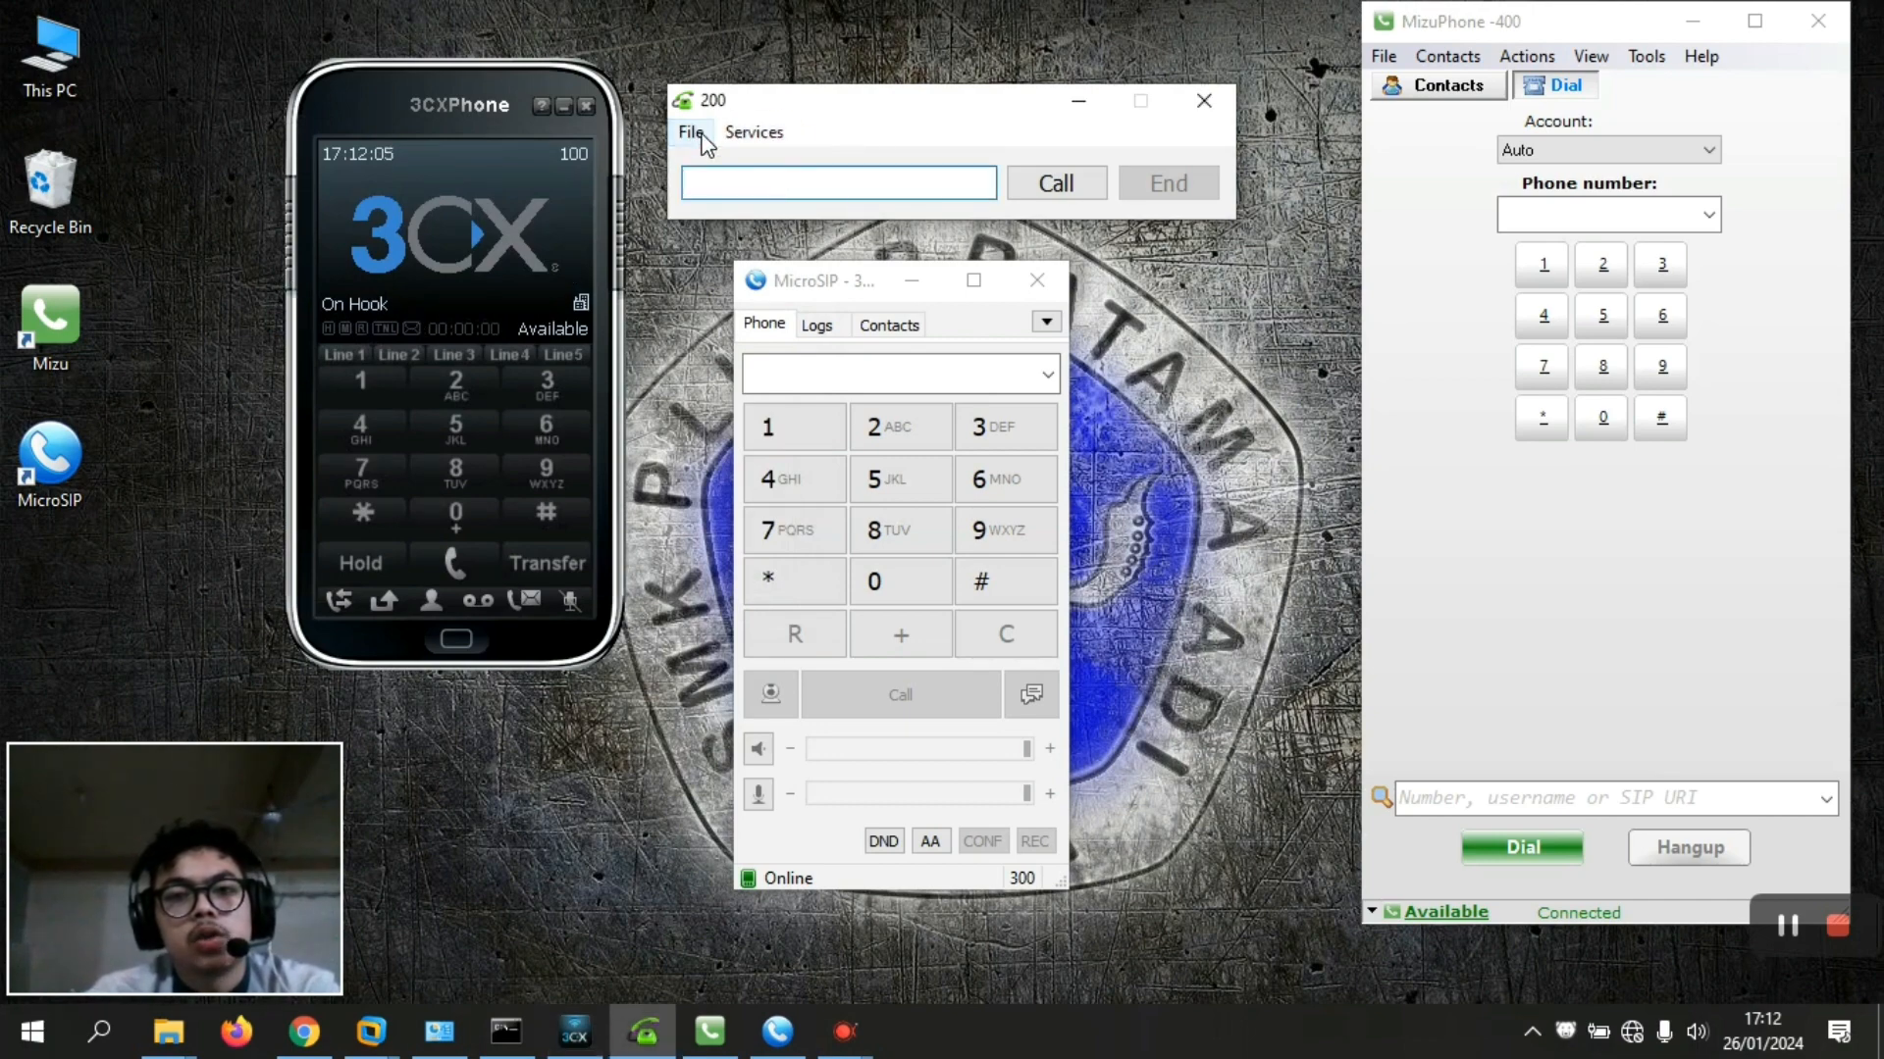
click(698, 133)
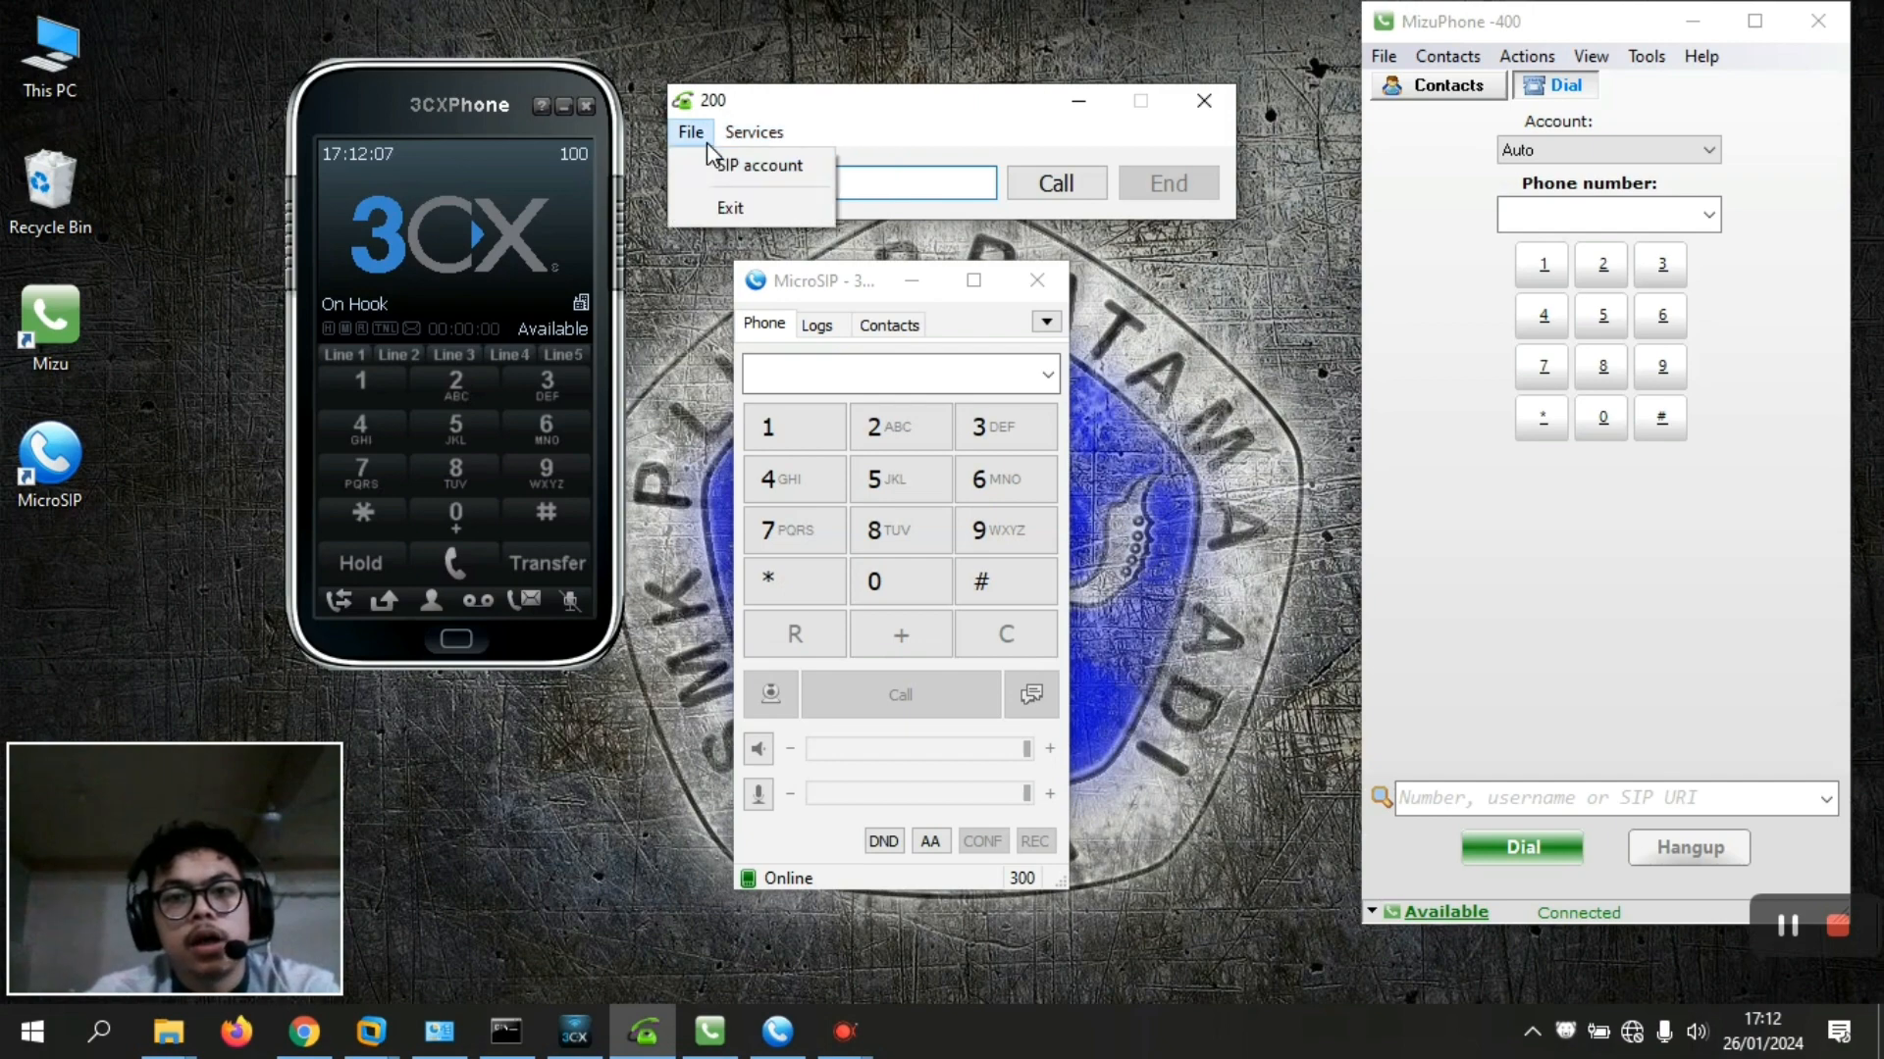
click(721, 167)
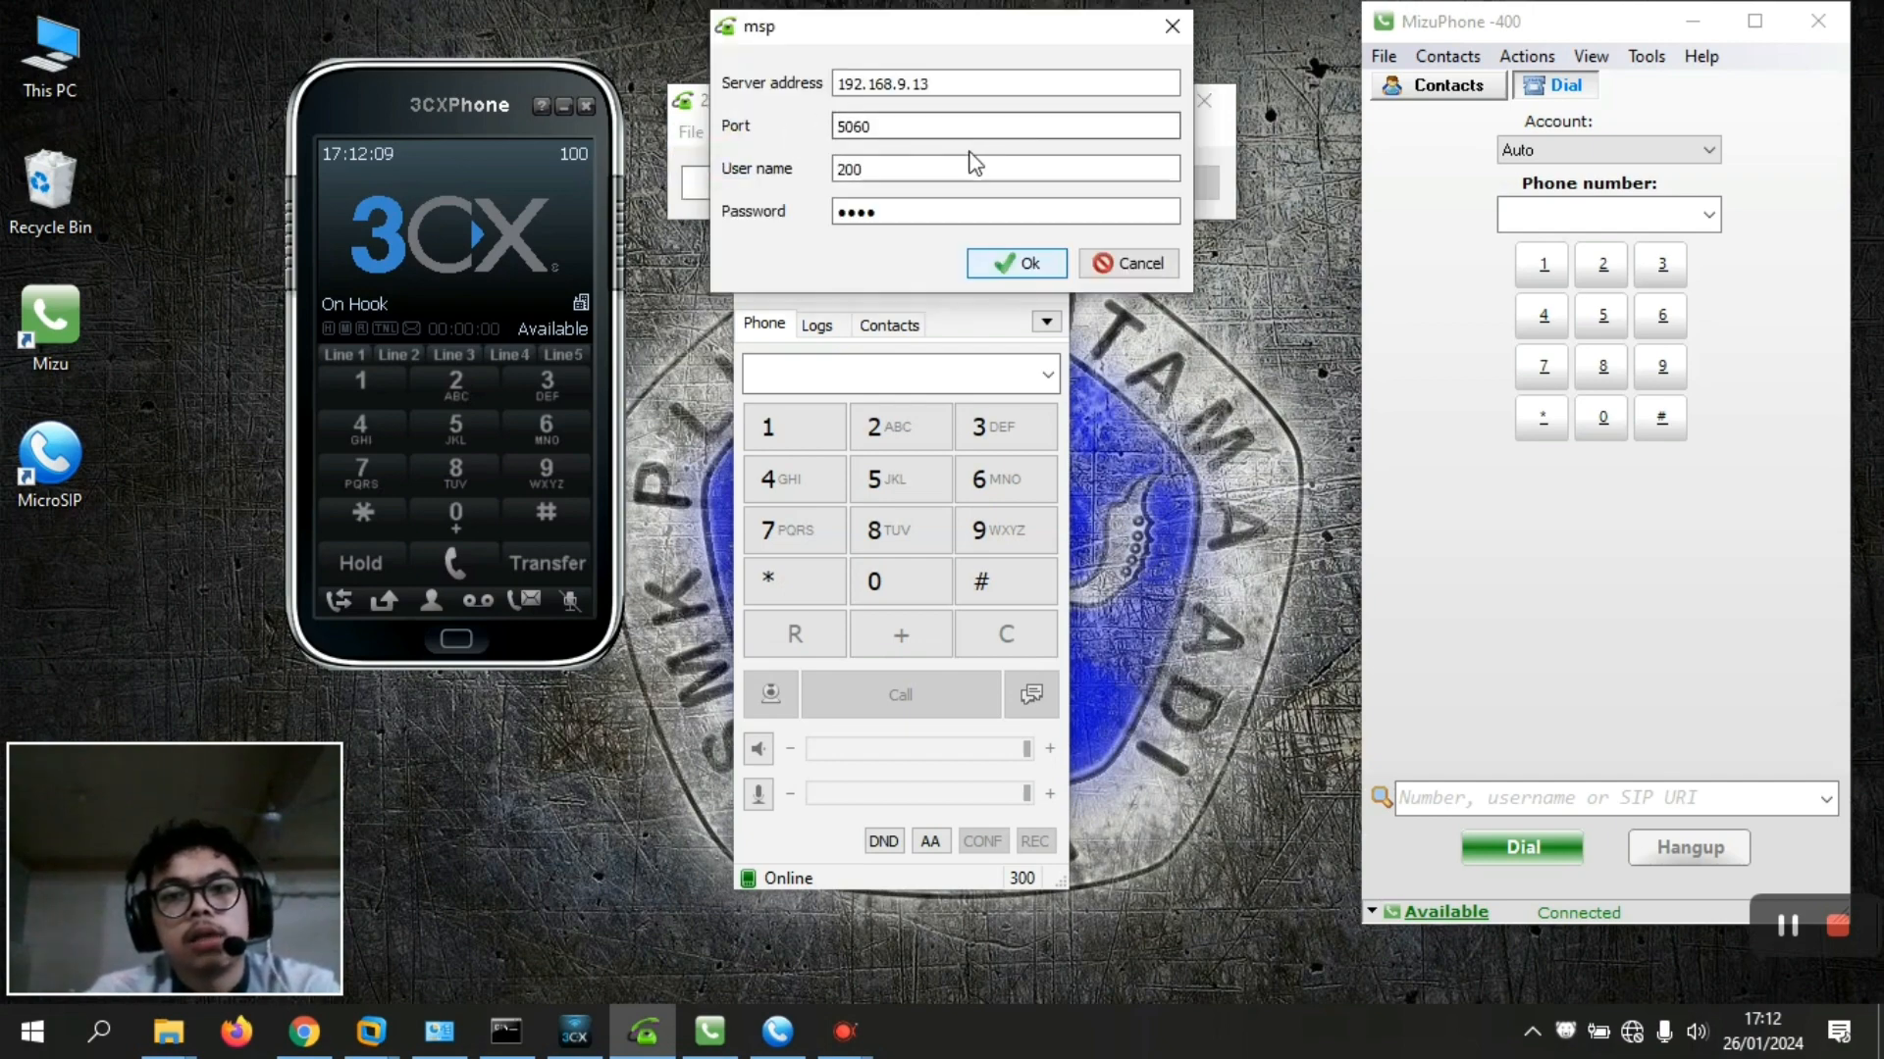
click(898, 202)
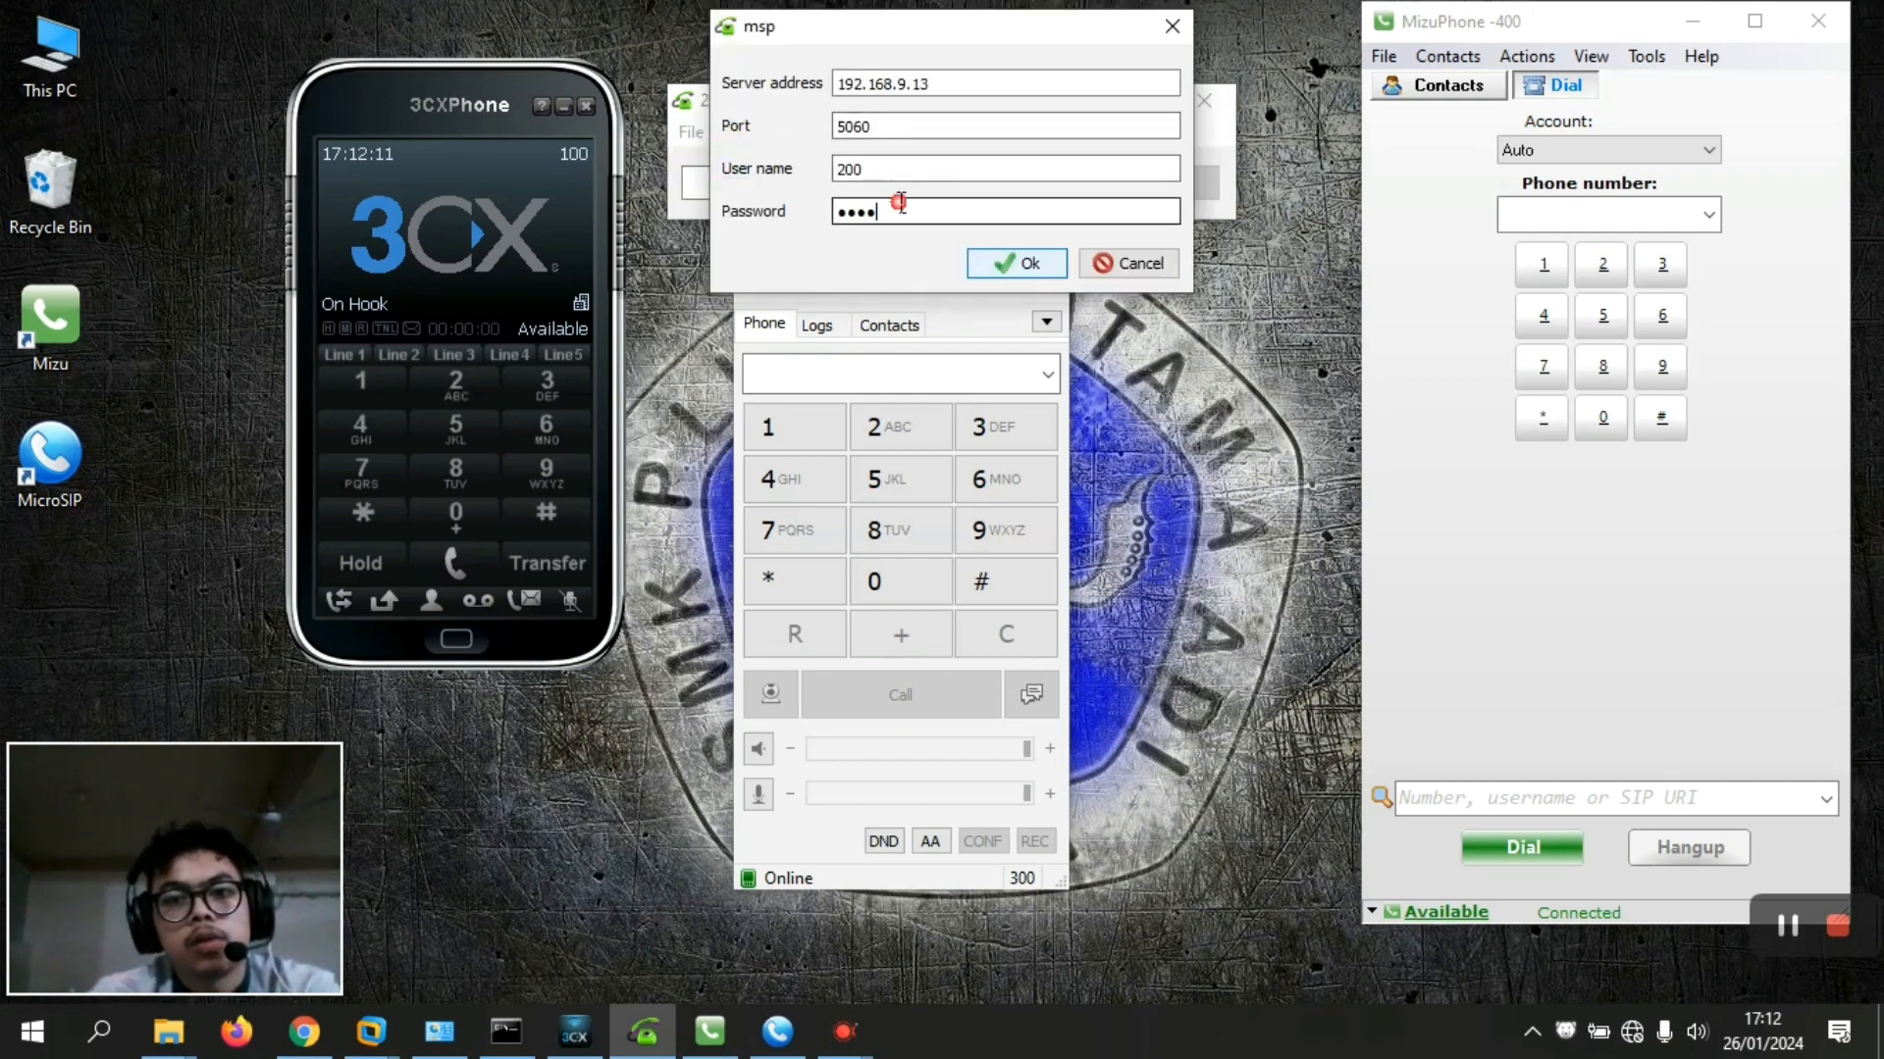
double_click(900, 203)
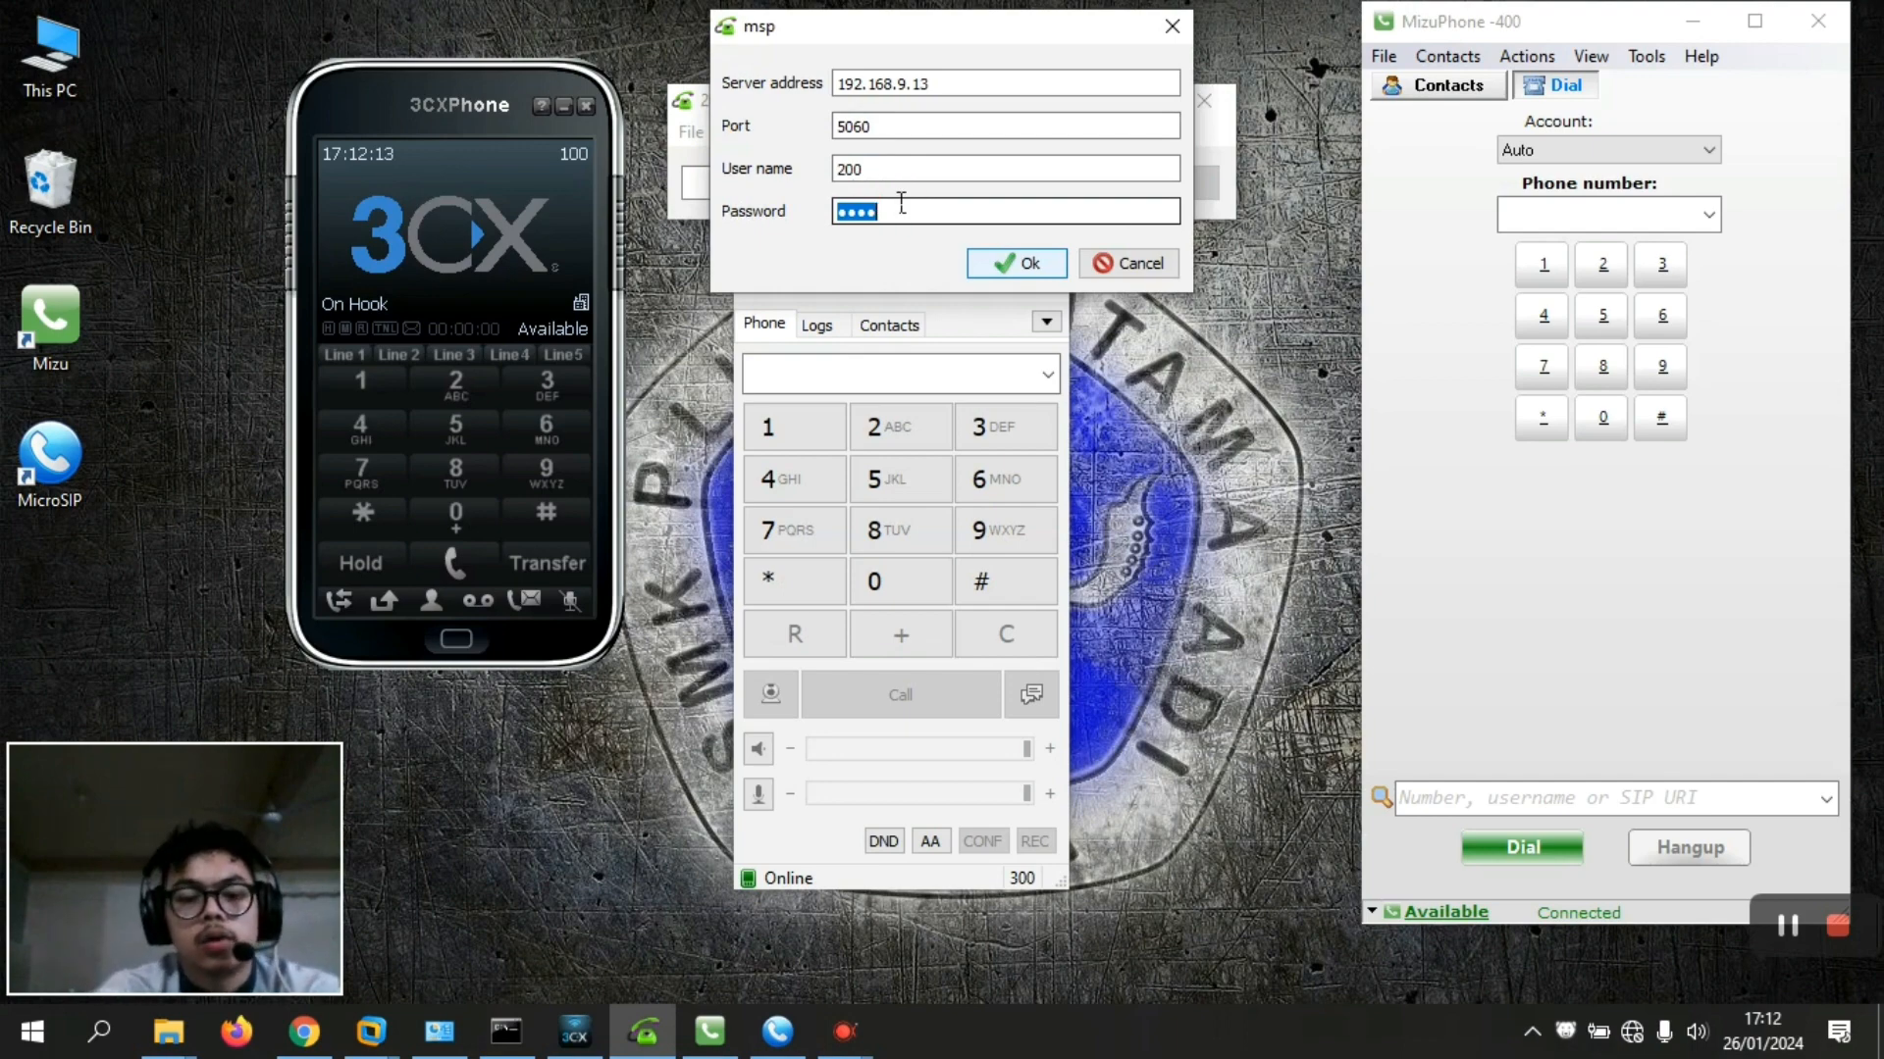
text(••)
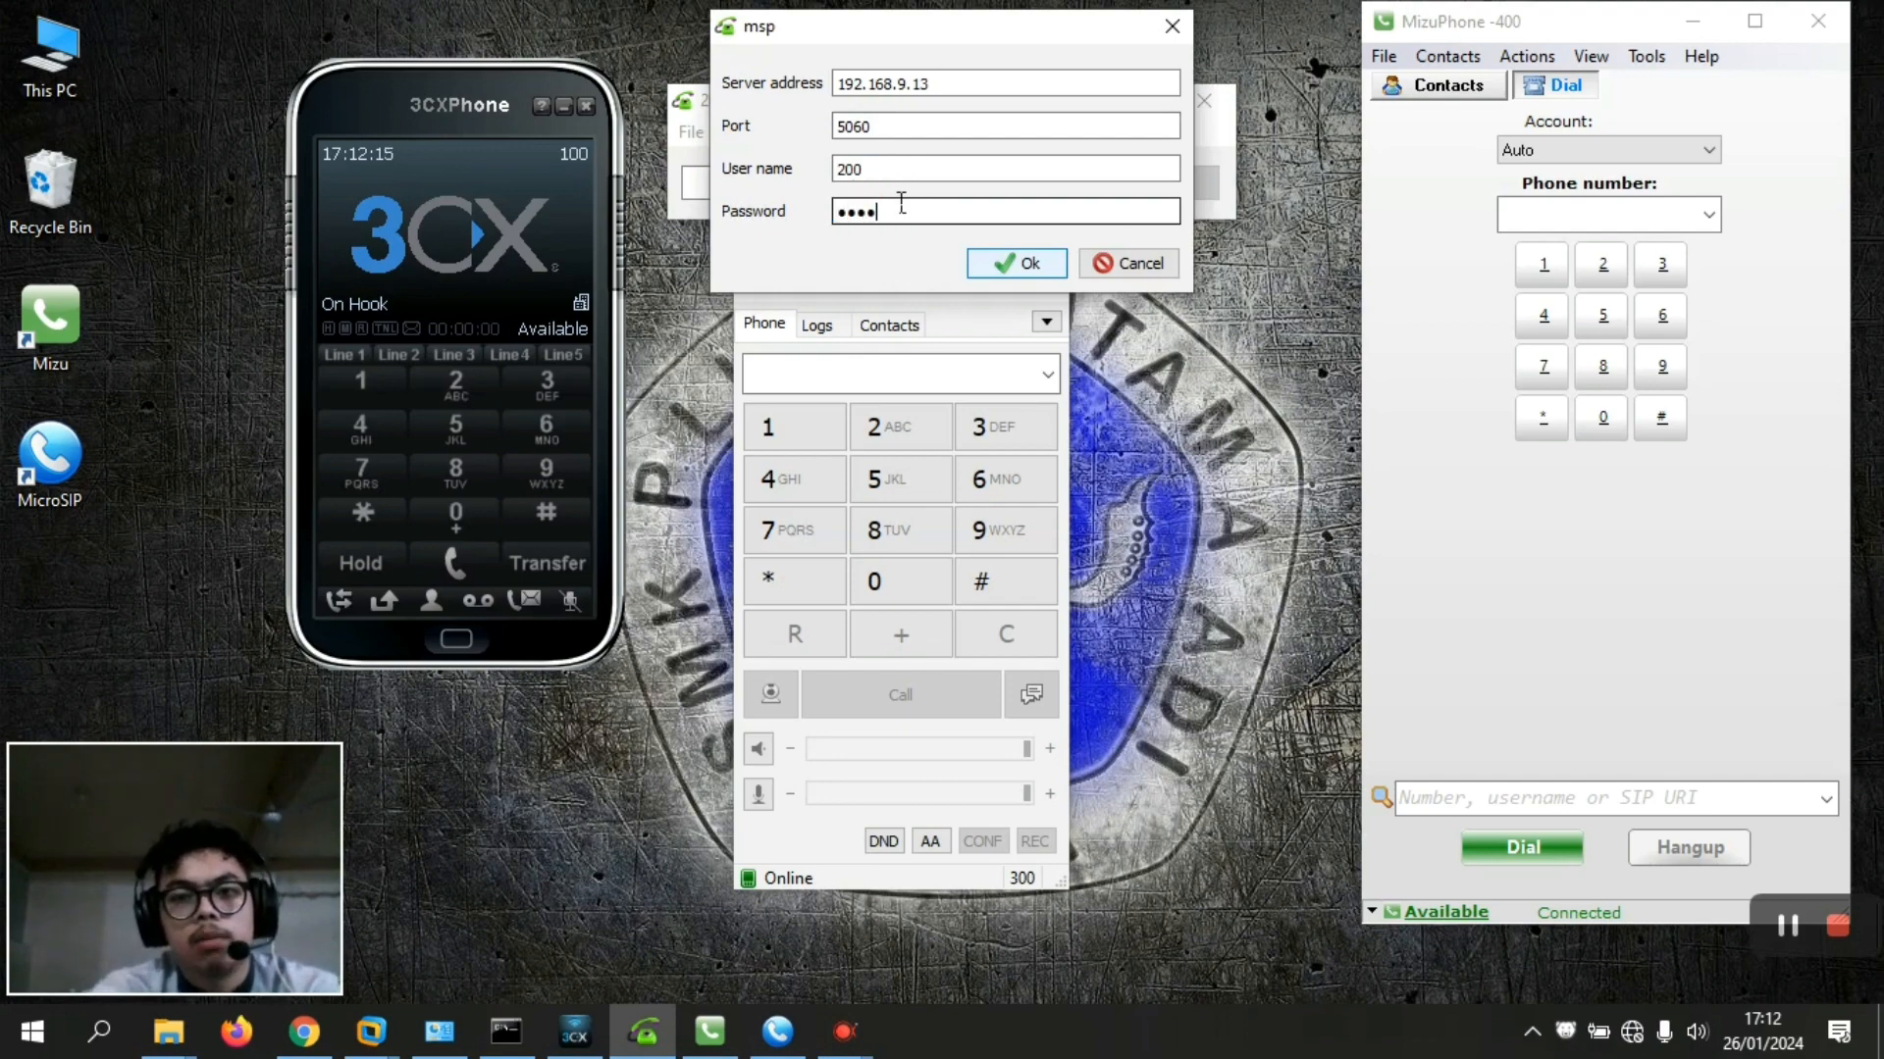
click(1012, 263)
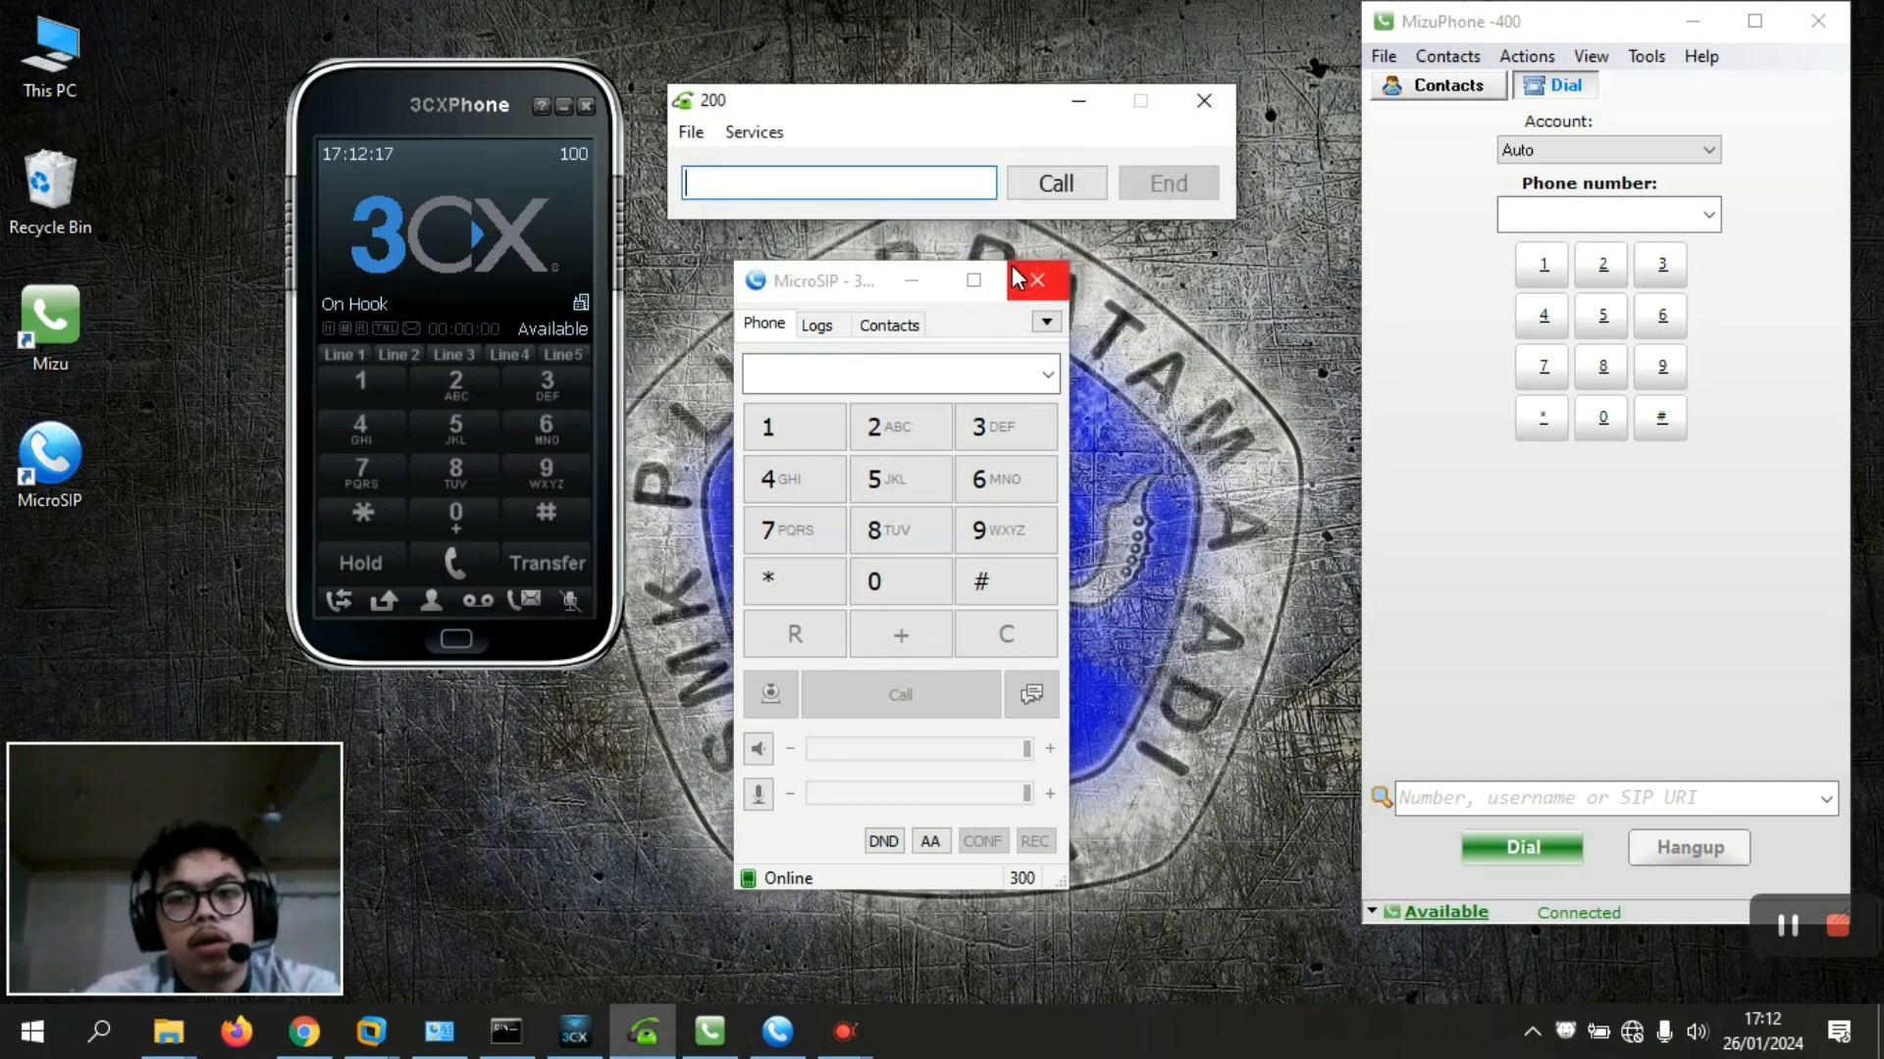
click(1044, 324)
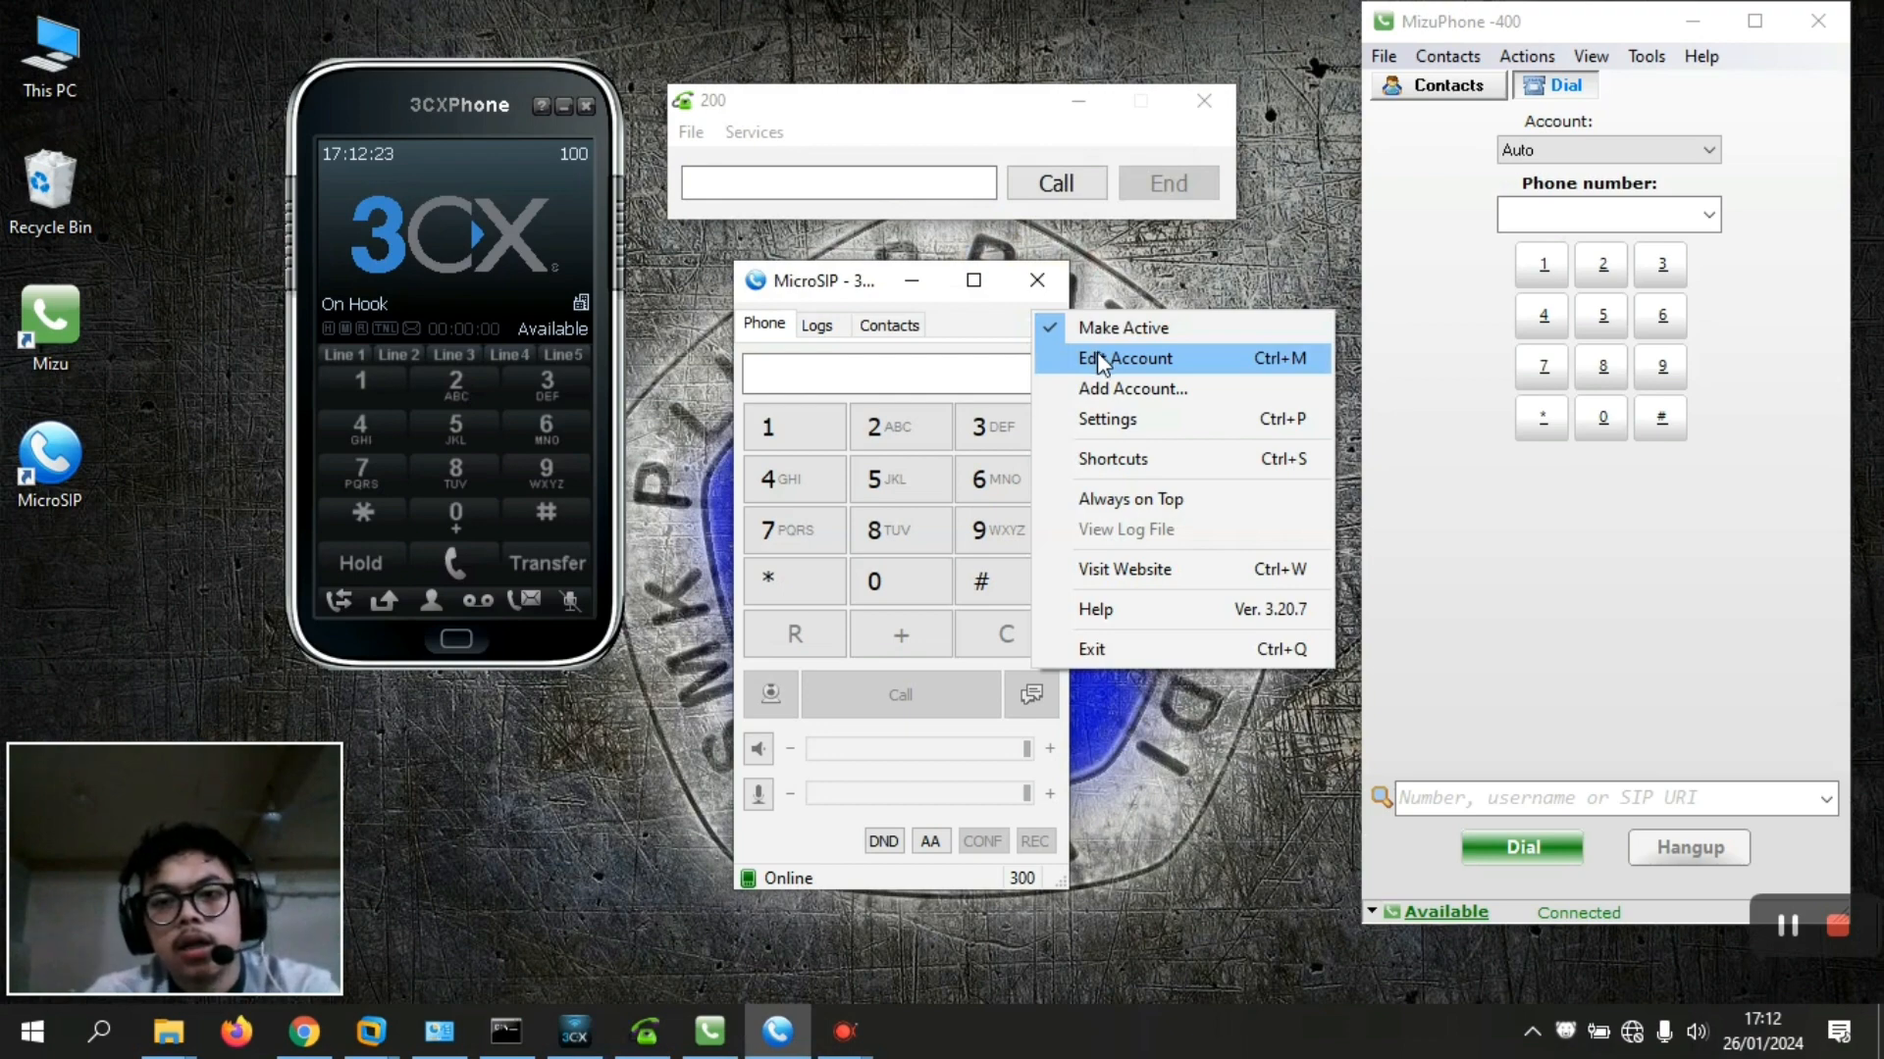
Add MicroSIP account 300 with SIP server 192.168.9.13 and username 300
click(1157, 402)
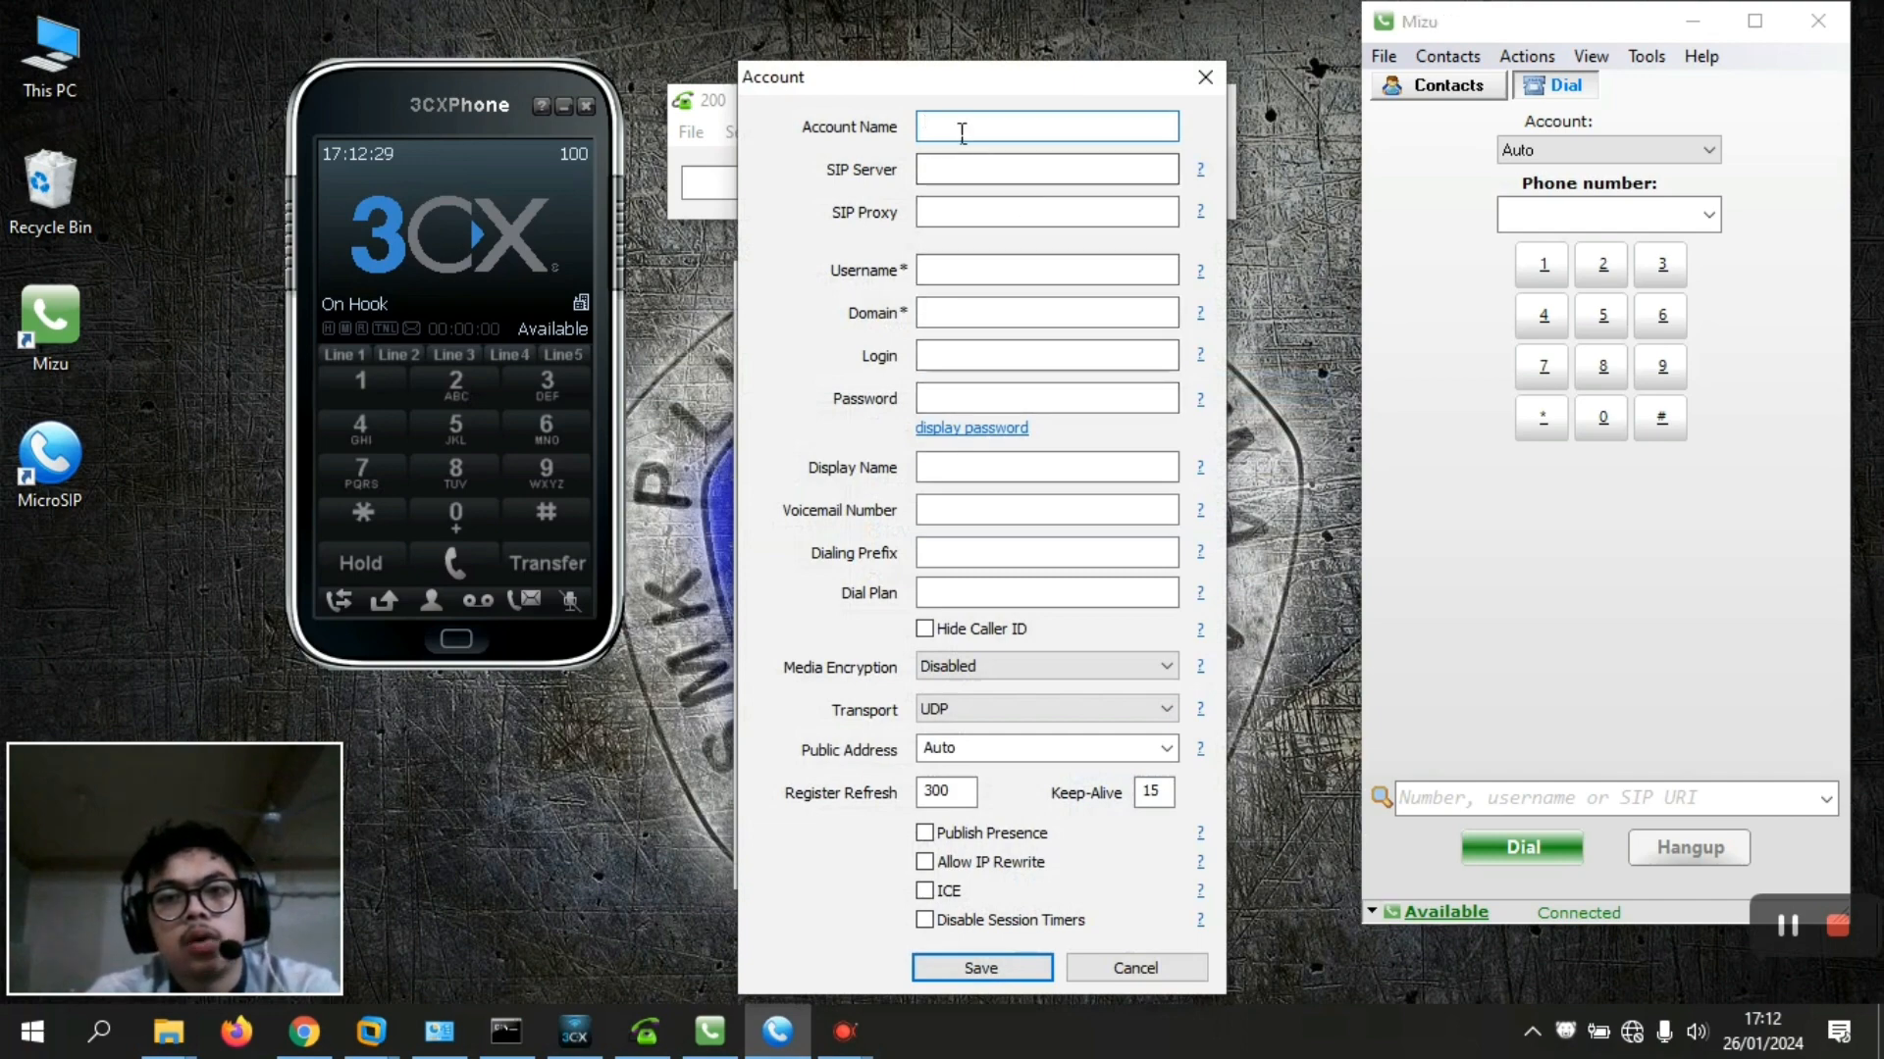
text(300)
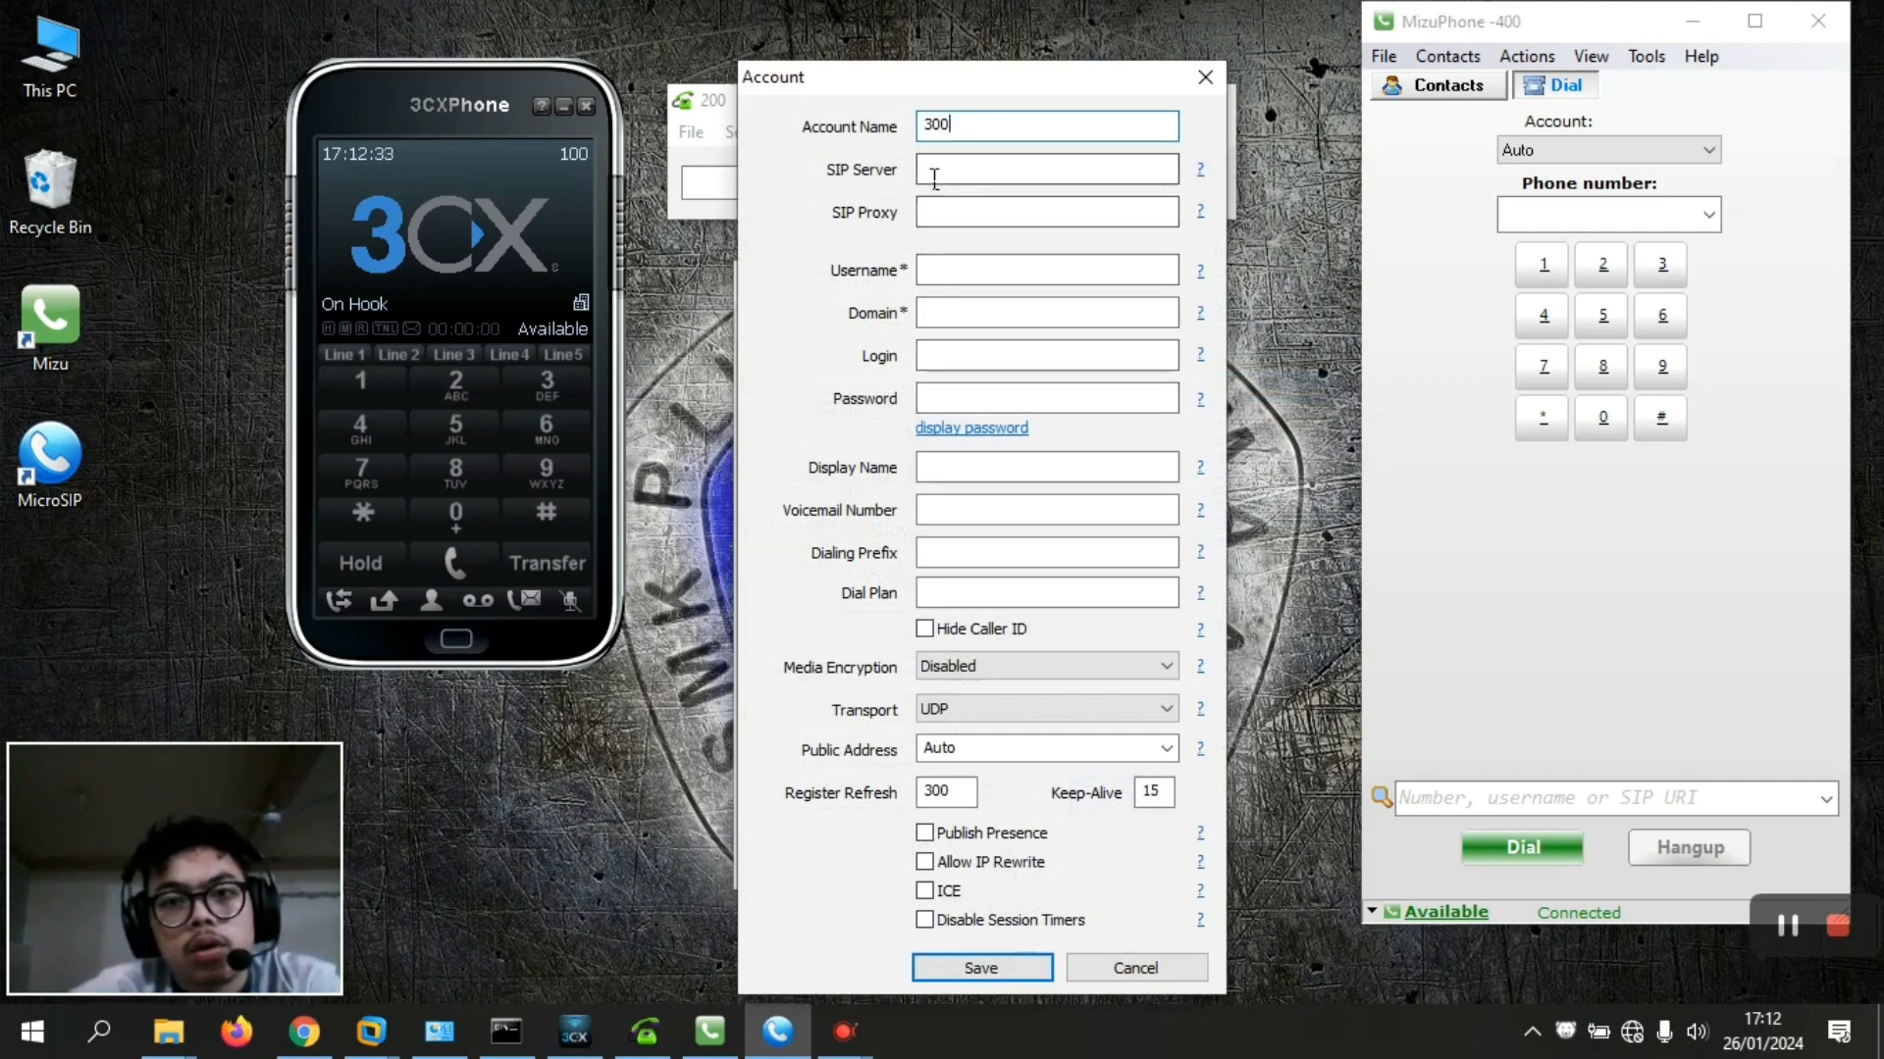
click(937, 165)
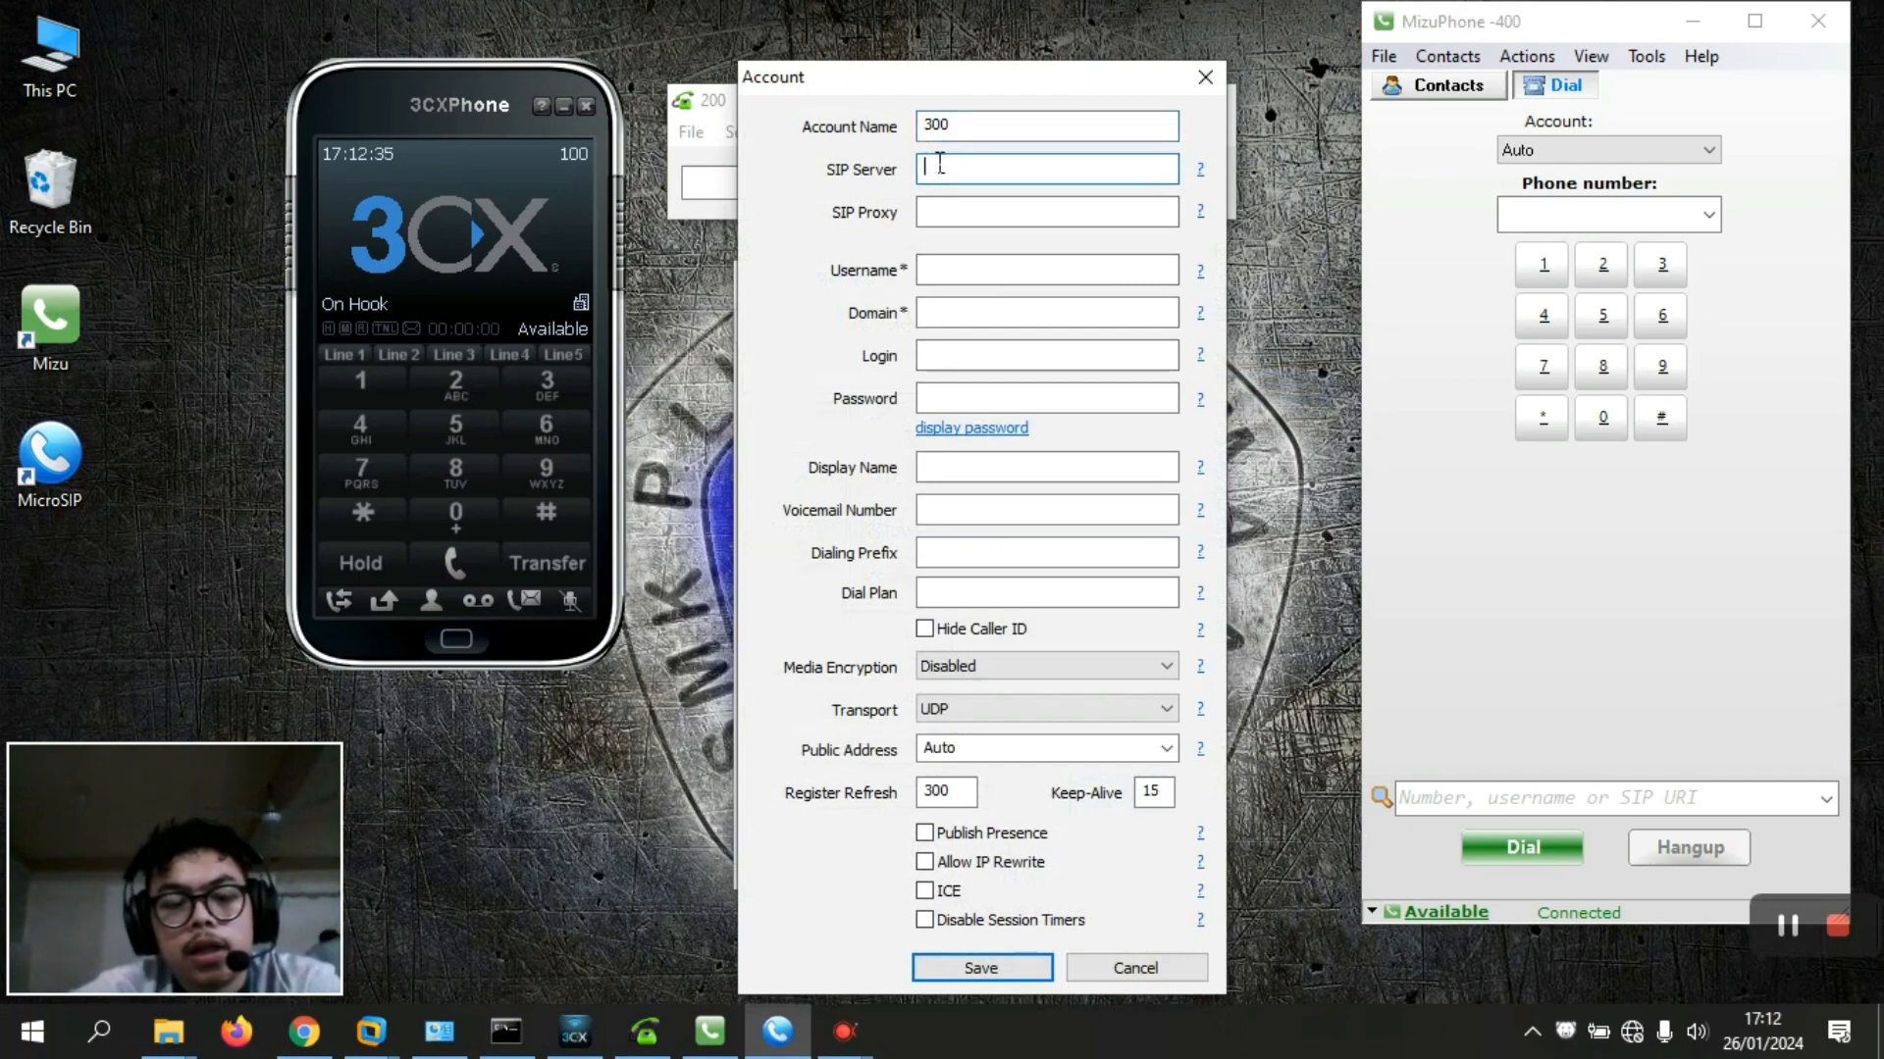
text(192.1)
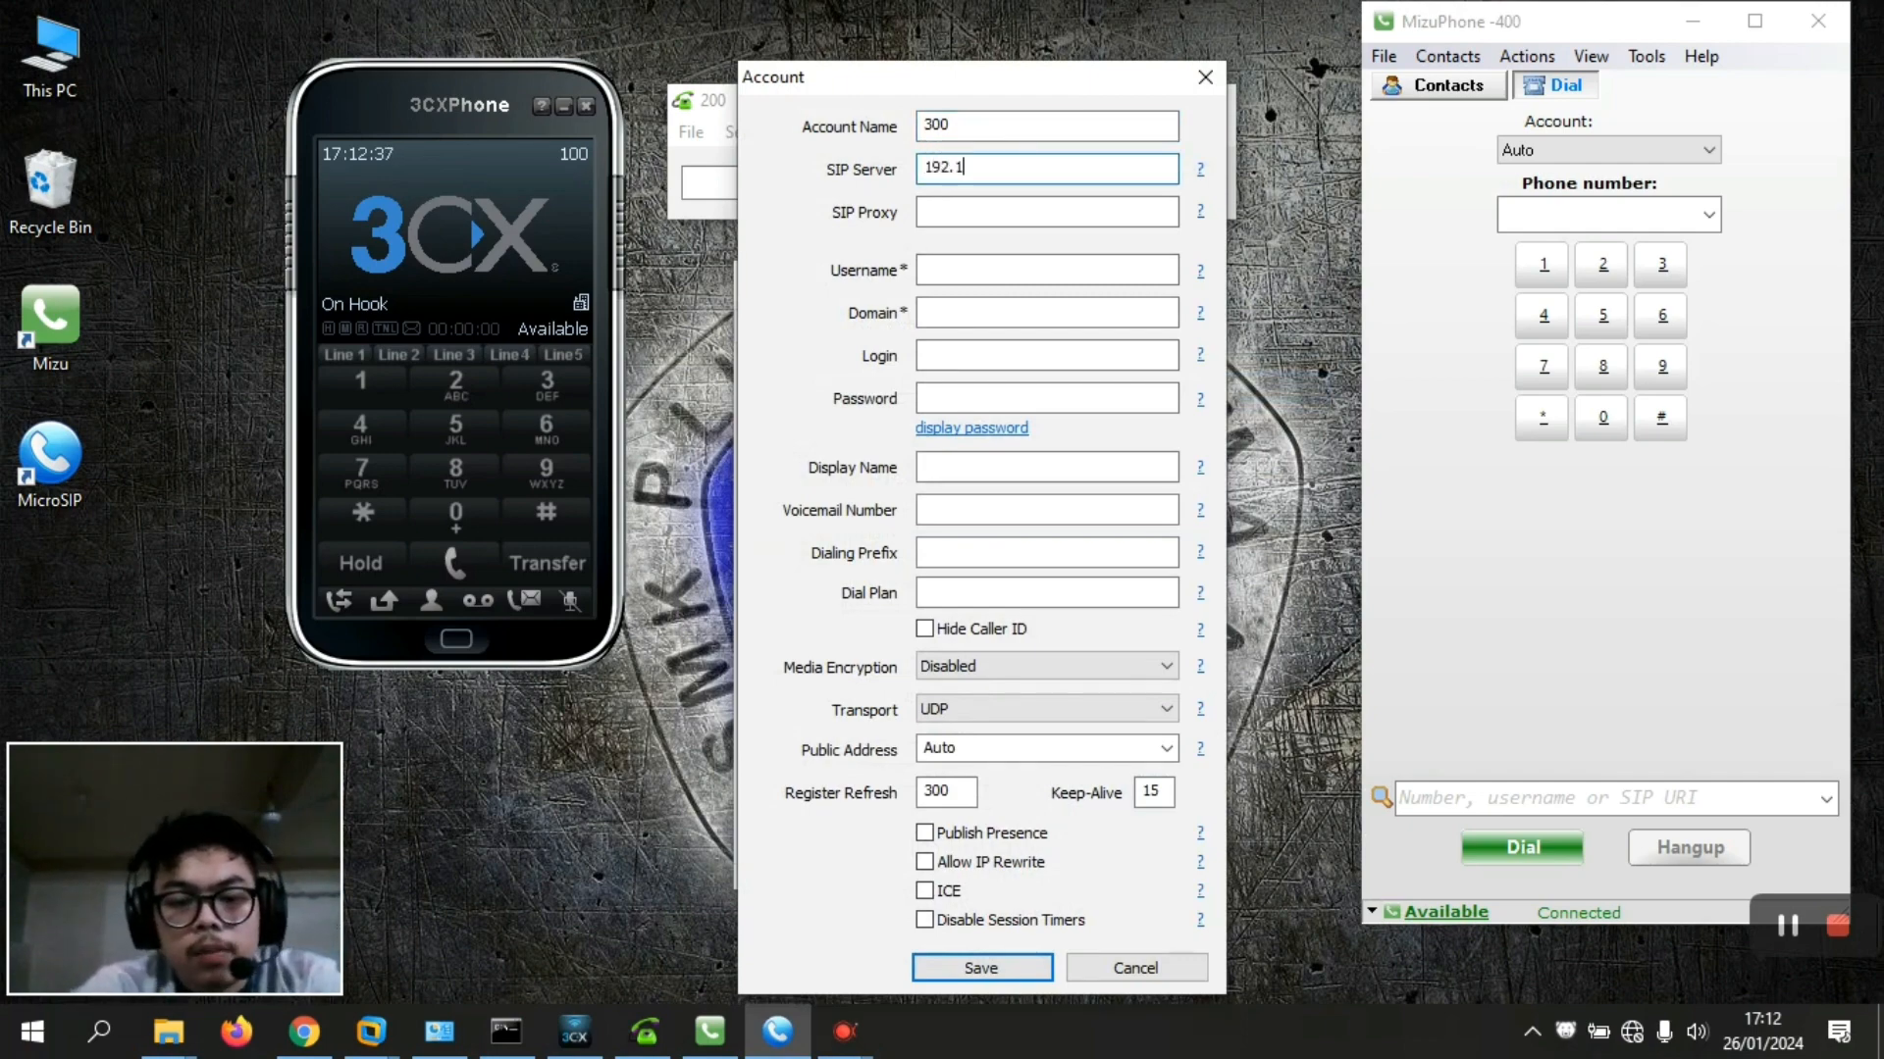
text(68.9.13)
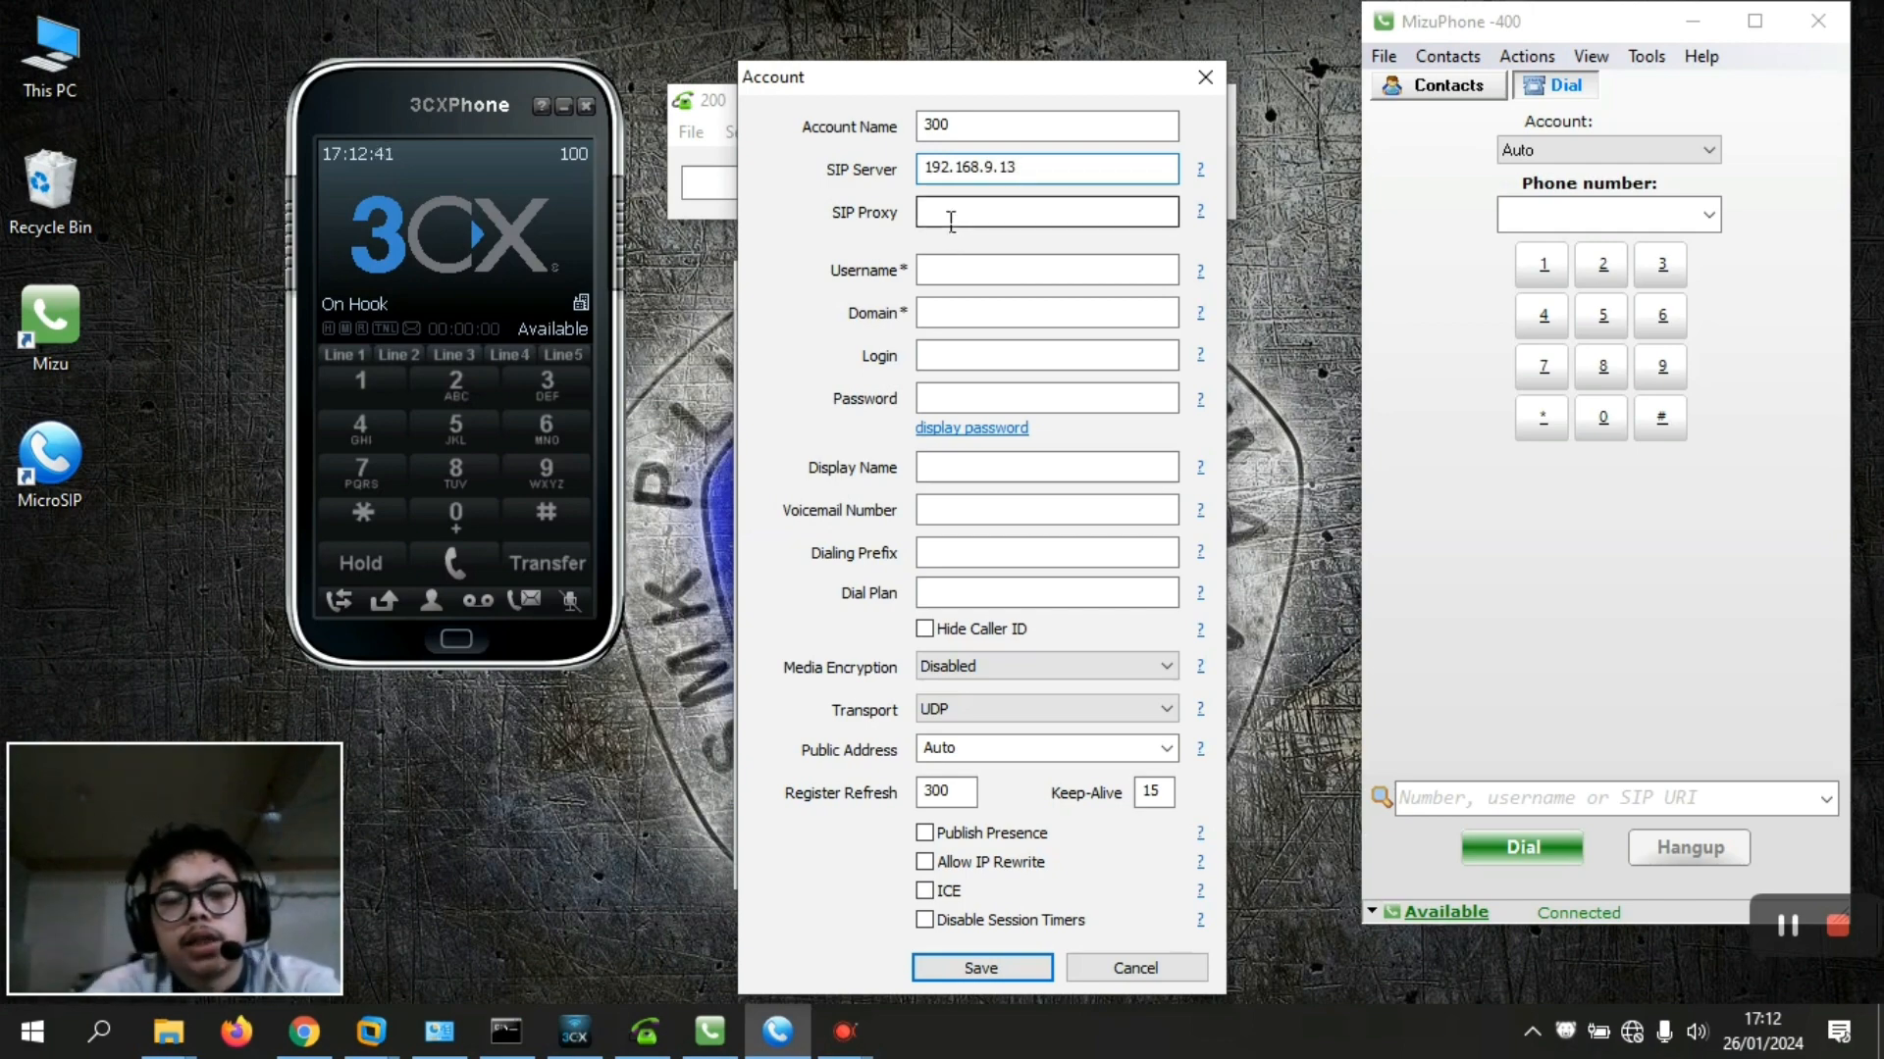
click(952, 271)
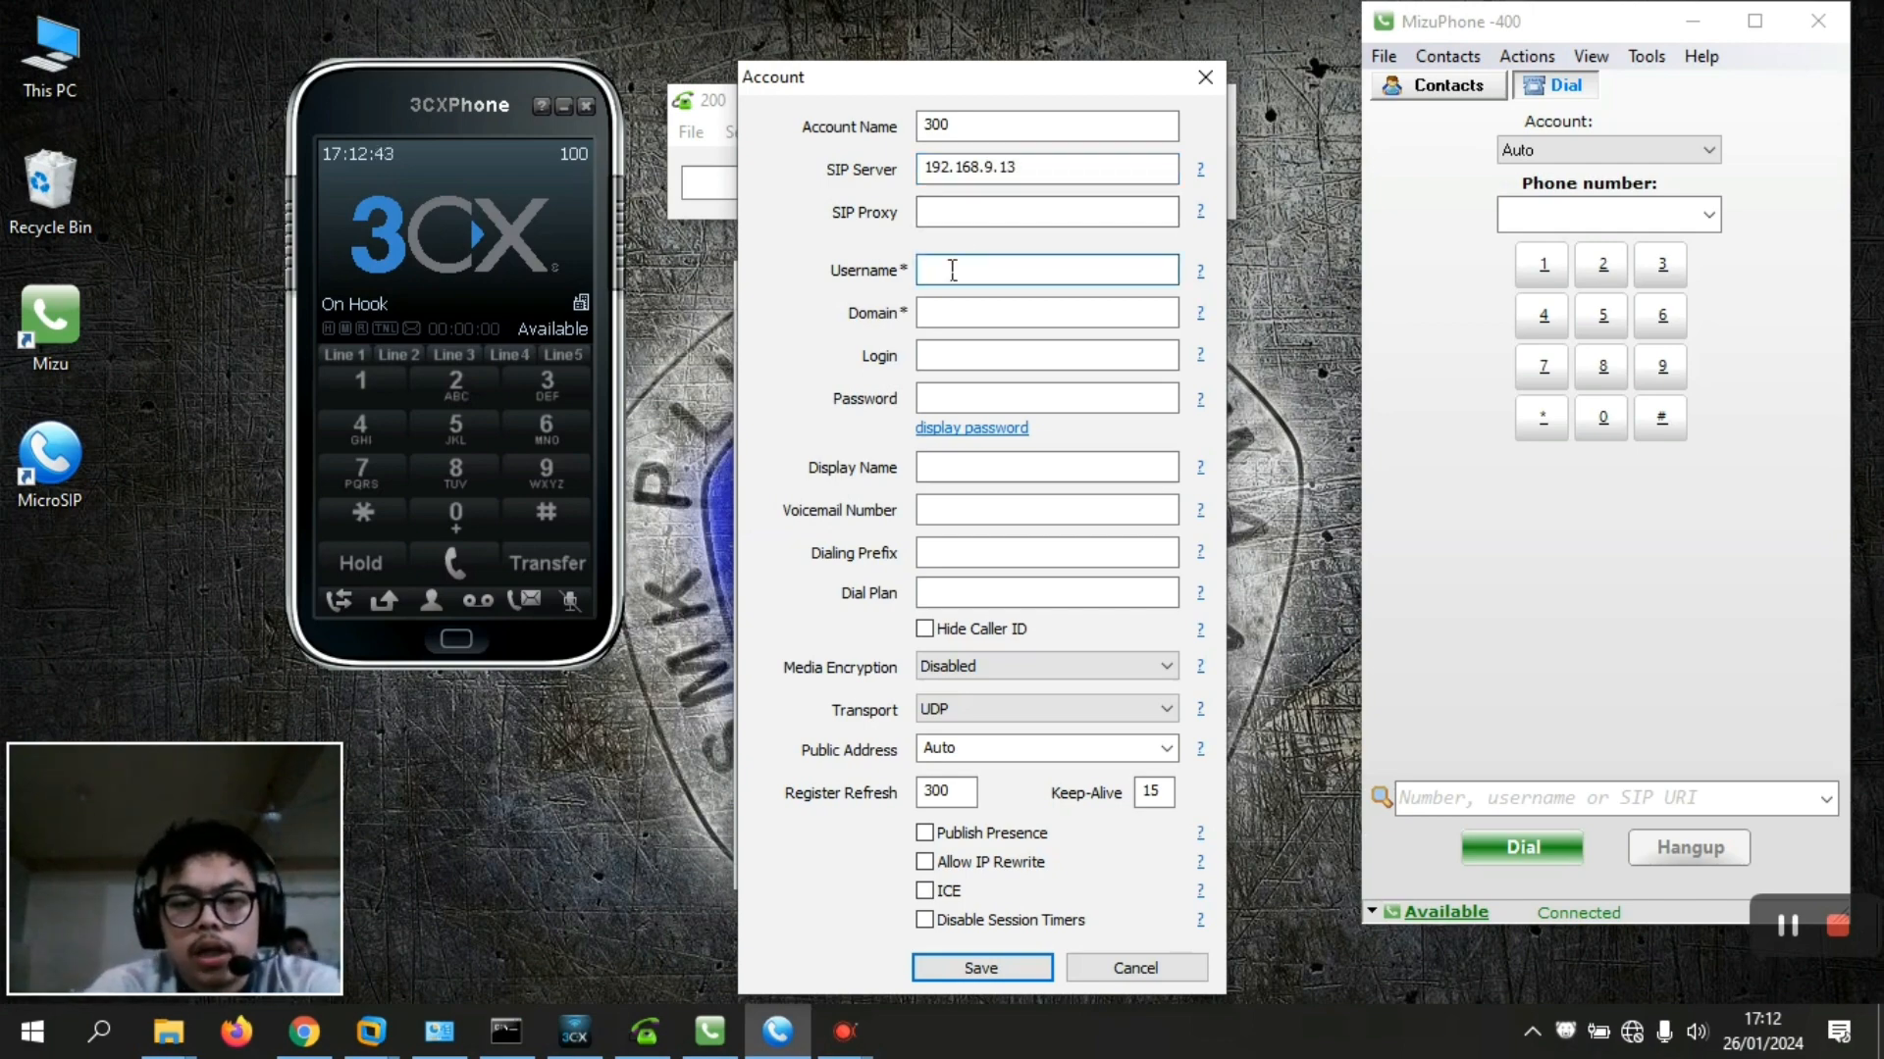
text(300)
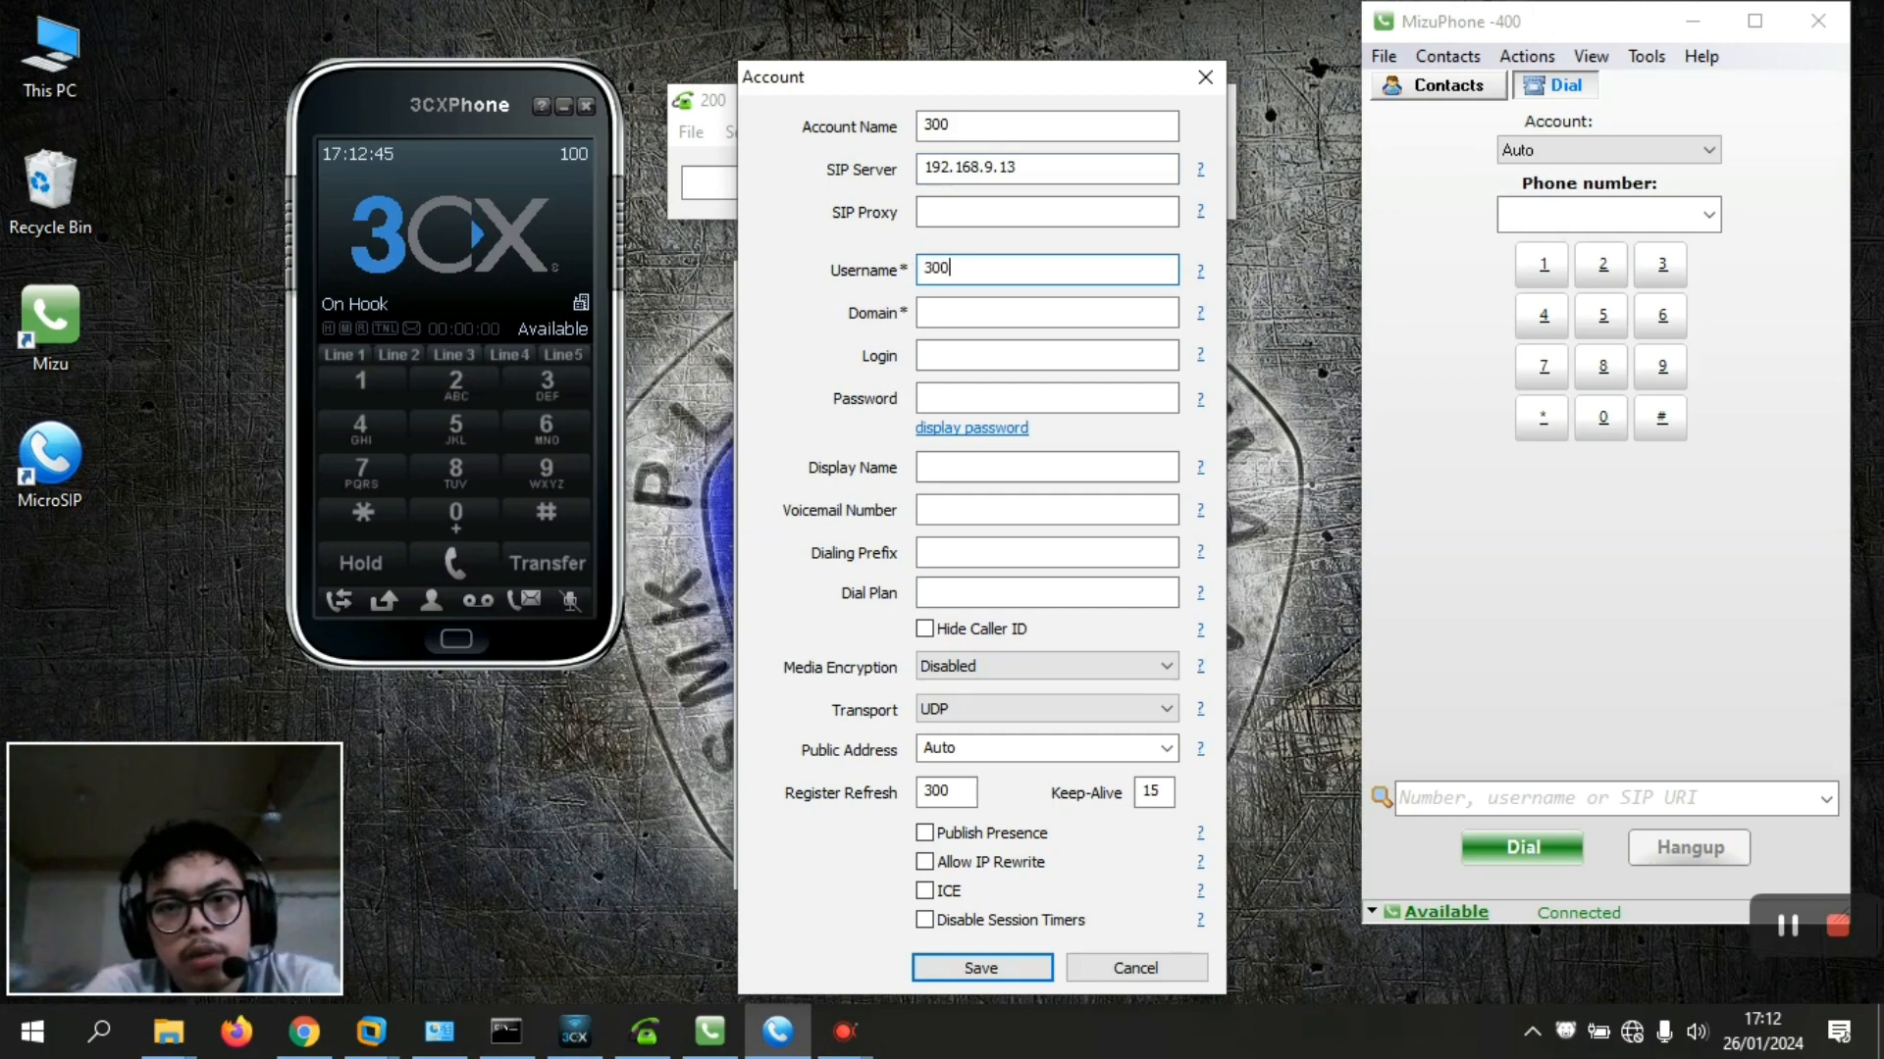
Fill in domain 192.168.9.13, login 200 and the account password
click(947, 310)
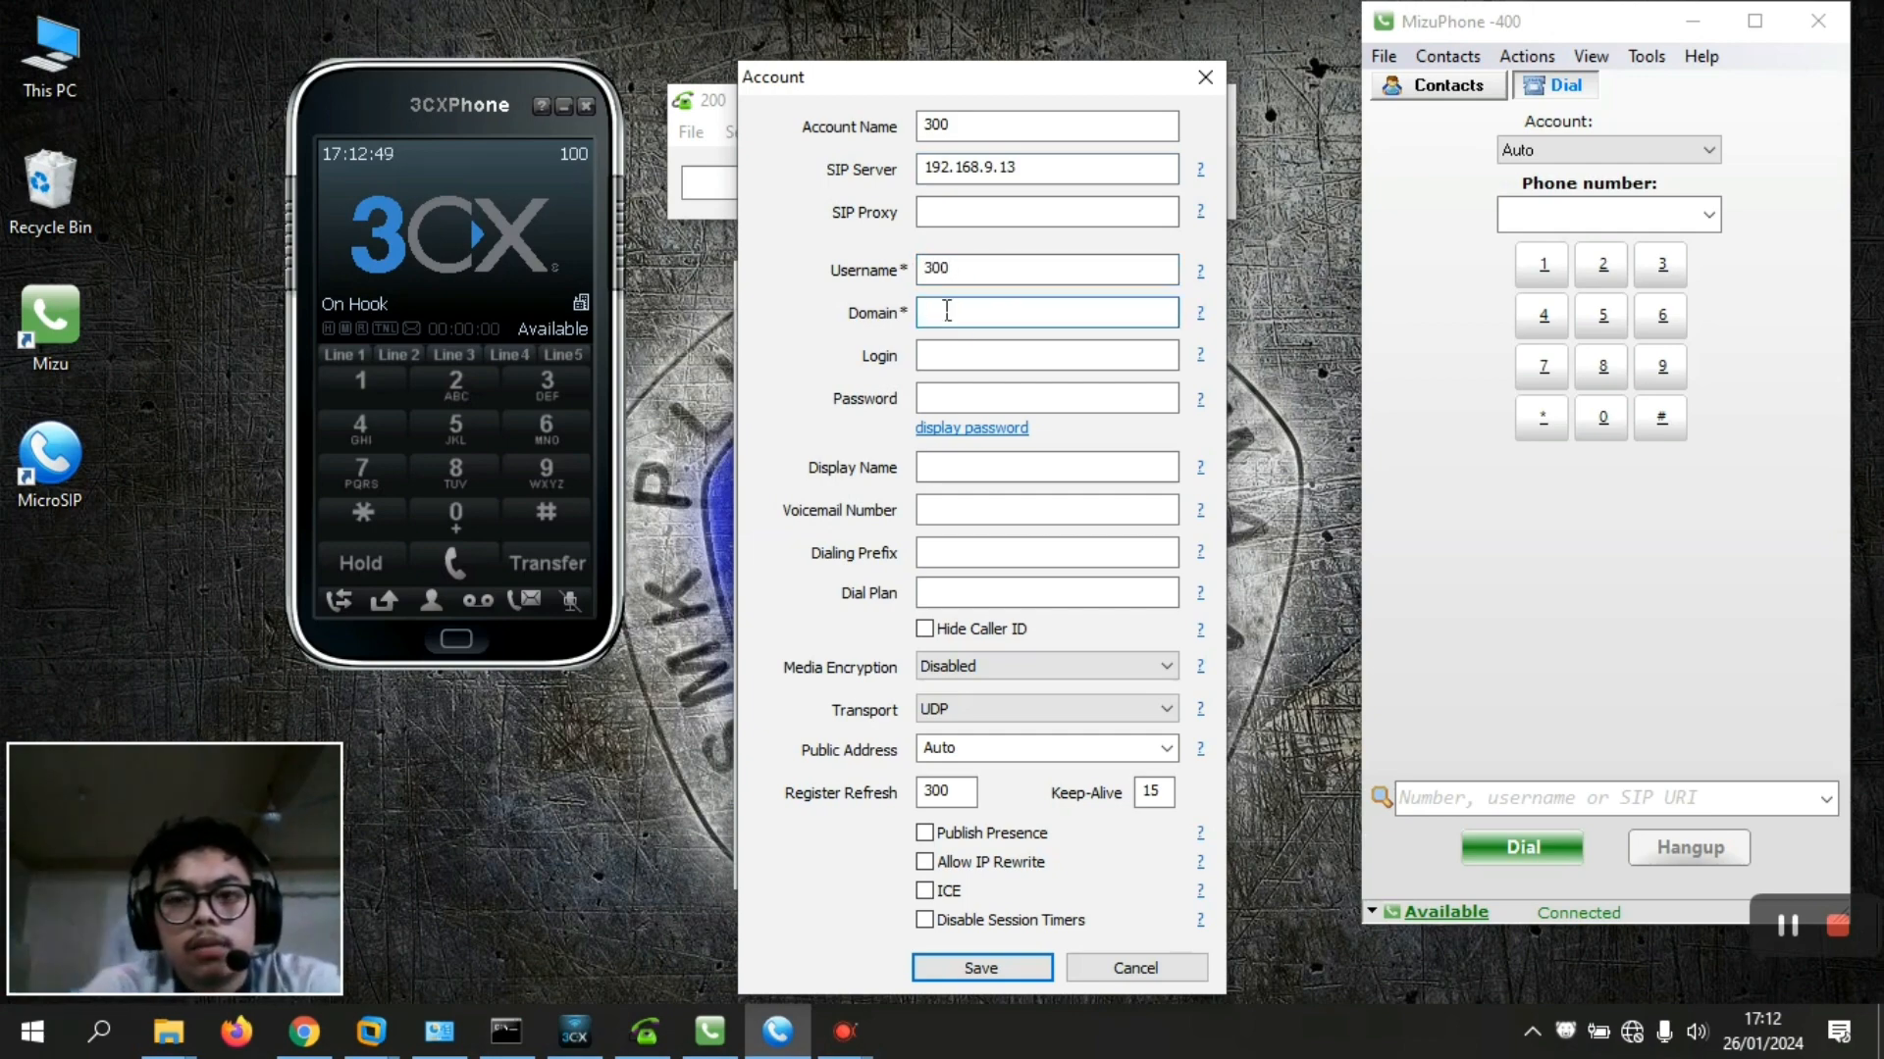
text(192.168)
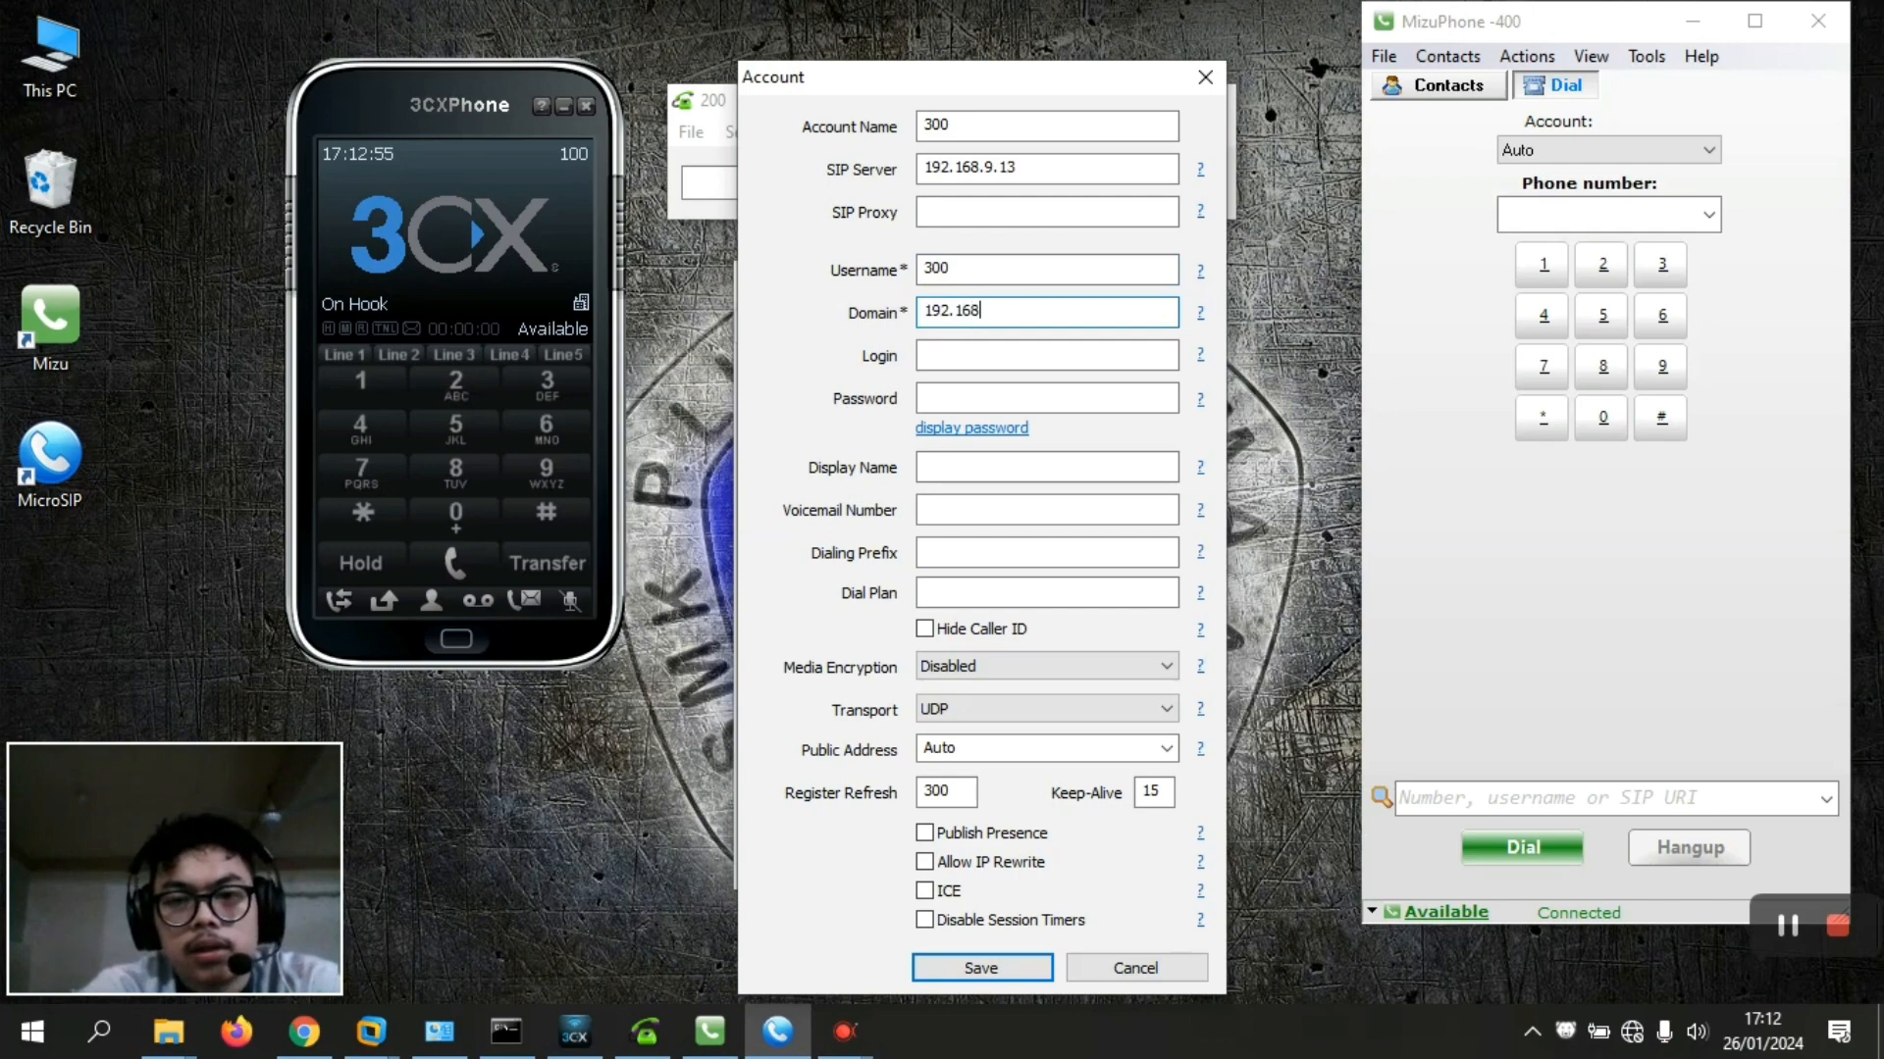
text(.9.13)
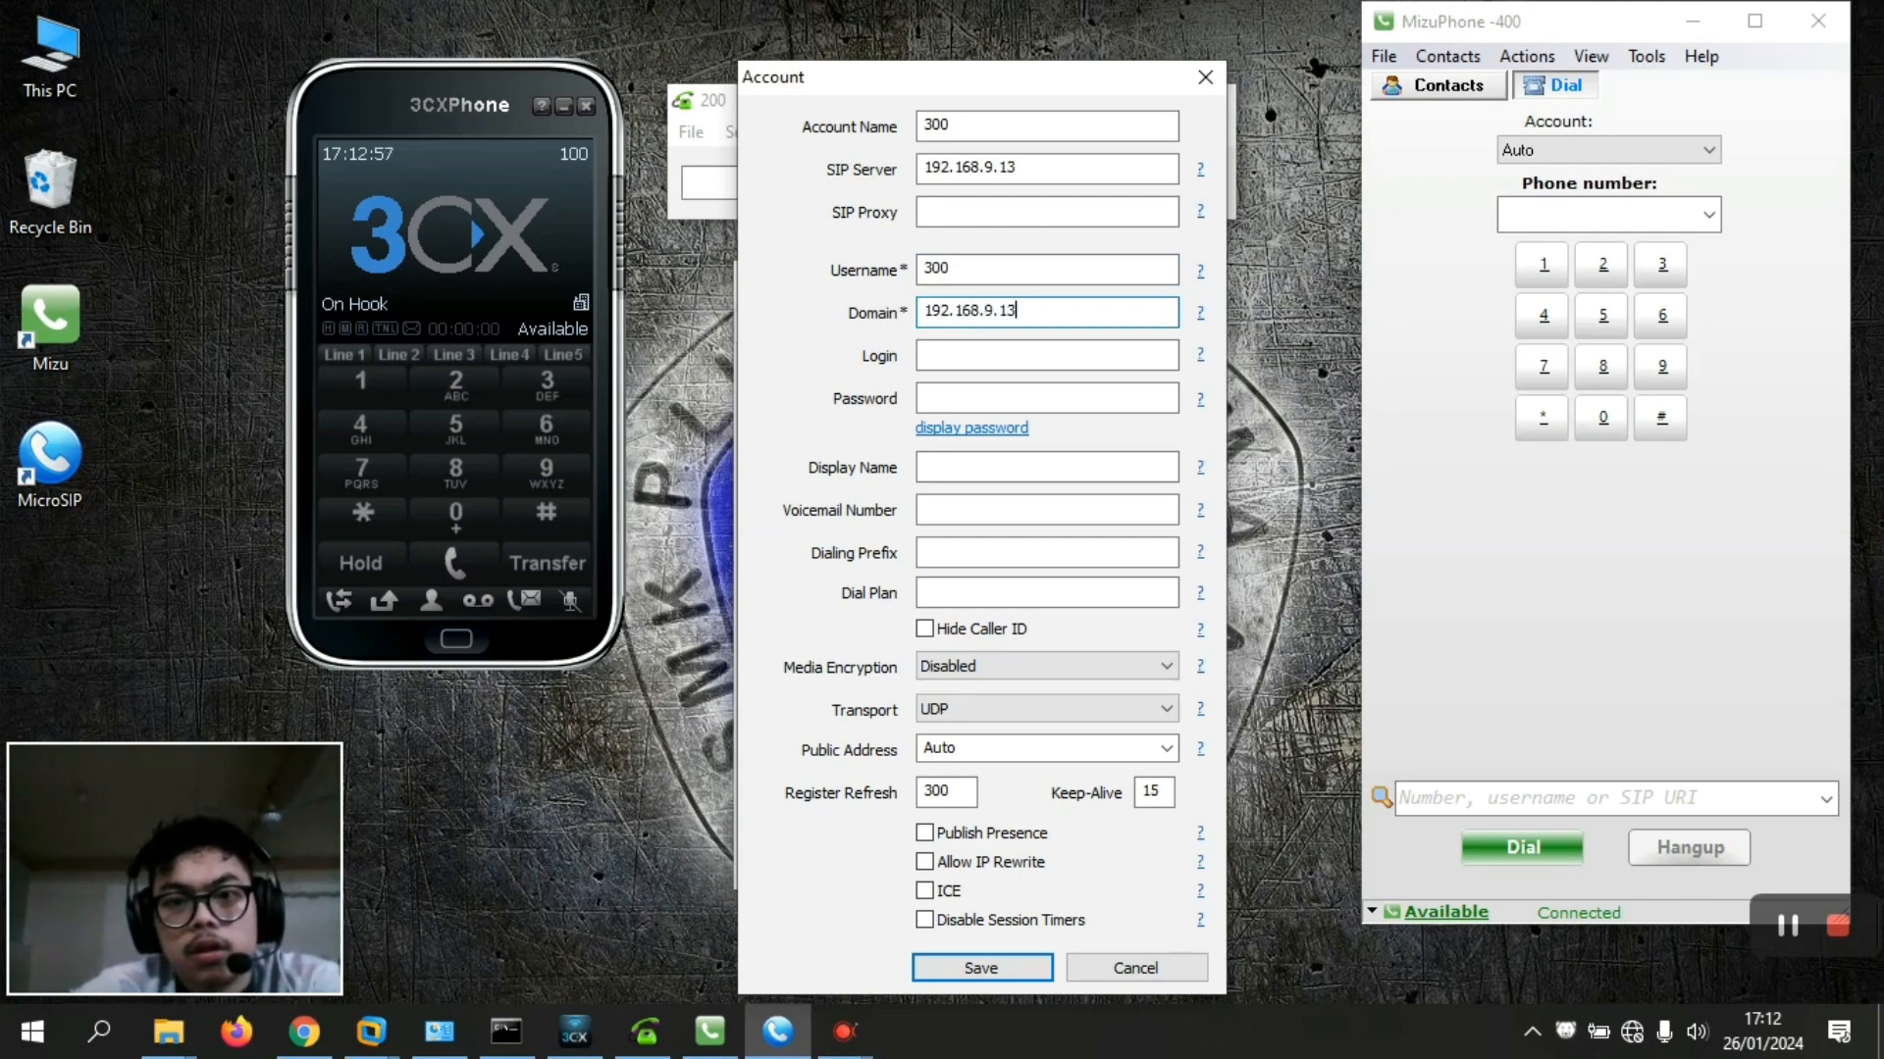
click(956, 355)
text(20)
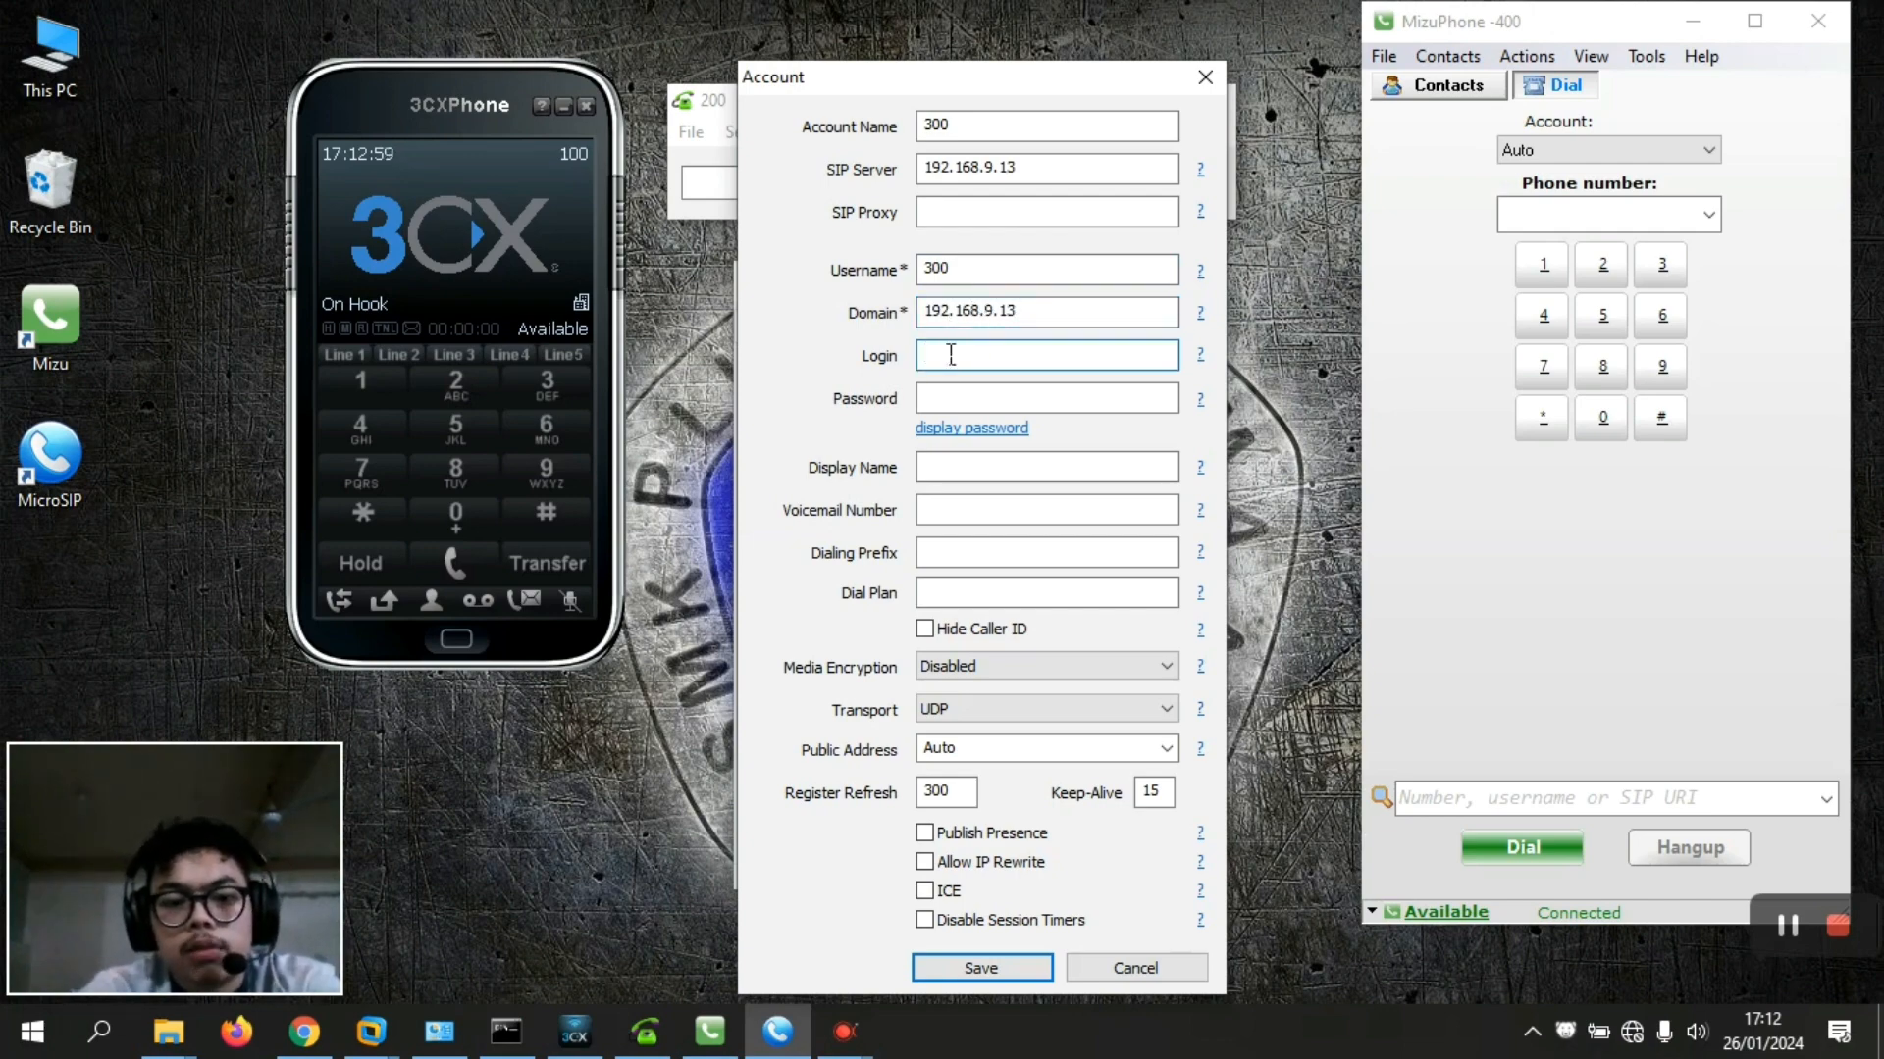
text(0)
click(955, 397)
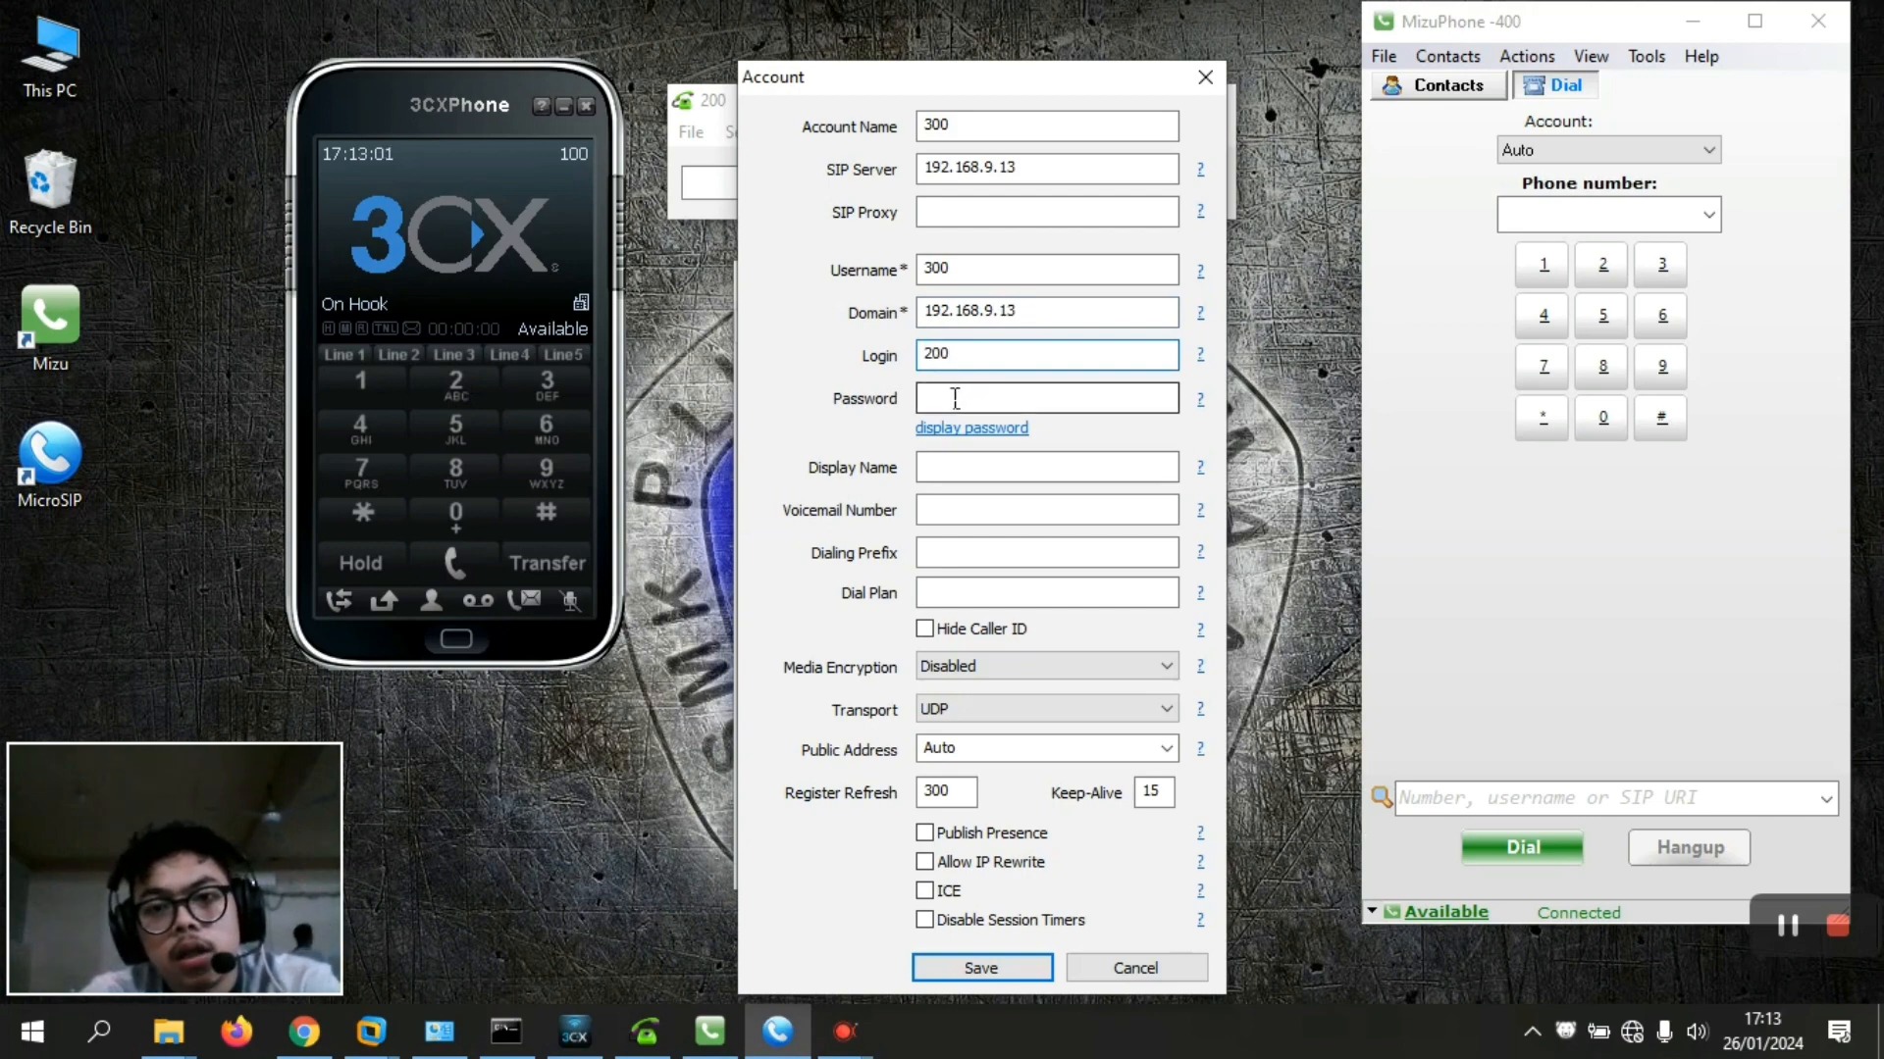
text(****)
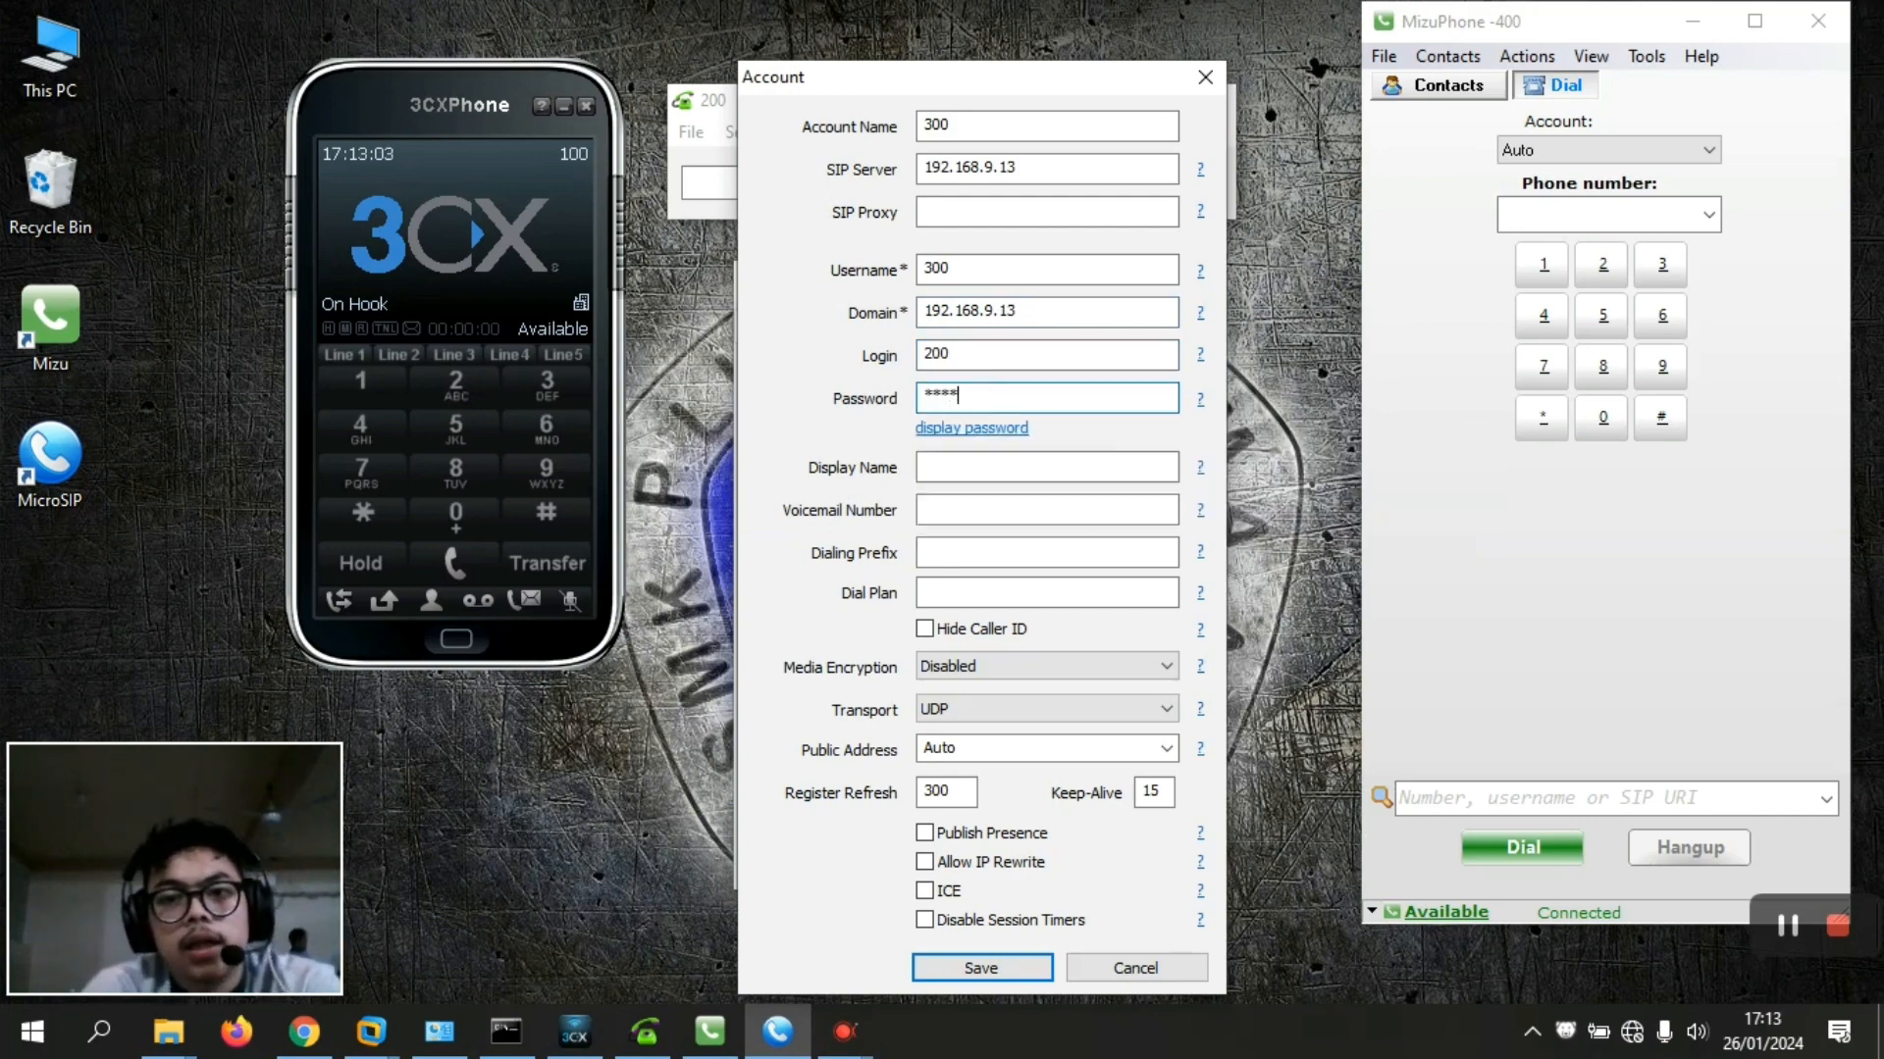
Save account 300, then retype its password and save again
click(961, 966)
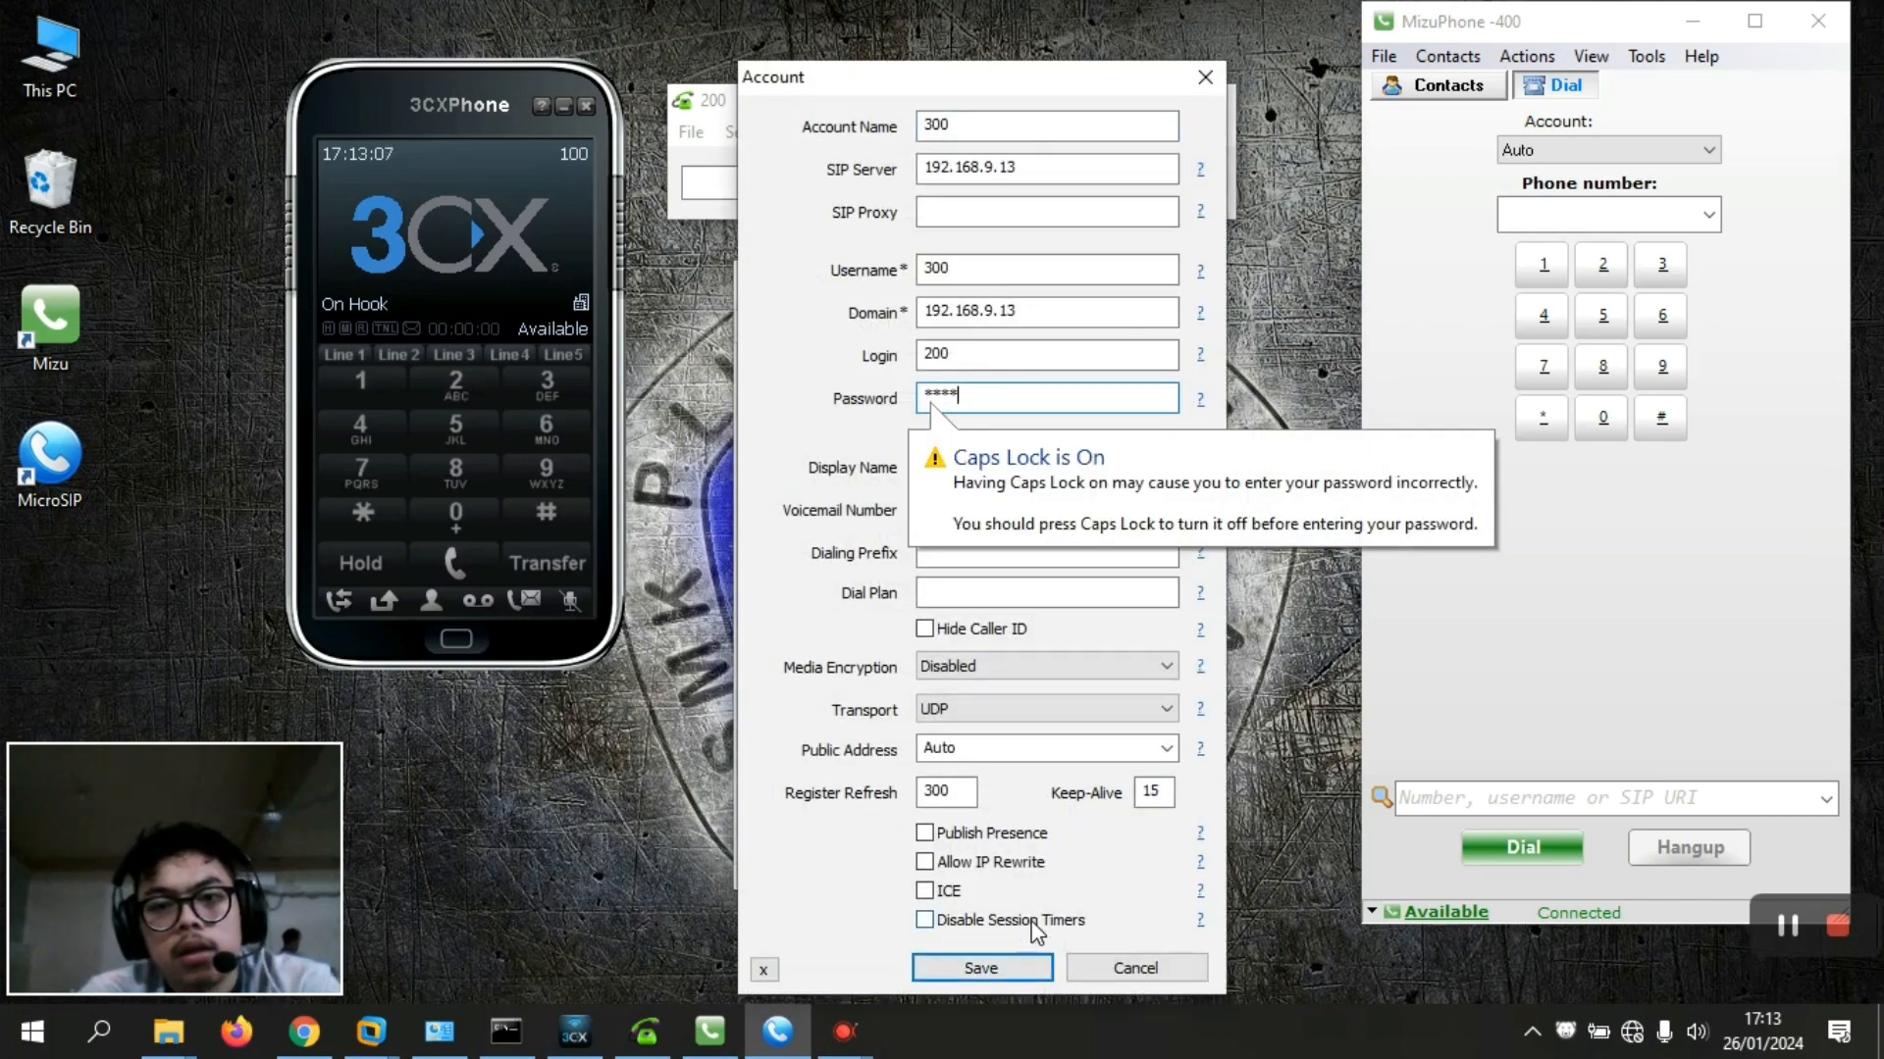
double_click(974, 403)
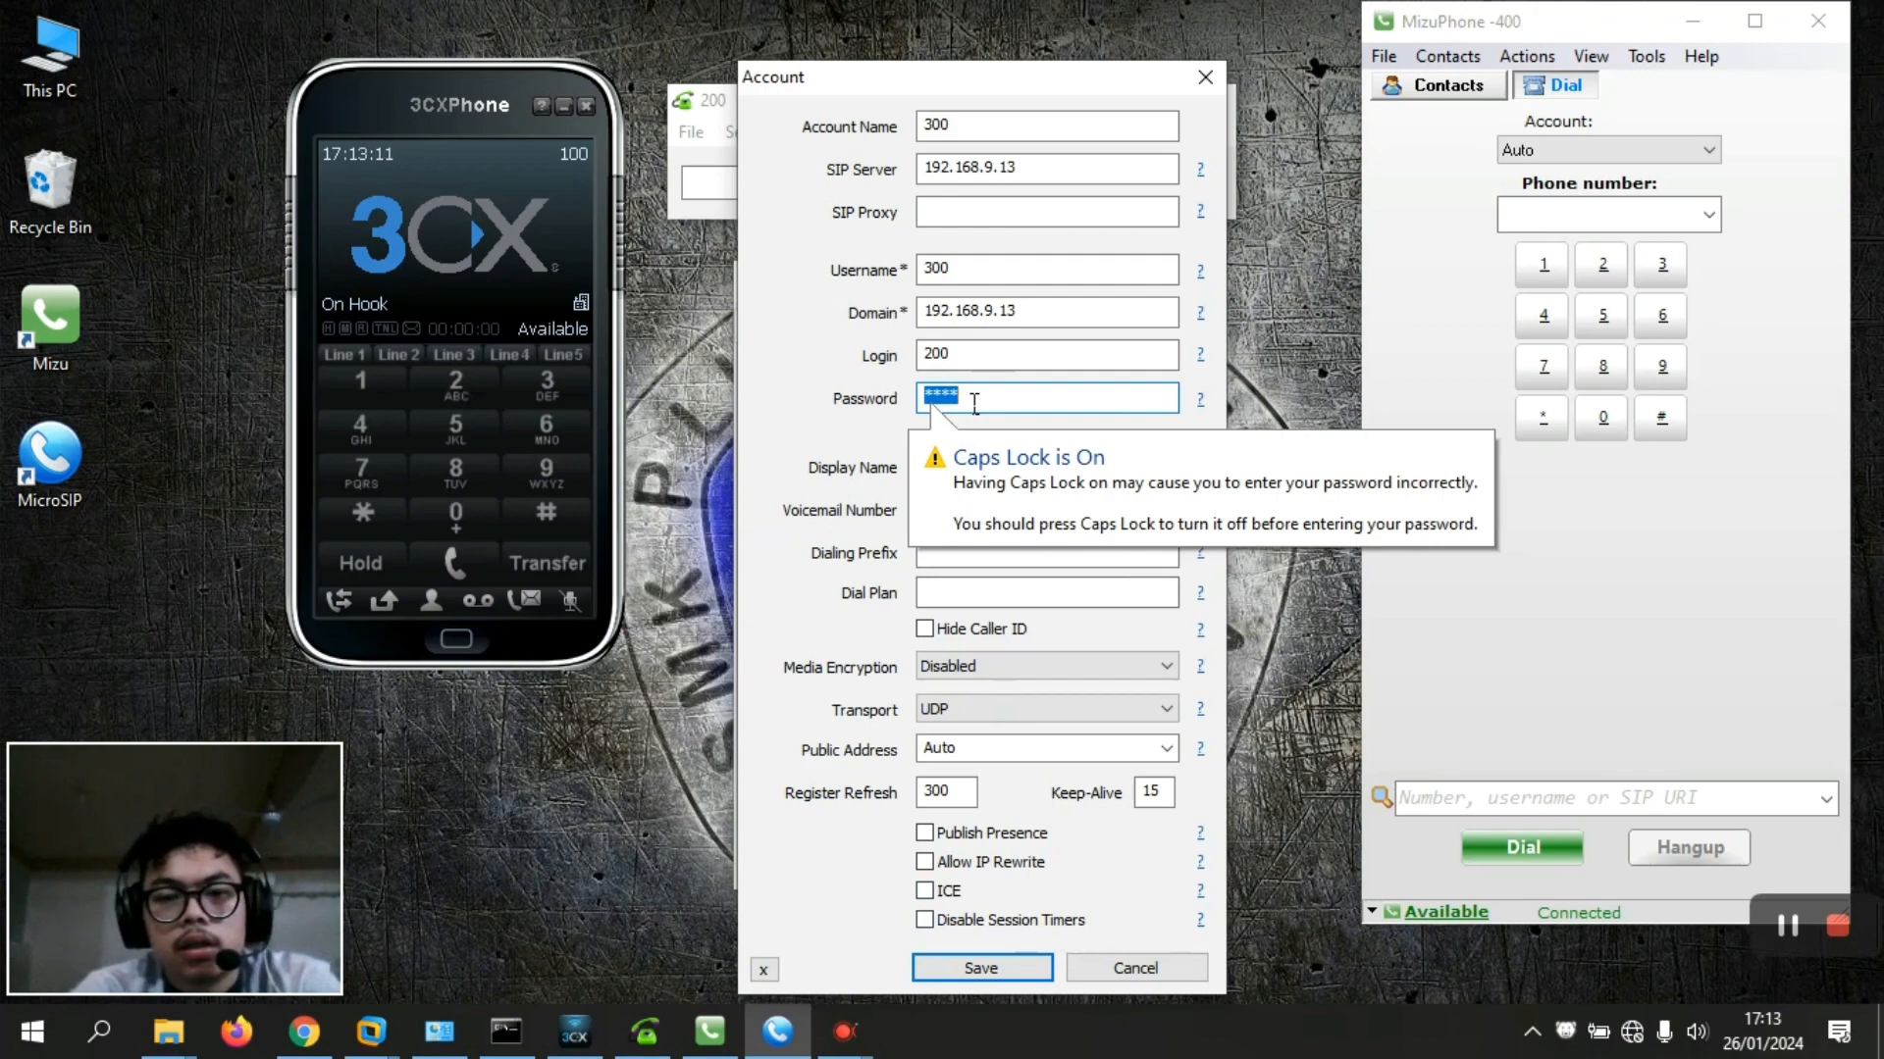
text(***)
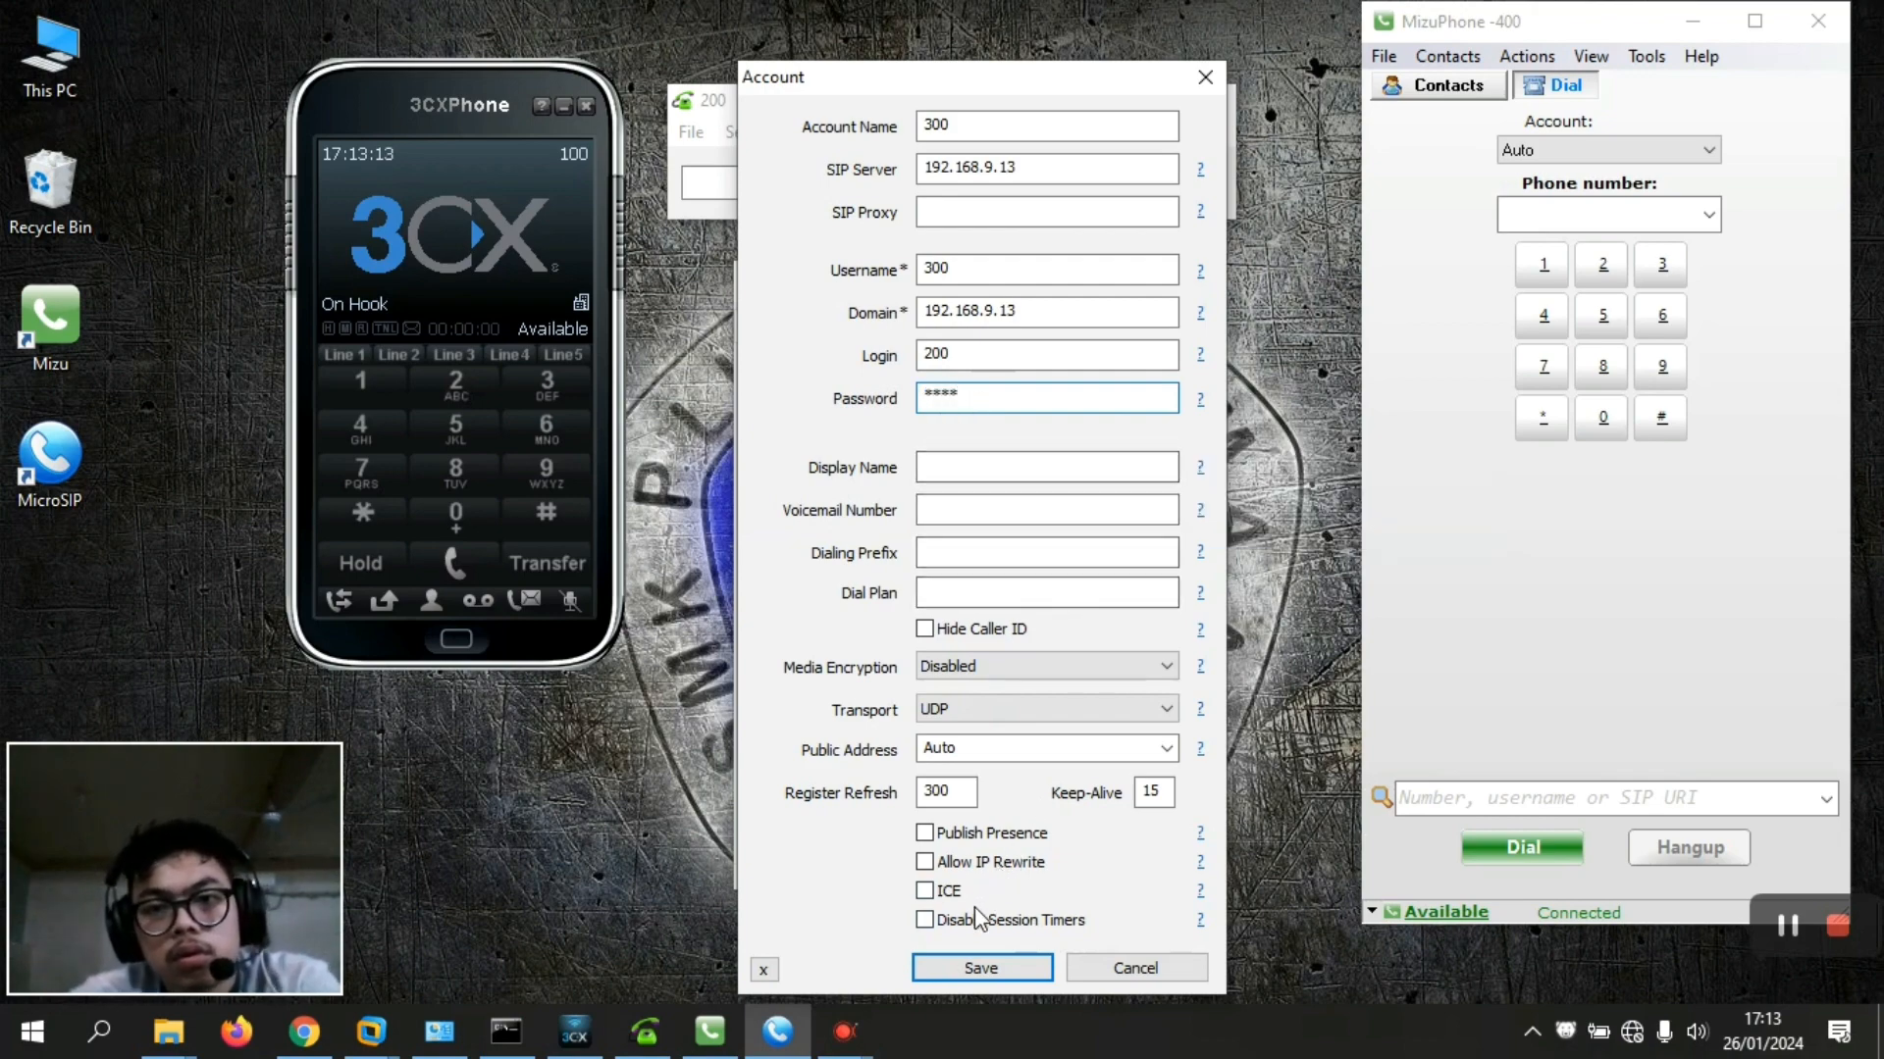
click(966, 969)
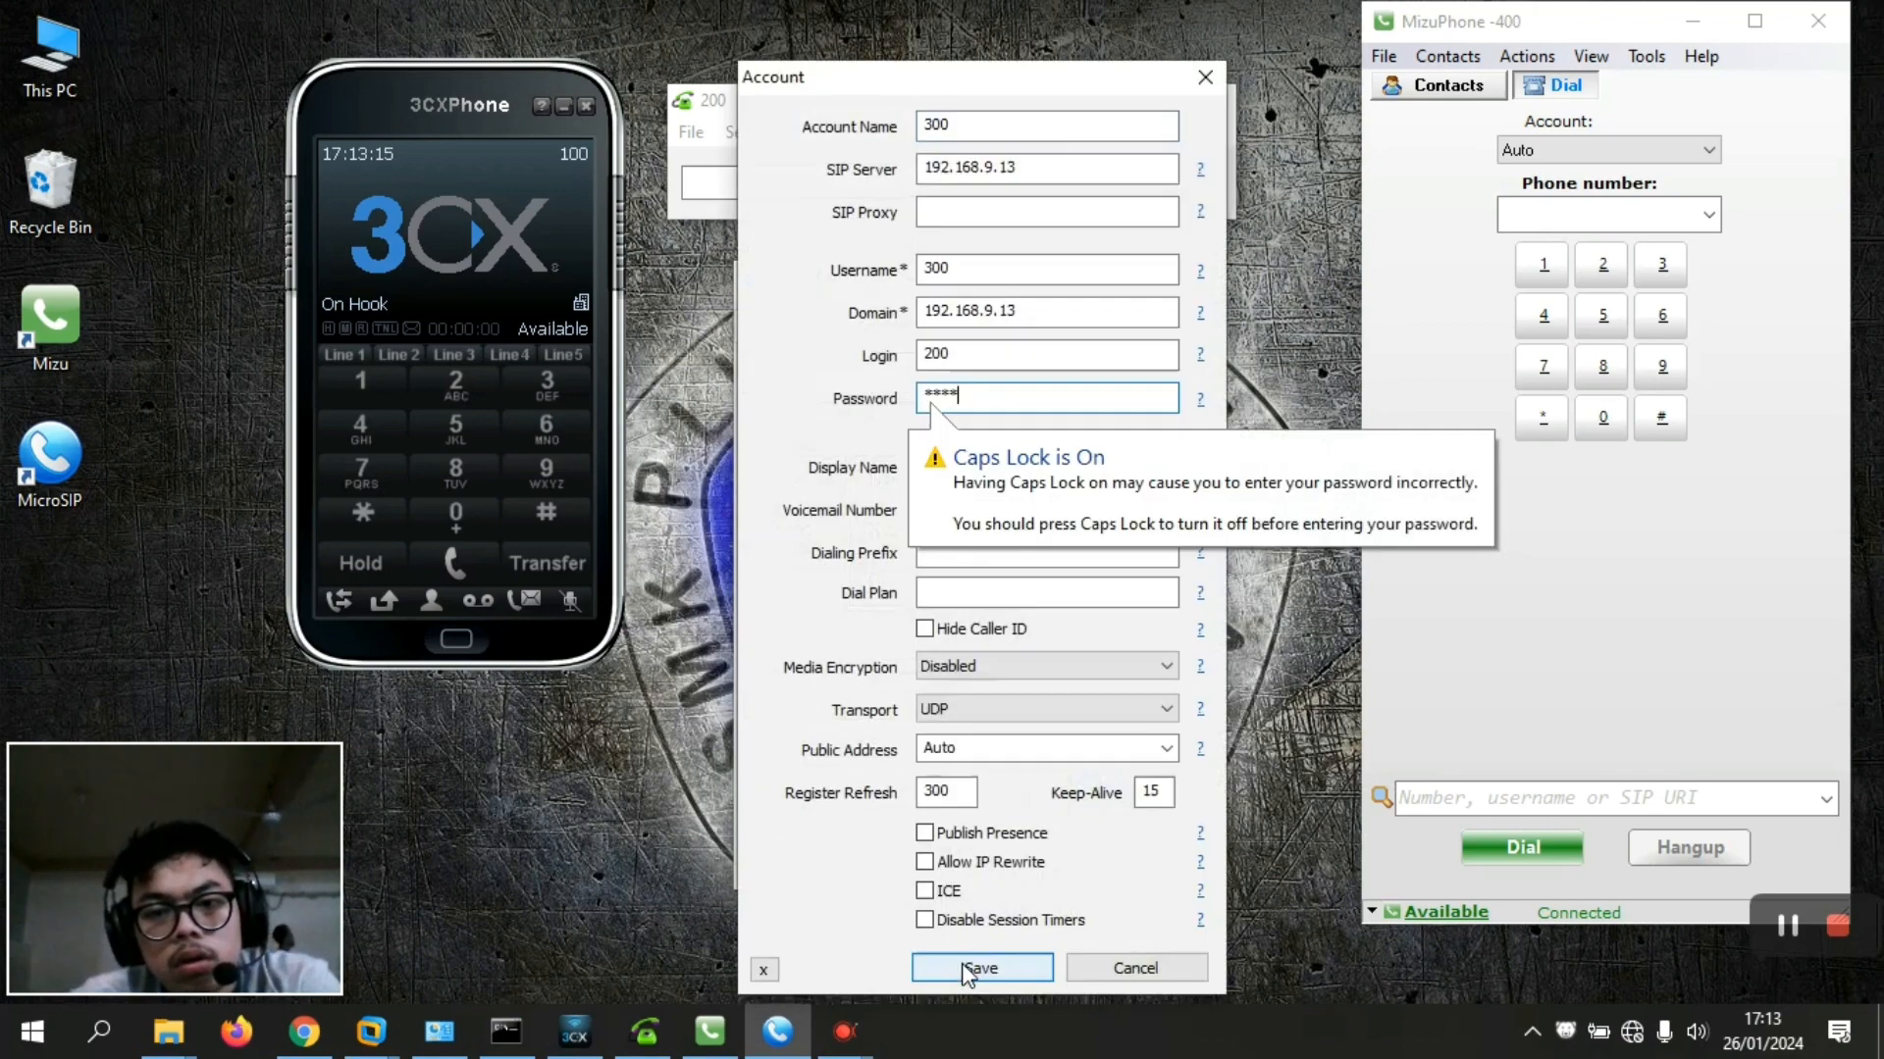
Clear and retype the password, save repeatedly, then cancel out of the Account dialog
double_click(1005, 397)
double_click(1003, 397)
click(1001, 398)
double_click(1001, 397)
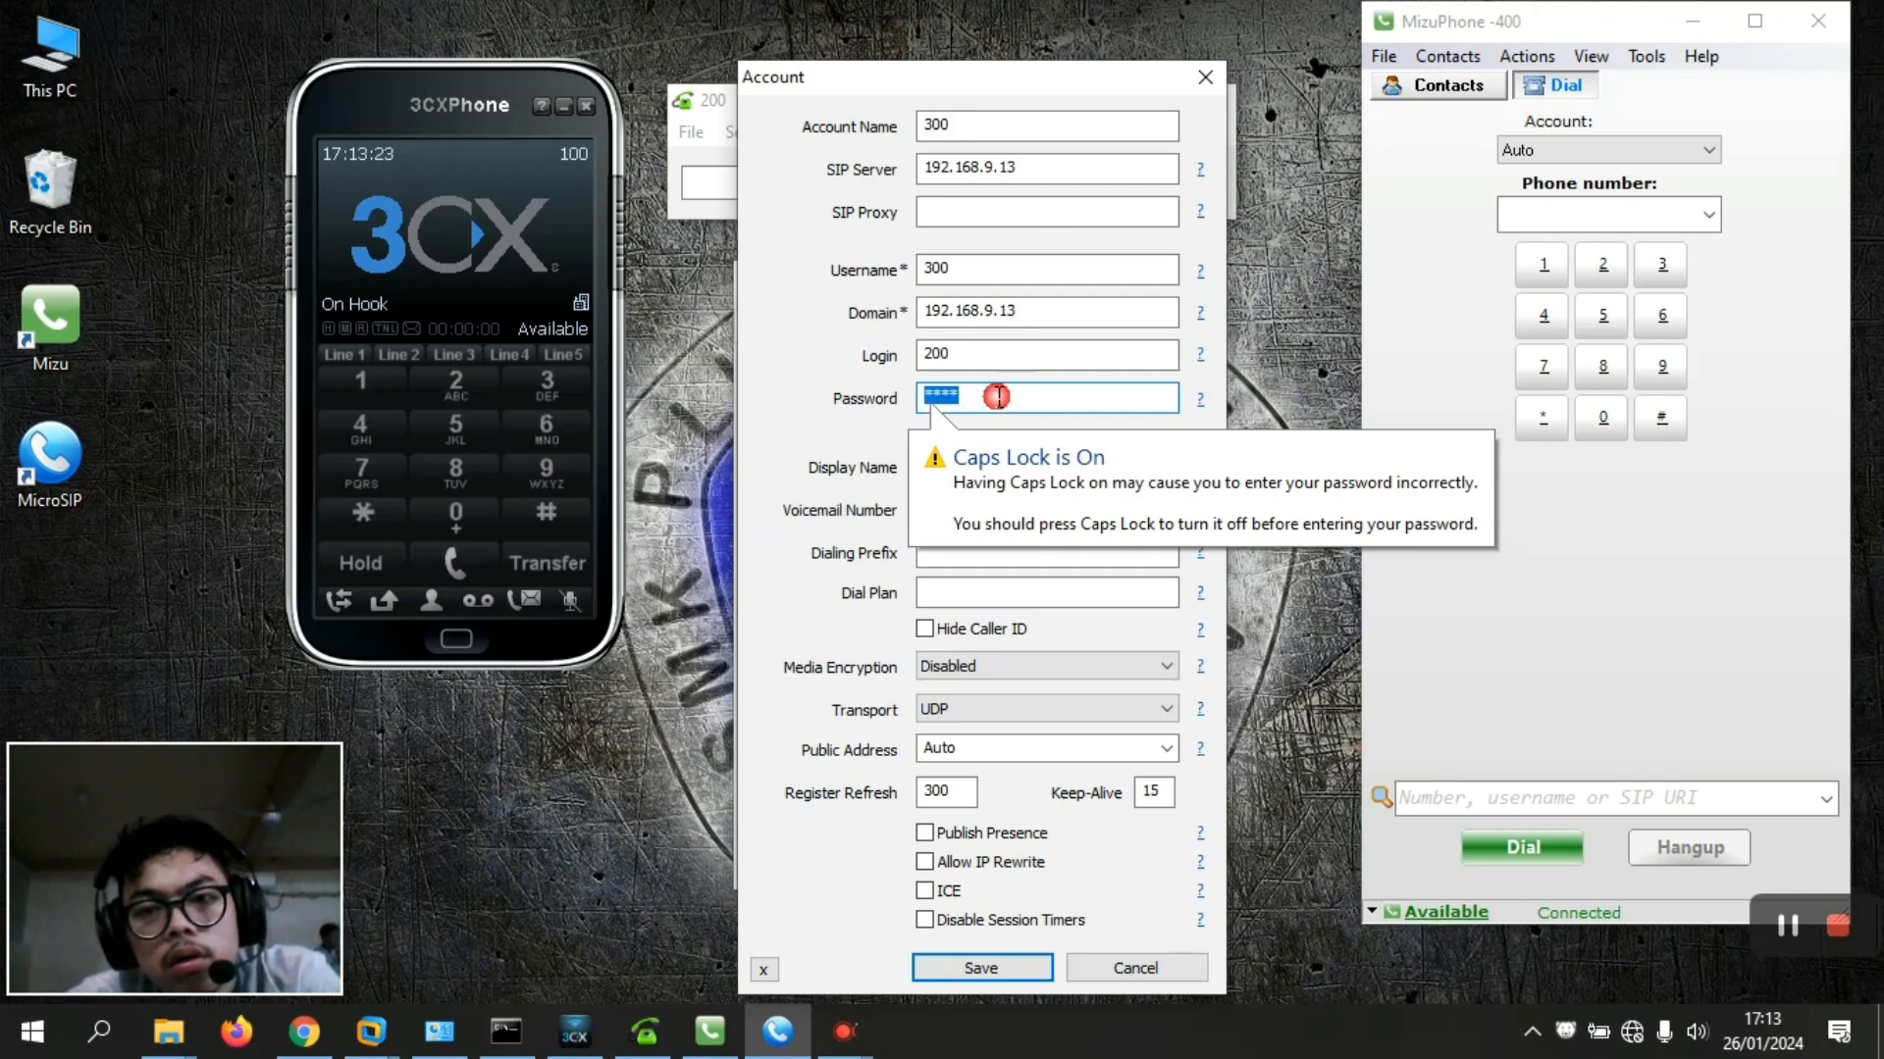
key(BackSpace)
text(2)
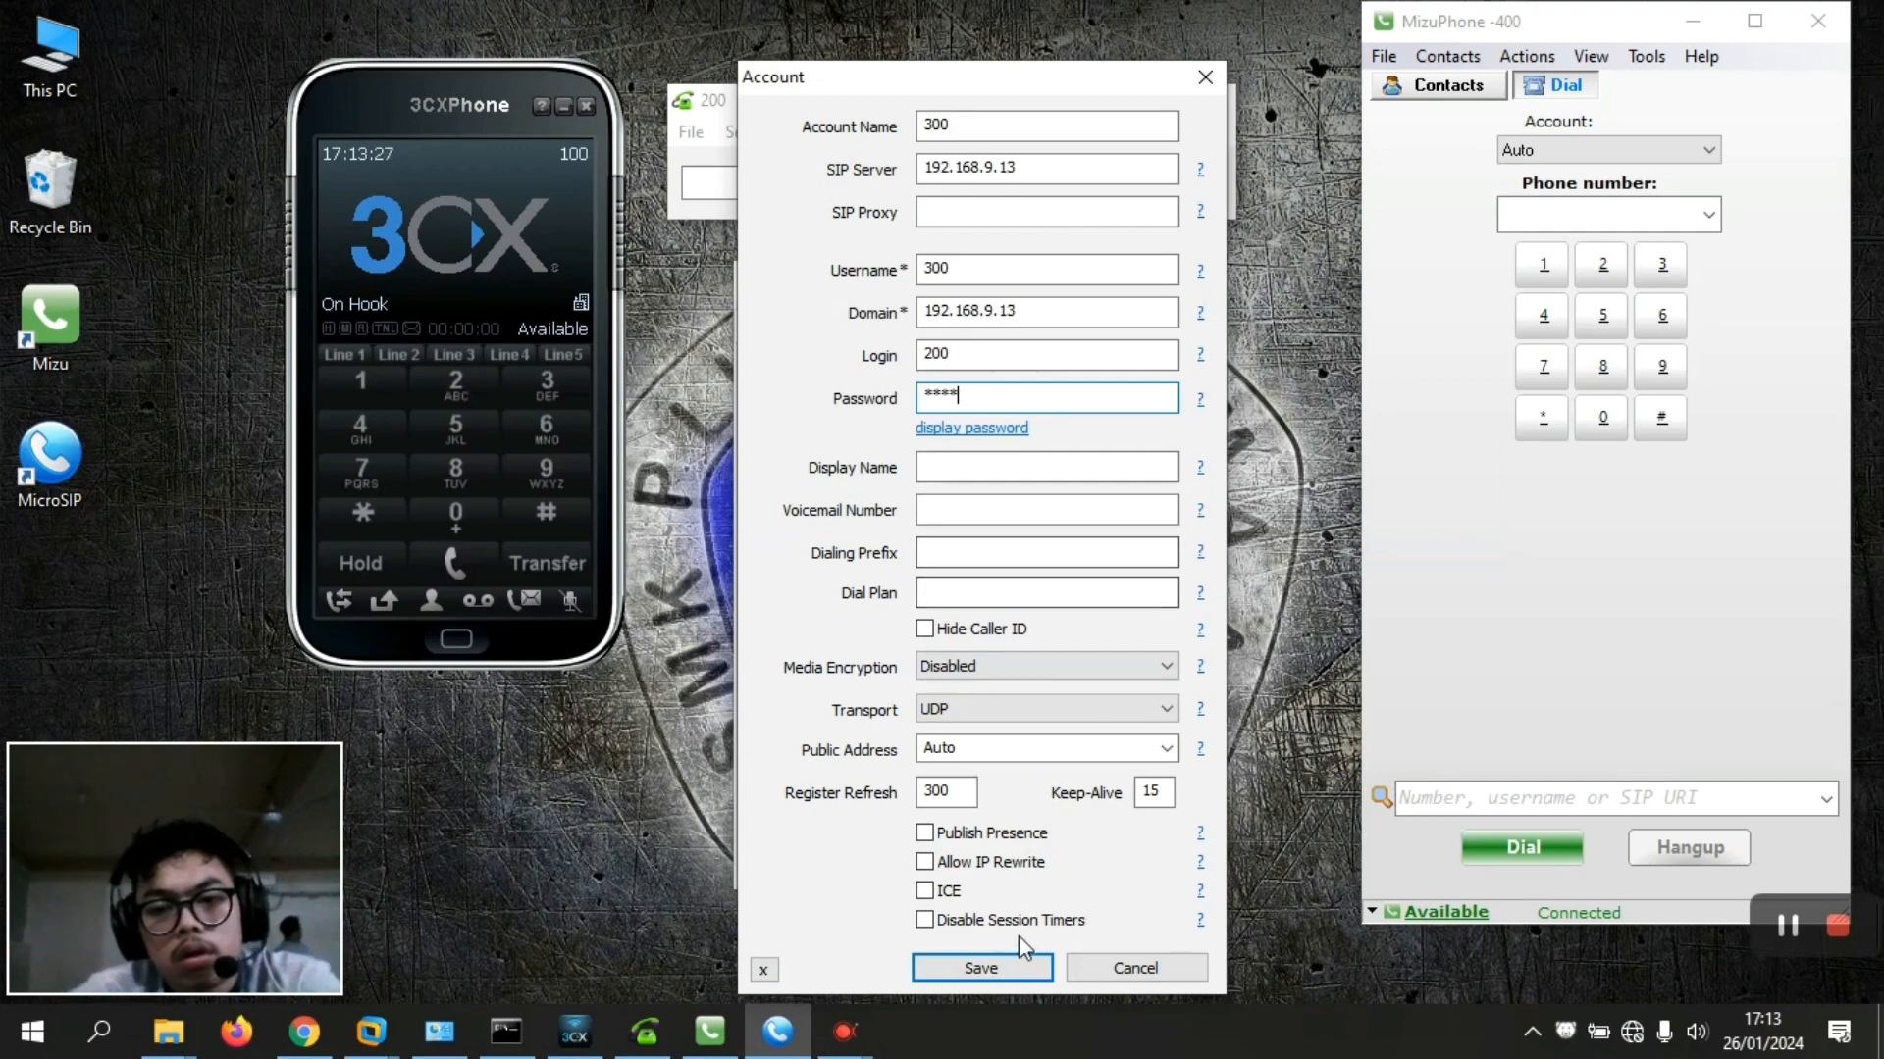
click(997, 960)
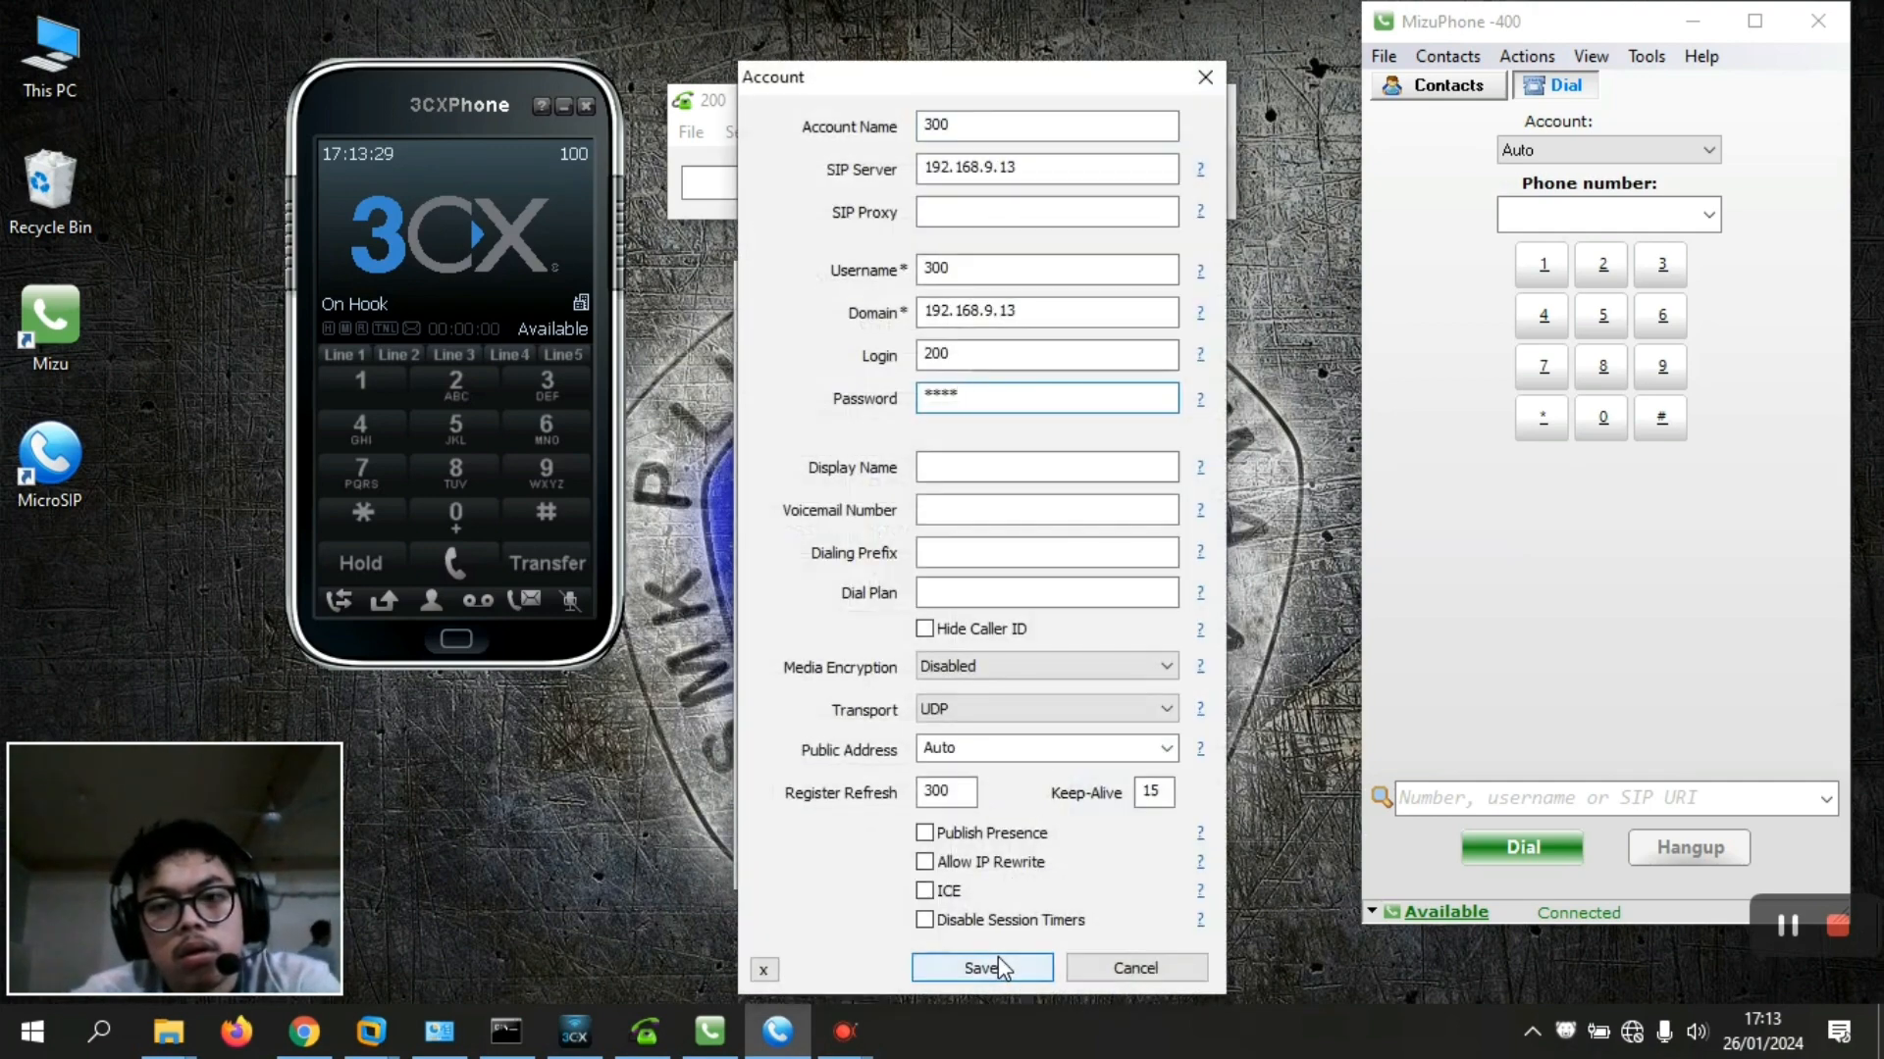
click(997, 956)
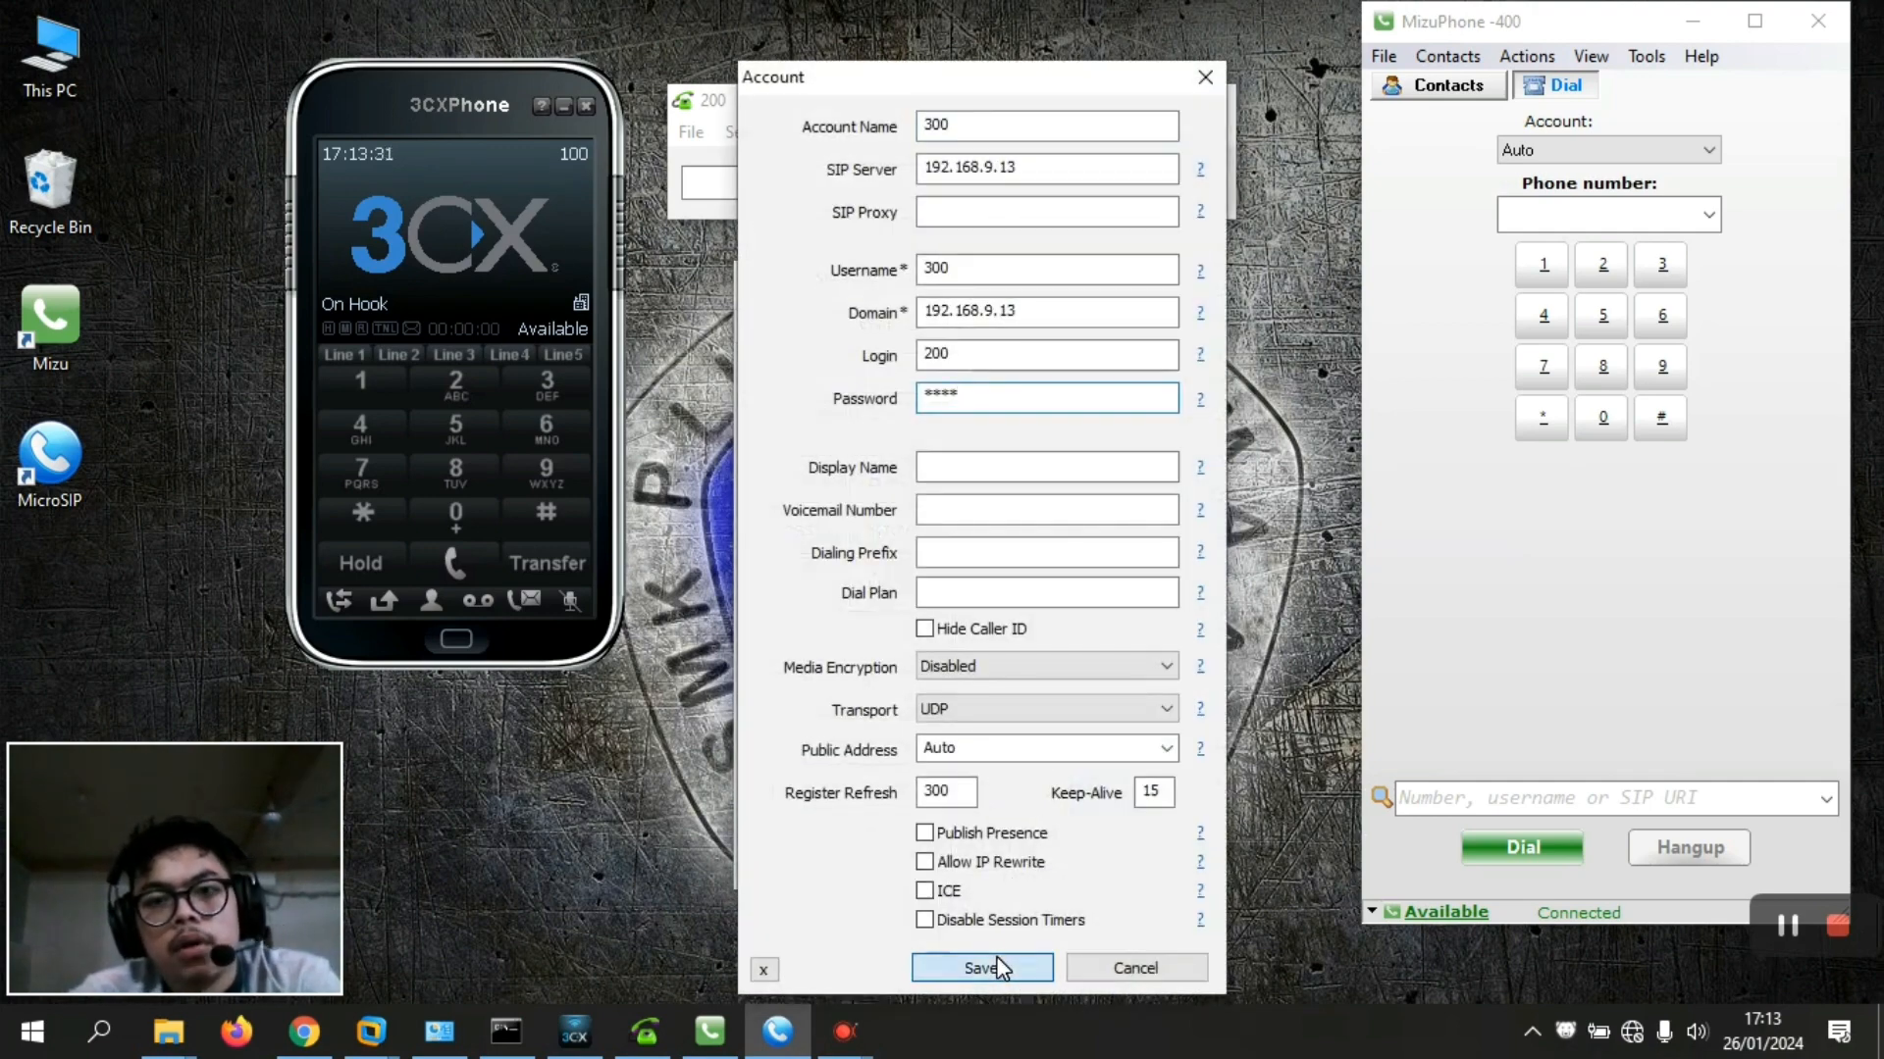
click(998, 966)
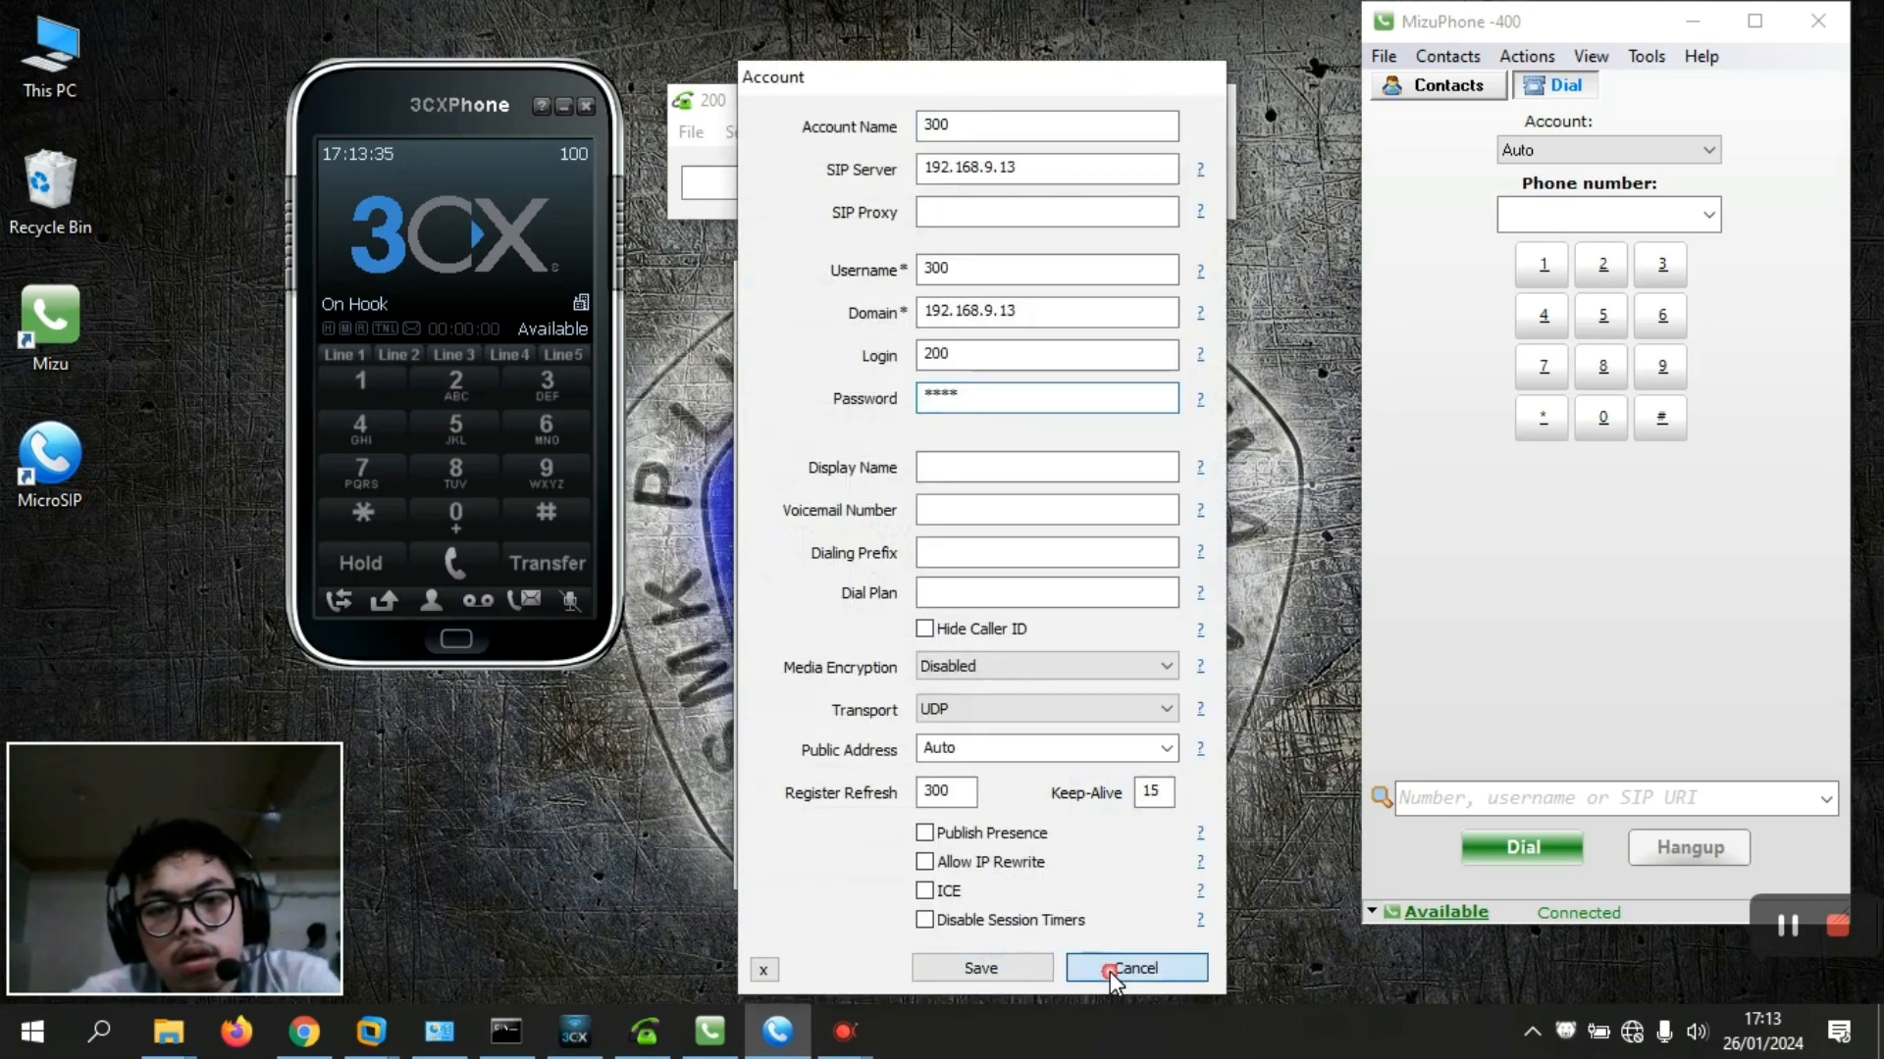
click(1110, 970)
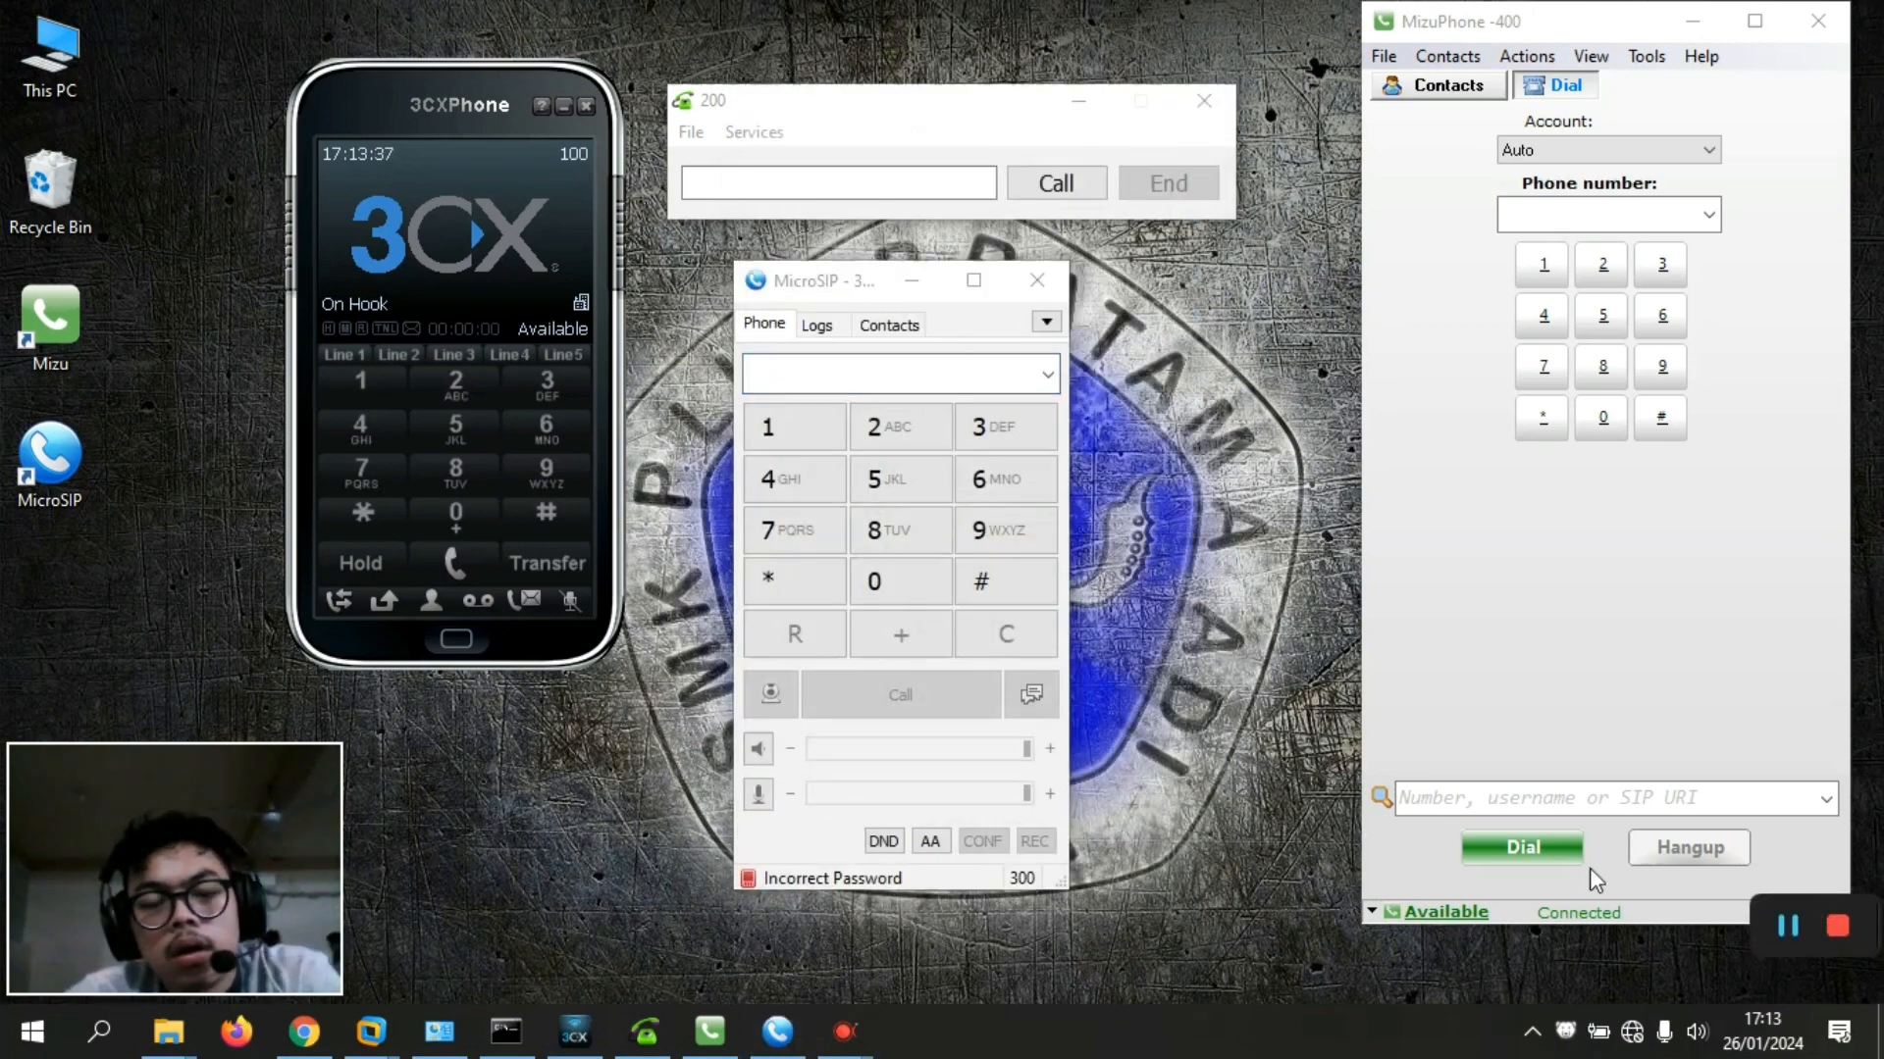
Change account 300's login from 200 to 300, retype the password, and save
click(1033, 337)
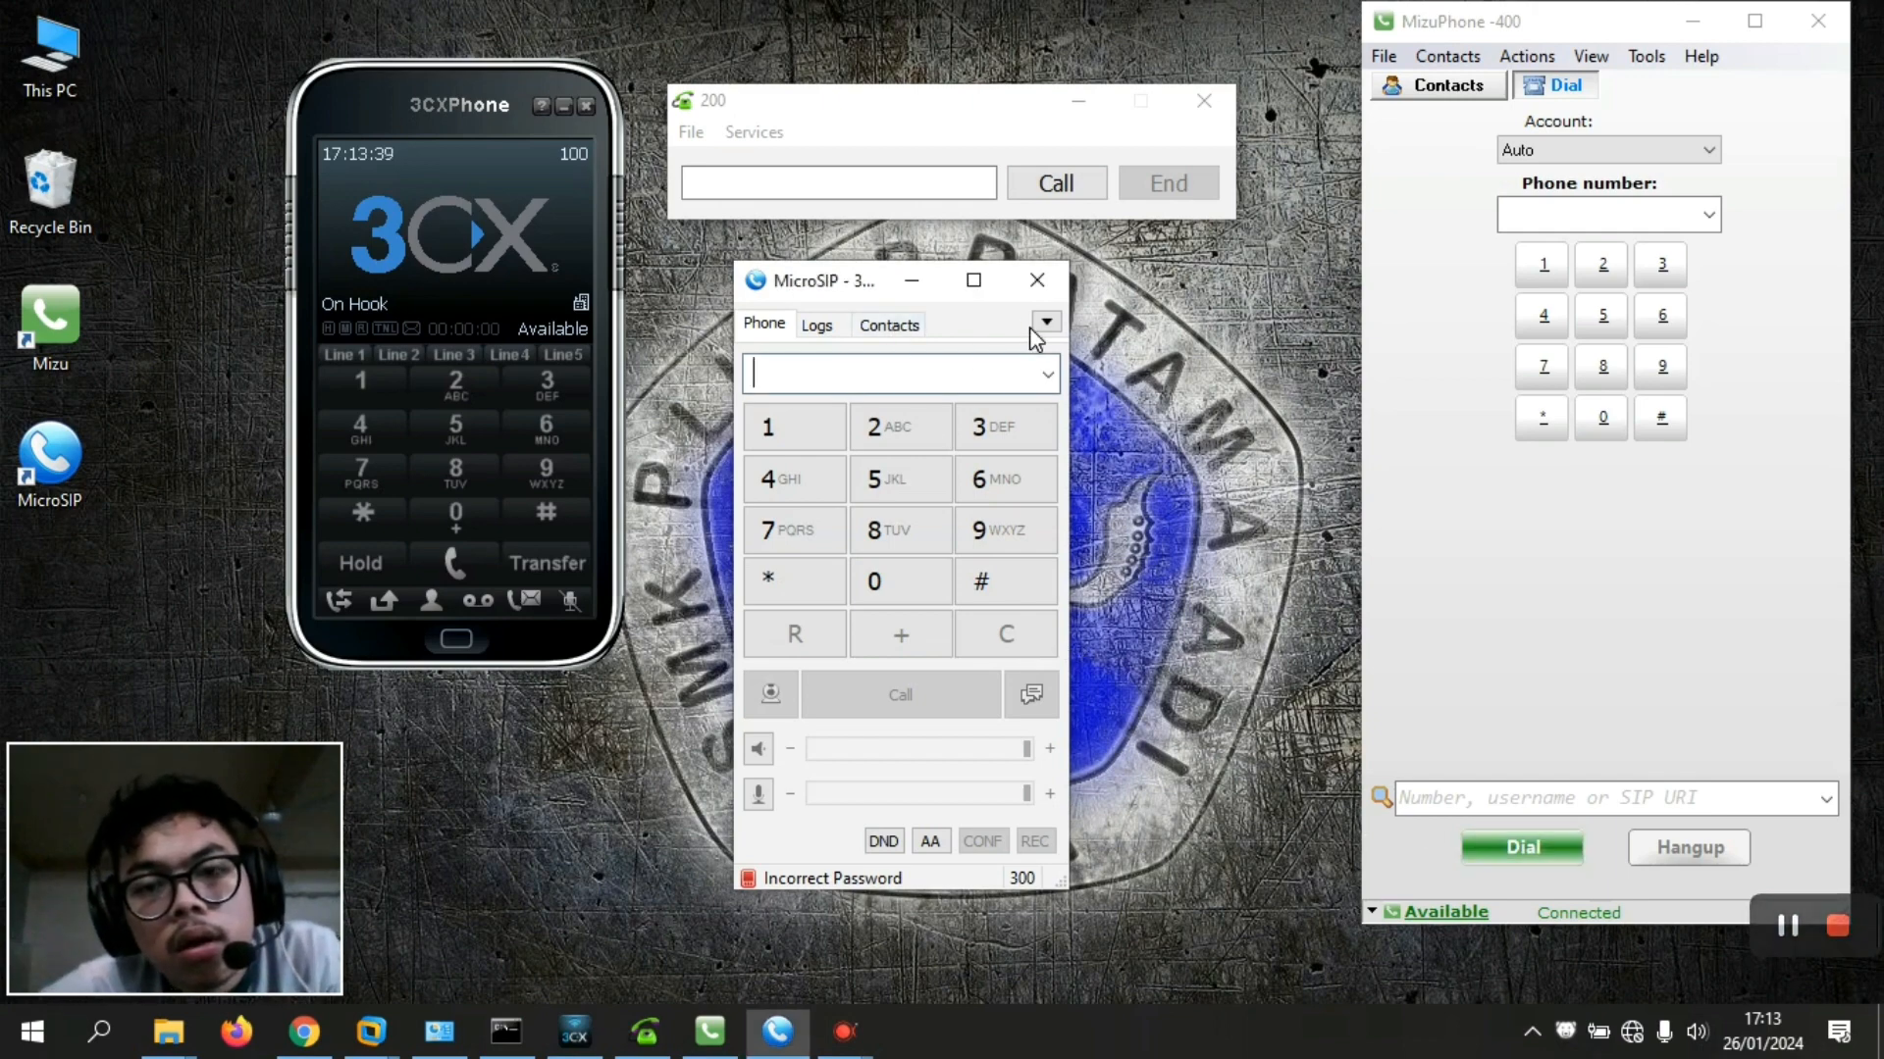
click(1046, 322)
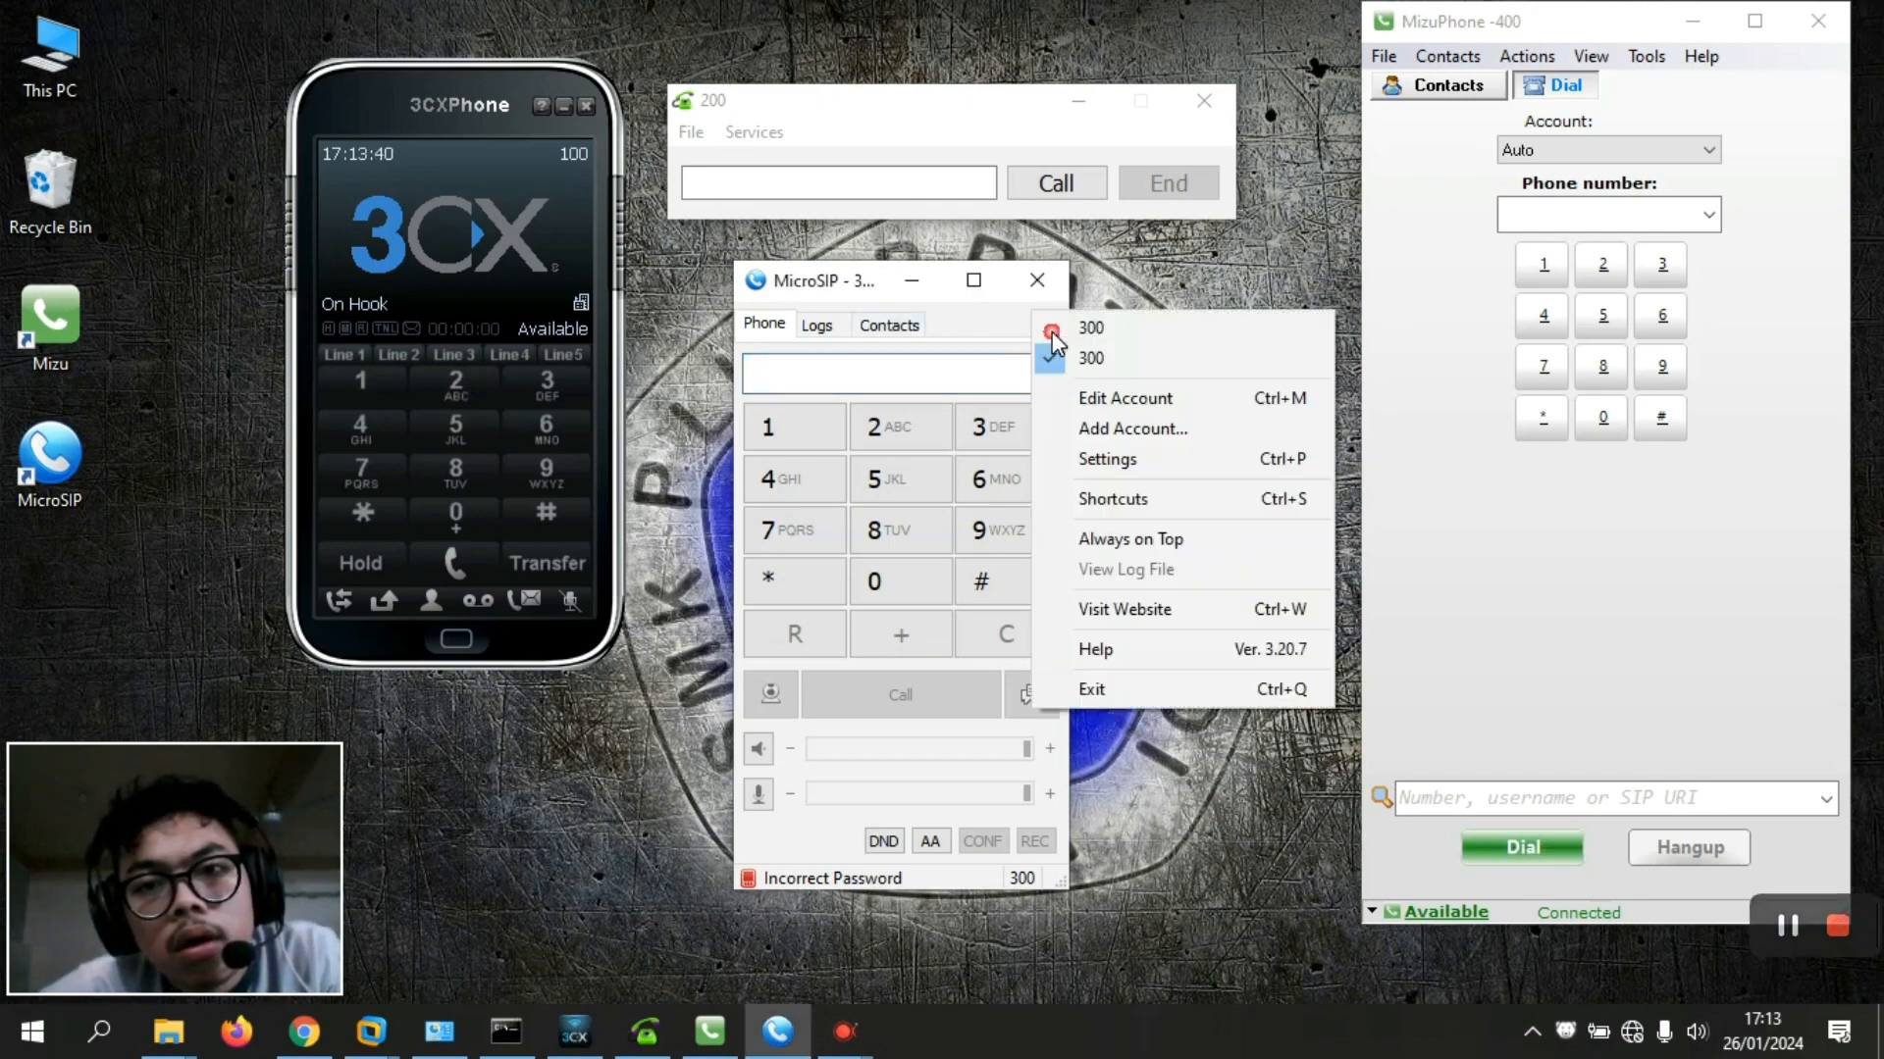
click(1164, 402)
double_click(978, 388)
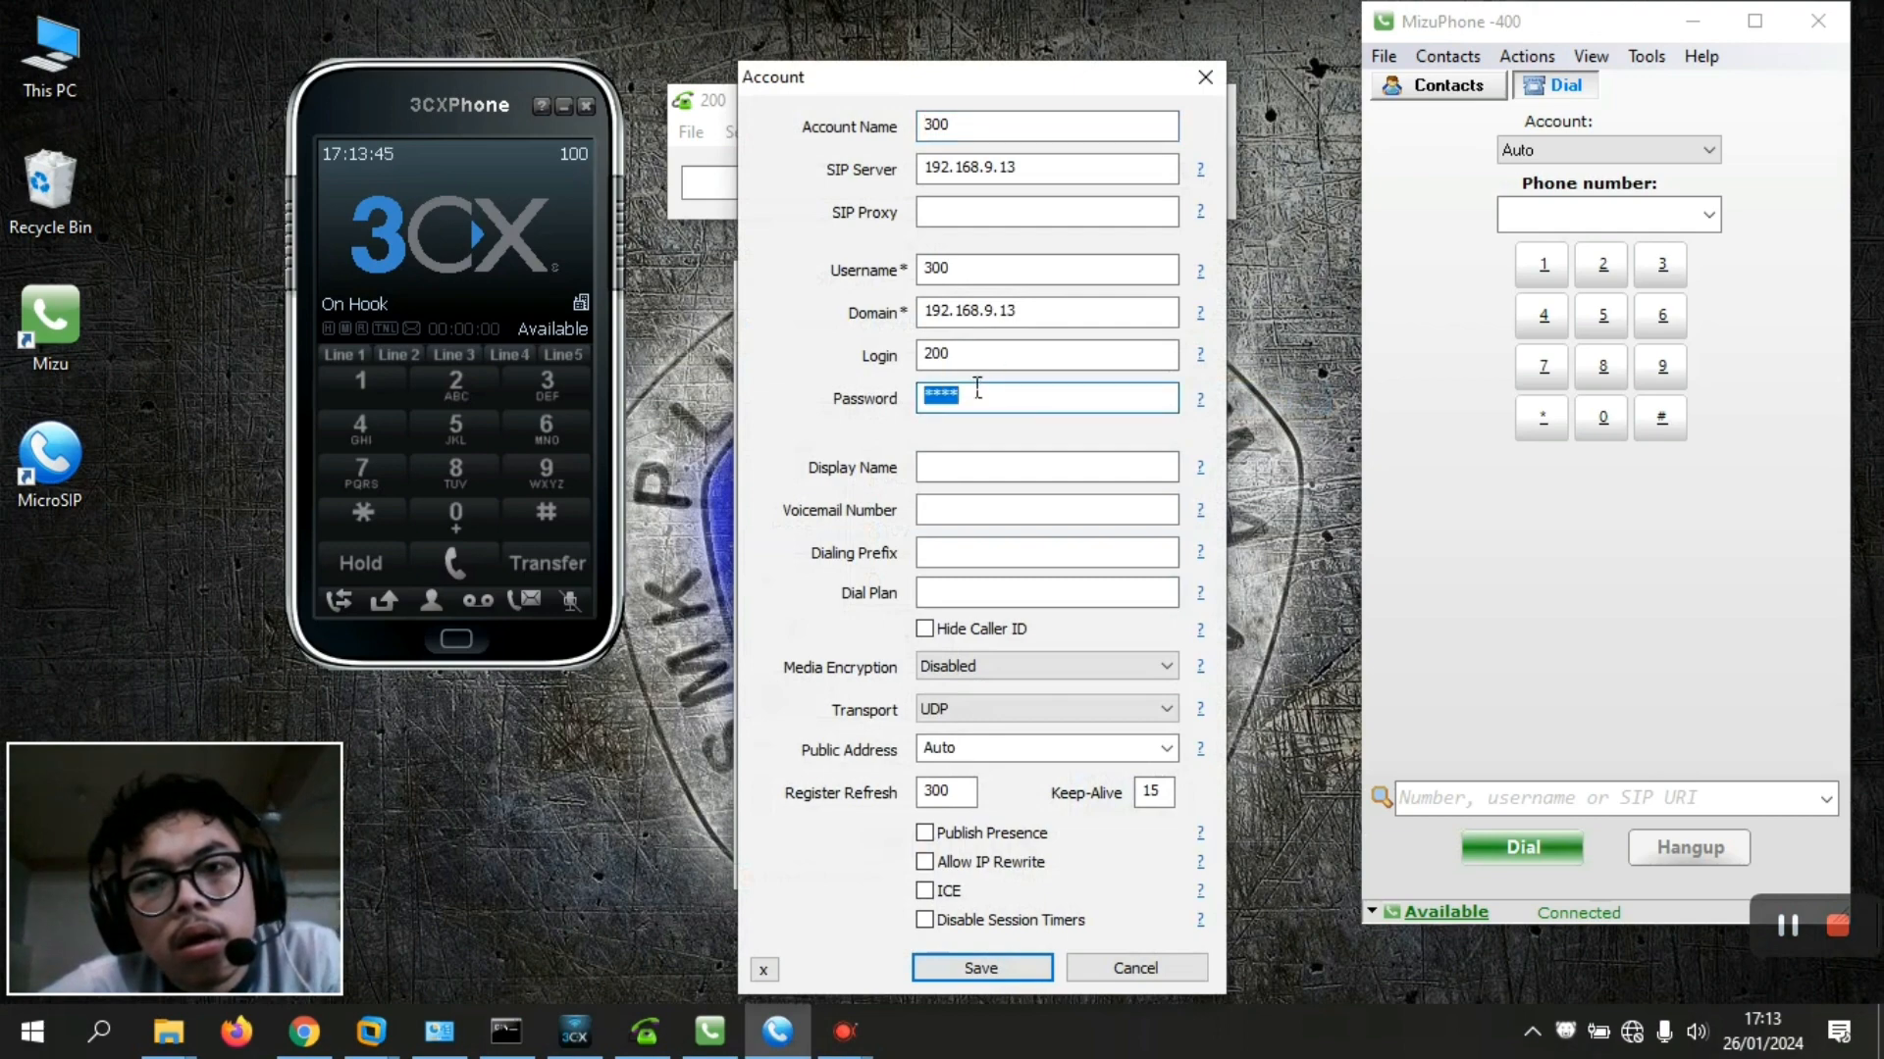
double_click(948, 356)
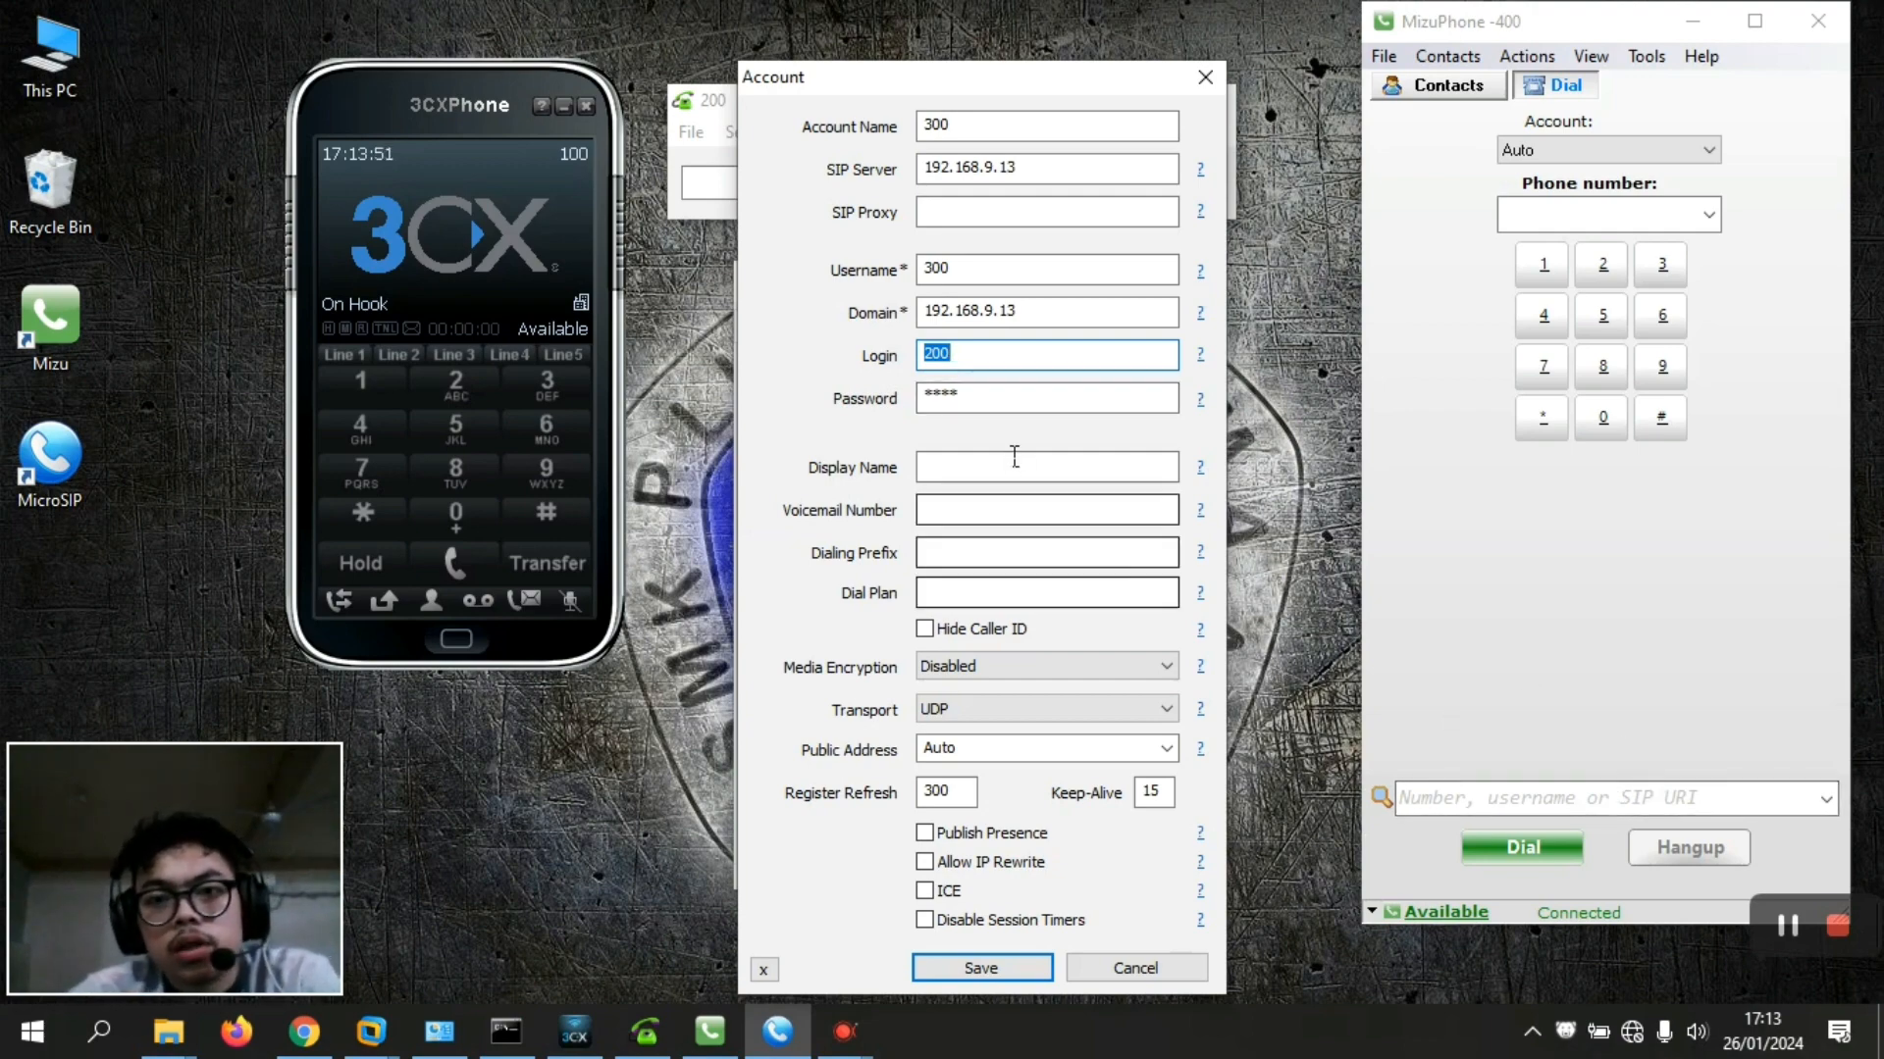
text(300)
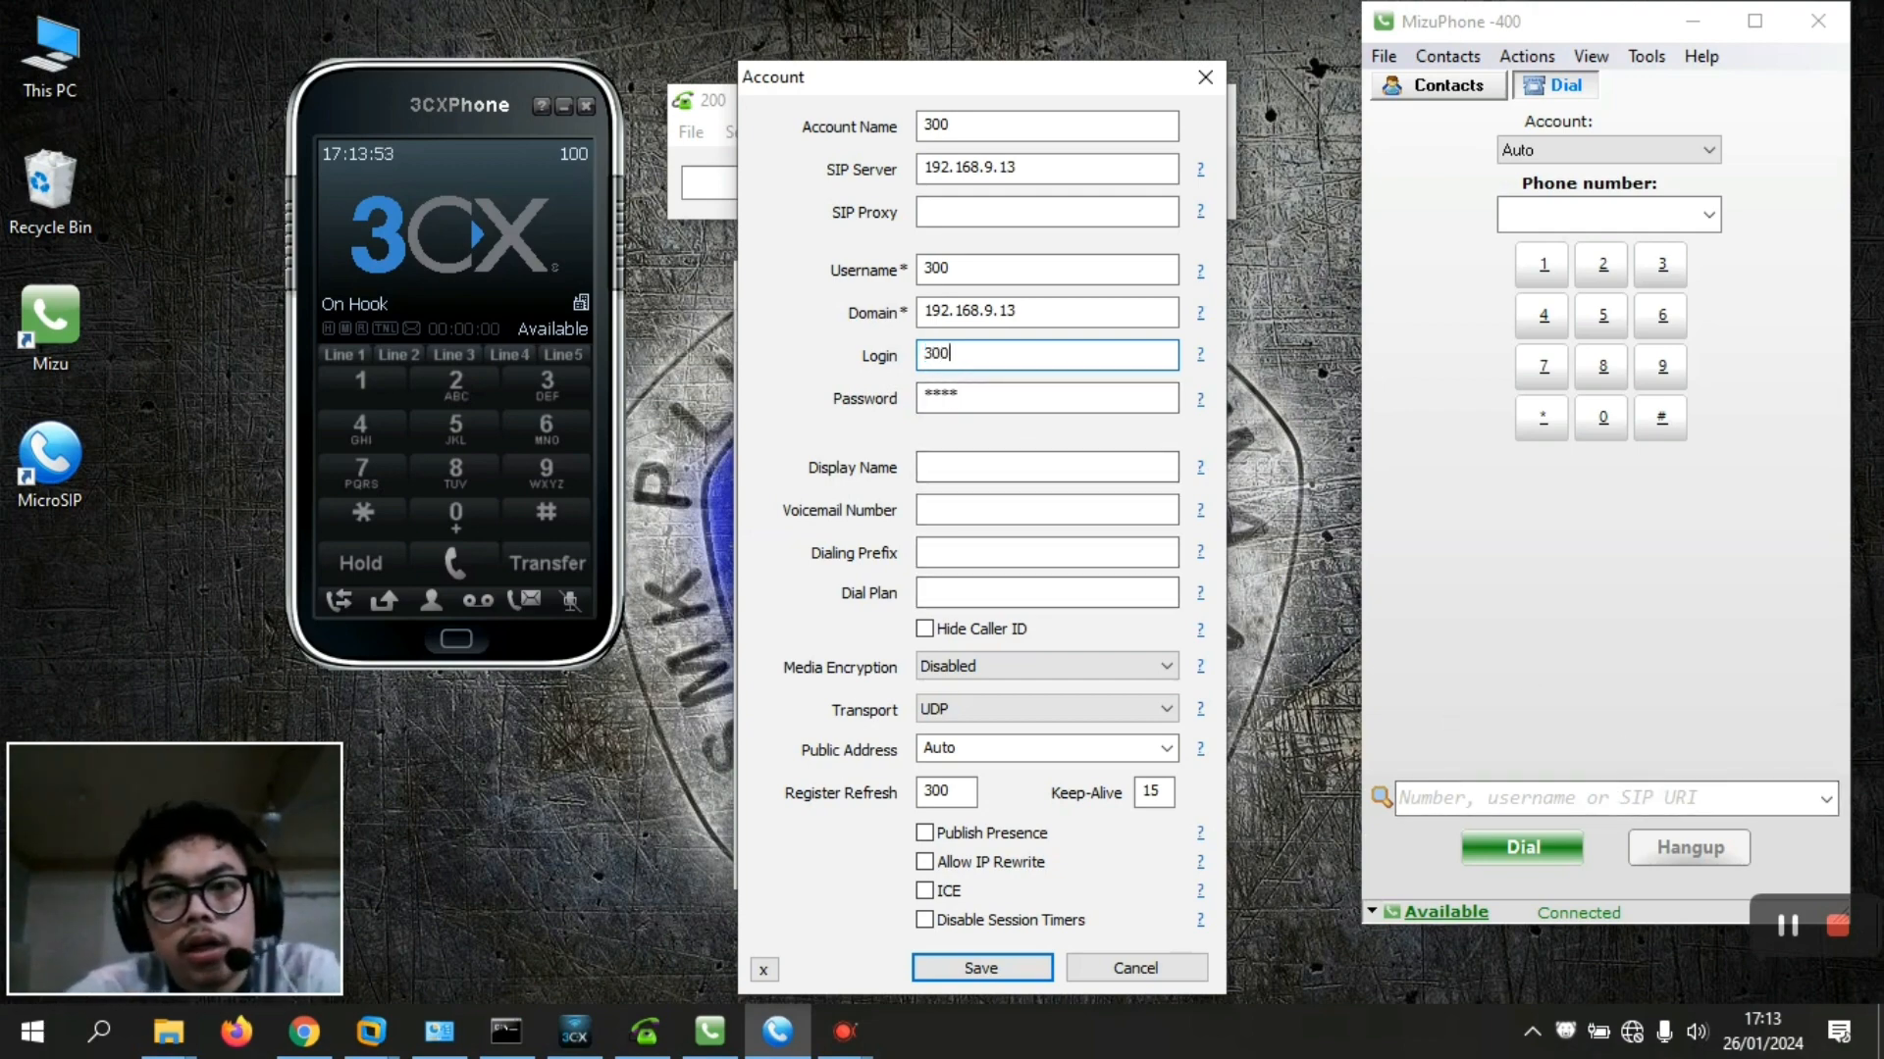
double_click(955, 408)
text(300)
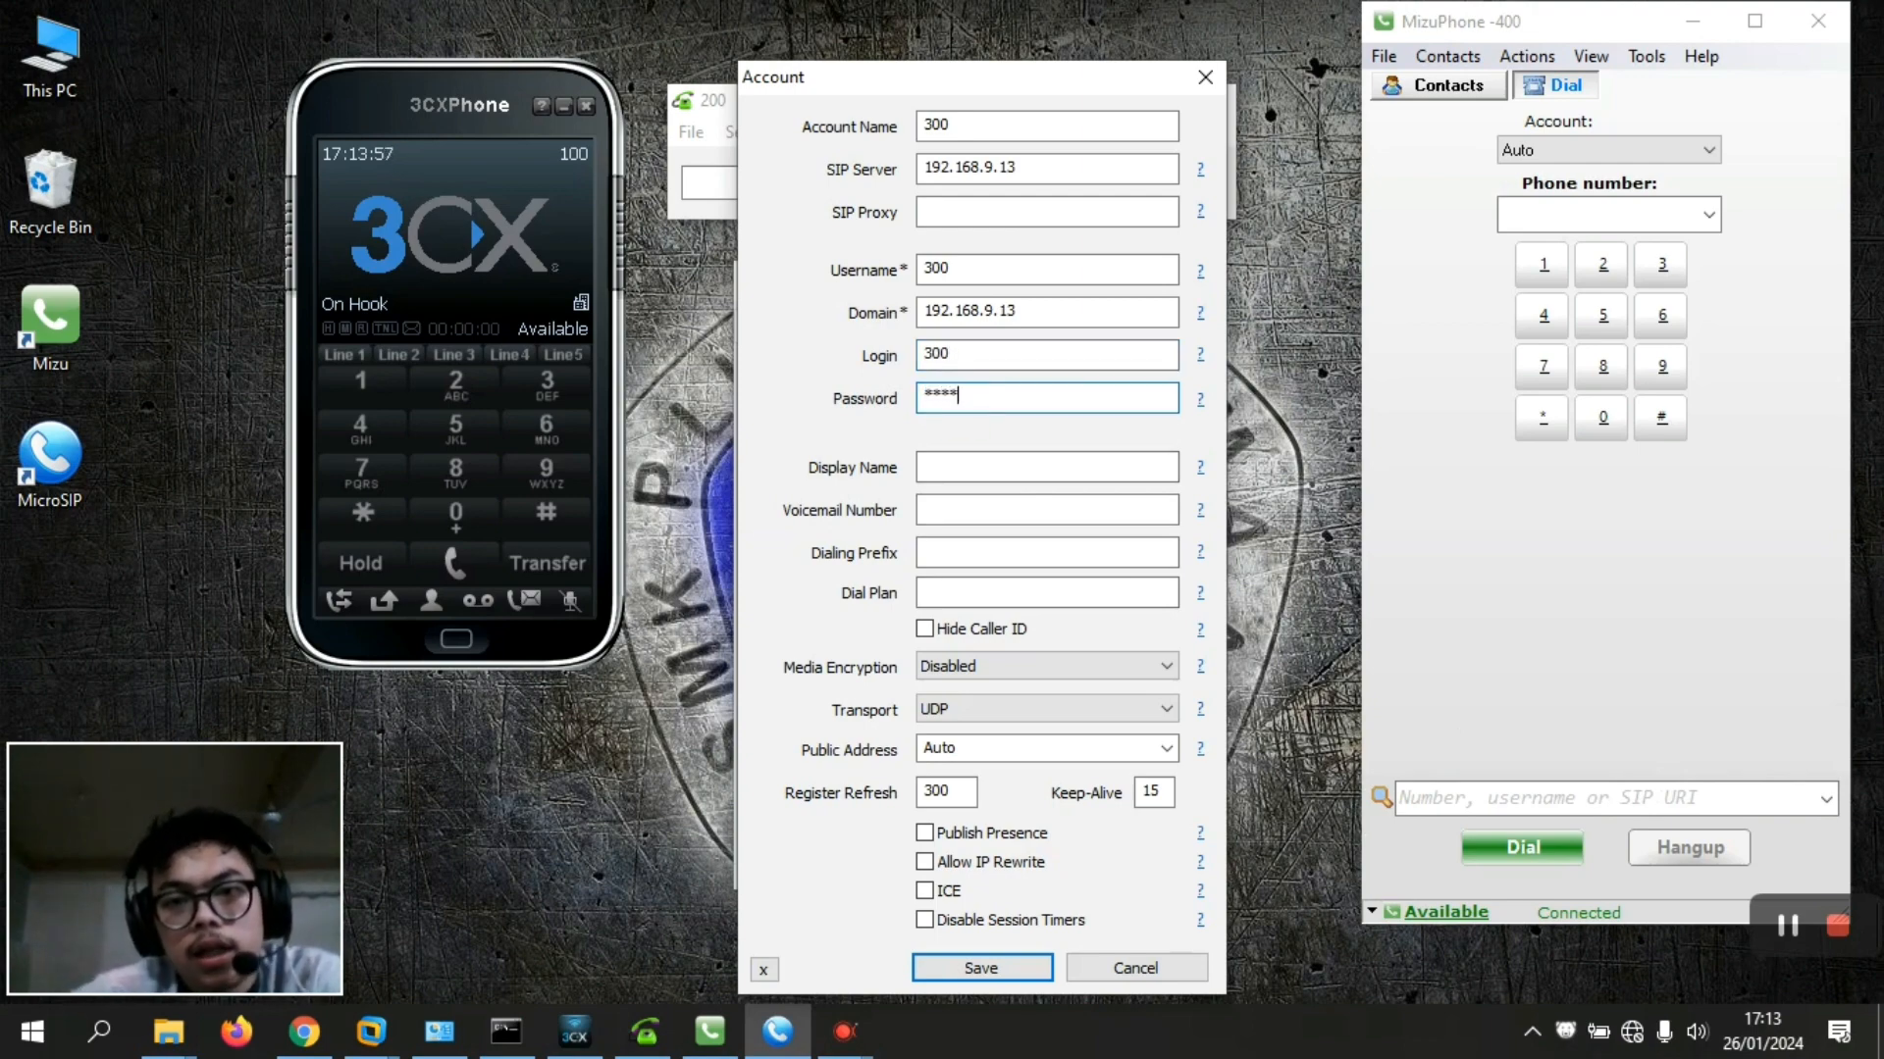
click(976, 967)
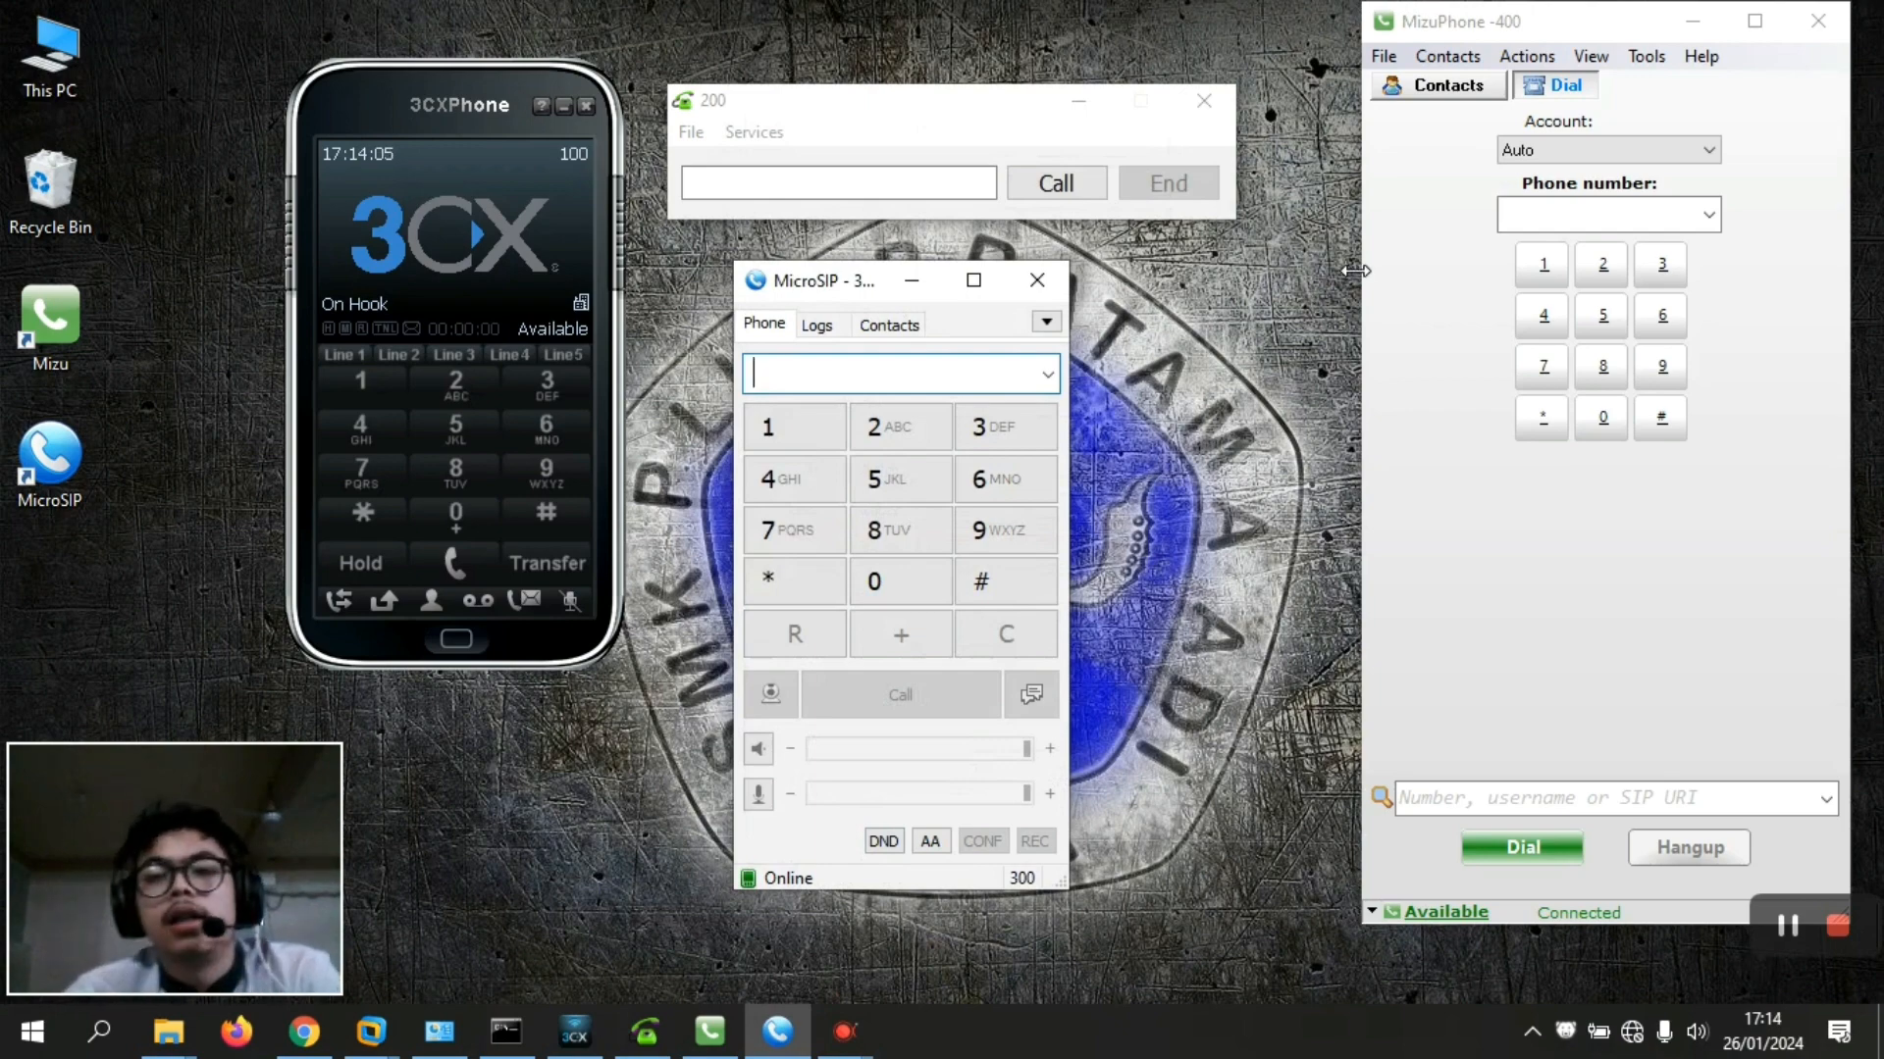
In MizuPhone's account settings, enter account name 400 and domain 192.168.9.13
click(1389, 245)
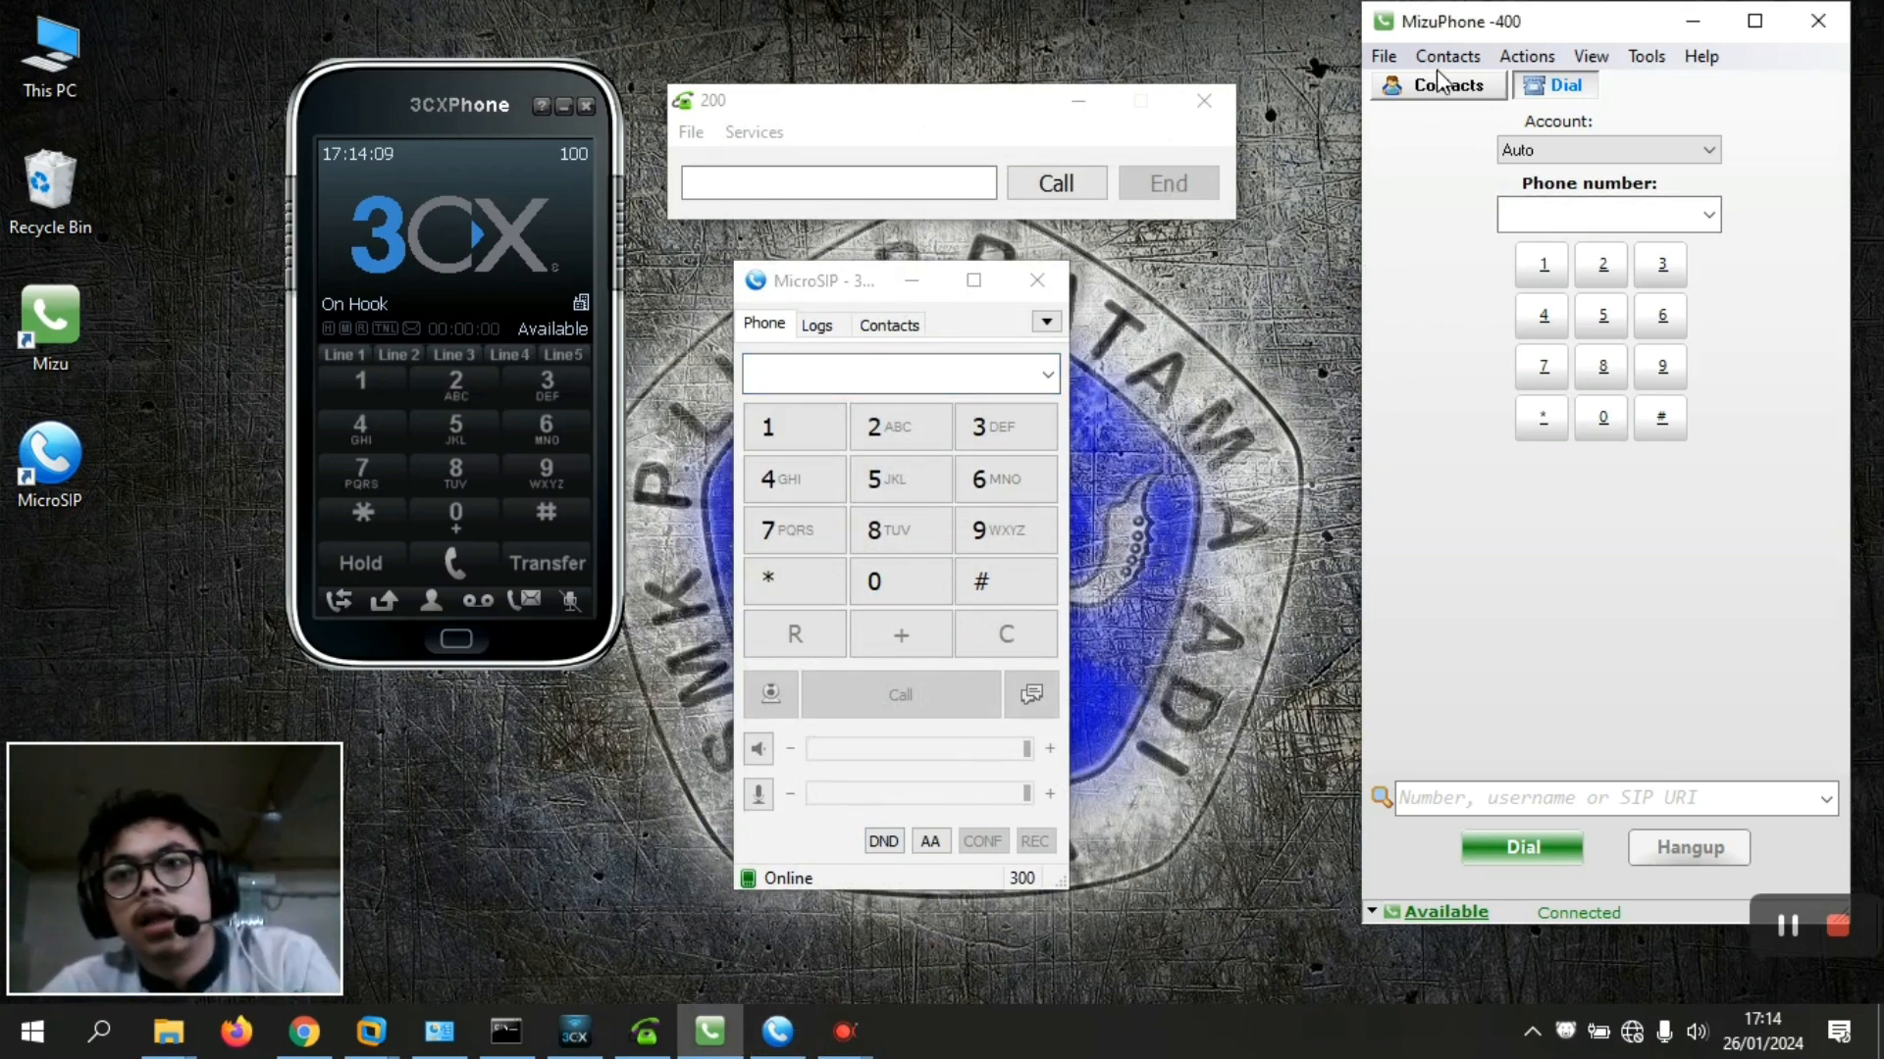
click(1384, 56)
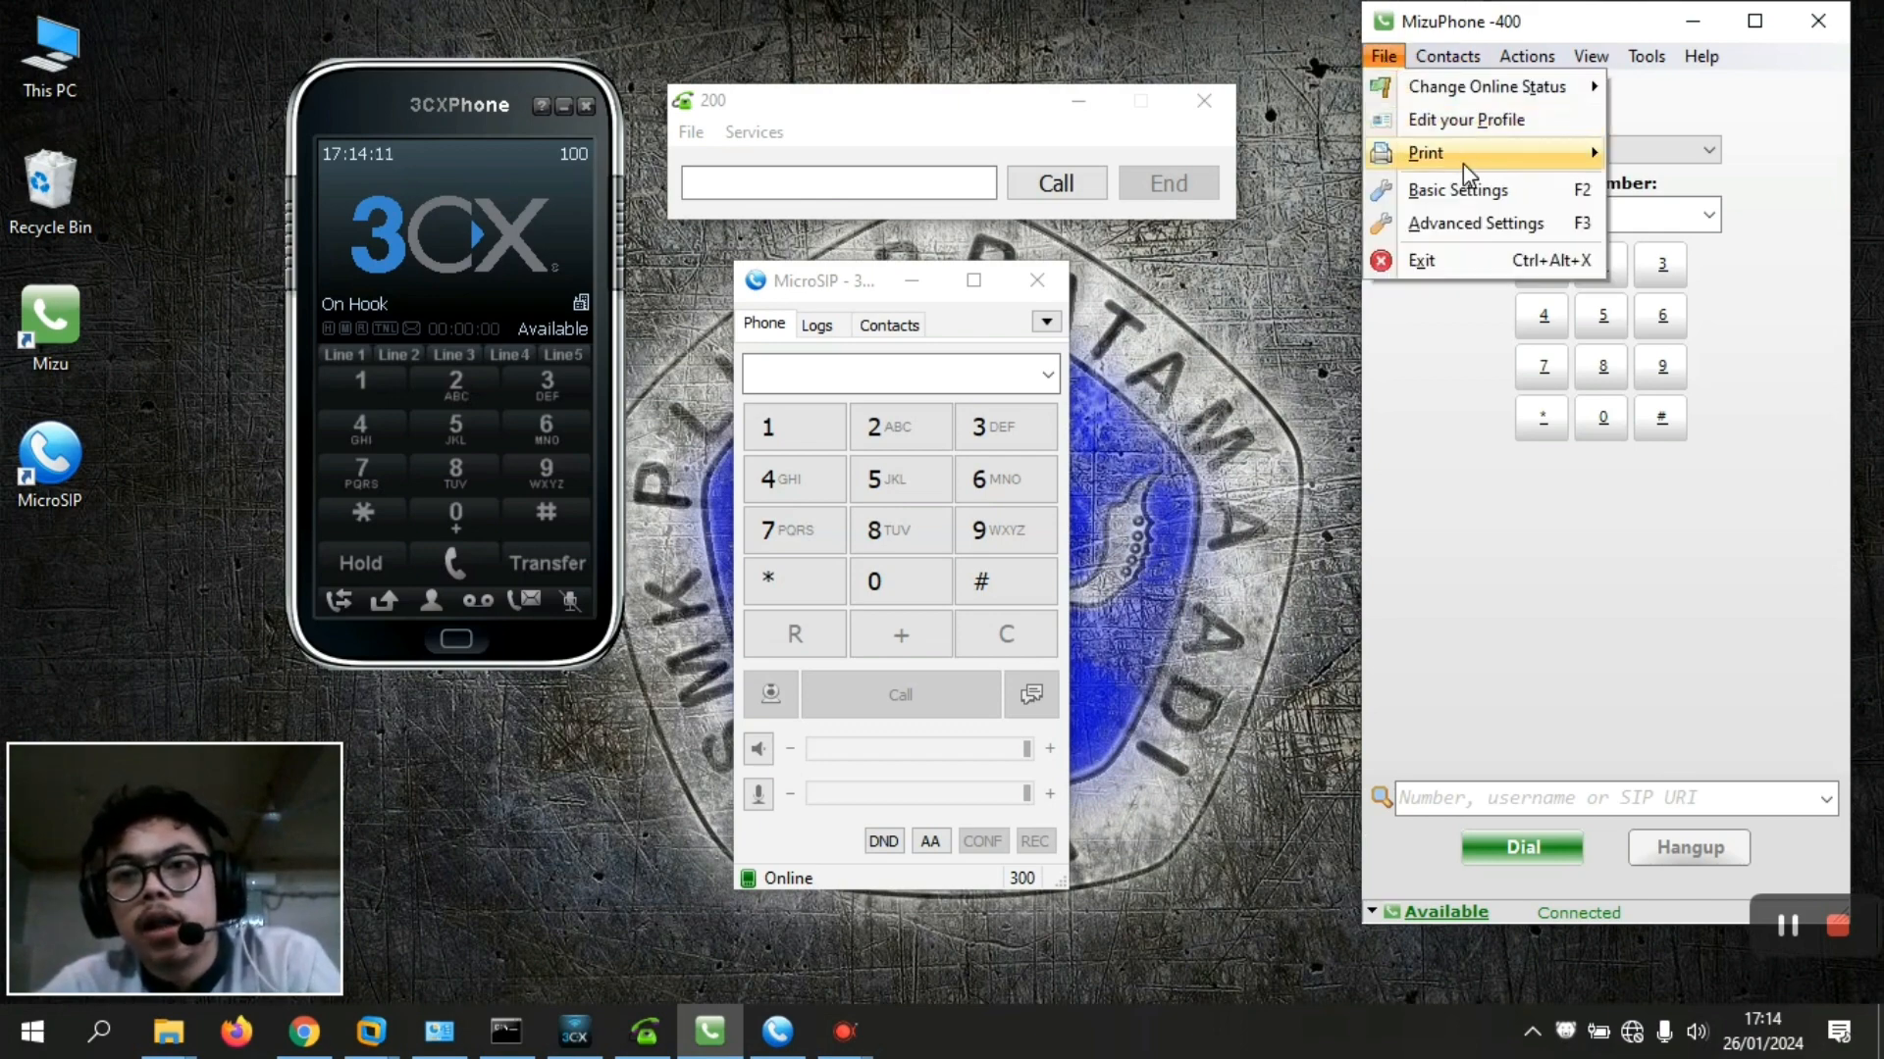
click(1464, 189)
click(1711, 242)
click(1710, 211)
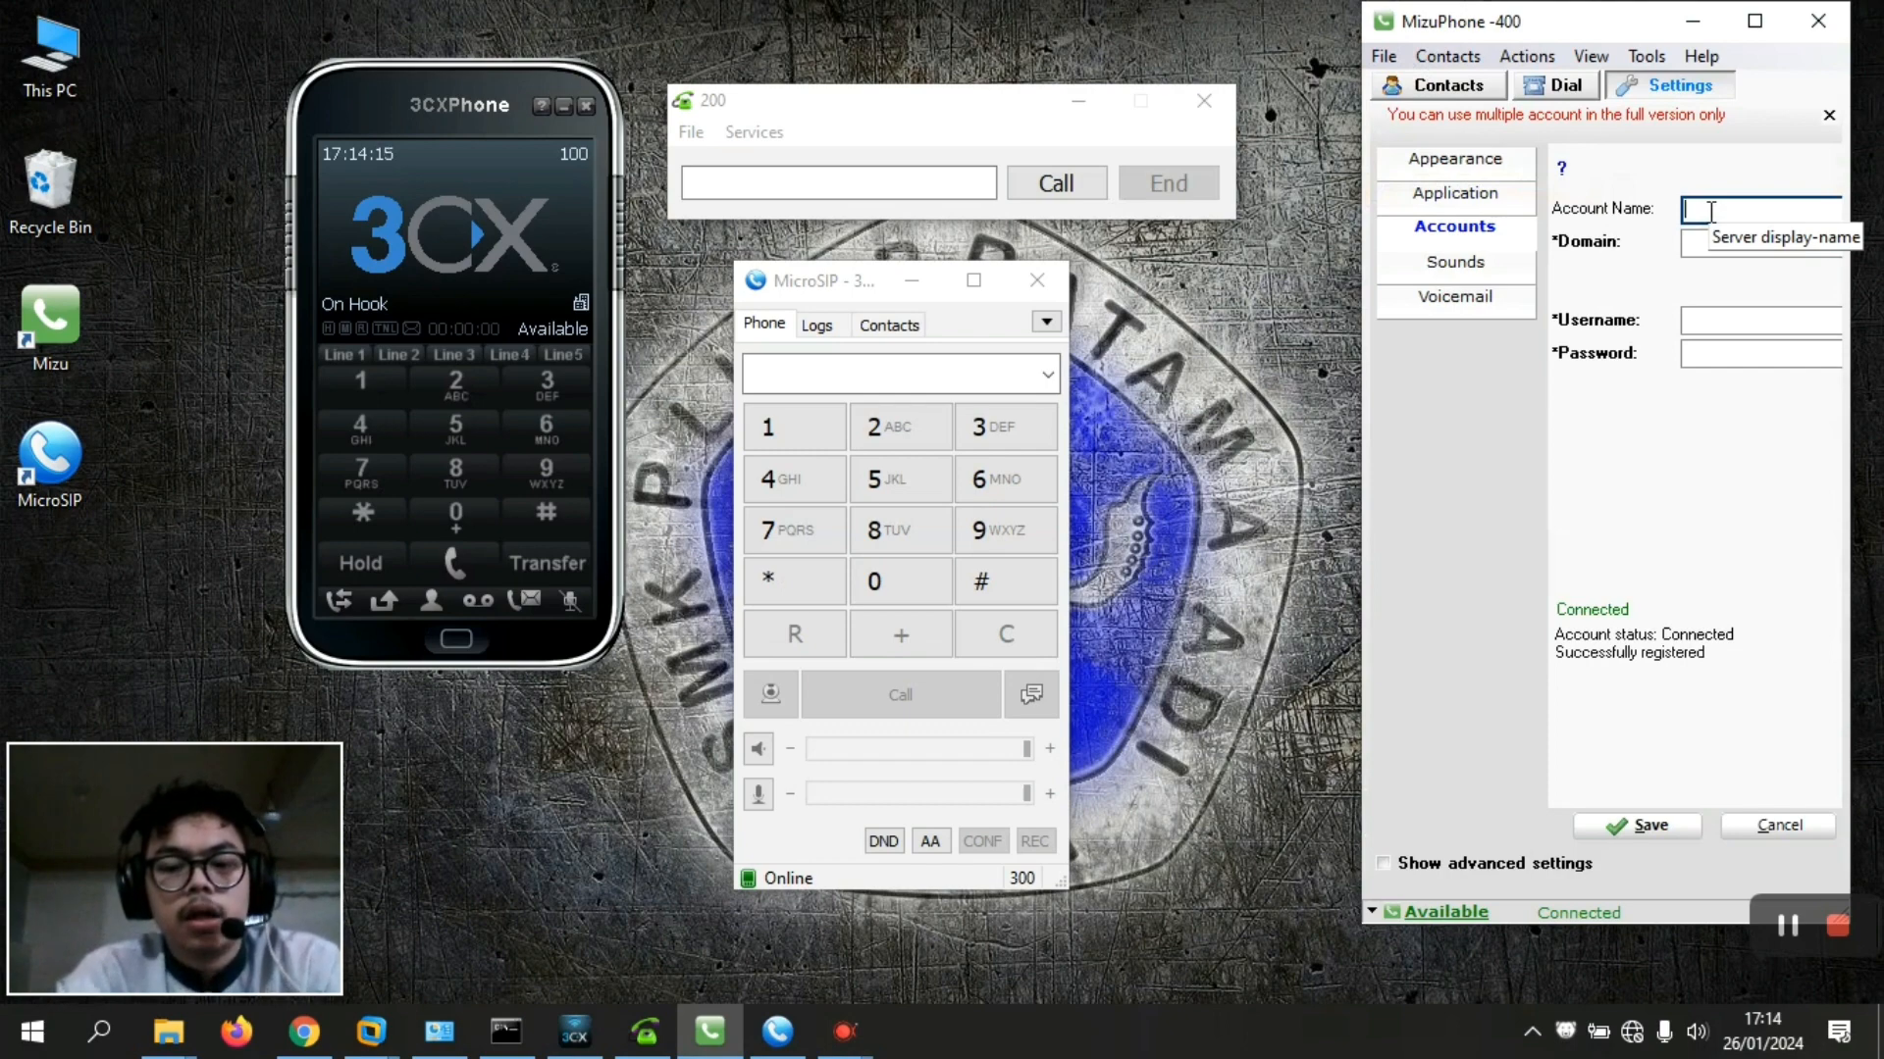
text(400)
click(1717, 246)
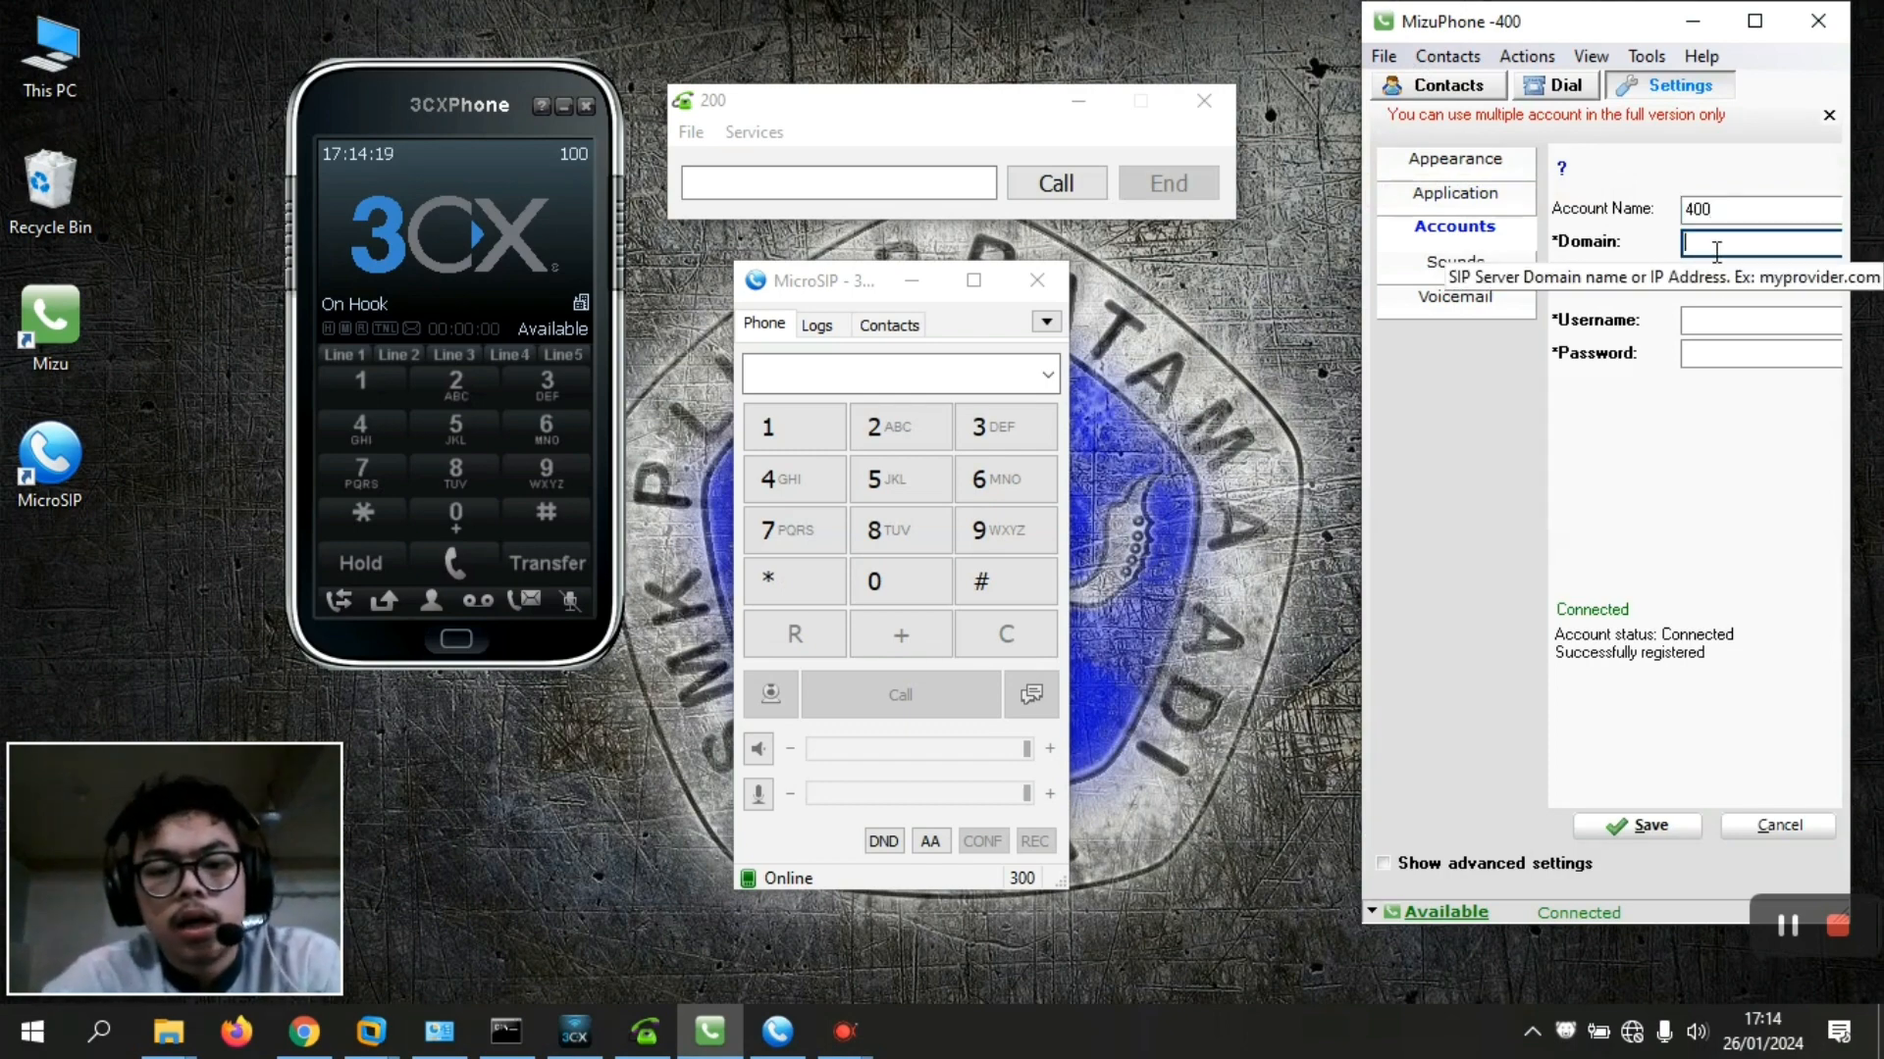
text(192.168.9.13)
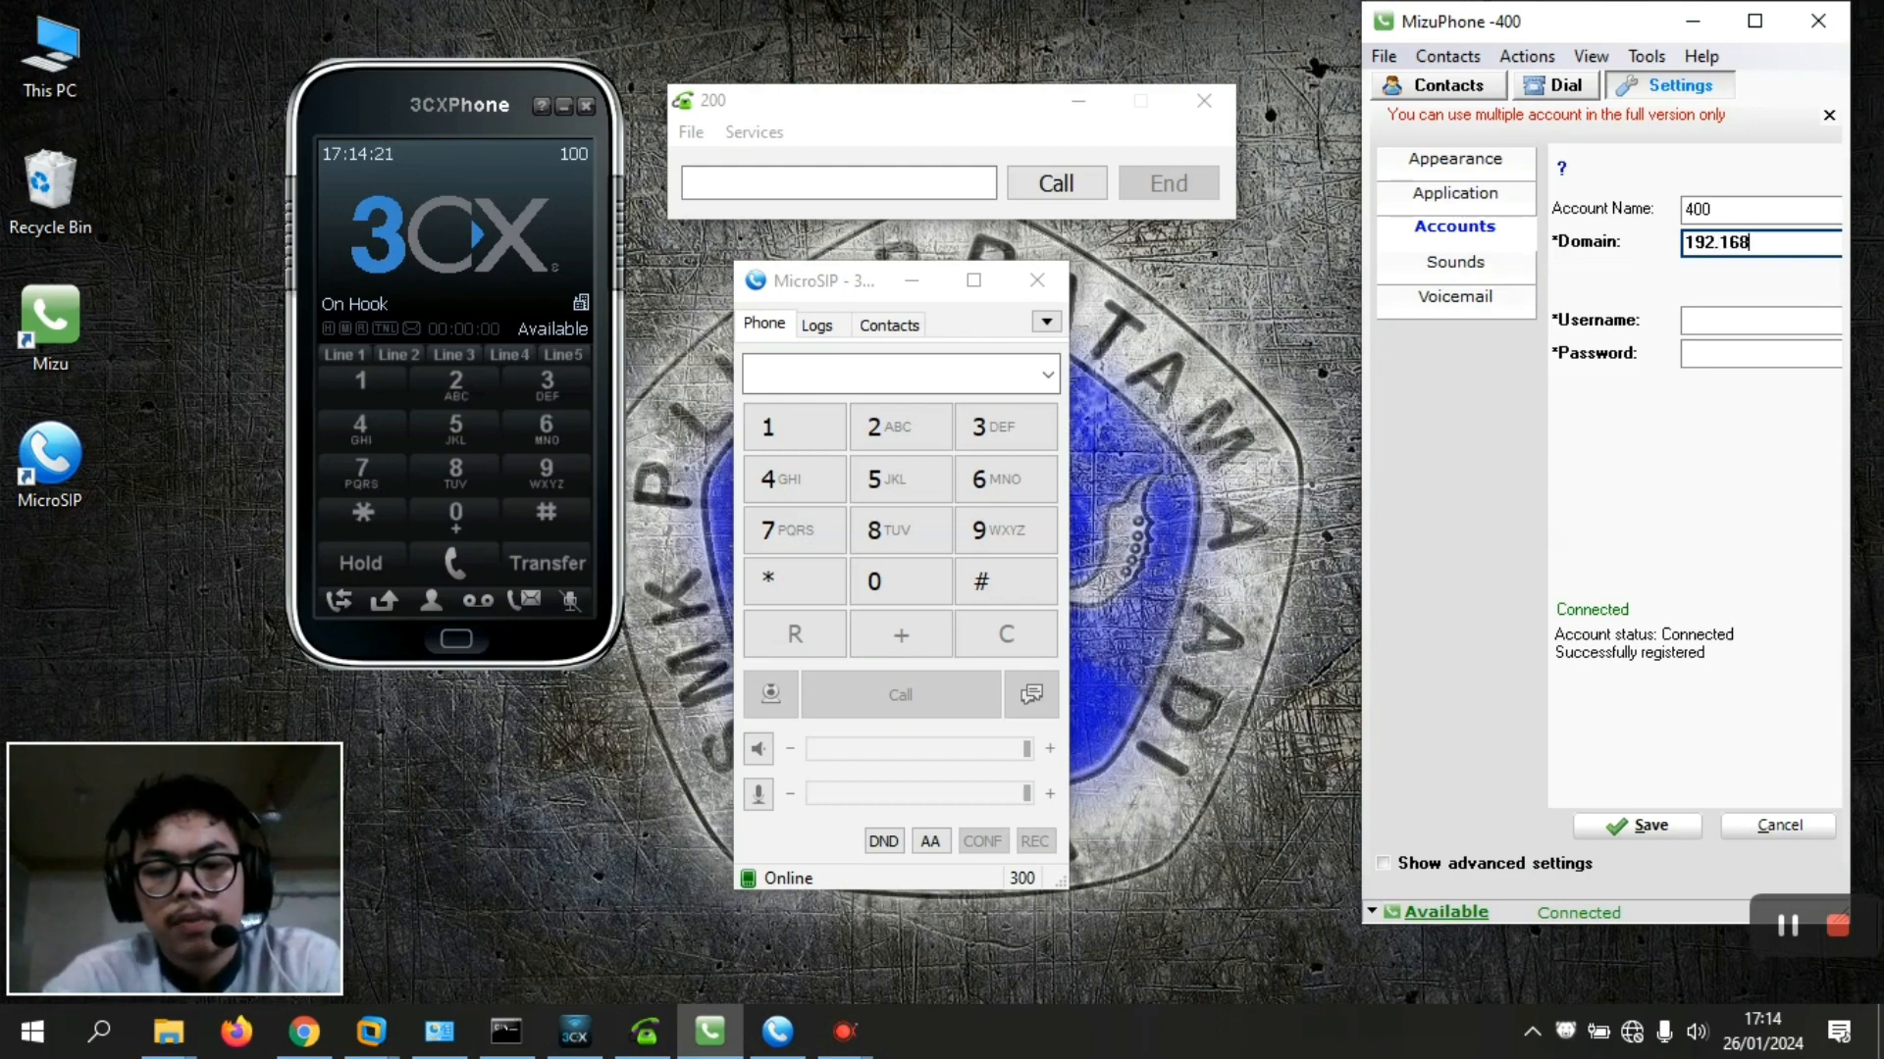
Enter username 400 and the account password, then save to register extension 400
click(1718, 323)
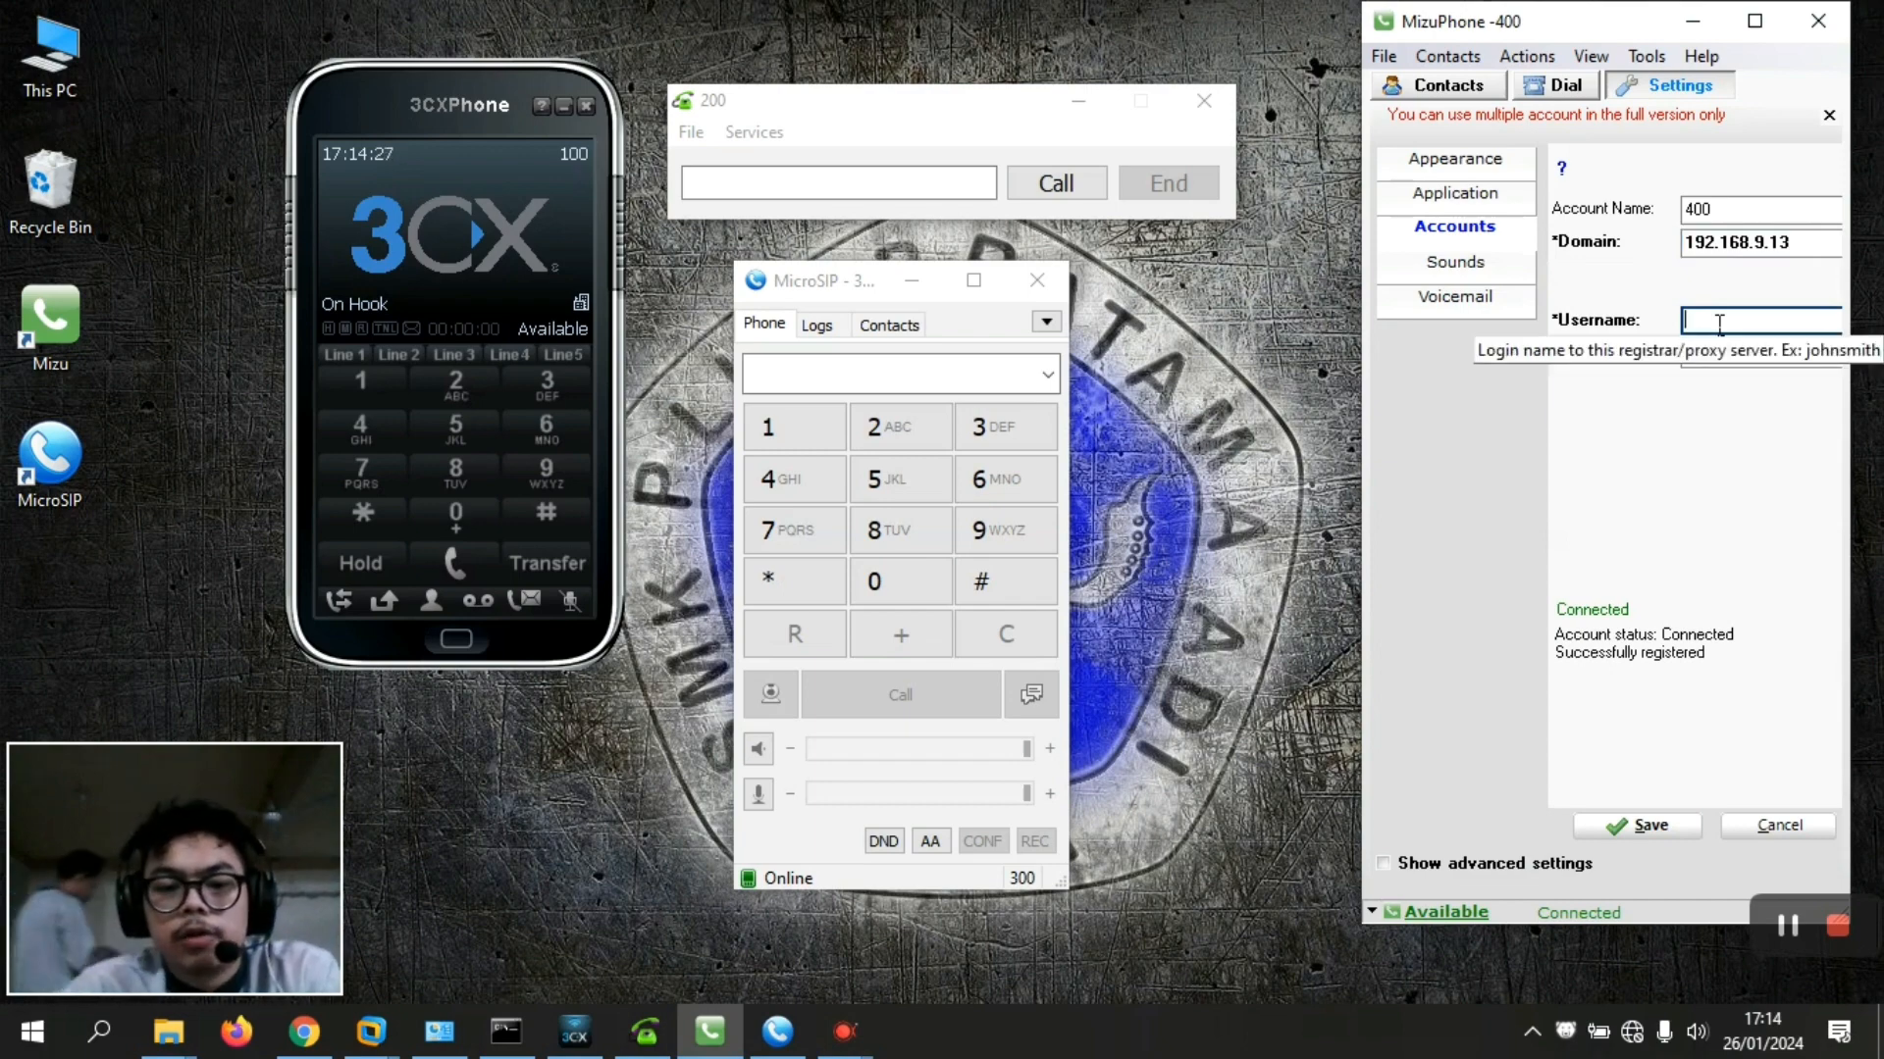
text(400)
click(1722, 343)
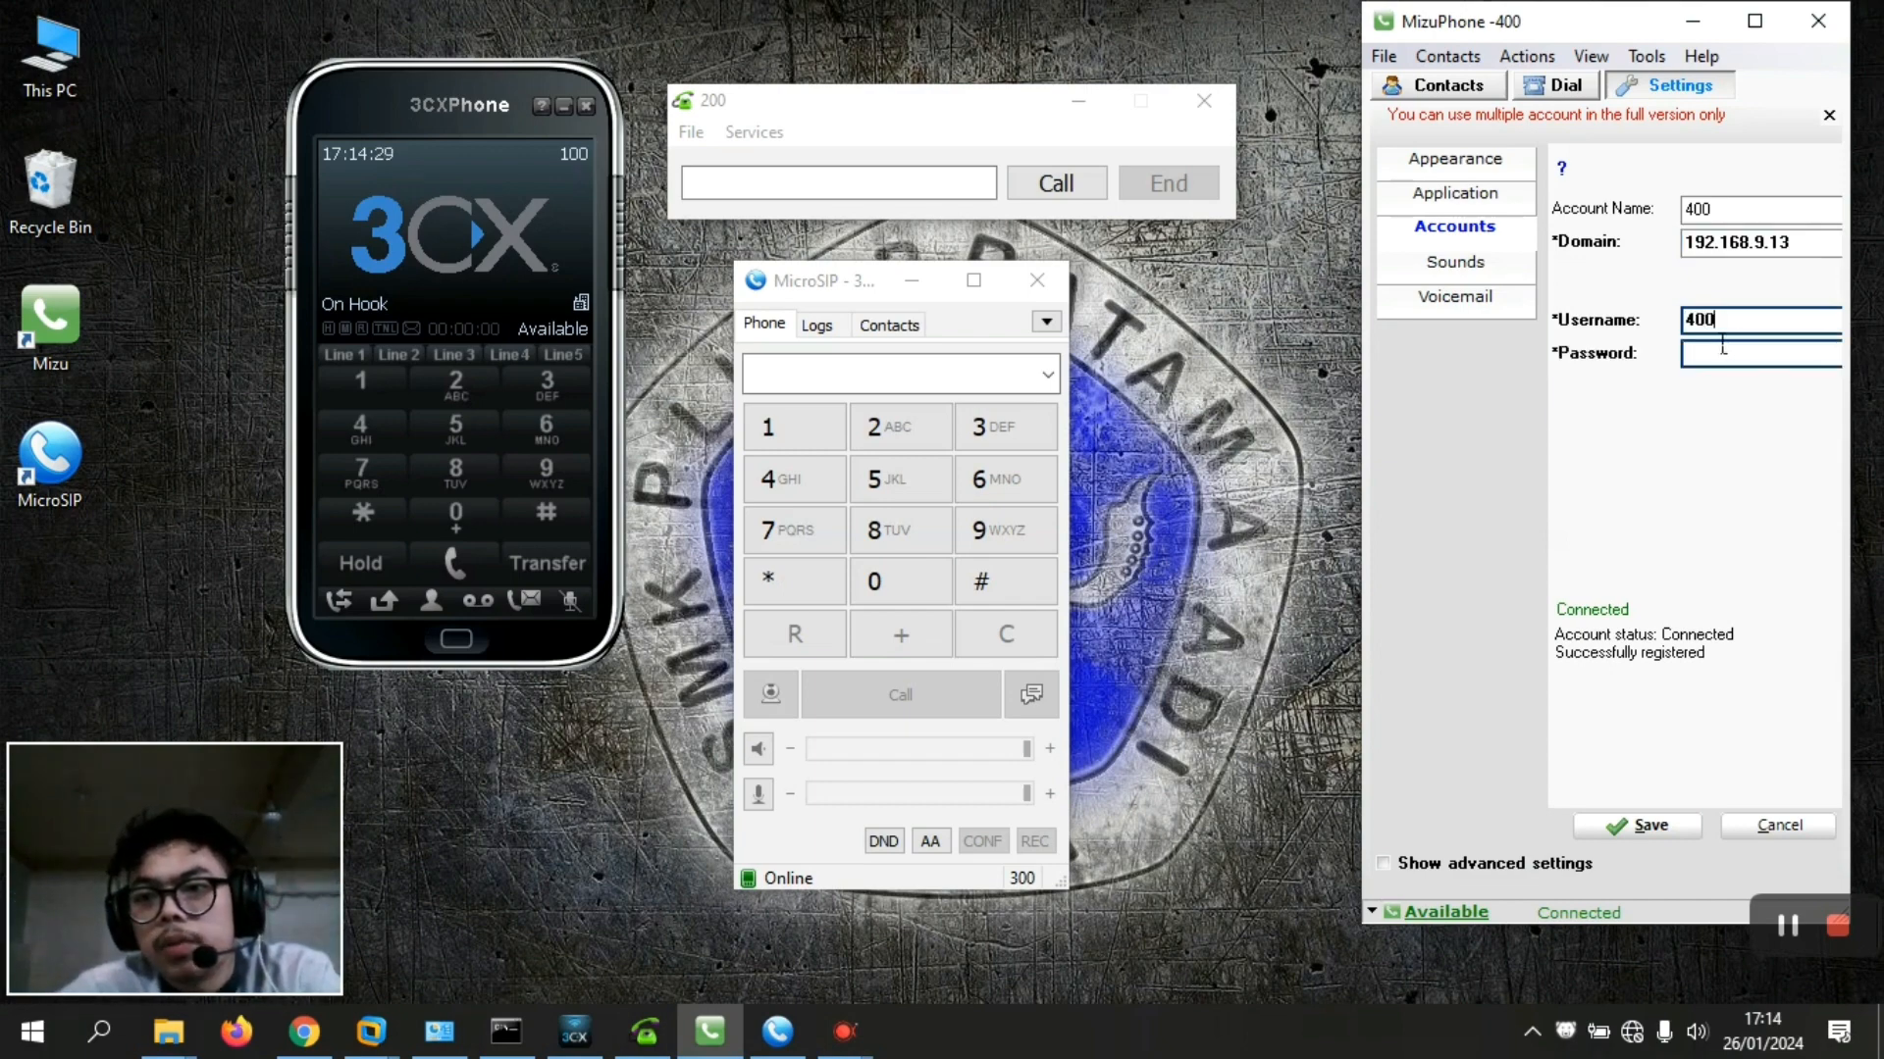
text(4000)
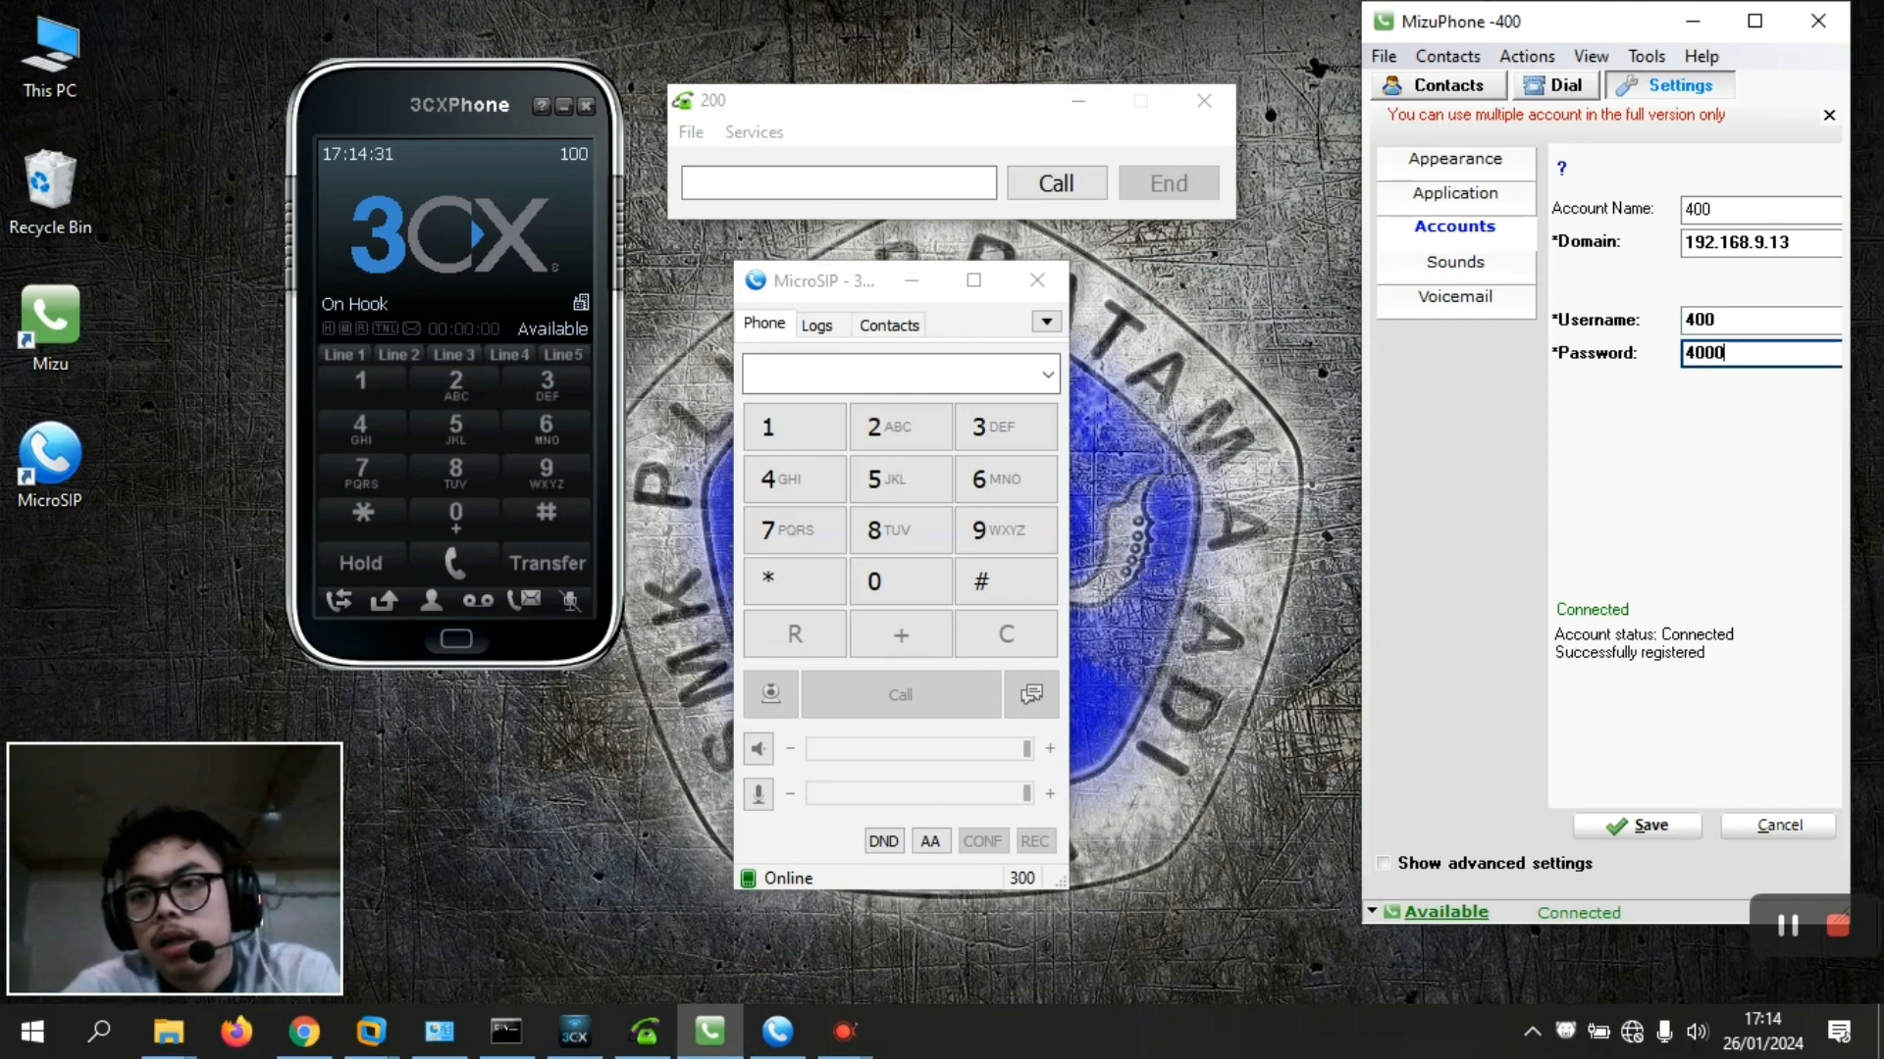
click(1635, 824)
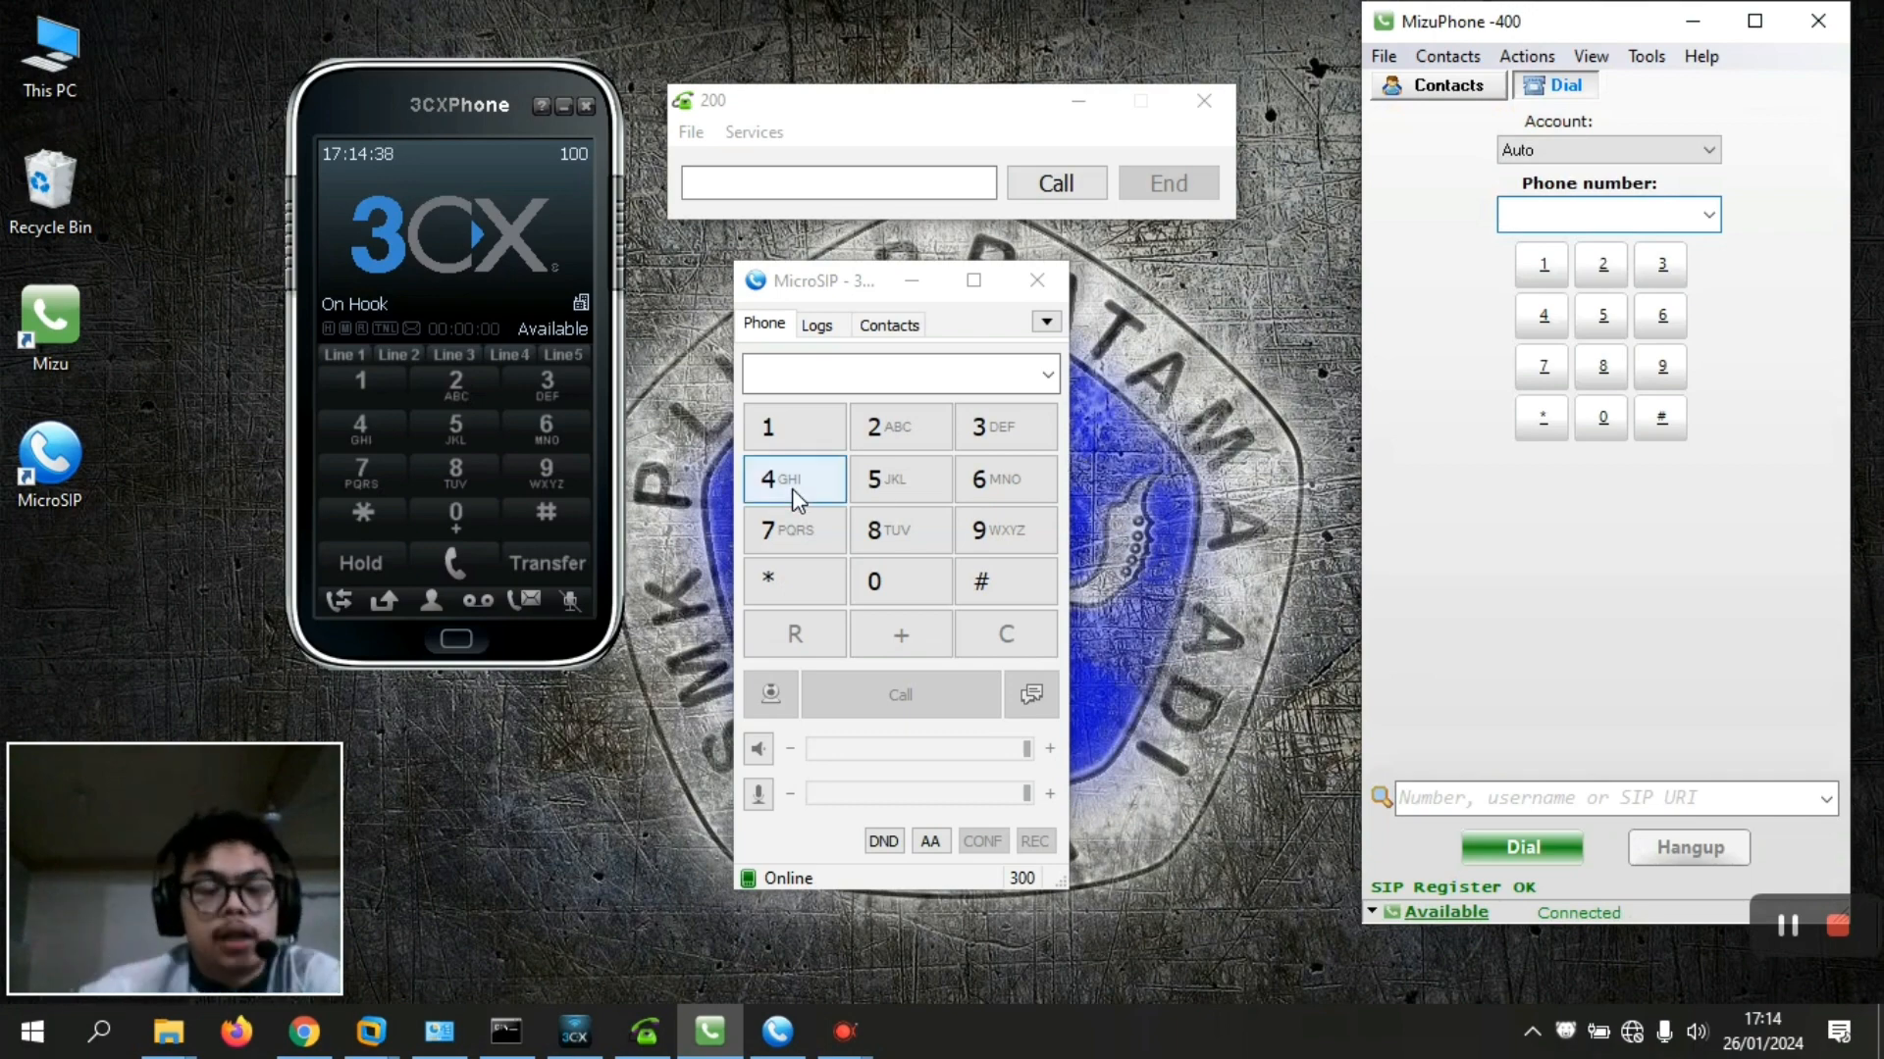
Dial ring group 600 from 3CXPhone extension 100, then return to the trixbox admin page in Chrome
click(516, 432)
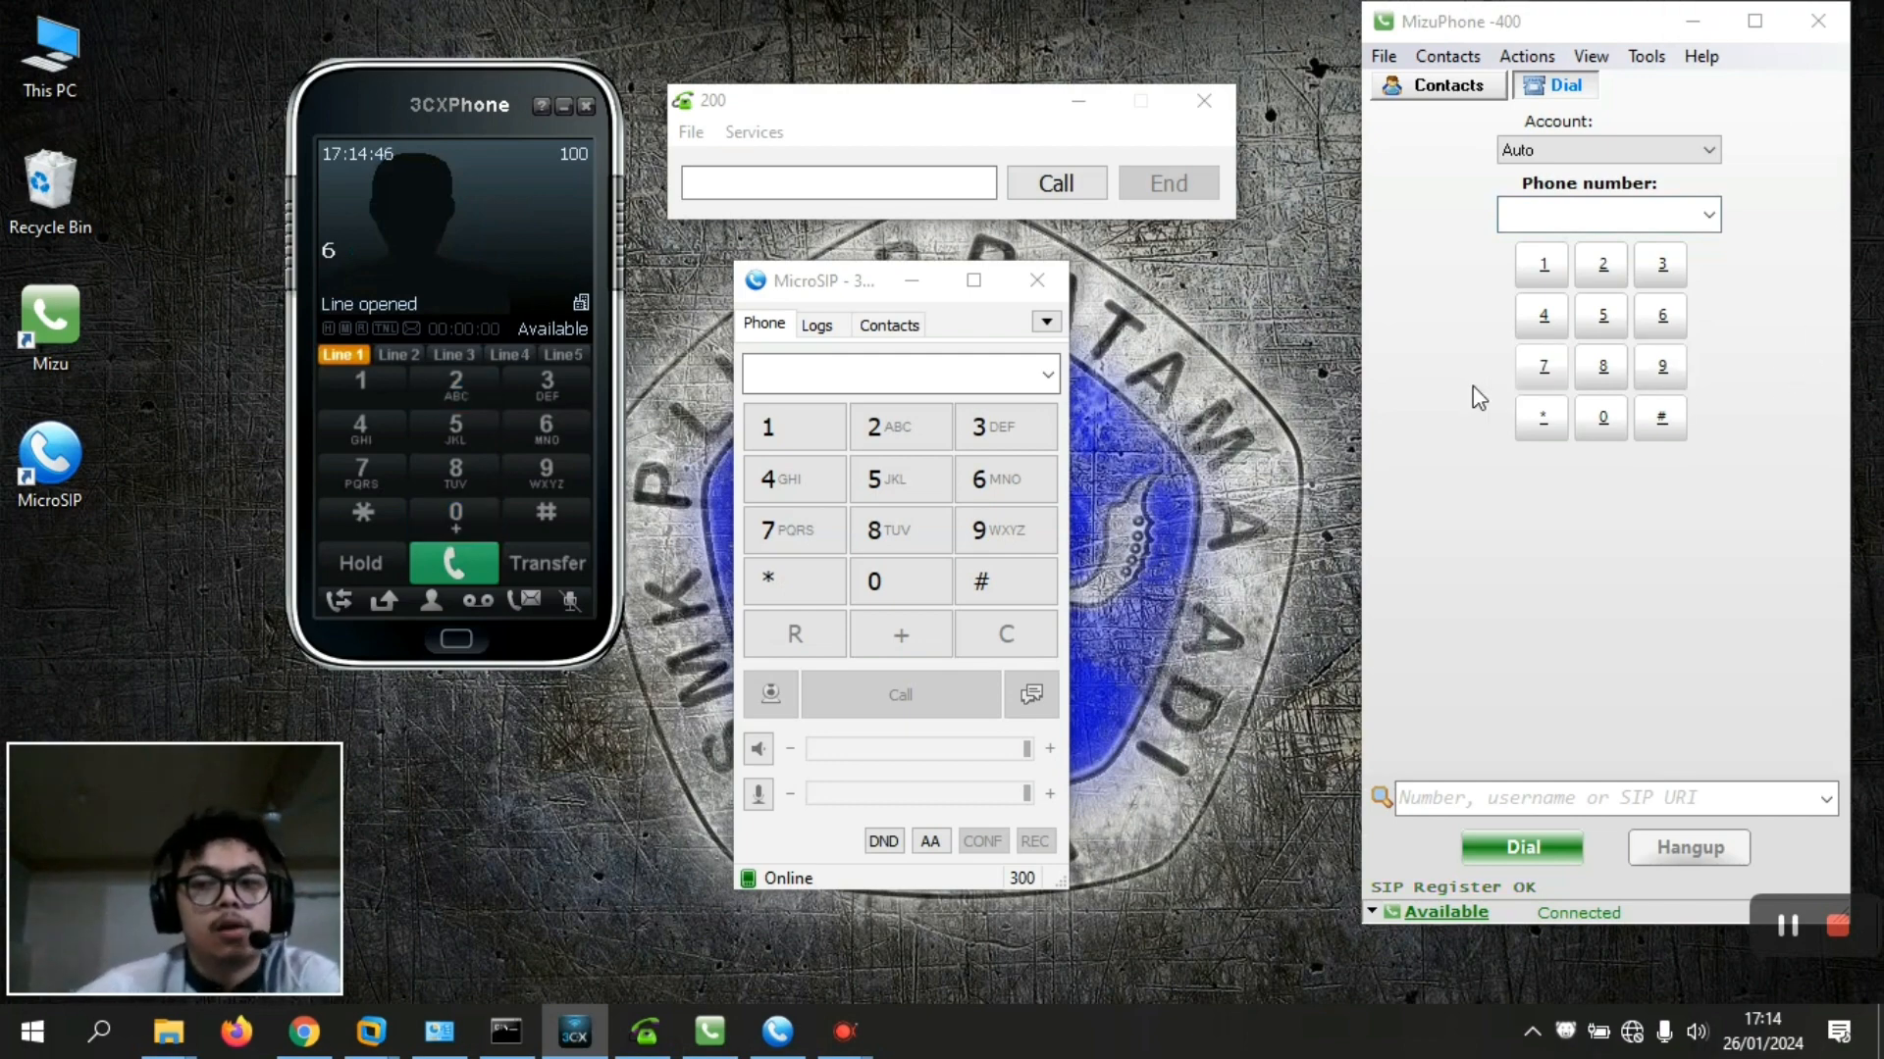
click(446, 518)
click(447, 518)
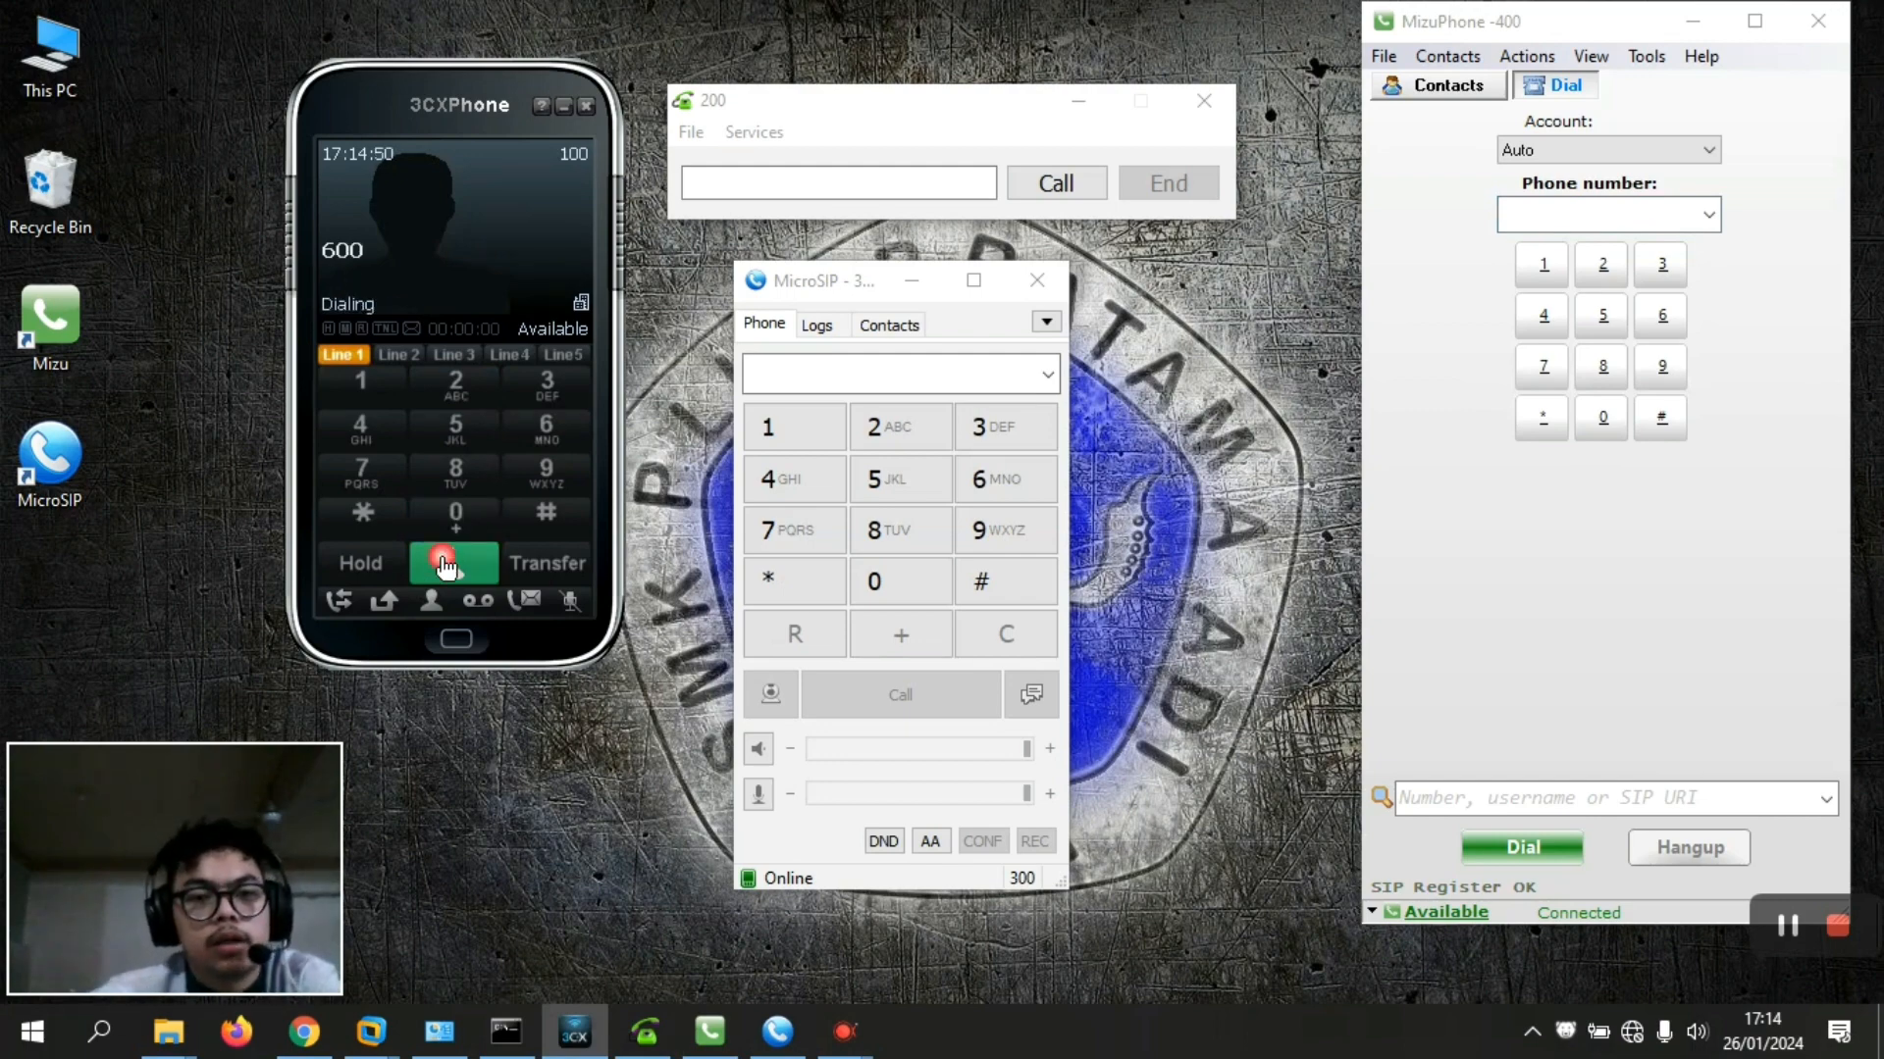
click(448, 563)
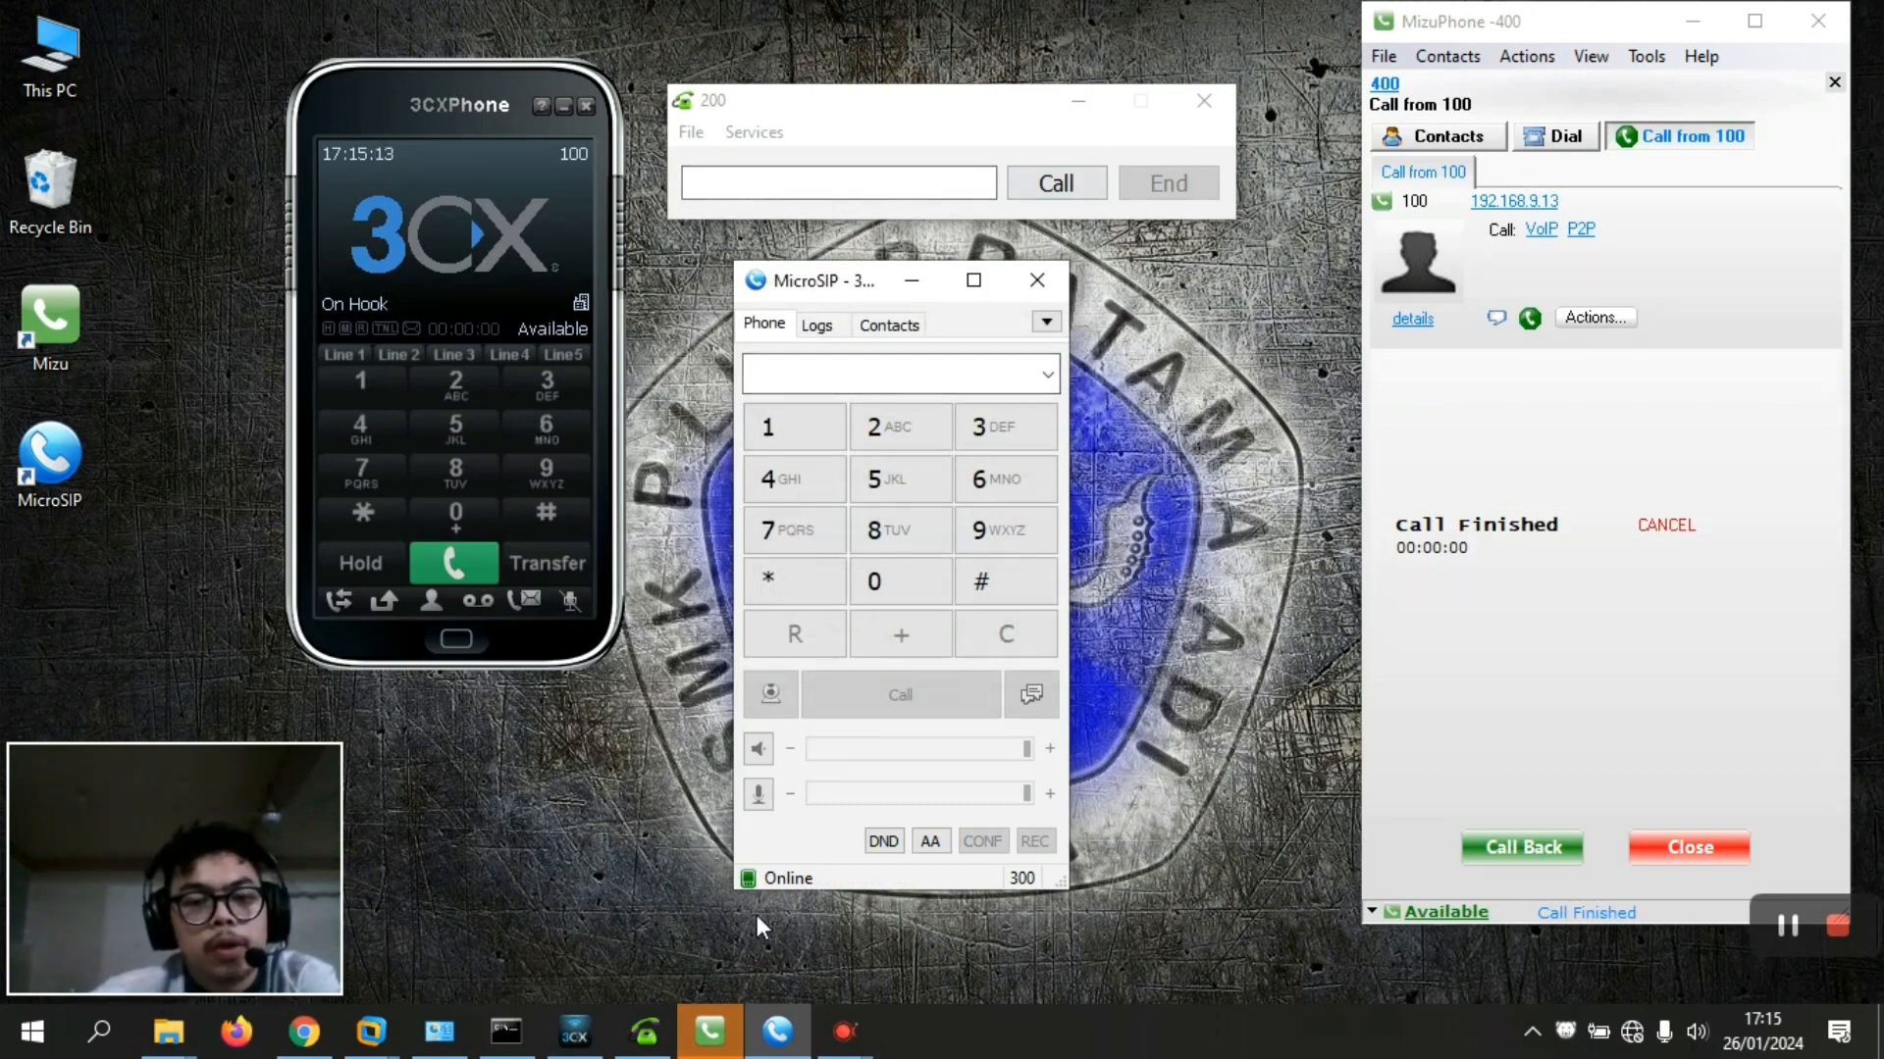
click(304, 1040)
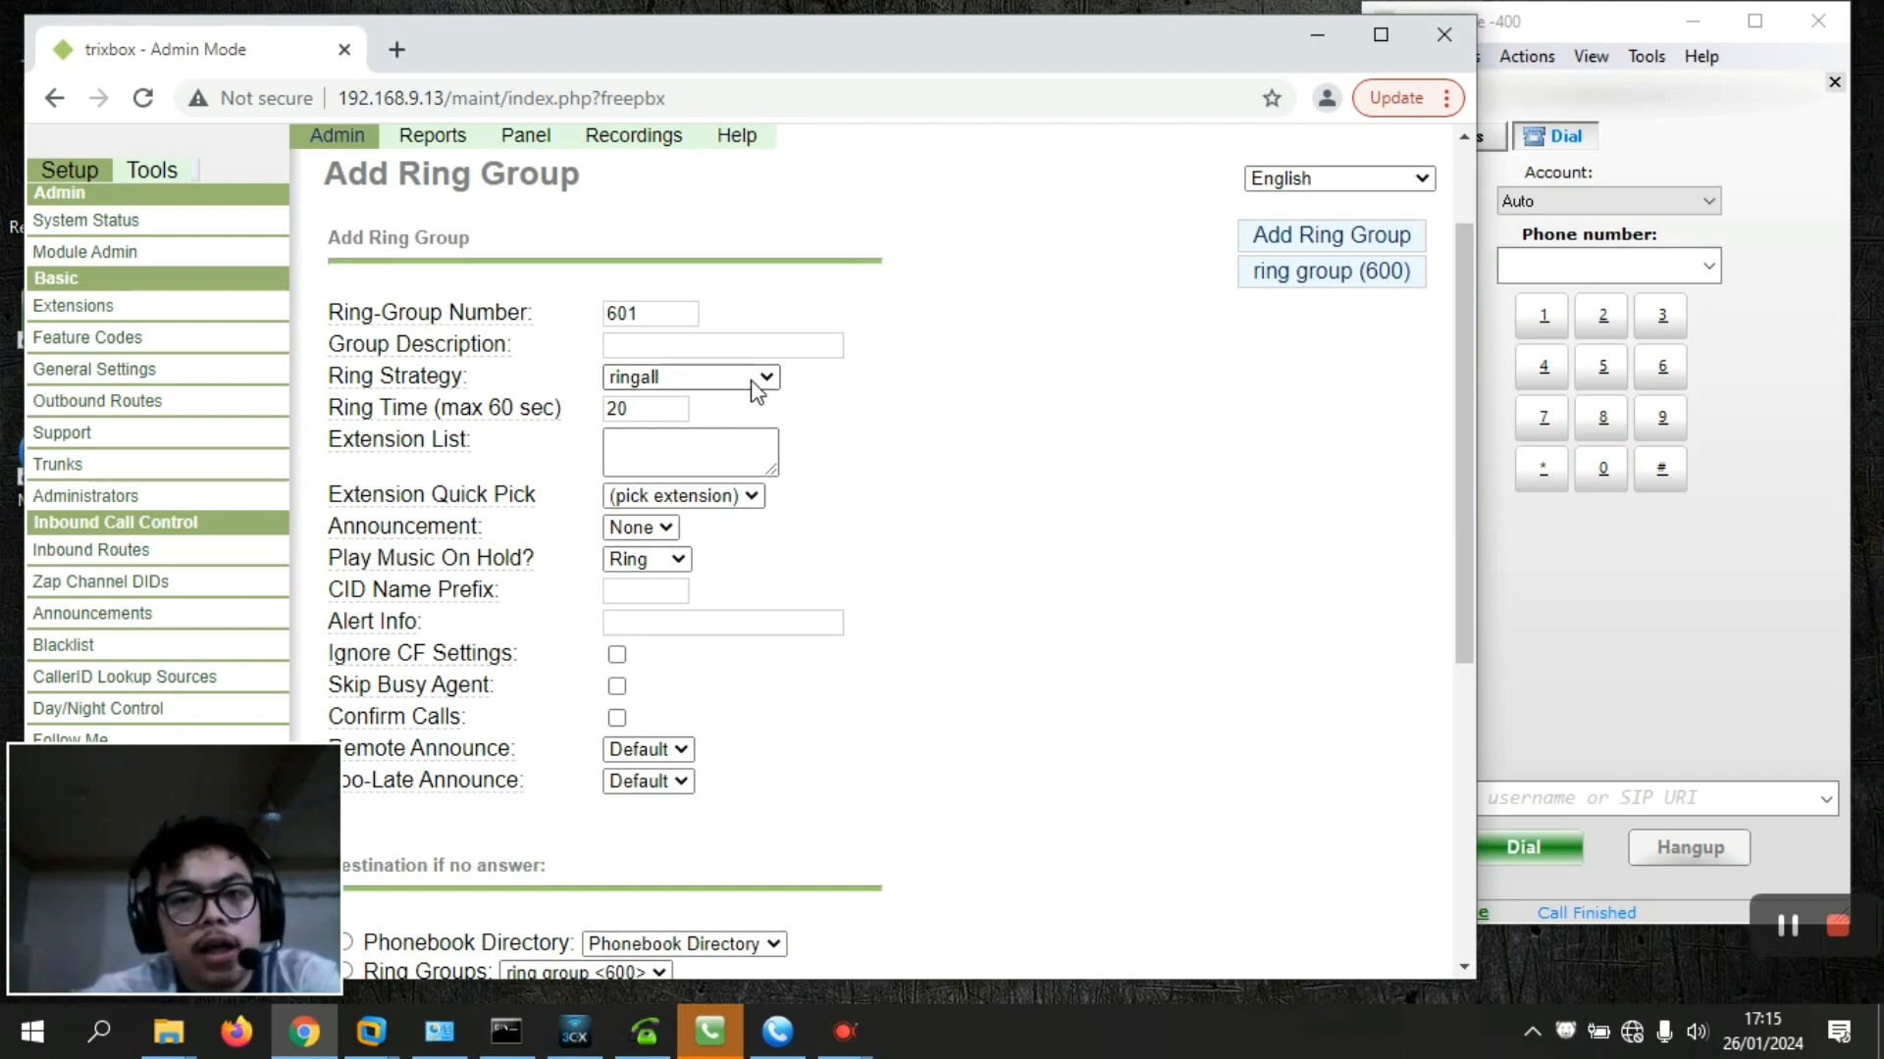
Change ring group 600's ring strategy to hunt-prim and submit the changes
click(1345, 286)
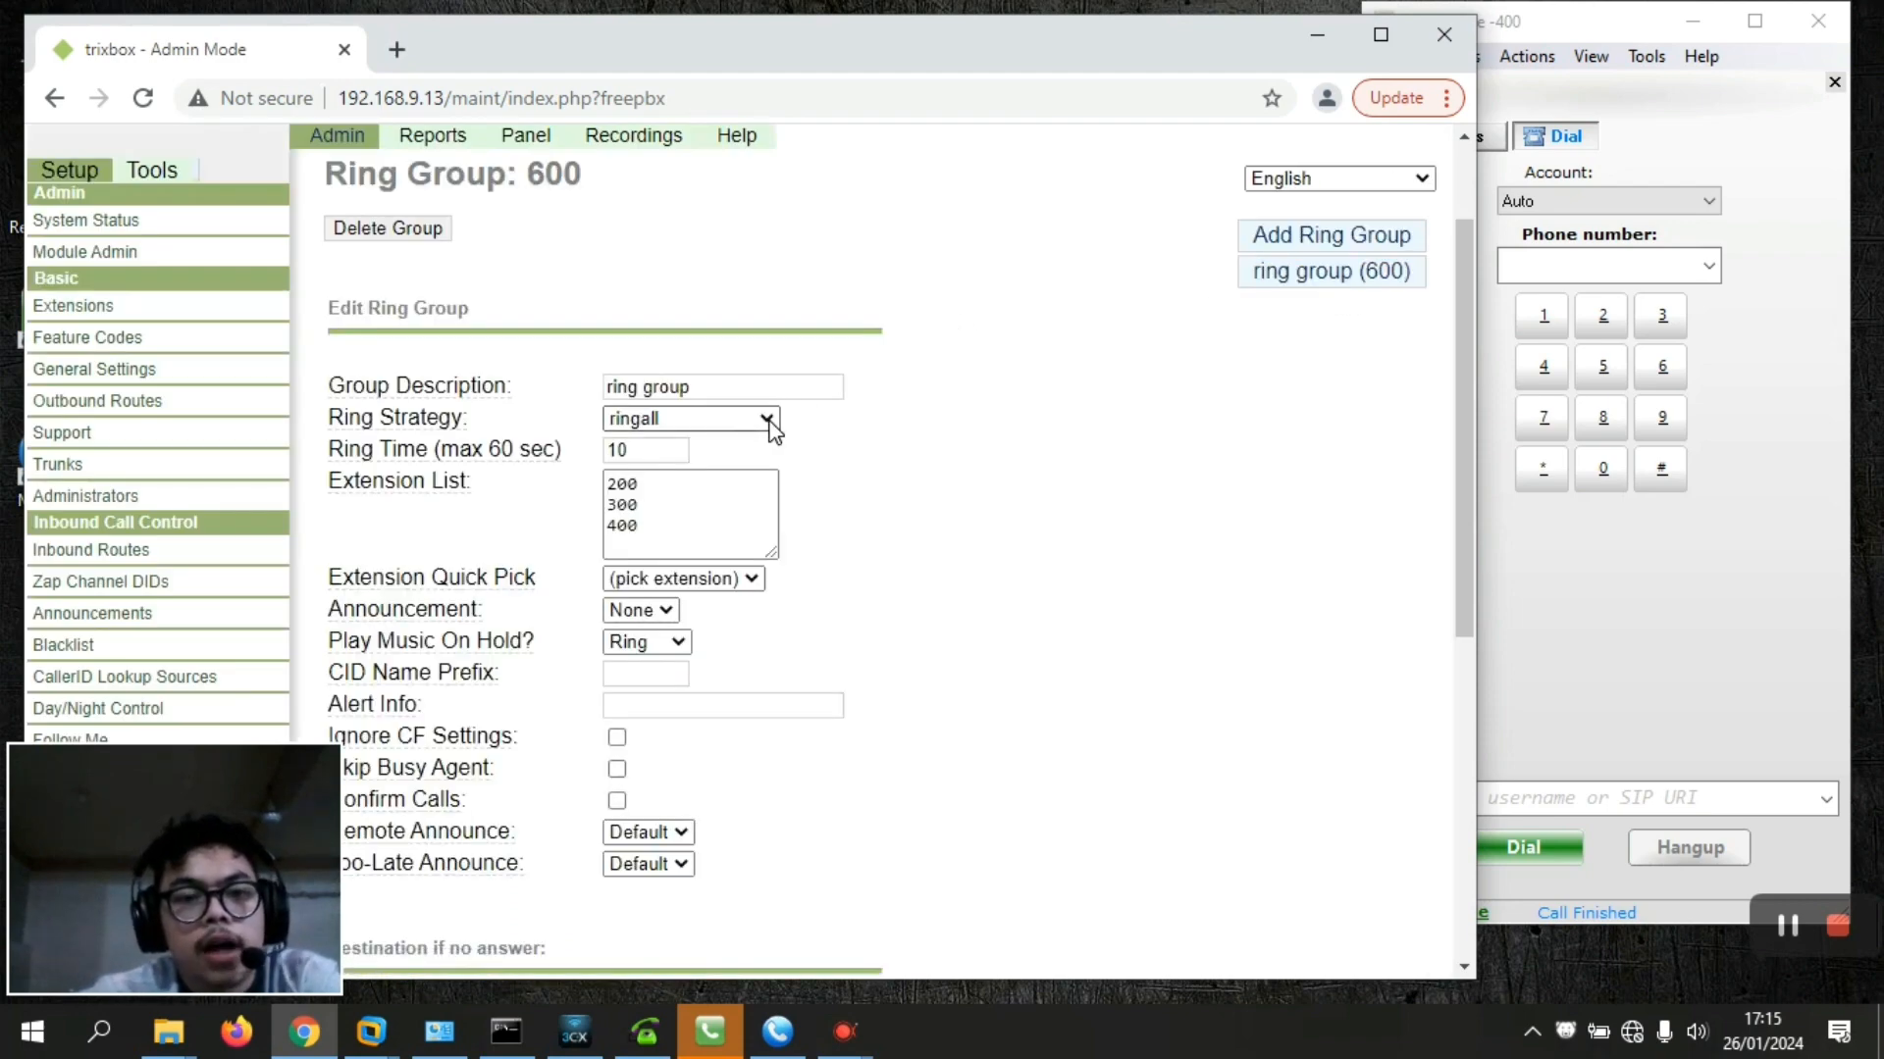
click(767, 420)
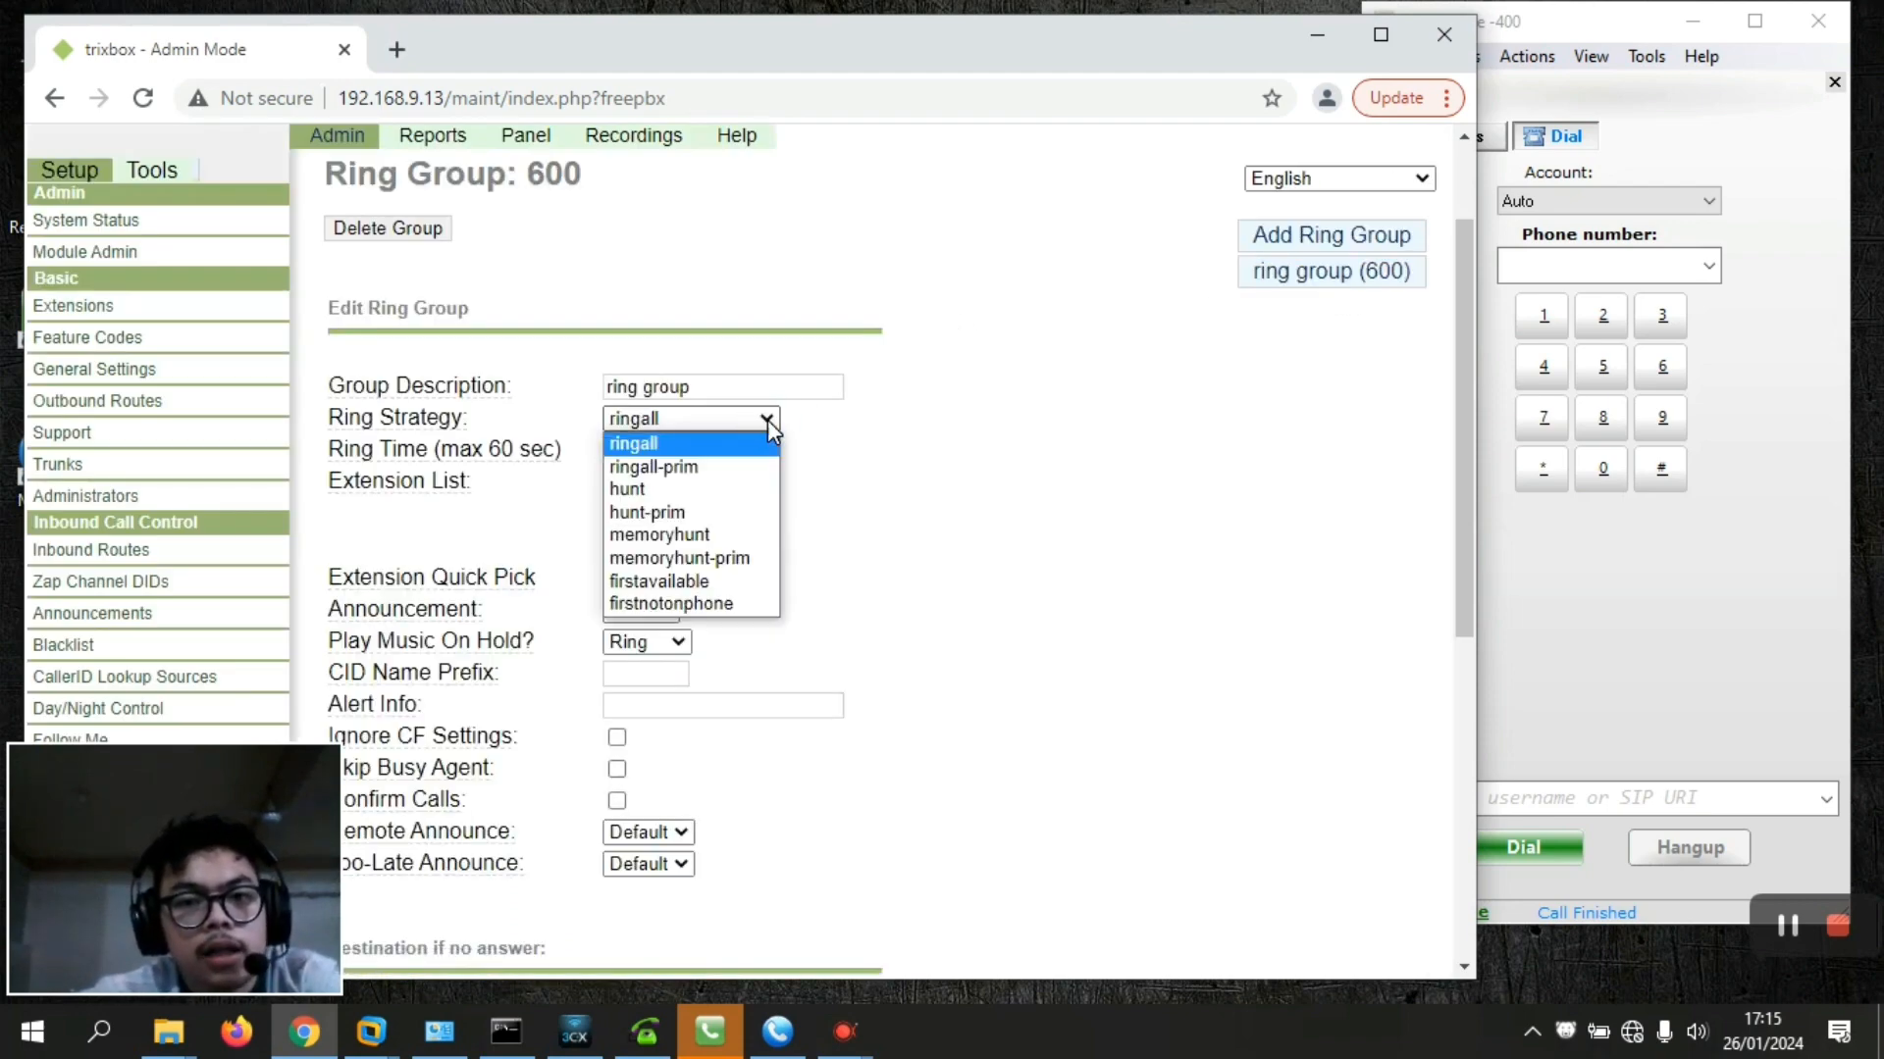
click(693, 508)
drag(1470, 291, 1481, 166)
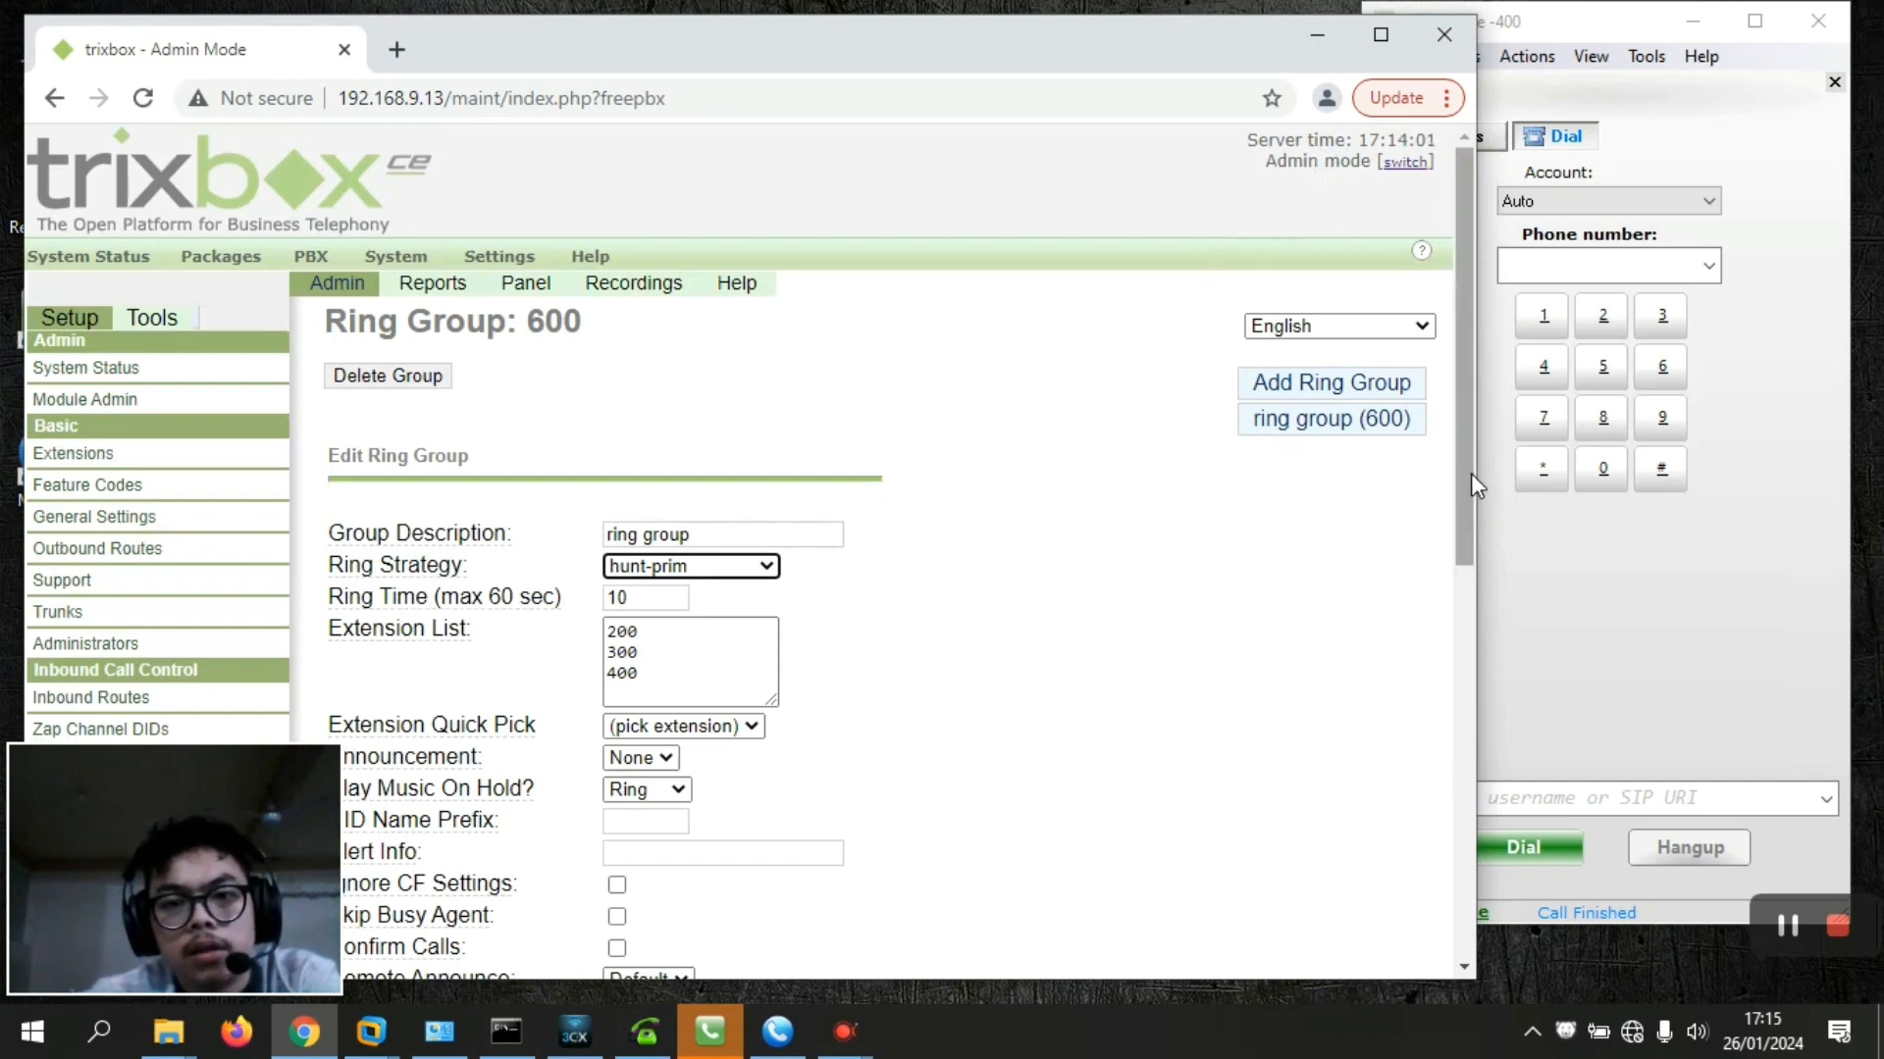
drag(1470, 473, 1465, 815)
click(405, 570)
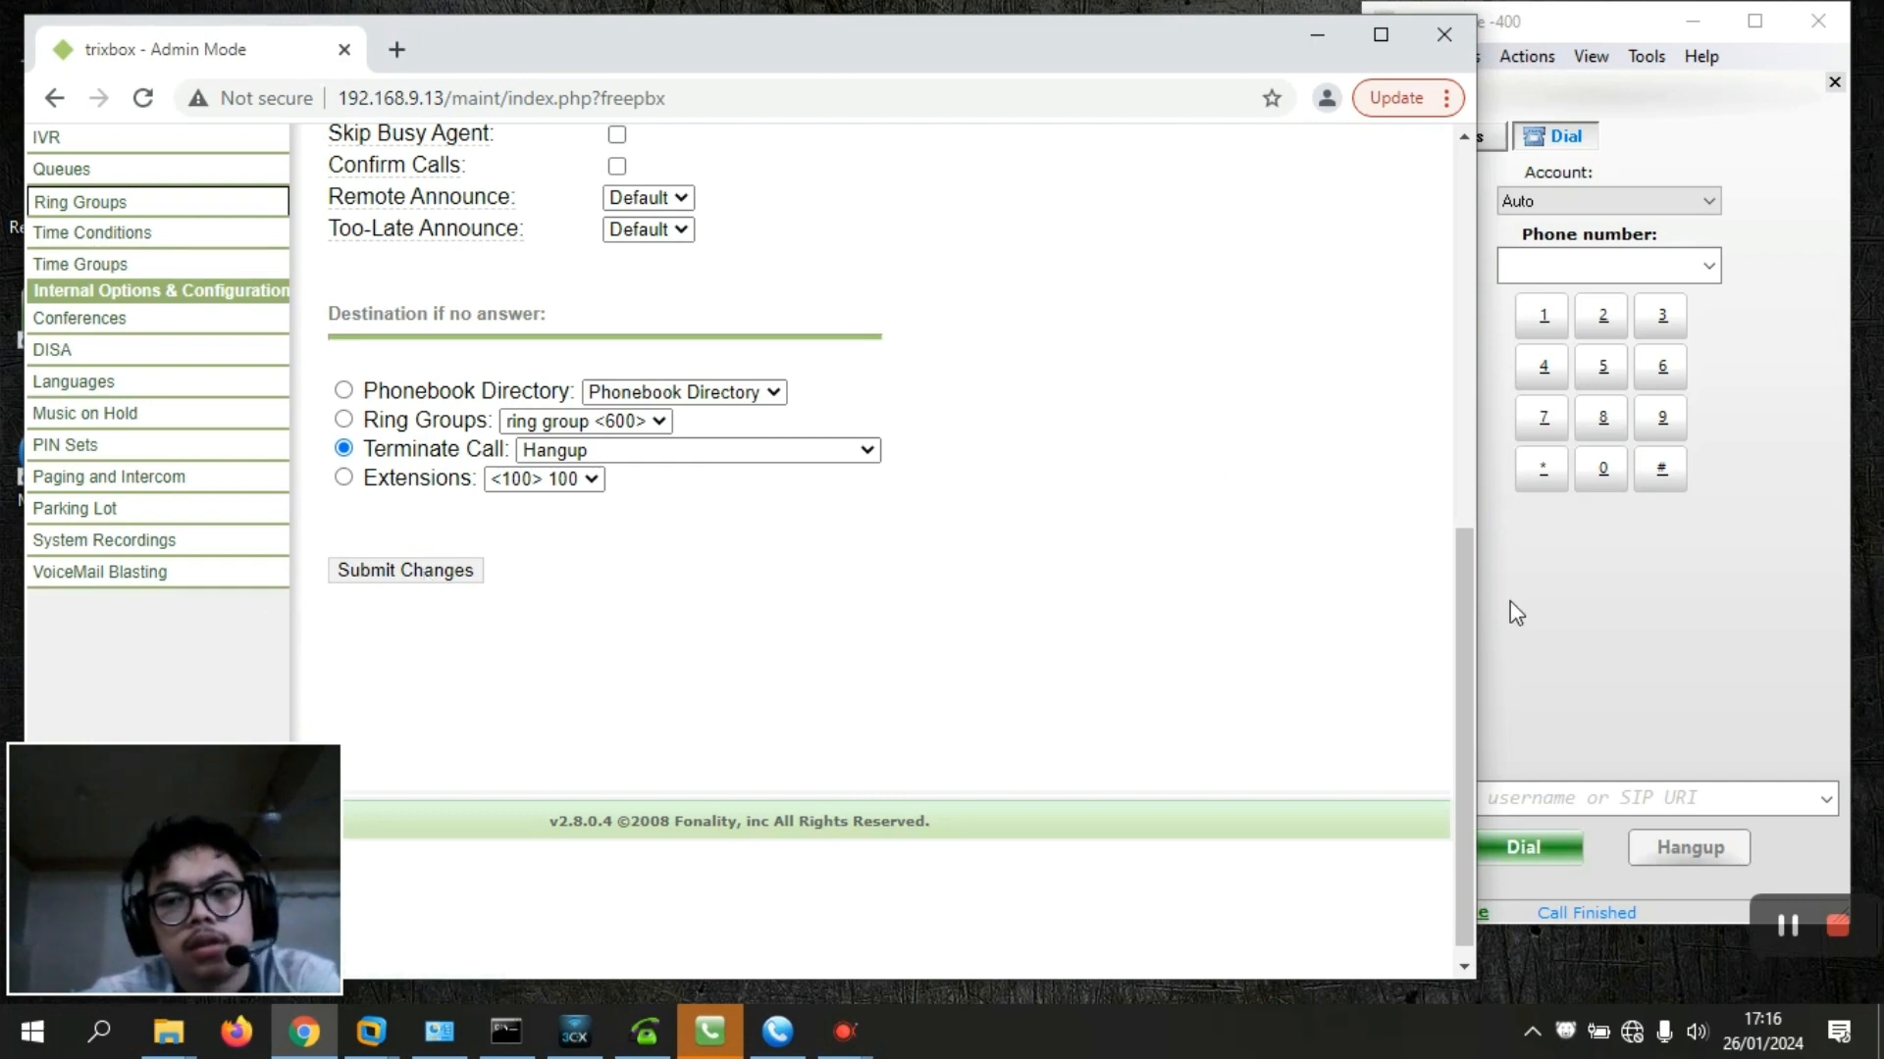
Apply the configuration changes with a PBX reload, then minimize the browser
click(1547, 127)
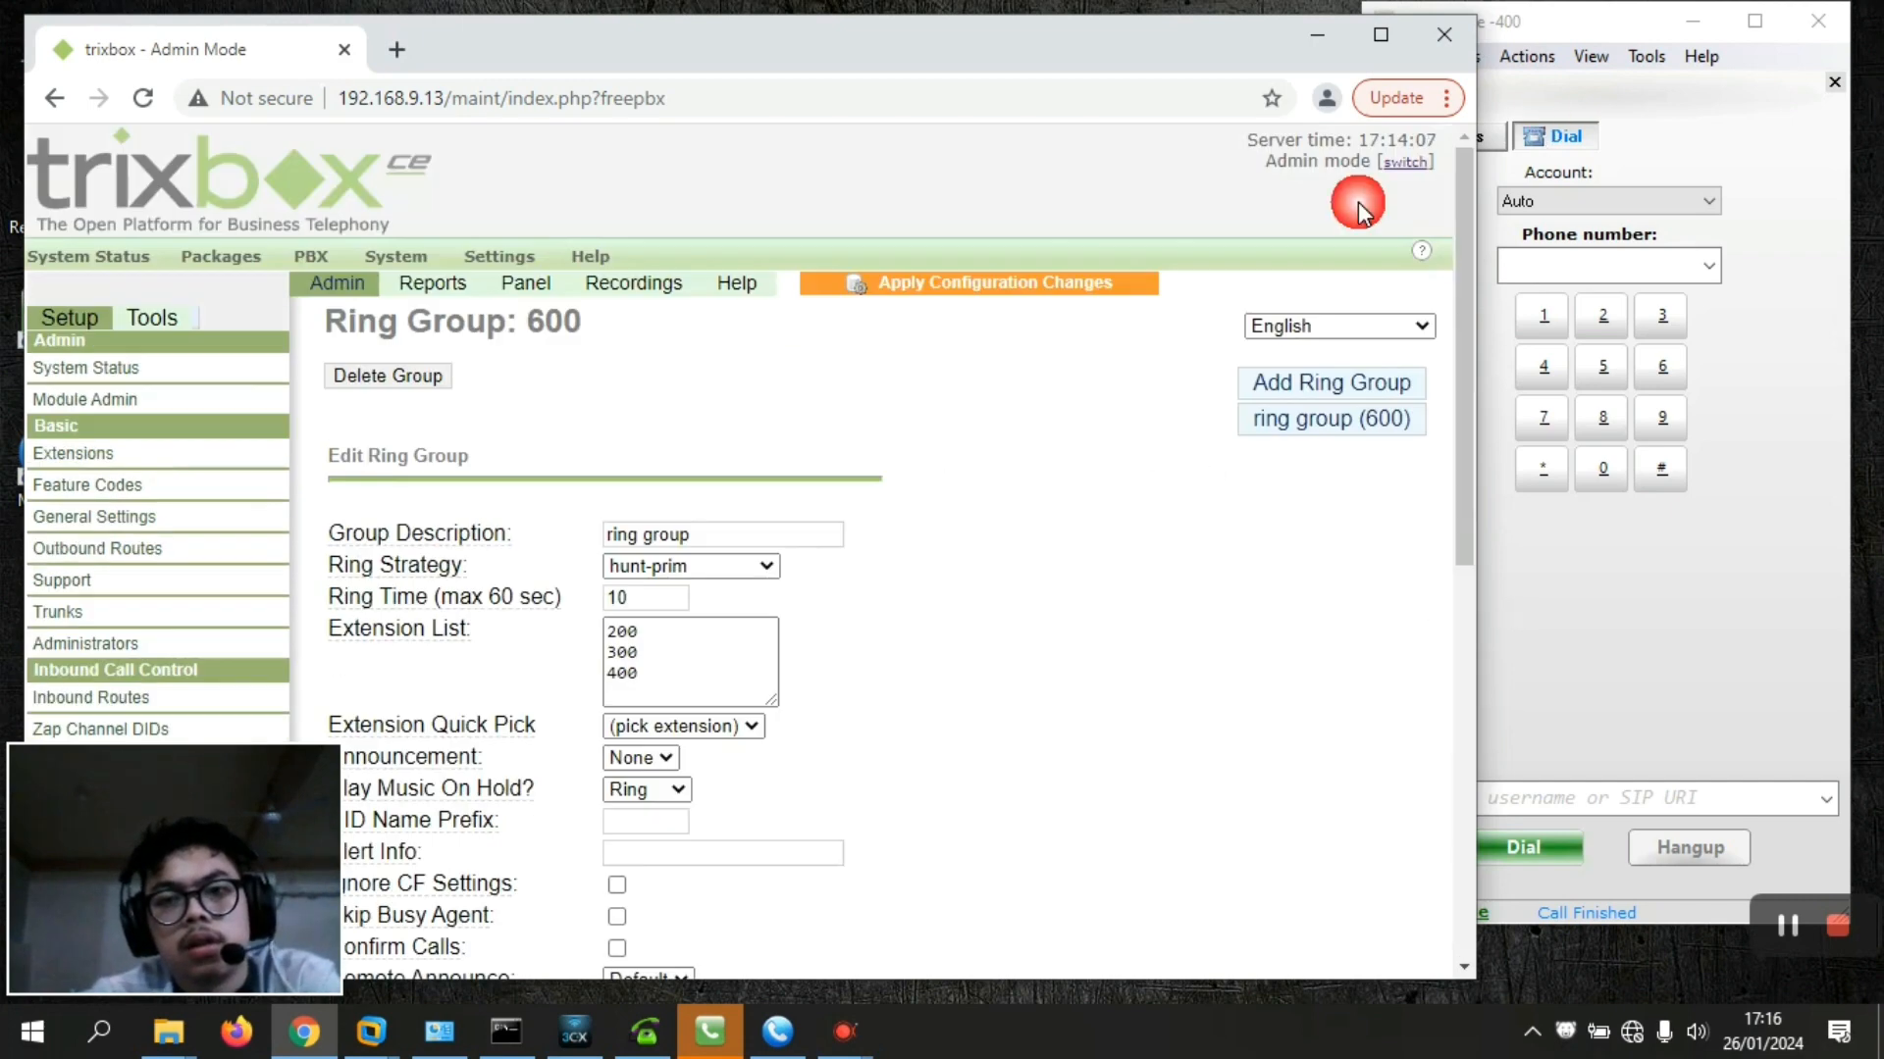
click(1043, 291)
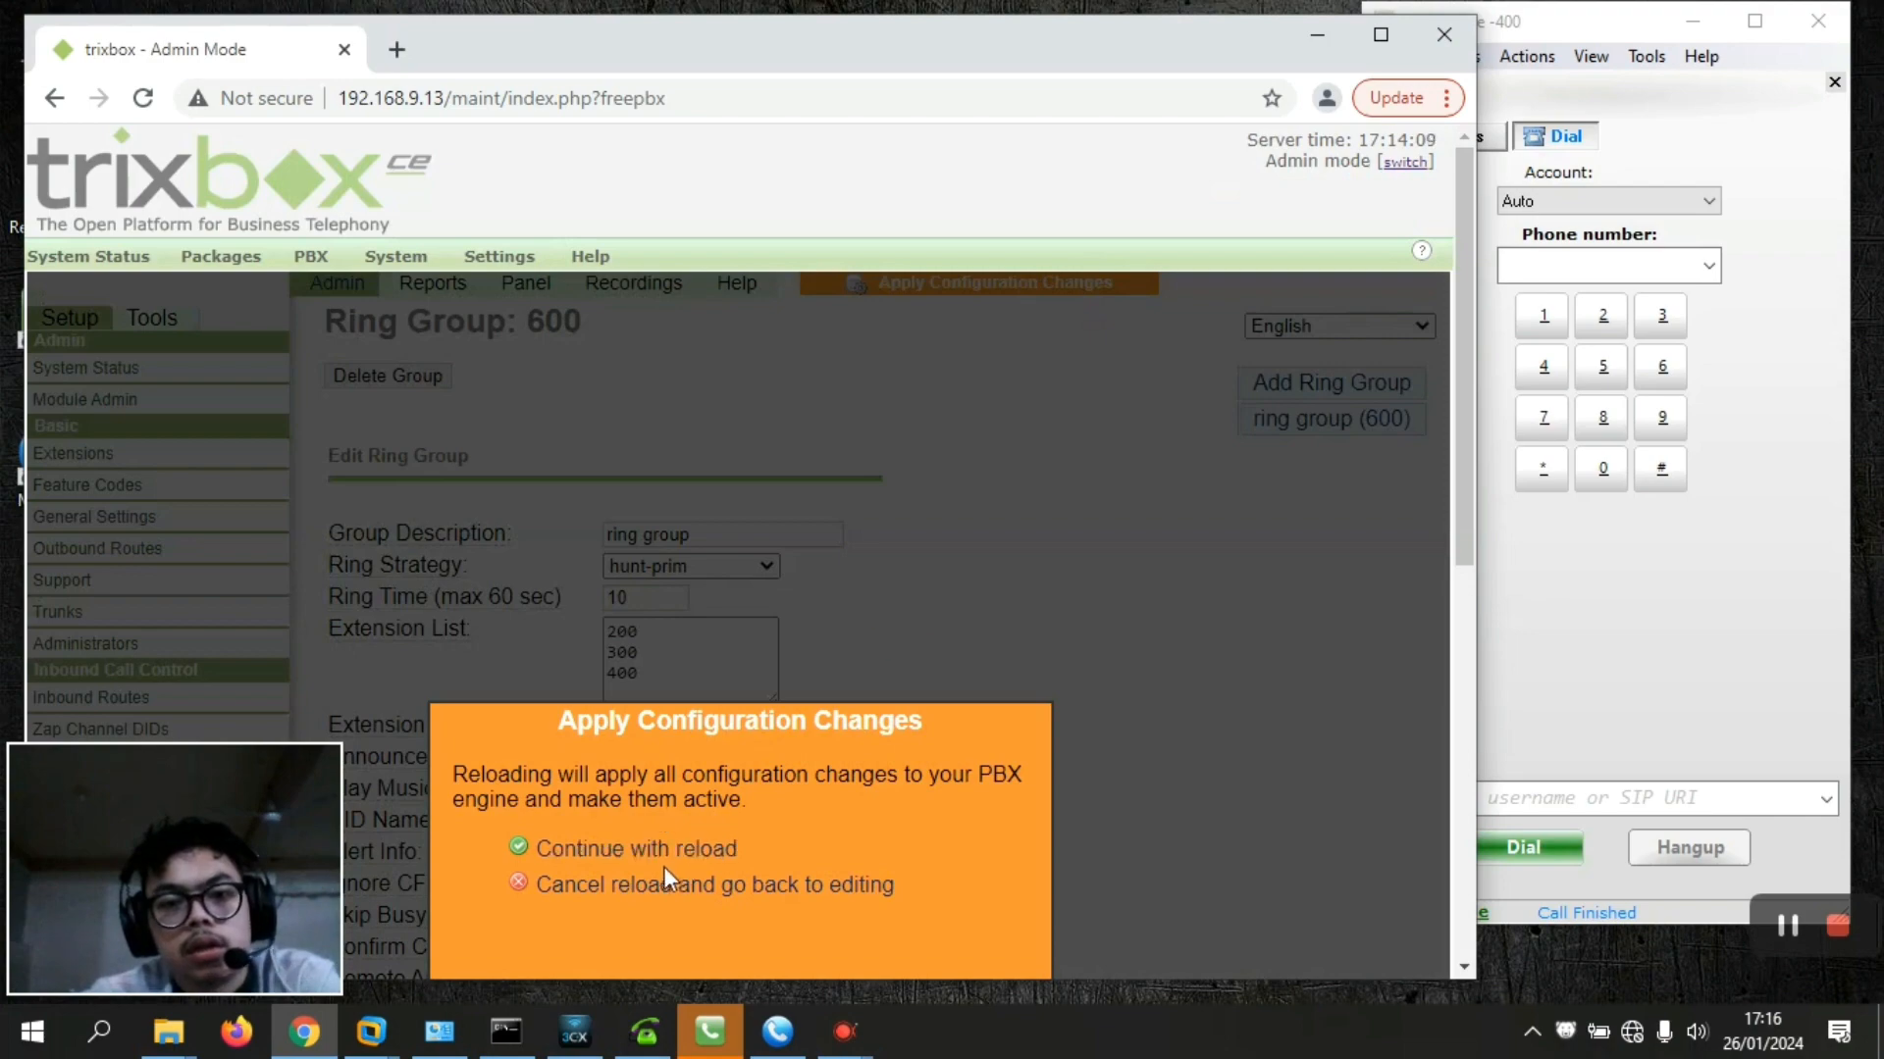
click(657, 850)
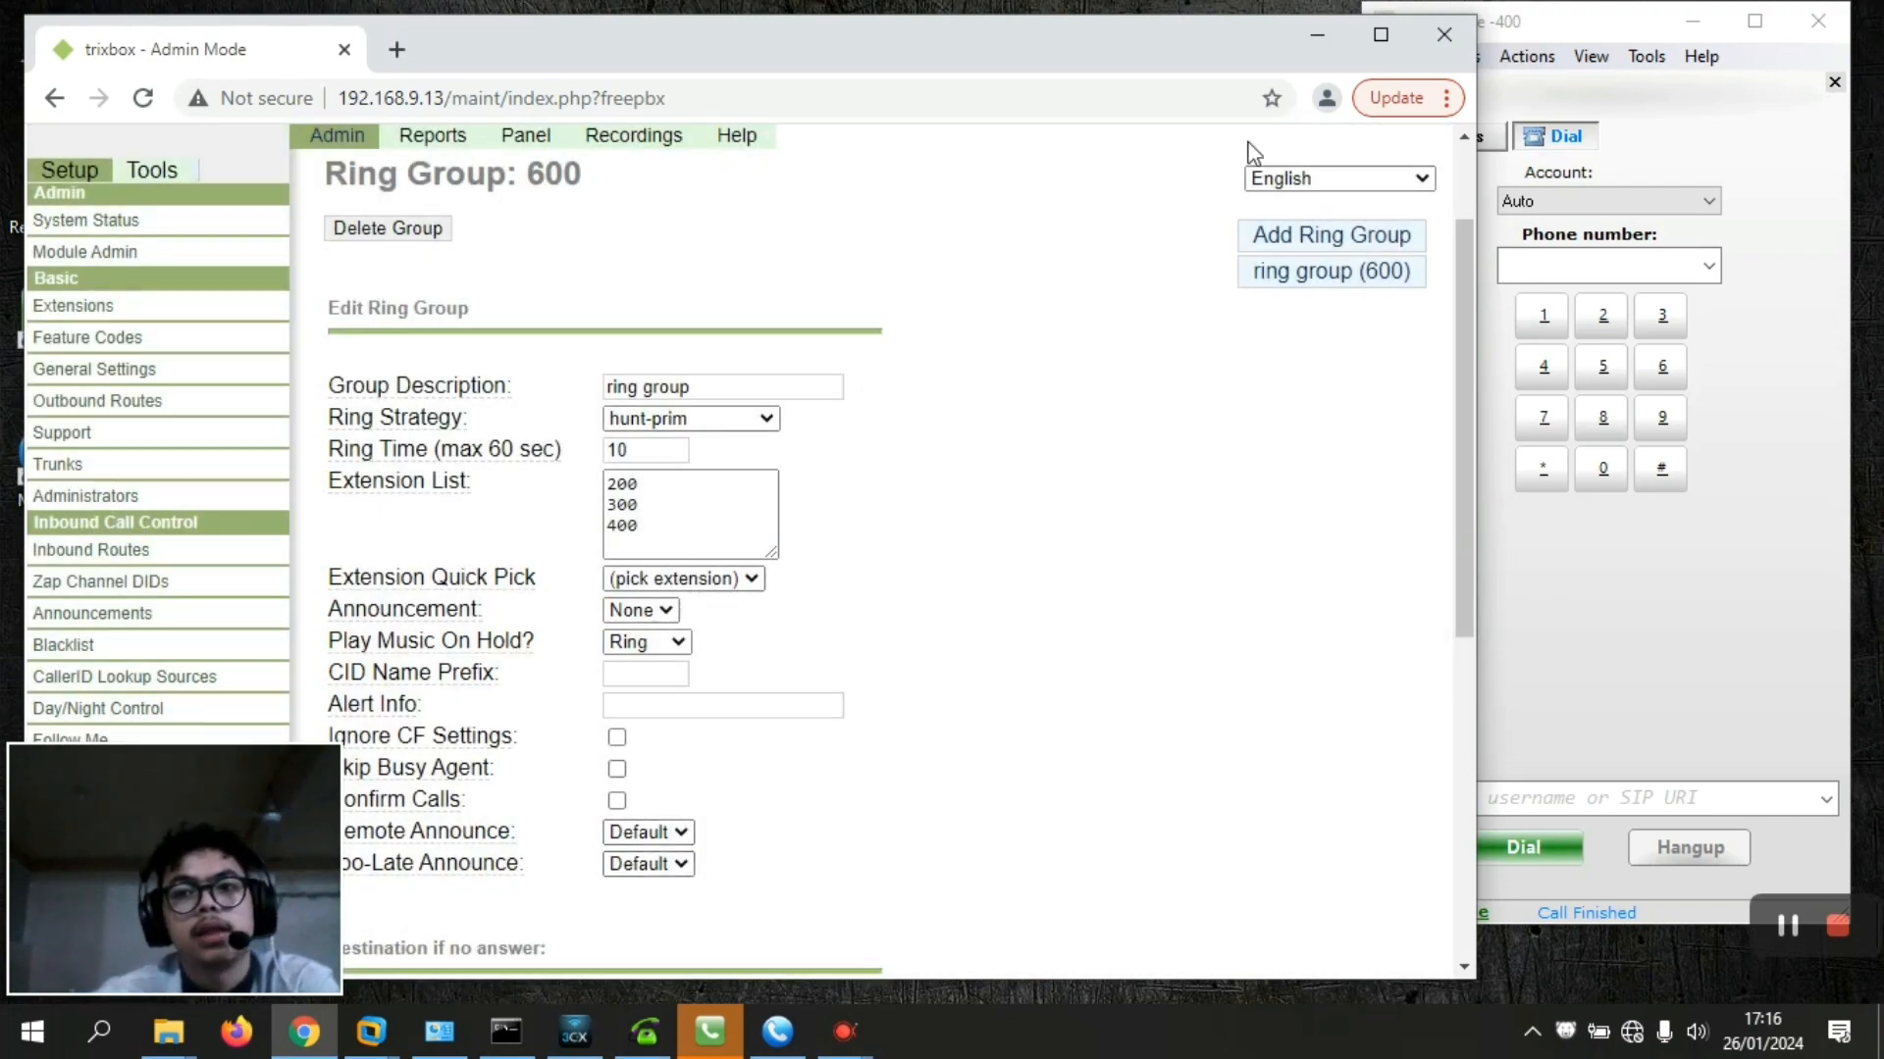
click(1317, 35)
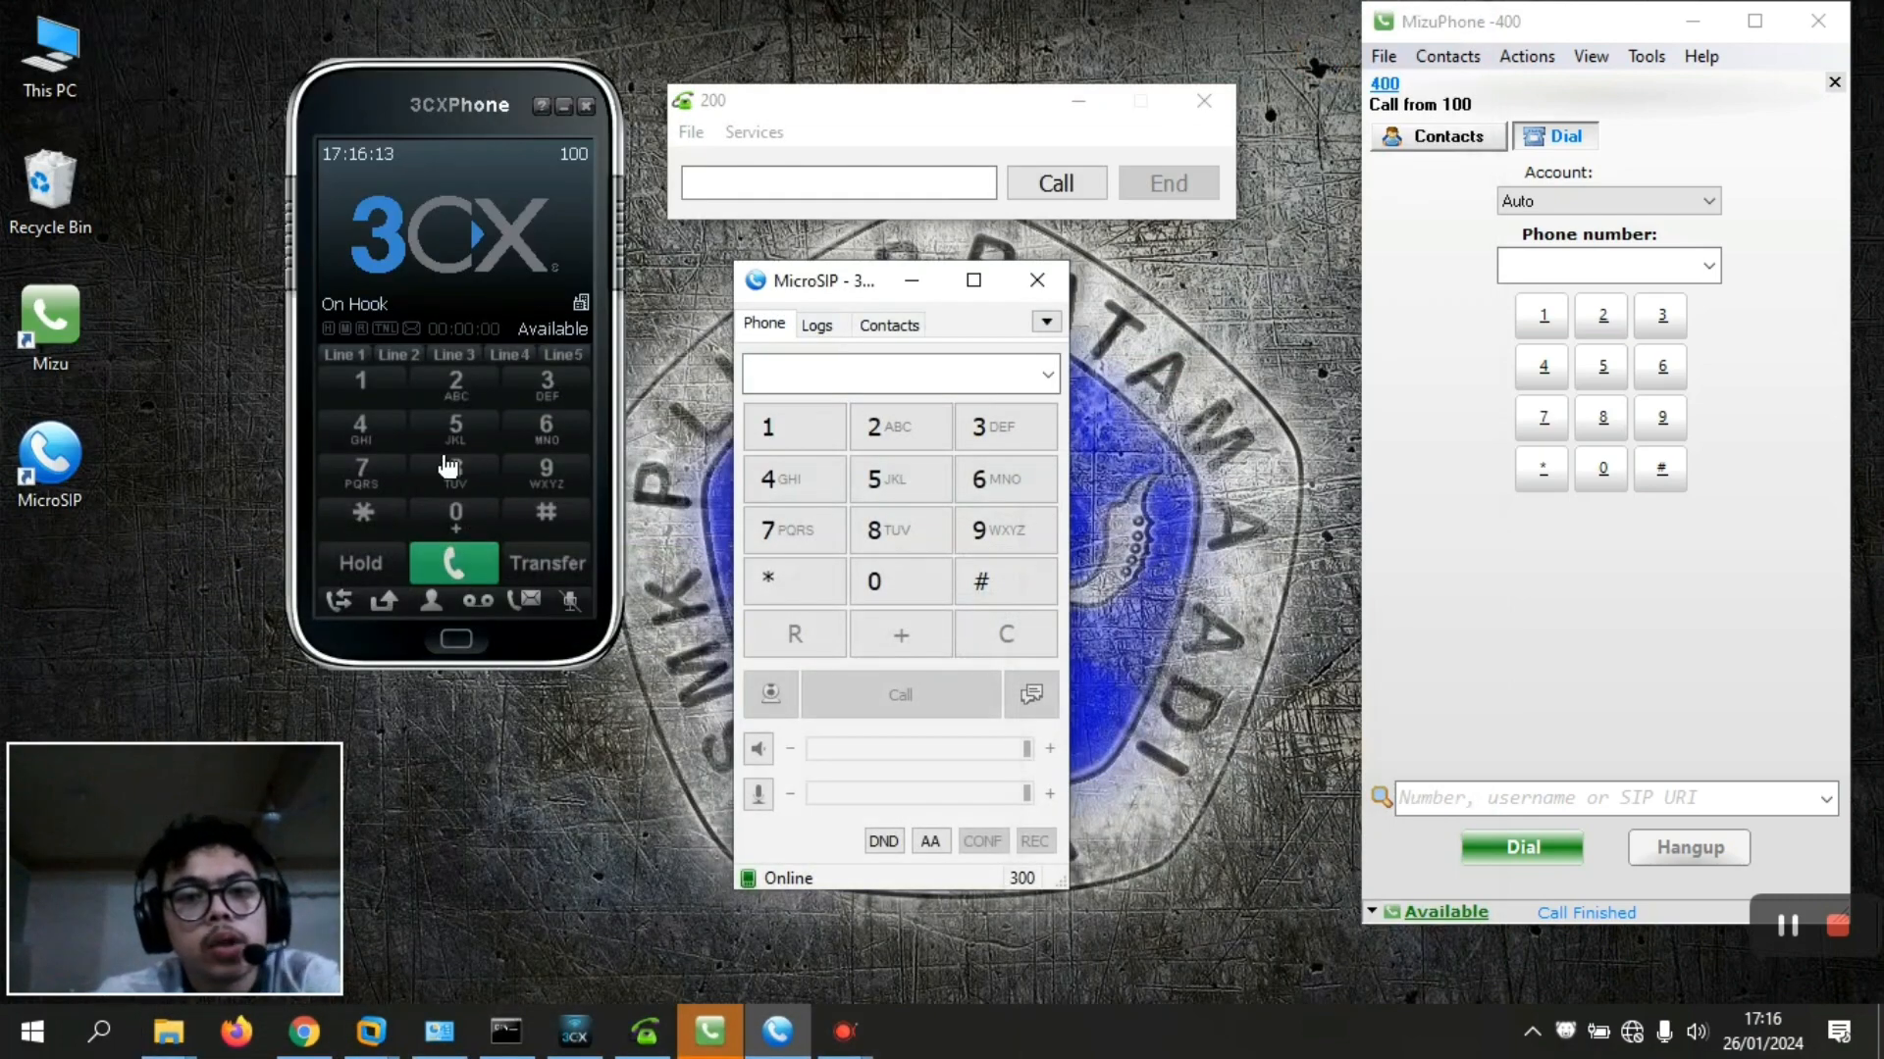
Call ring group 600 again from 3CXPhone
click(545, 429)
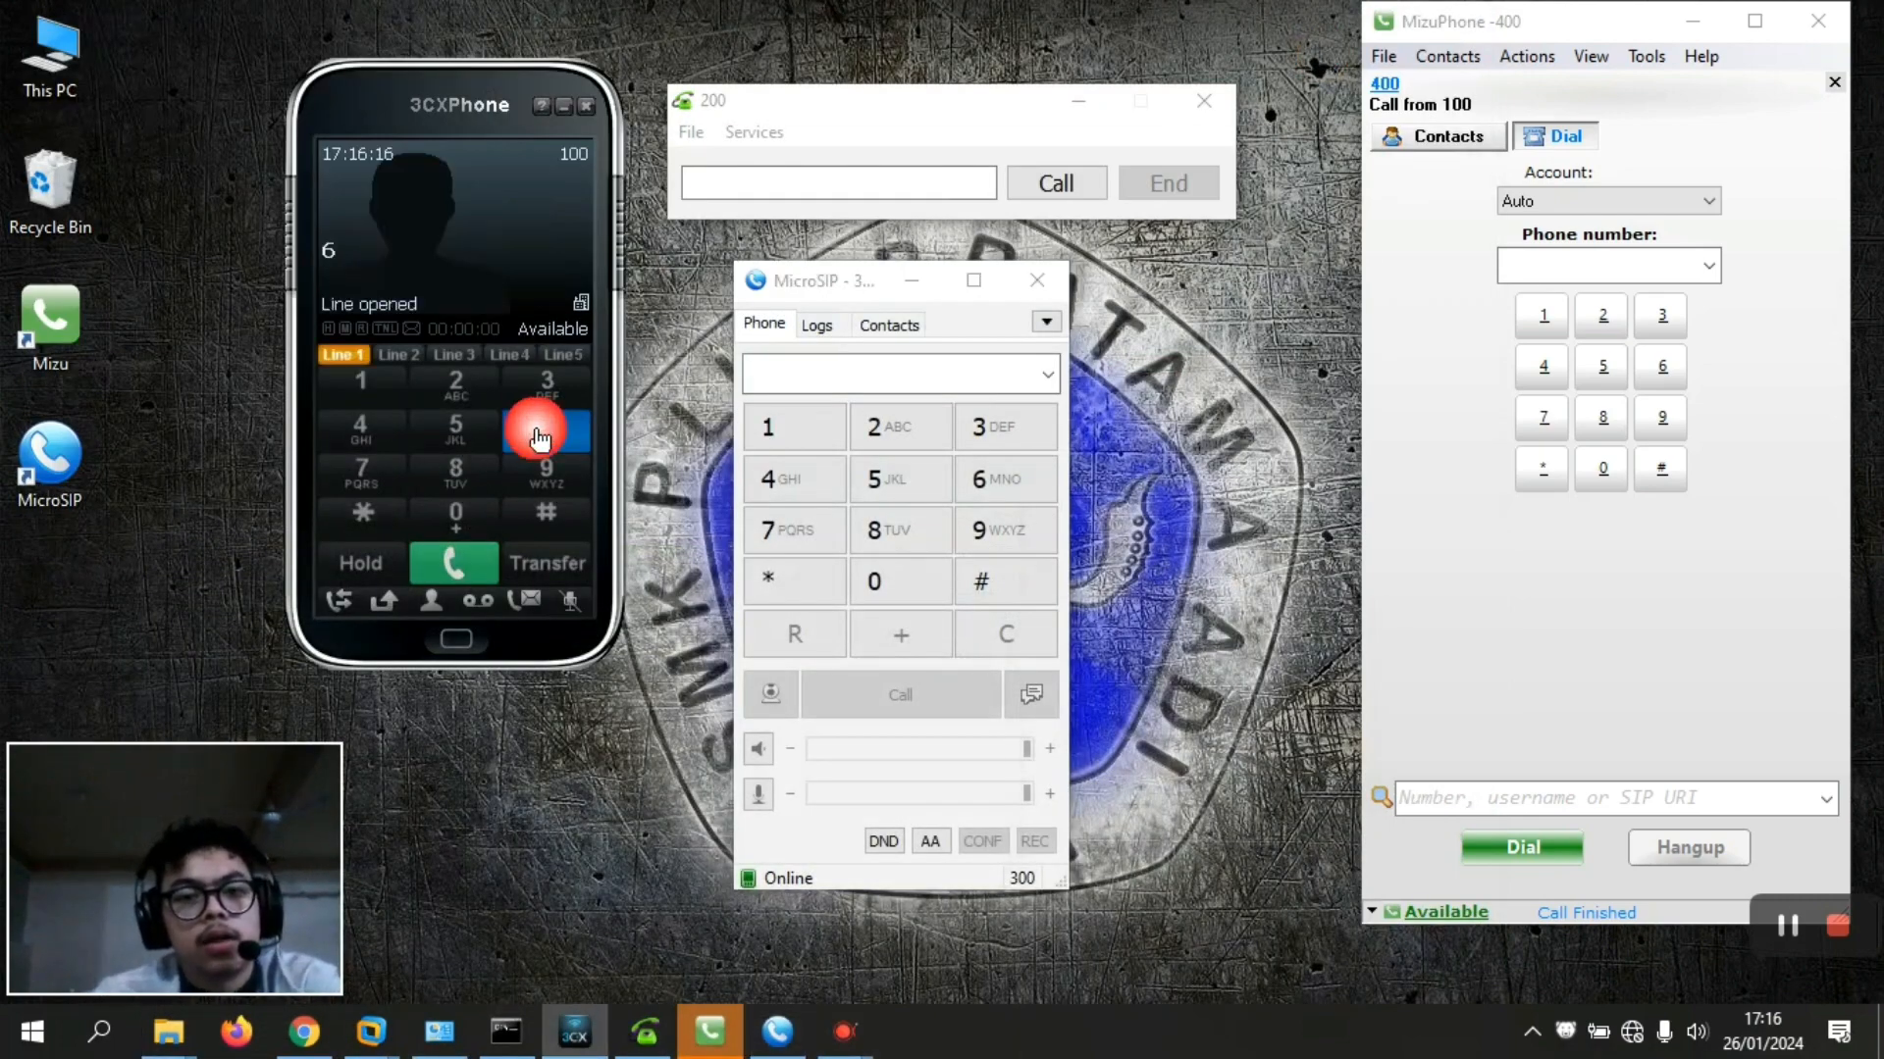
double_click(441, 525)
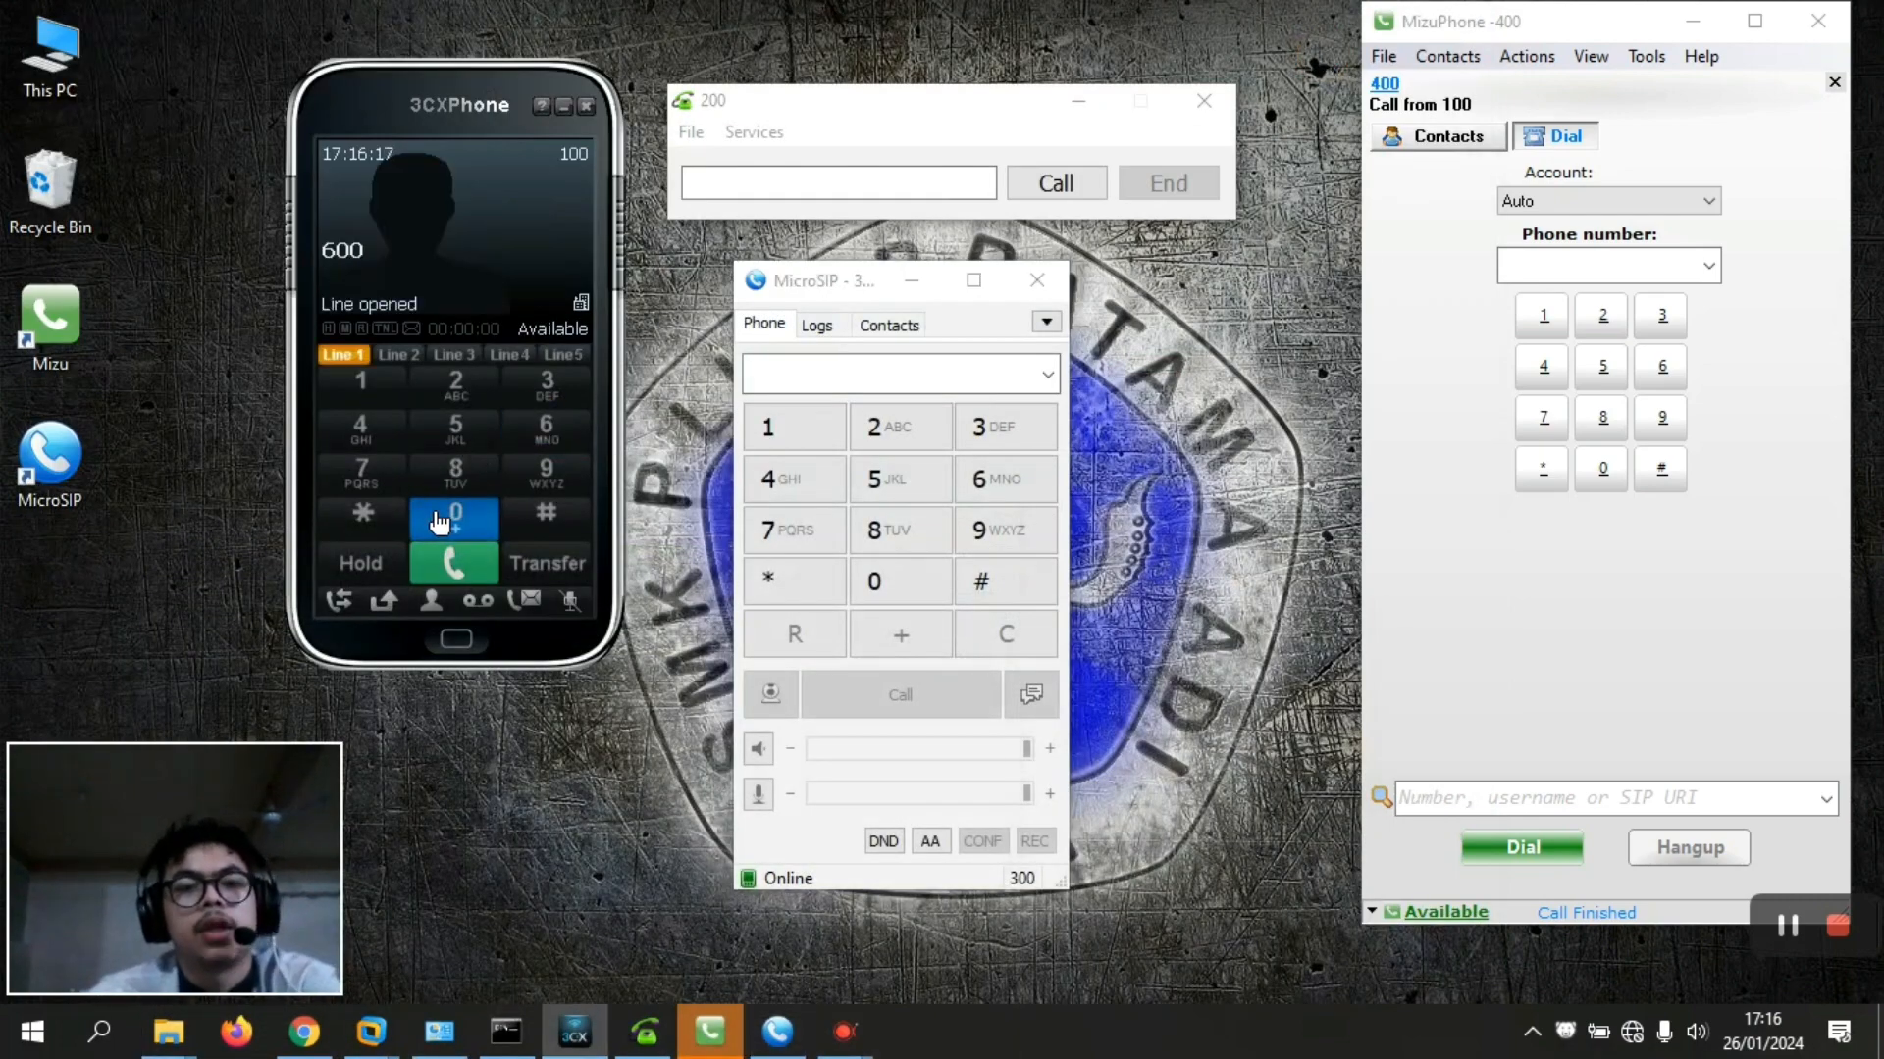
click(451, 564)
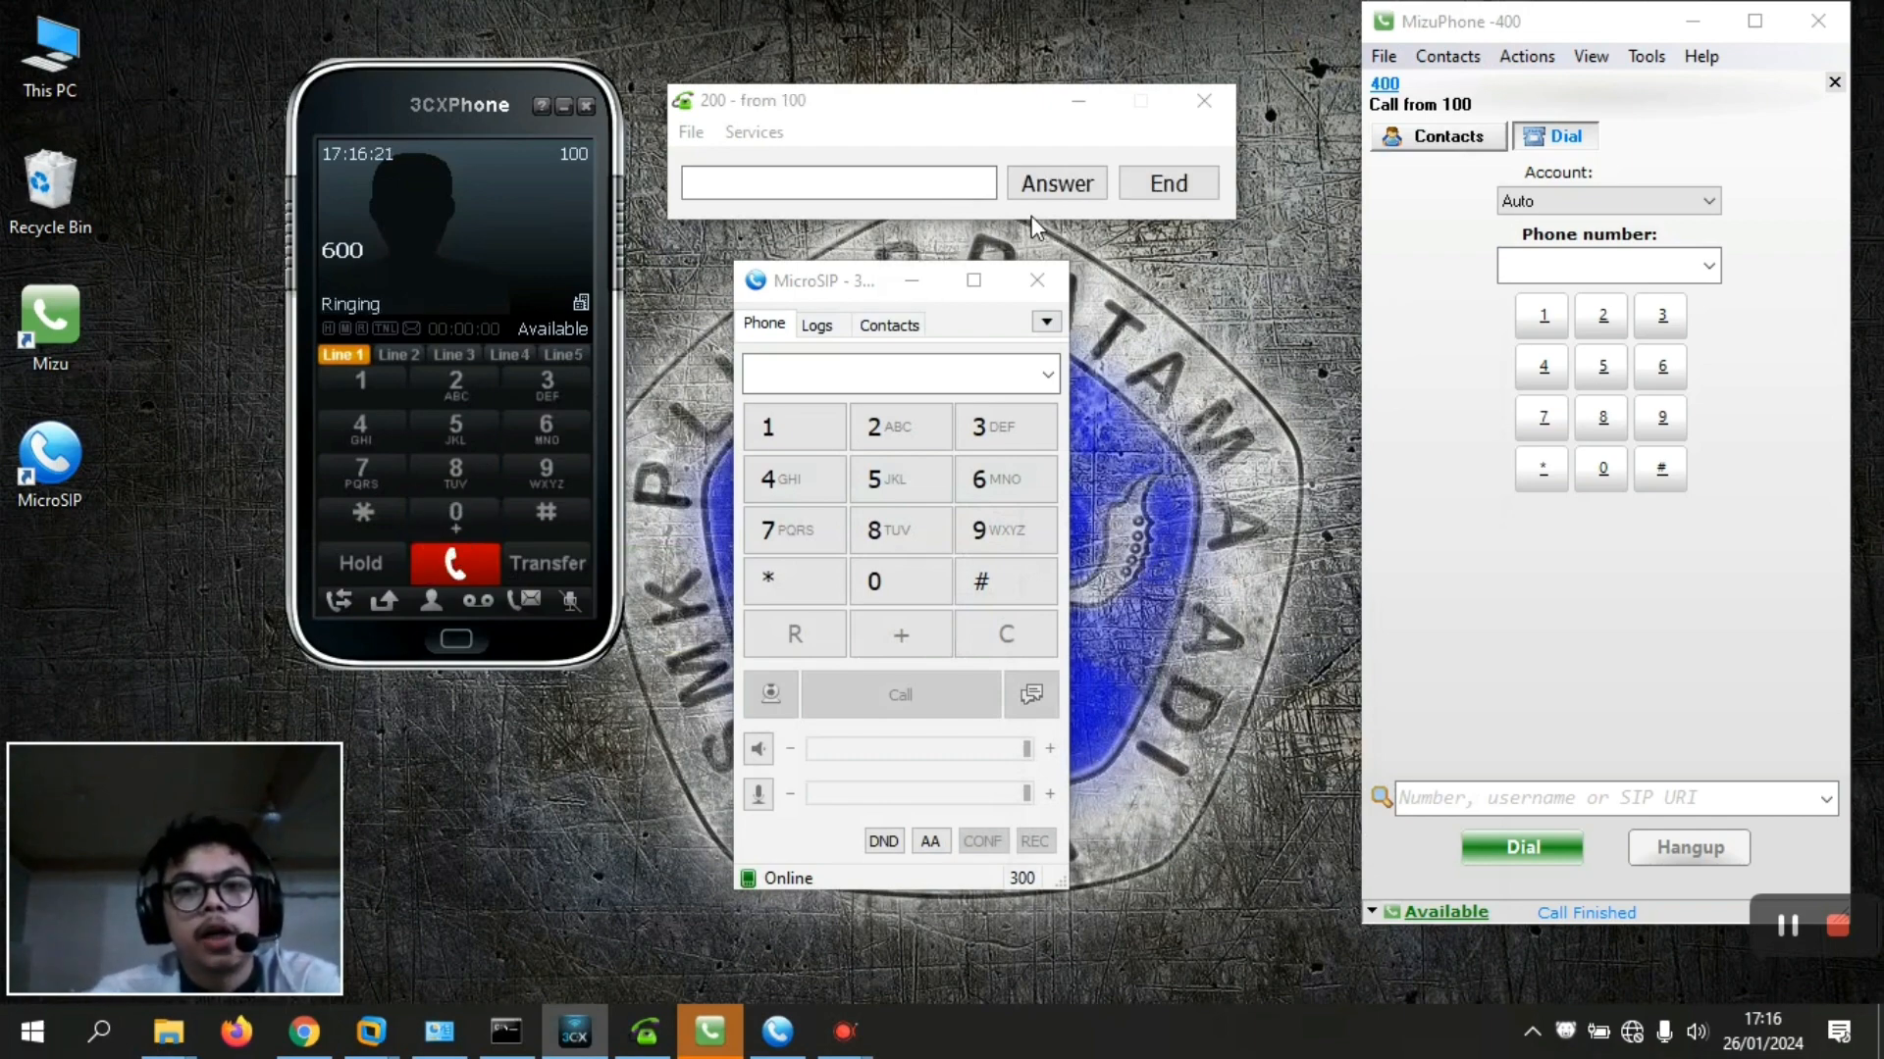
Reject the ringing call on extensions 200, 300 and 400 in turn, then close MizuPhone's call
click(1168, 186)
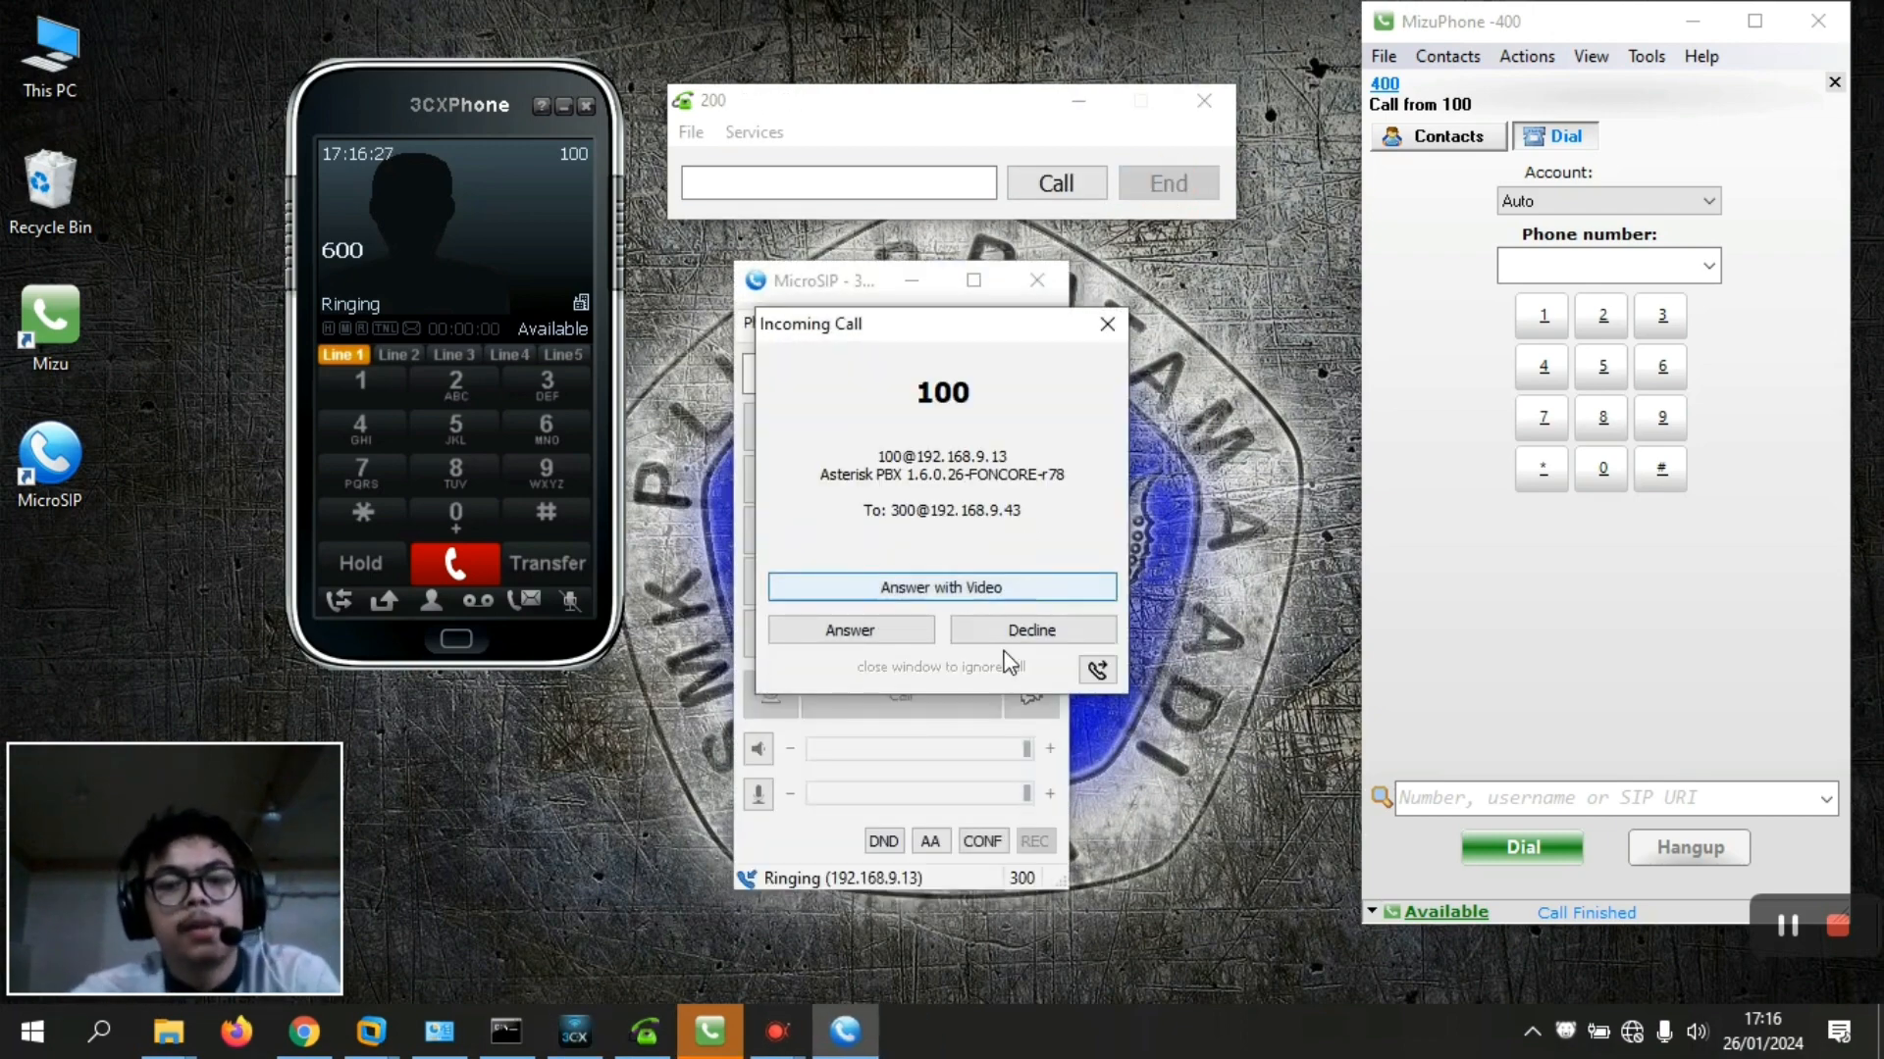
click(1021, 636)
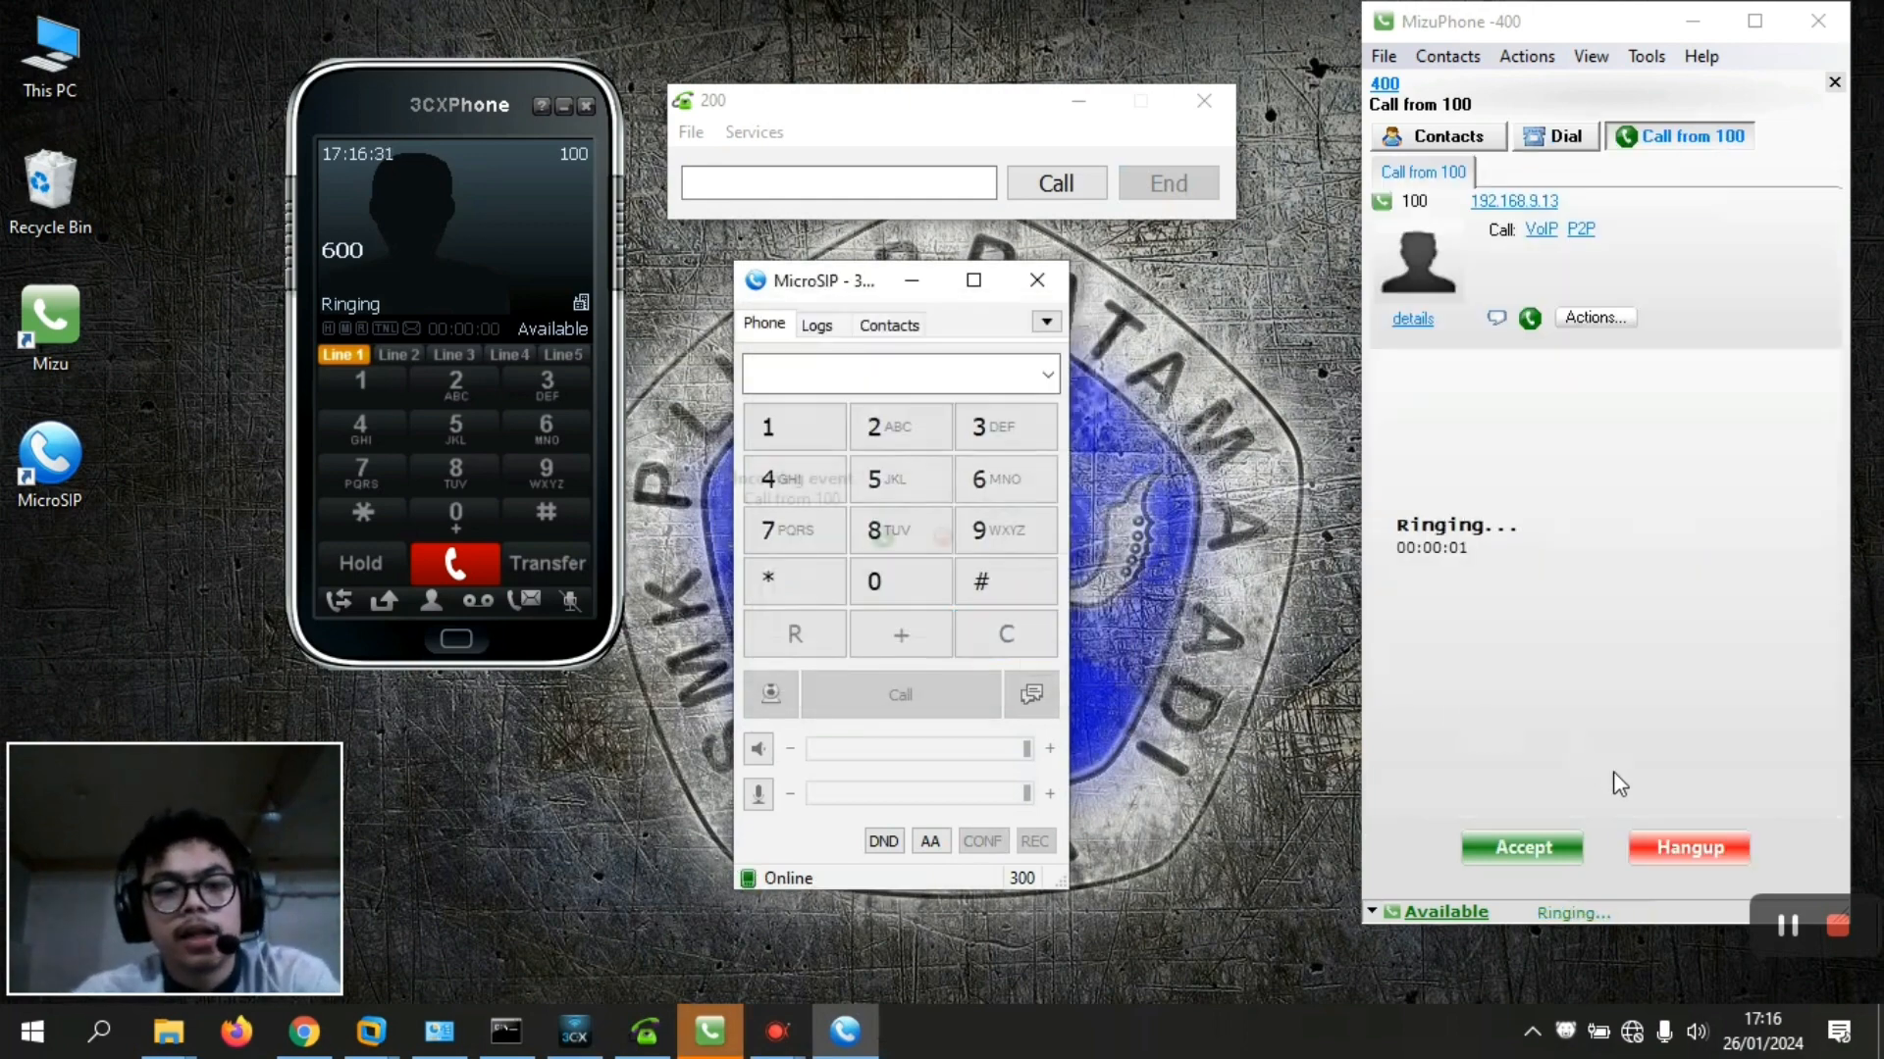
click(1691, 850)
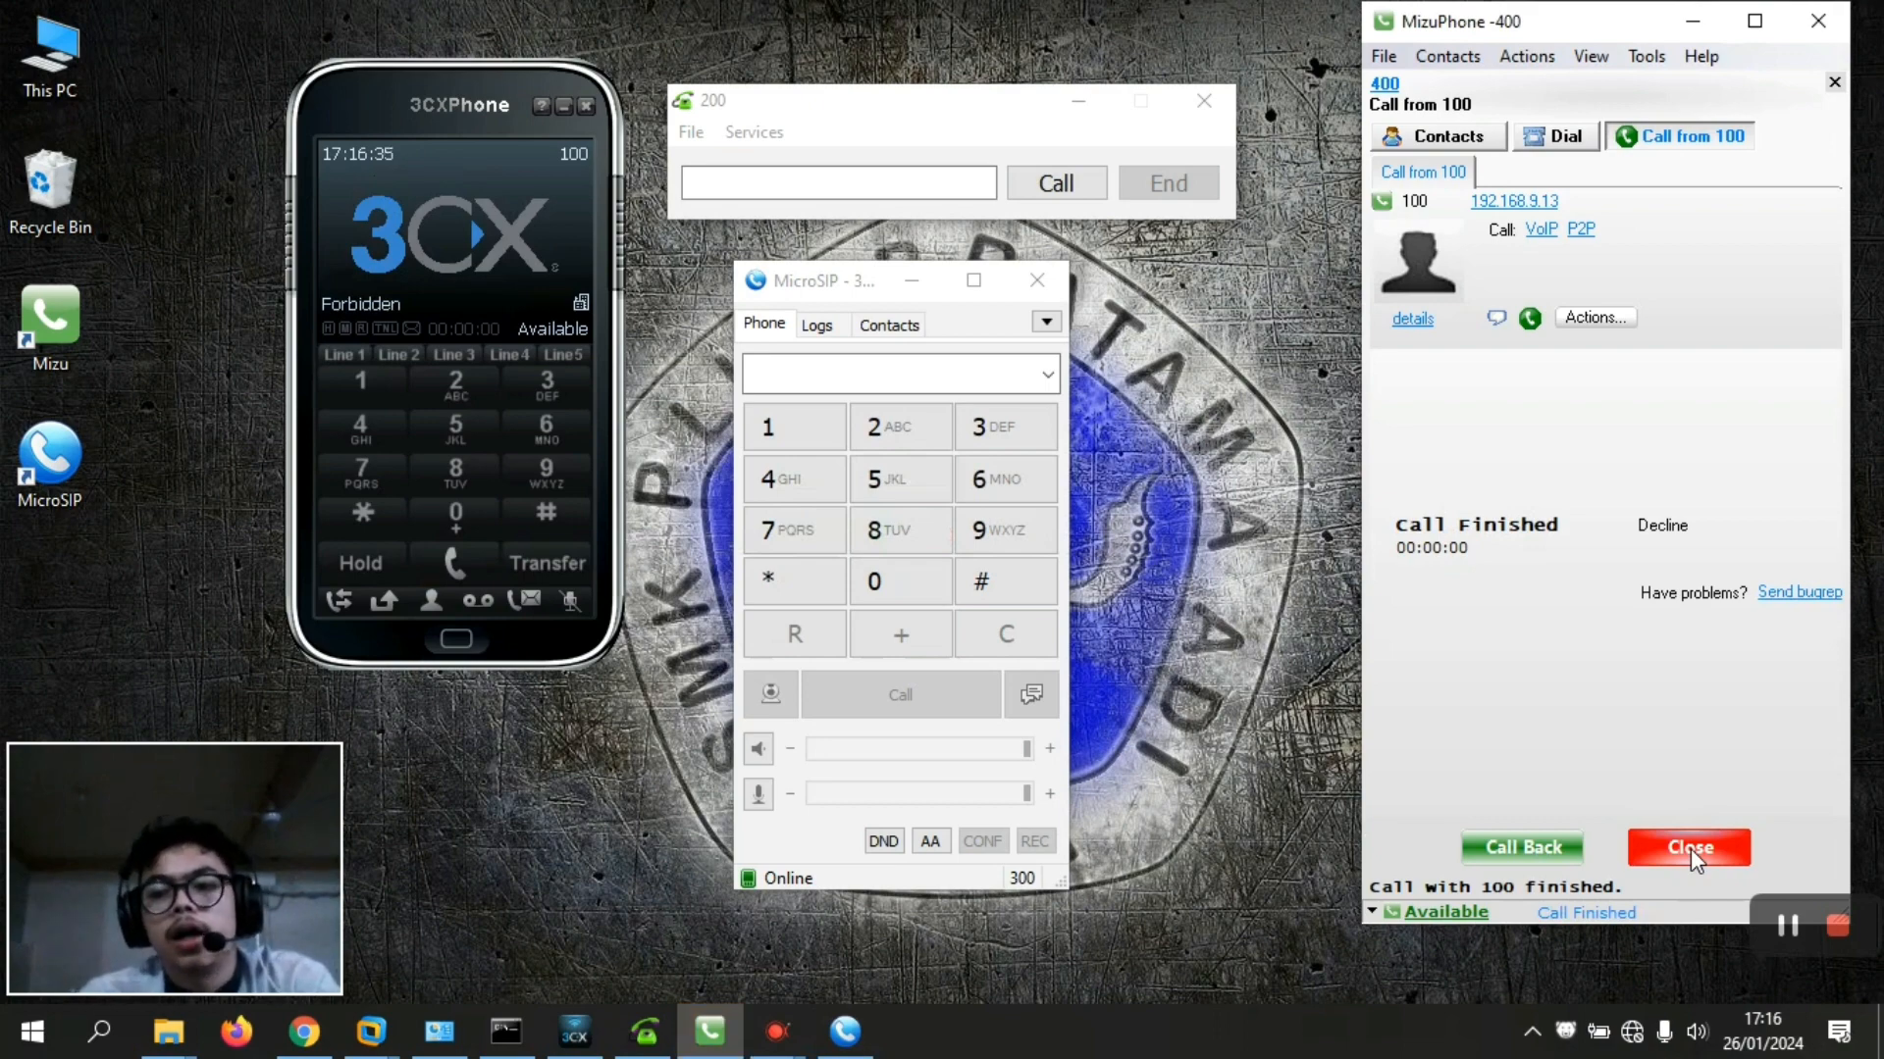
click(1691, 850)
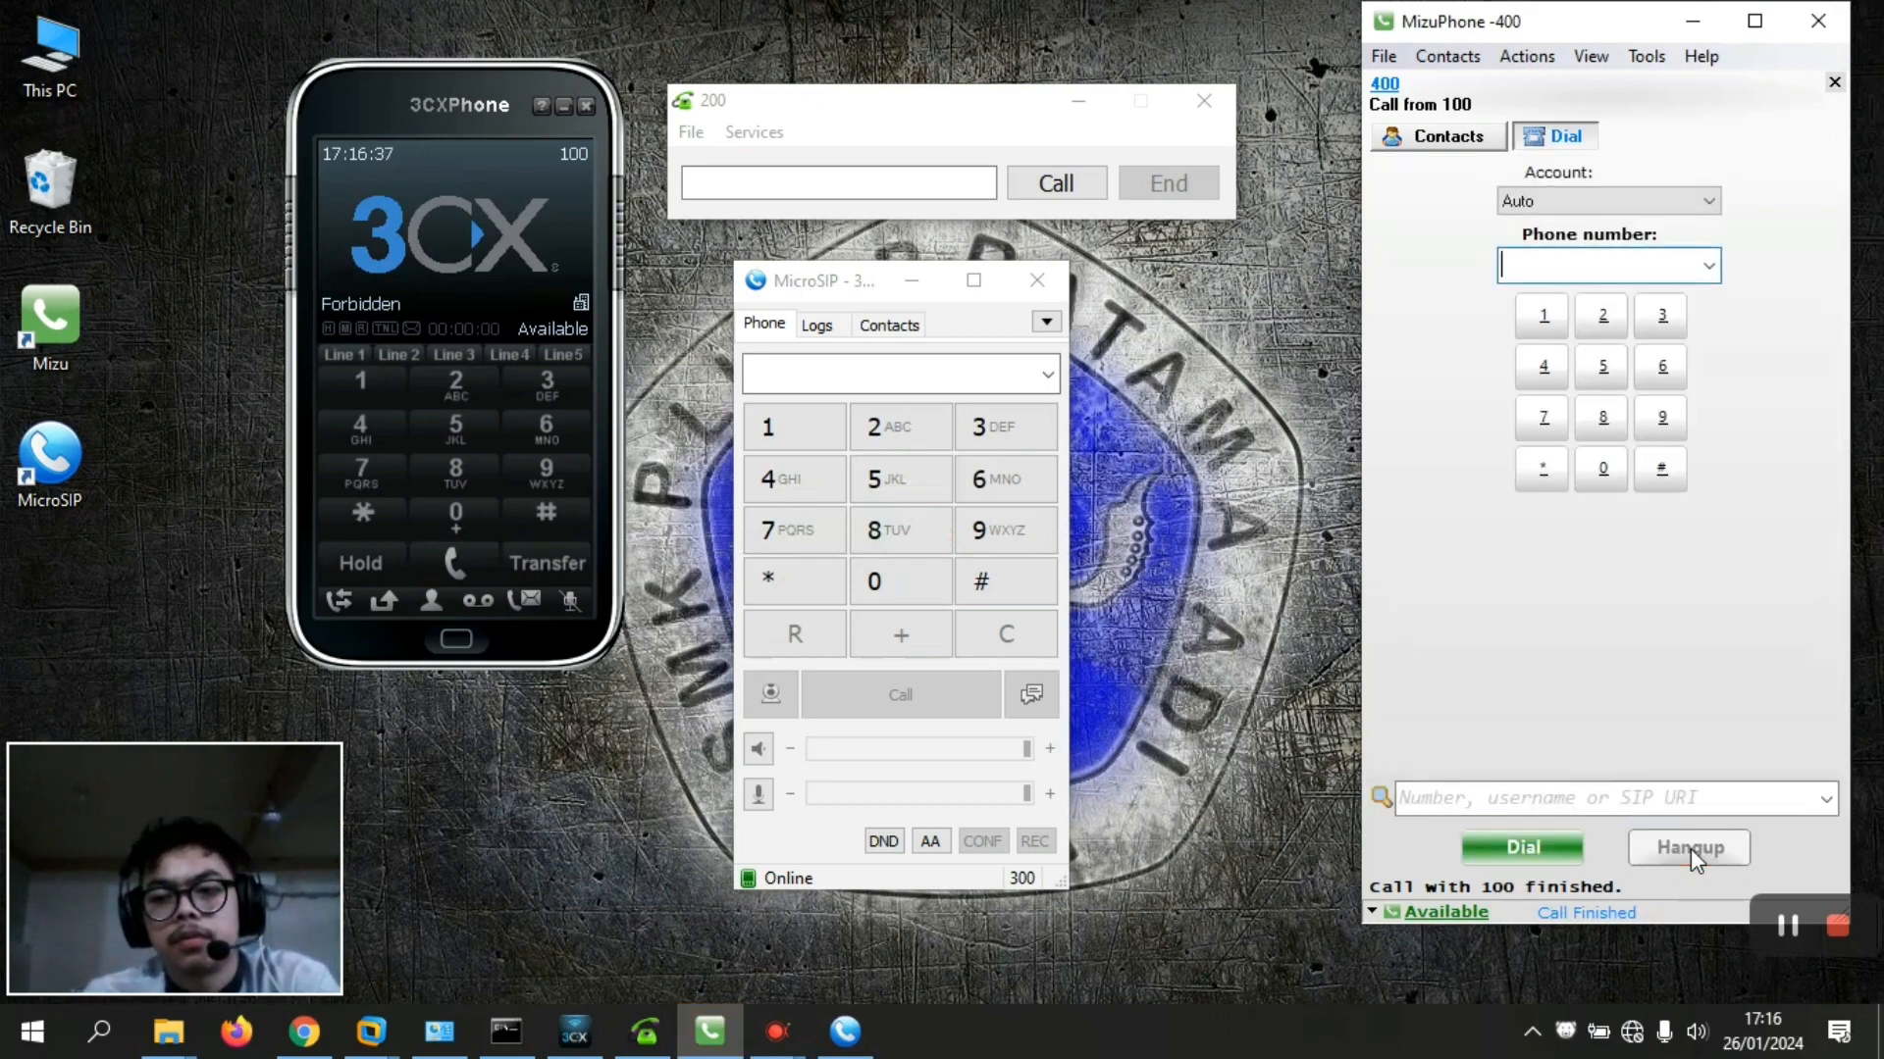